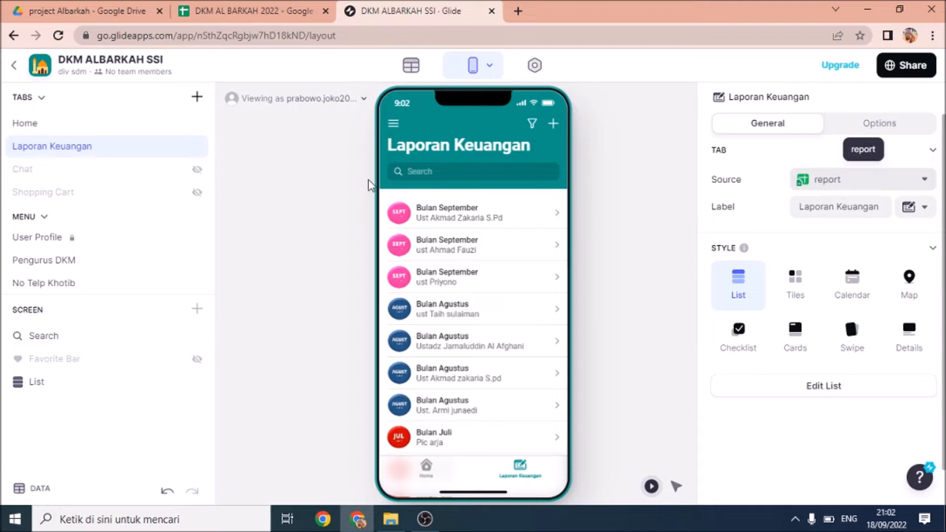
Switch to the DKM AL BARKAH 2022 spreadsheet and review the report sheet's header columns from Bulan to Kotak jumat kemarin
left_click(249, 11)
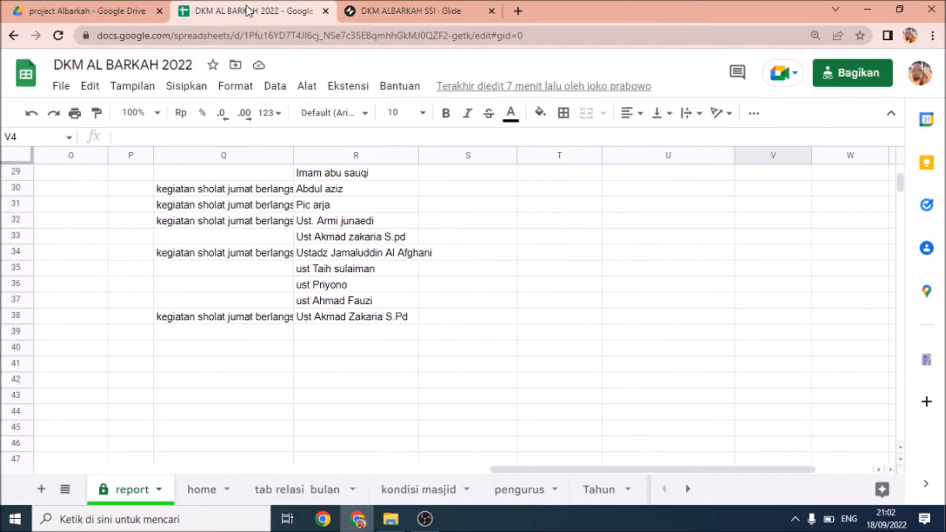
scroll(240, 442, "up", 10)
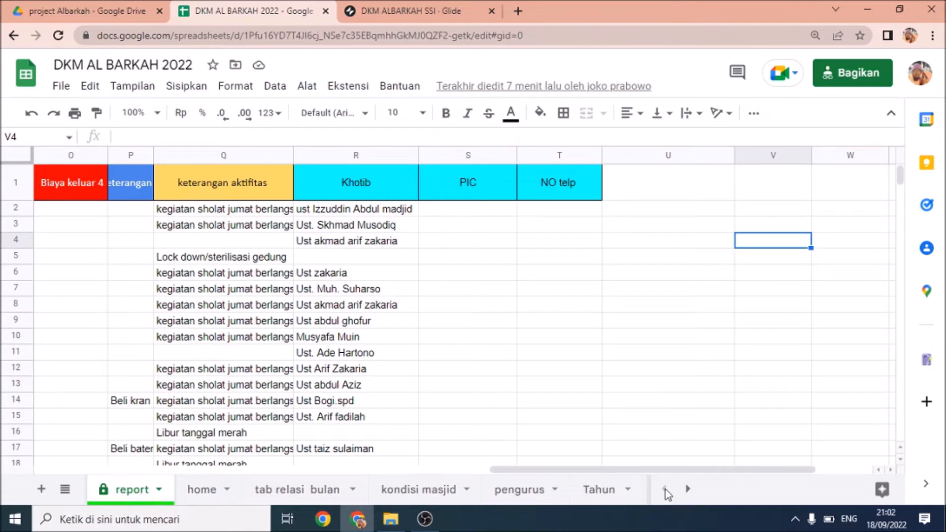
left_click_drag(656, 470, 198, 471)
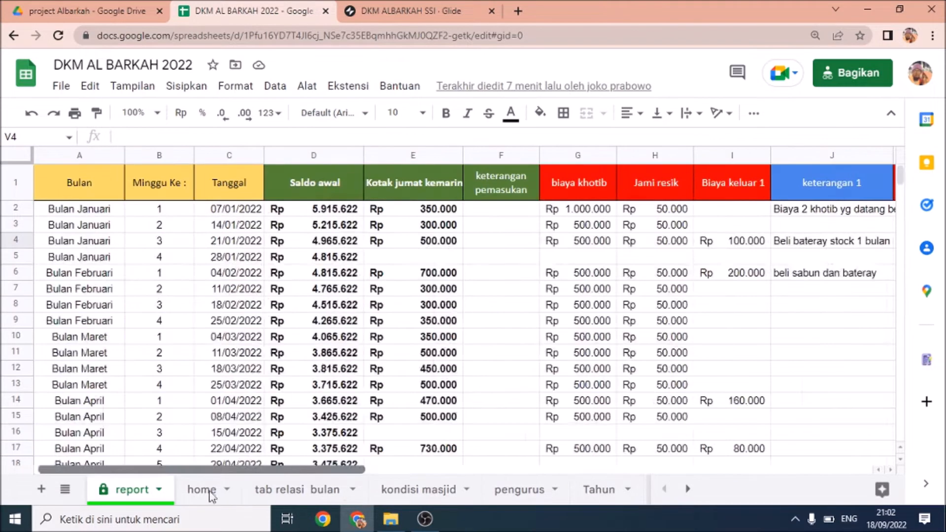
left_click(106, 192)
key("Right")
key("Right")
key("Right")
key("Right")
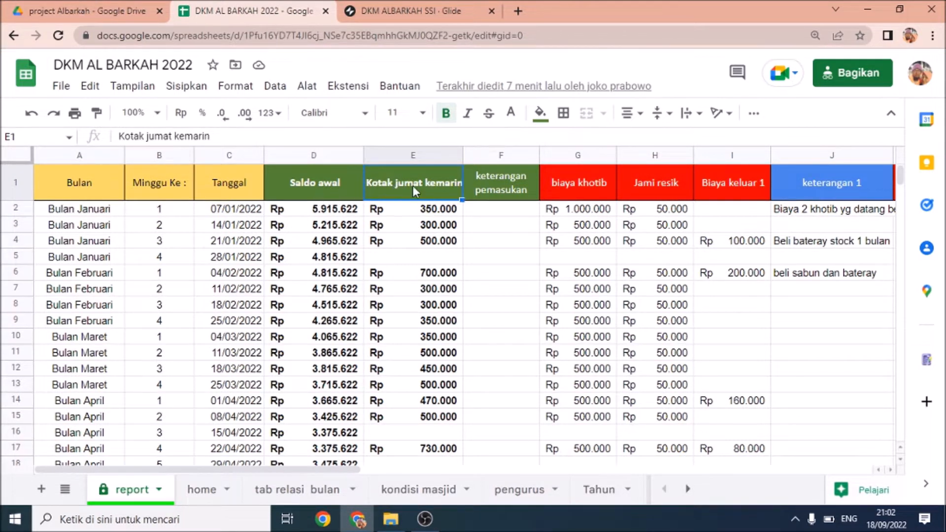
Review the report headers from keterangan pemasukan through biaya khotib, Jami resik and Biaya keluar 1 to keterangan 1
left_click(500, 183)
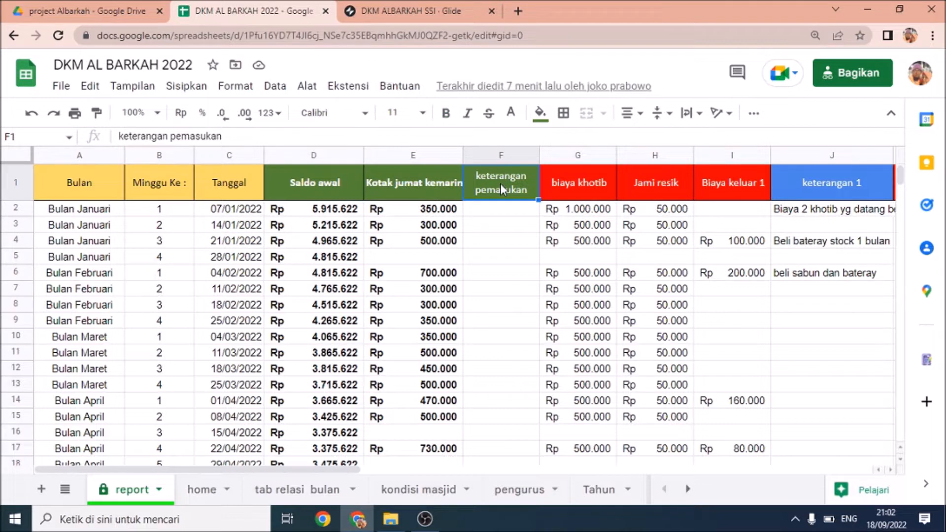
key("Right")
key("Right")
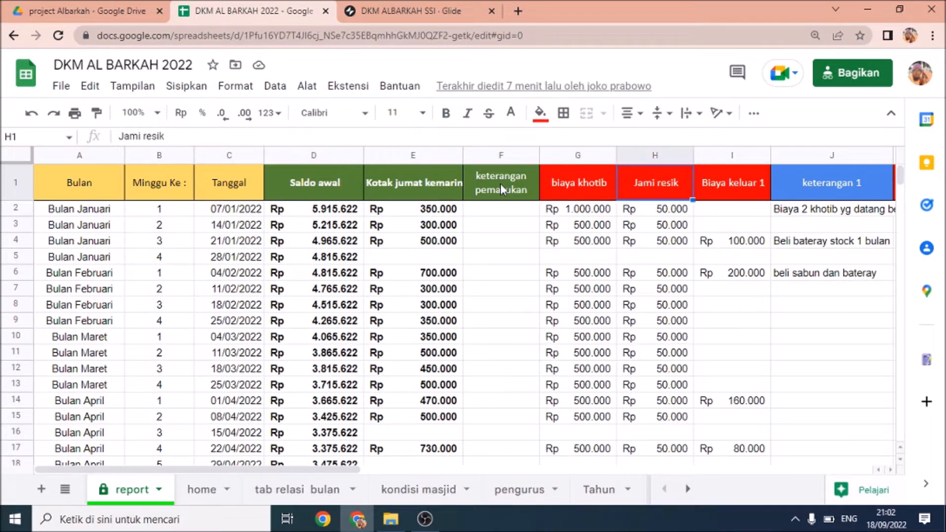
key("Right")
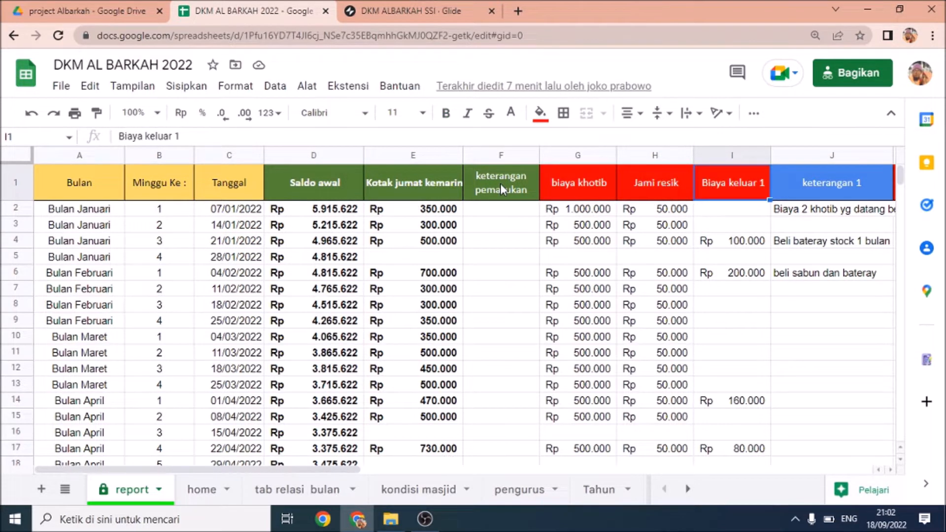
left_click(811, 179)
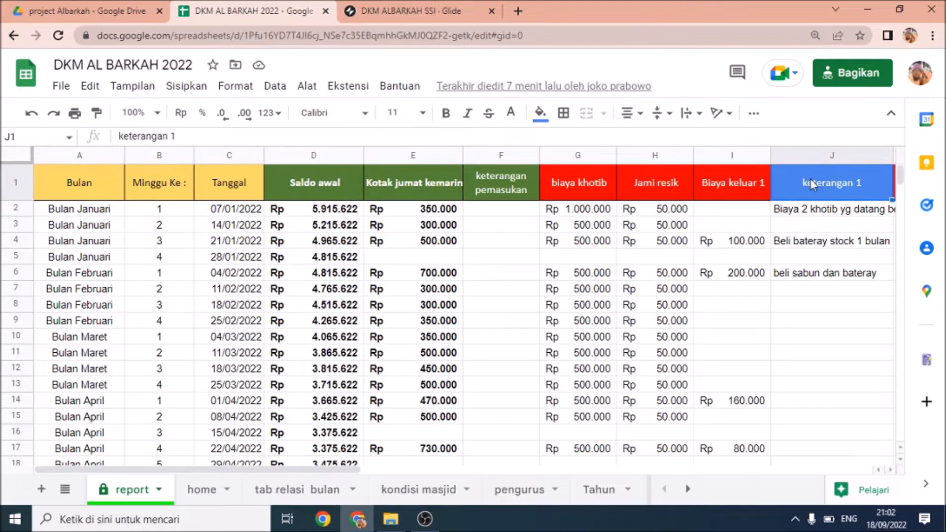
Examine how the Biaya keluar and keterangan headers pair up from number 1 to number 3
key("Right")
key("Right")
key("Left")
key("Left")
key("Left")
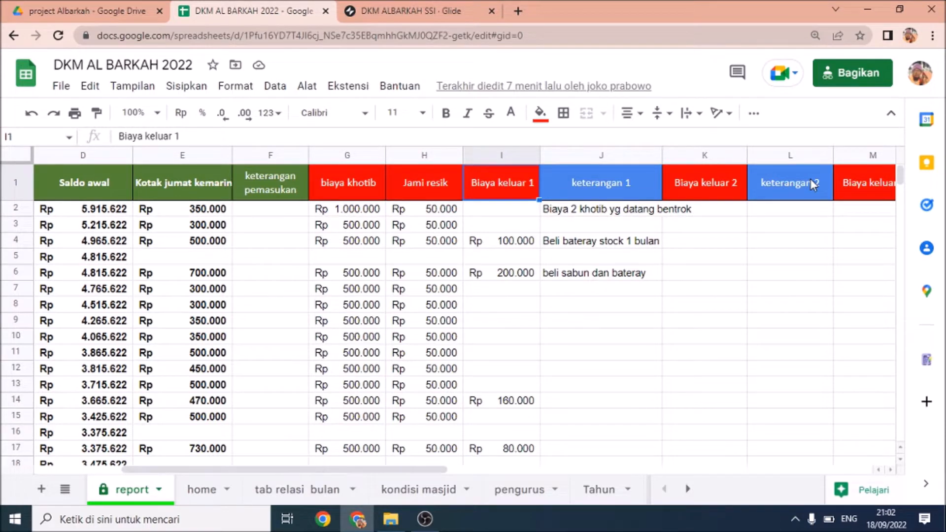
key("Right")
key("Right")
key("Right")
key("Right")
key("Right")
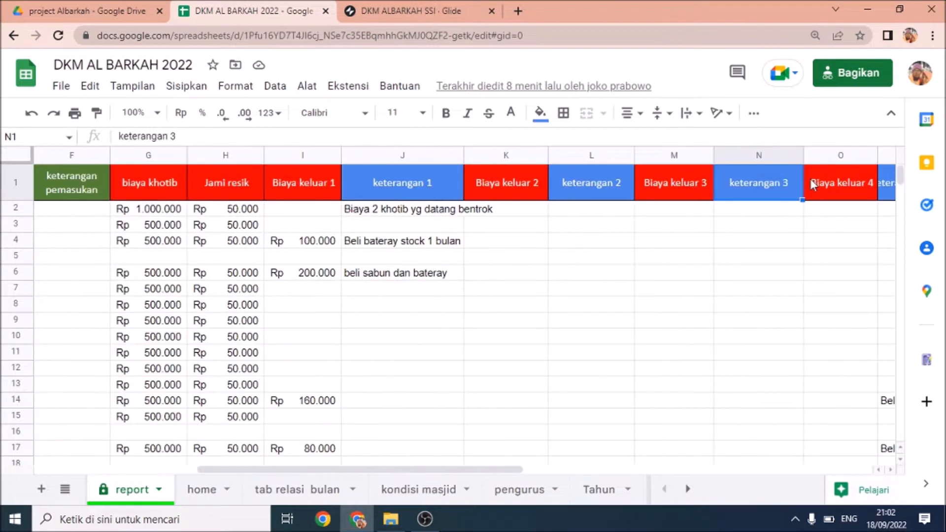
key("Left")
key("Left")
key("Left")
key("Left")
key("Left")
key("Left")
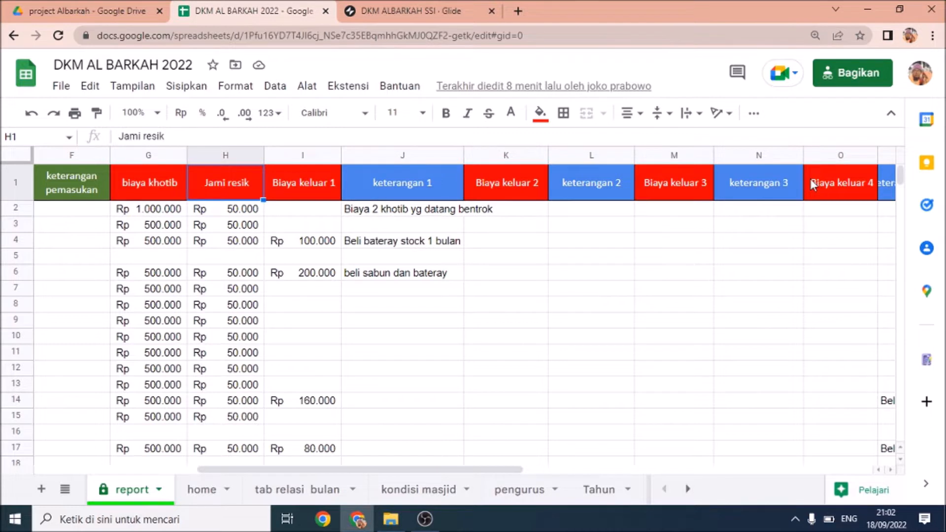
Examine the first data rows under Biaya keluar 1 and keterangan 1, continuing across to Biaya keluar 3
key("Right")
key("Right")
key("Left")
key("Right")
key("Left")
key("Down")
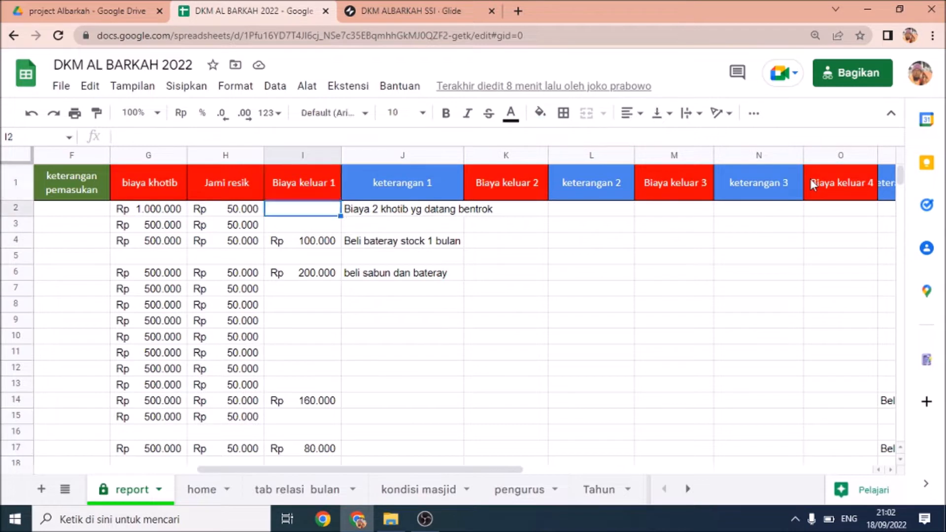
key("Right")
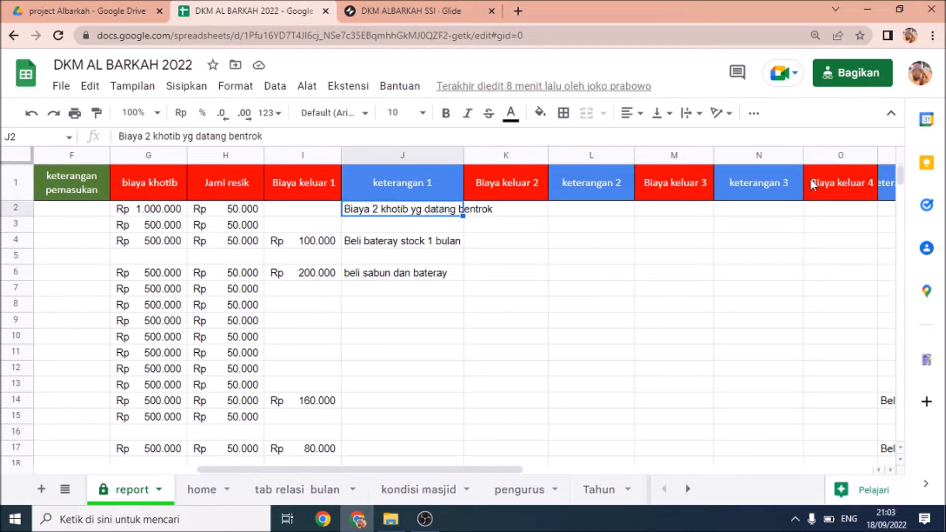
key("Right")
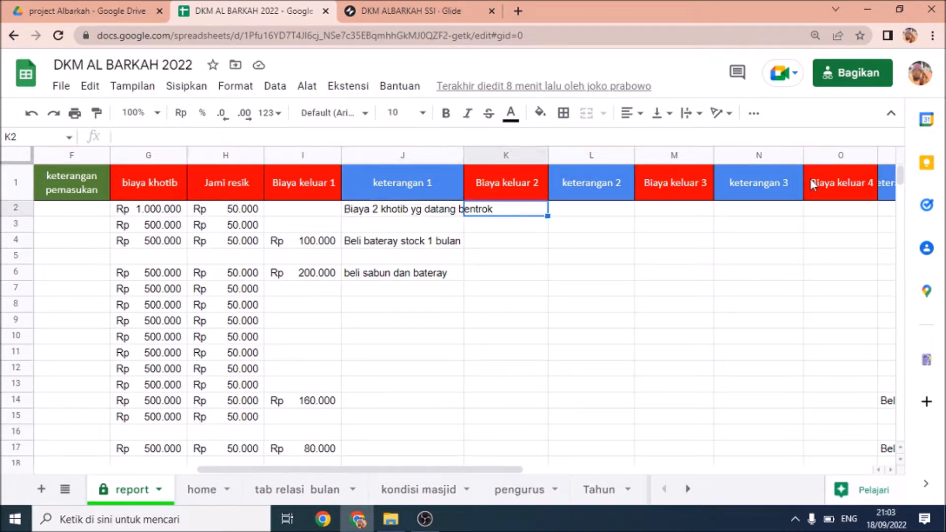
key("Down")
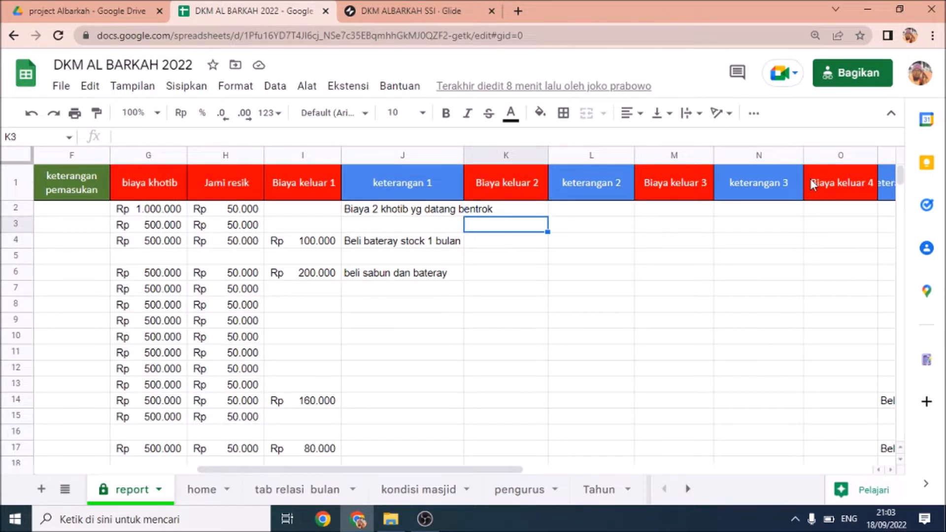
key("Down")
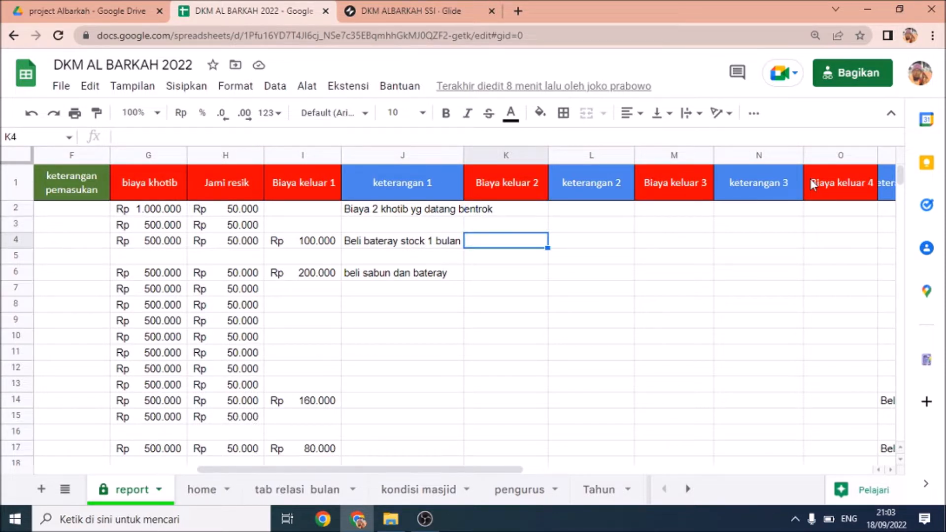
key("Right")
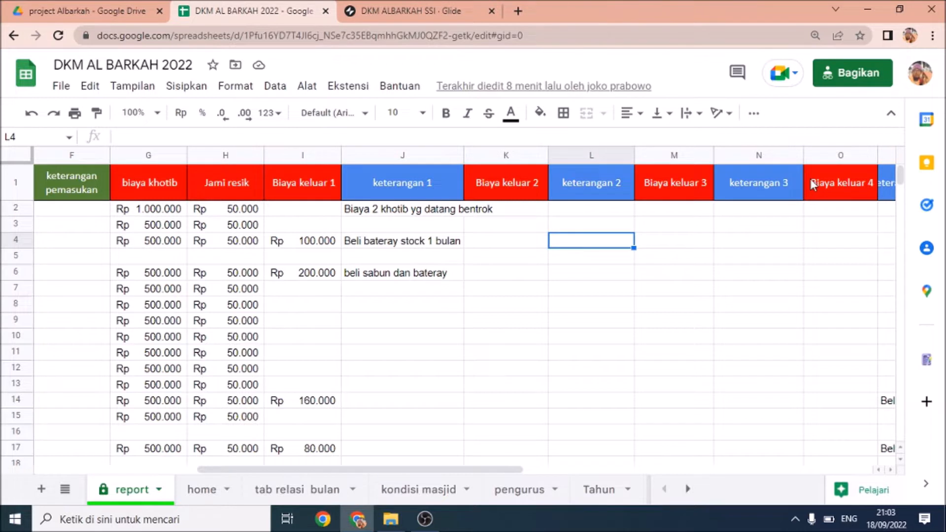
key("Right")
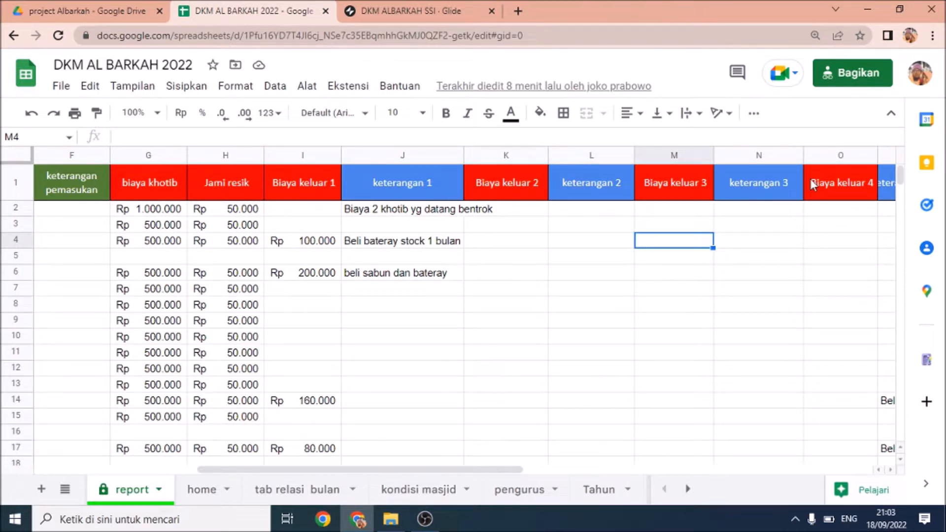
Trace the Biaya keluar and keterangan column pairs 1 to 4 along row 4 of the report sheet
key("Down")
key("Up")
key("Right")
key("Right")
key("Right")
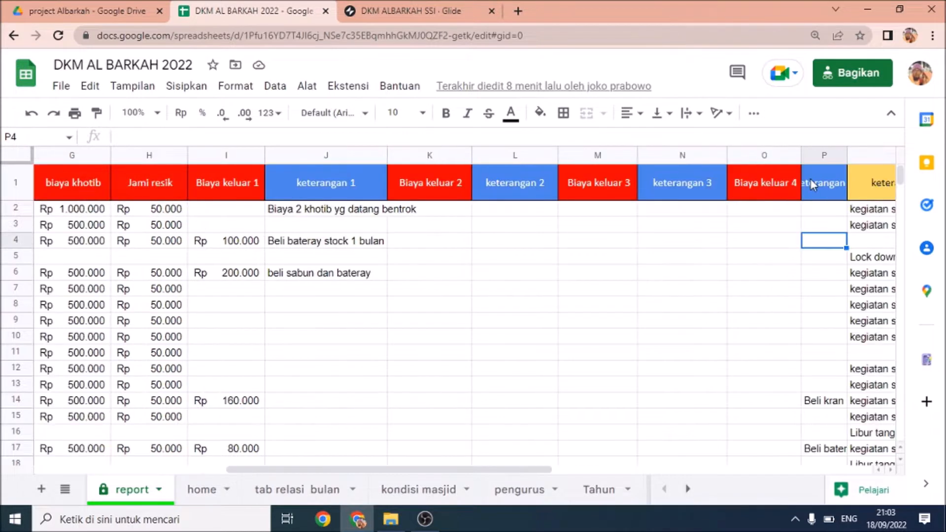
key("Left")
key("Left")
key("Left")
key("Left")
key("Left")
key("Left")
key("Left")
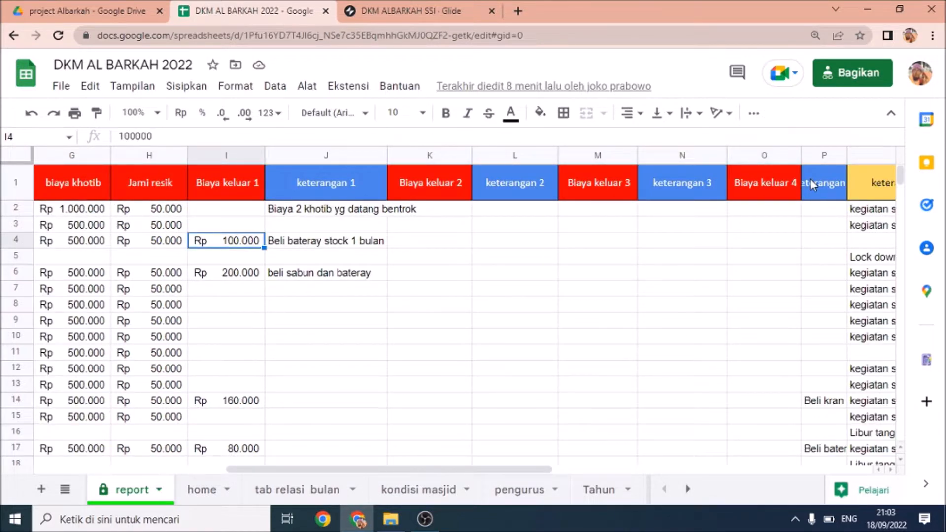
key("Right")
key("Right")
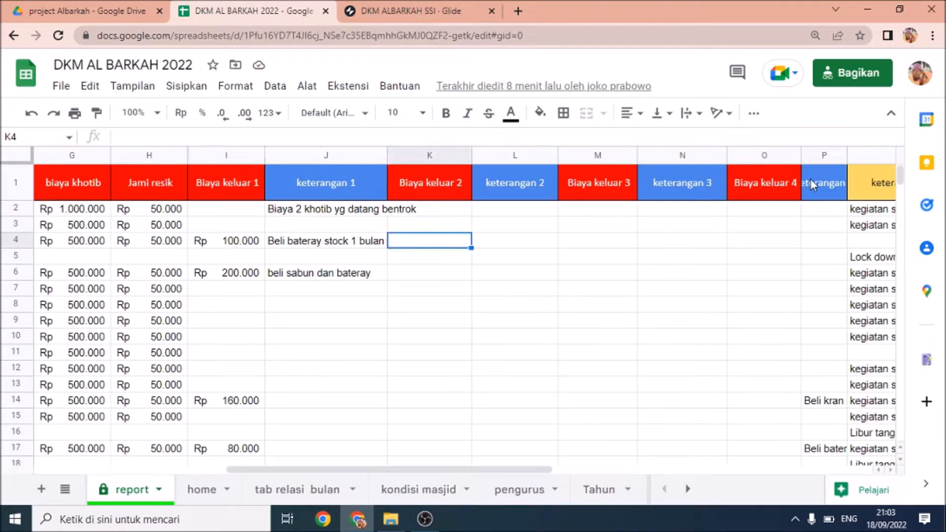
key("Right")
key("Right")
key("Right")
key("Right")
key("Right")
key("Left")
key("Left")
key("Left")
key("Left")
key("Left")
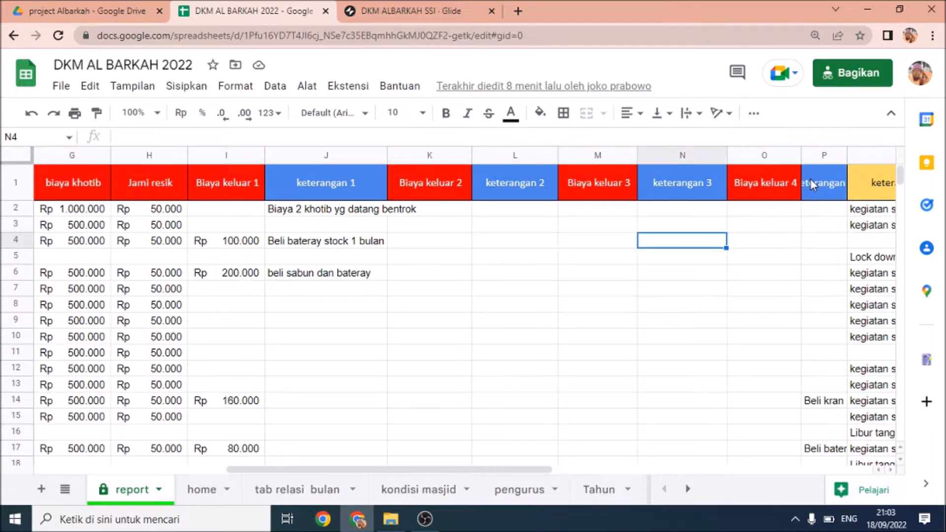
key("Left")
key("Left")
key("Left")
key("Right")
key("Right")
key("Right")
key("Right")
key("Right")
key("Right")
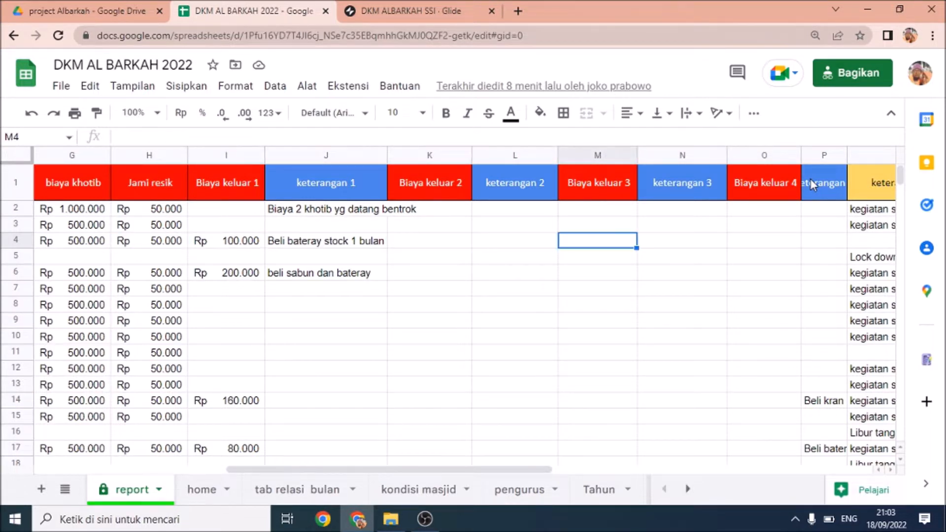
key("Right")
key("Left")
key("Left")
key("Left")
key("Left")
key("Right")
key("Right")
key("Right")
key("Right")
key("Left")
key("Right")
key("Left")
key("Left")
key("Left")
key("Right")
key("Right")
Check the entries lower in the expense columns and inspect the keterangan 1 description in row 6
key("Down")
key("Down")
key("Down")
key("Down")
key("Down")
key("Down")
key("Left")
key("Left")
key("Left")
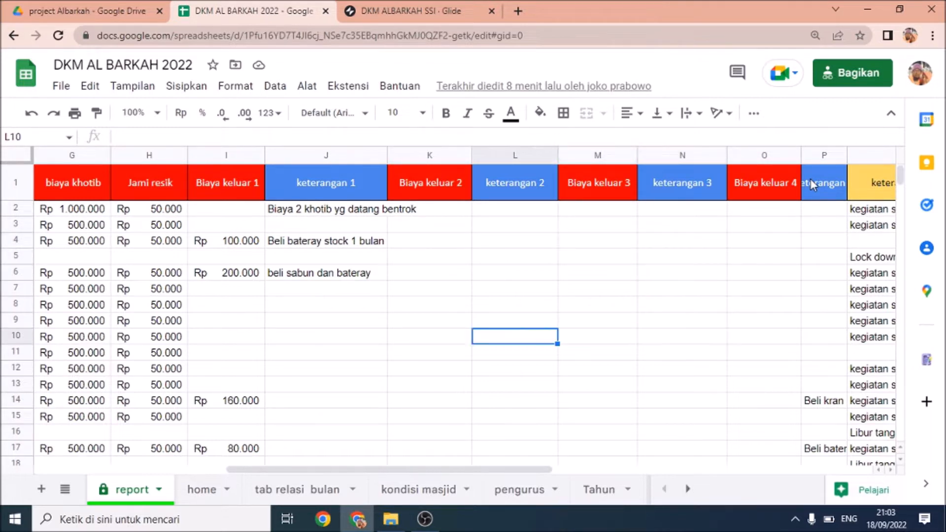
key("Down")
key("Down")
key("Down")
key("Down")
key("Left")
key("Left")
key("Up")
key("Up")
key("Up")
key("Up")
key("Up")
key("Up")
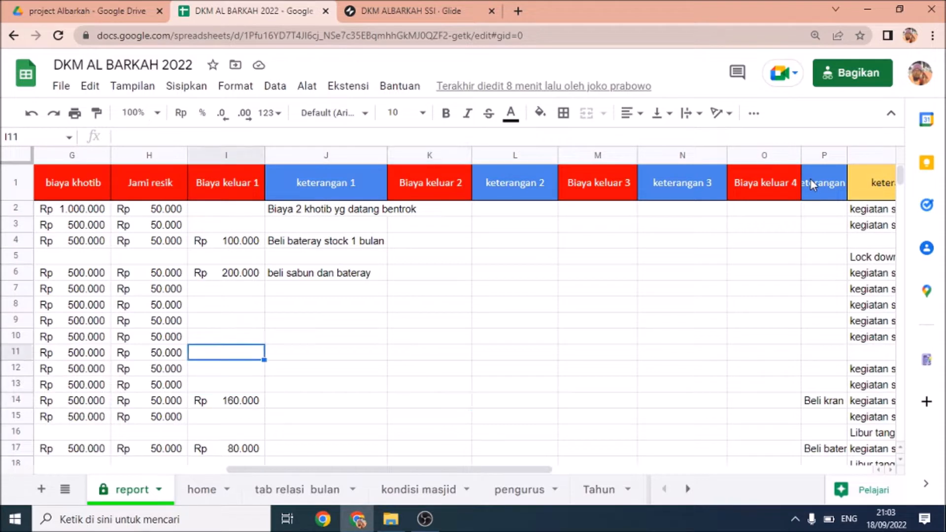
key("Up")
key("Up")
key("Right")
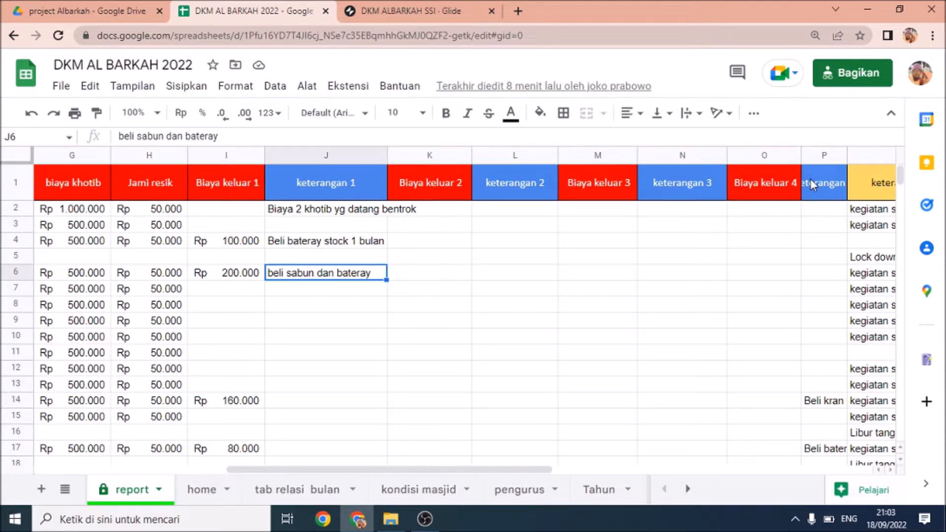
Examine the first entries in the Khotib and keterangan aktifitas columns in row 2
key("Right")
key("Right")
key("Right")
key("Right")
key("Right")
key("Right")
key("Right")
key("Right")
key("Left")
key("Left")
key("Up")
key("Up")
key("Up")
key("Up")
key("Right")
key("Right")
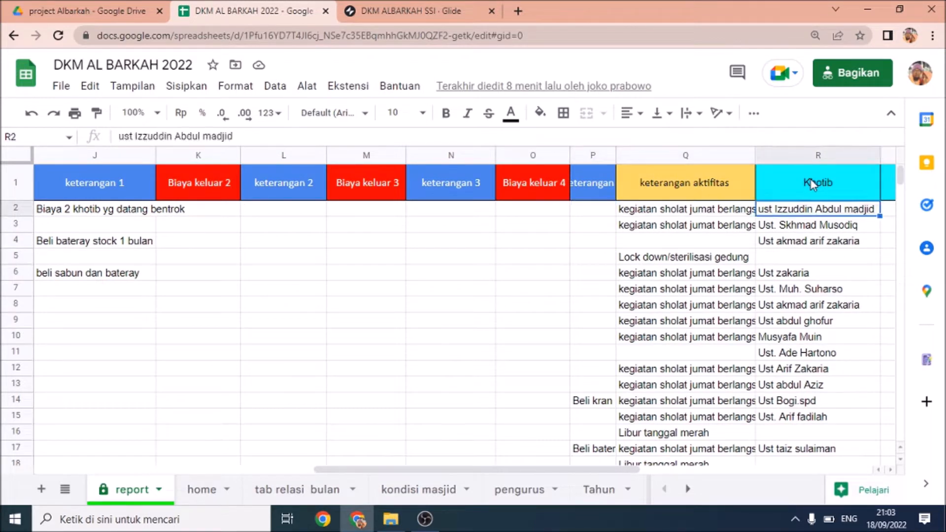
key("Left")
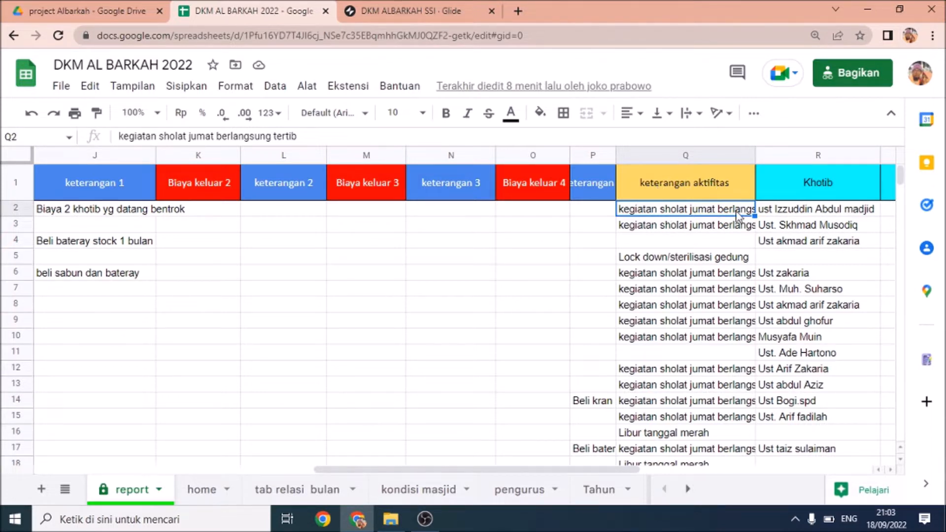
Inspect the holiday note in Q16 and read through the keterangan aktifitas entries in the rows below
left_click(646, 433)
scroll(646, 437, "down", 3)
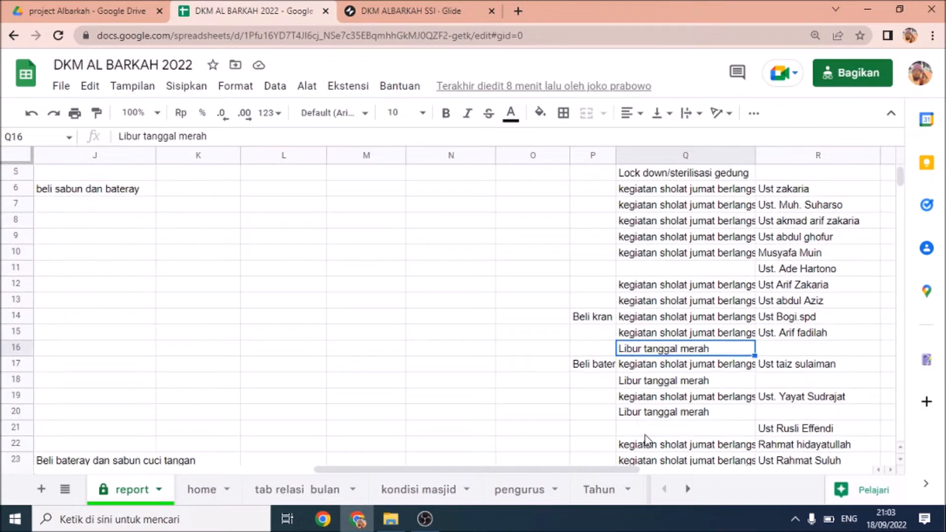
scroll(646, 439, "down", 3)
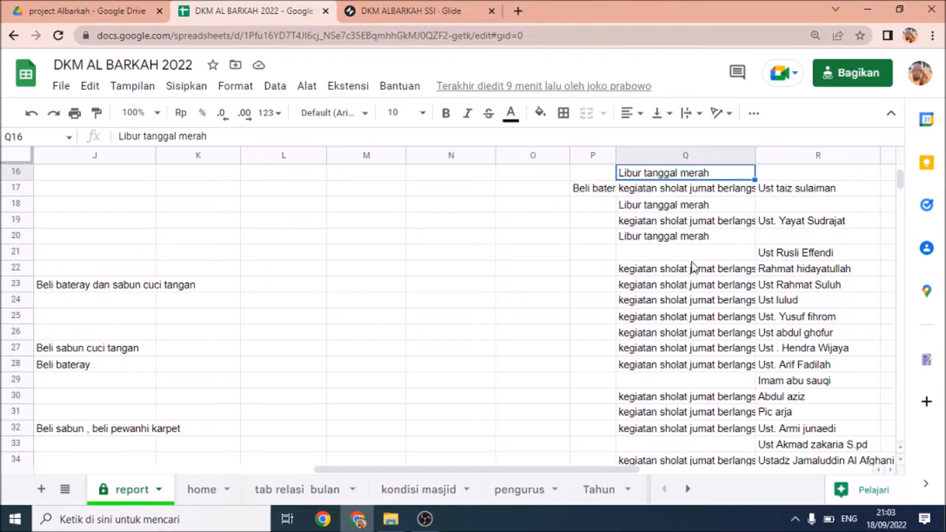
scroll(675, 256, "up", 5)
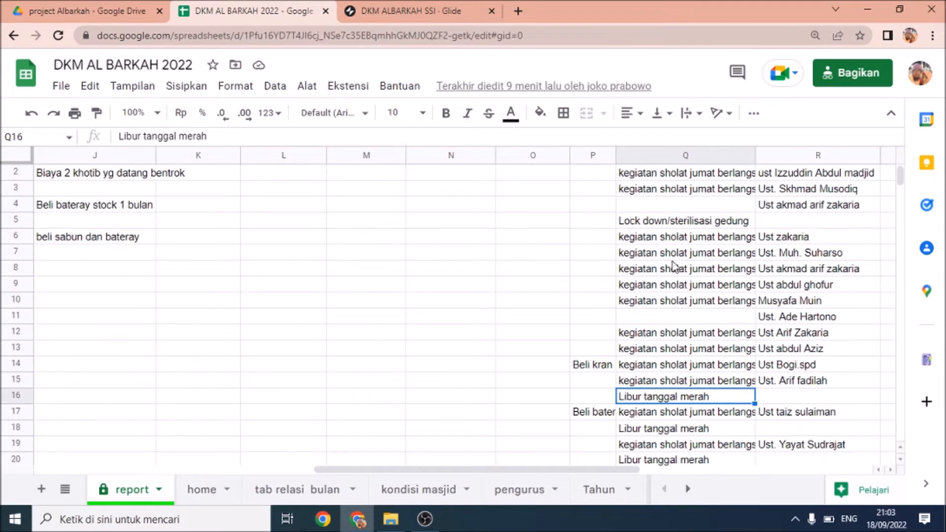
Examine the Khotib, PIC and NO telp headers and the first rows of data beneath them
left_click(814, 188)
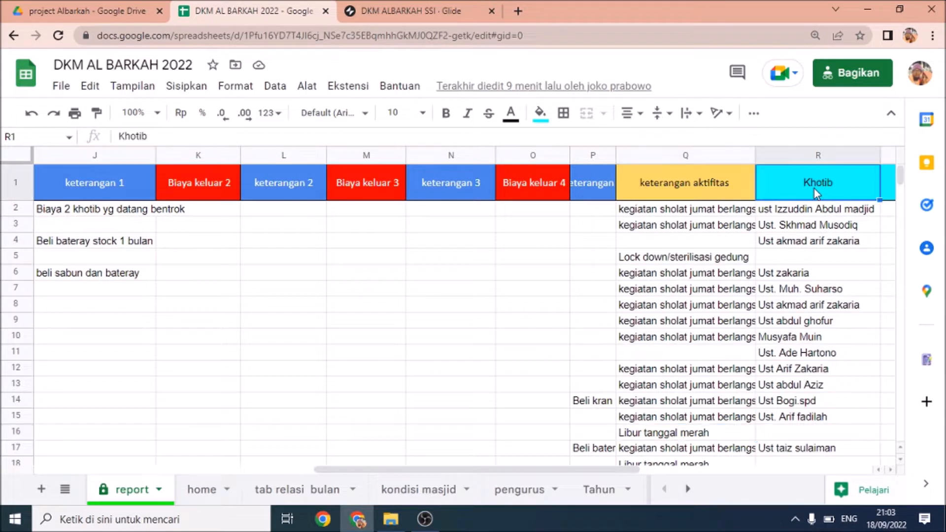
key("Right")
key("Right")
key("Left")
key("Left")
key("Right")
key("Right")
key("Down")
key("Down")
key("Down")
key("Left")
key("Up")
key("Up")
key("Left")
key("Left")
key("Left")
key("Right")
key("Right")
key("Right")
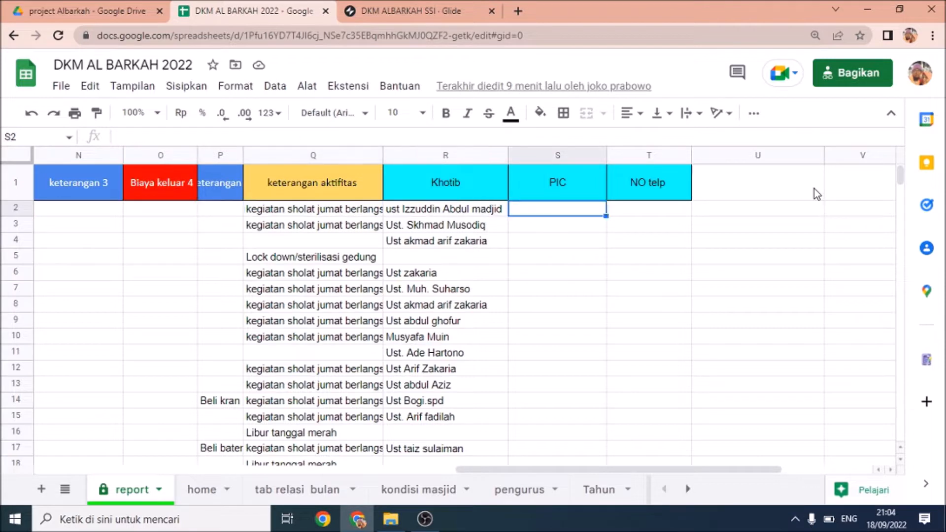
Look back across row 2 of the report sheet, from the columns beyond NO telp to the first columns
key("Right")
key("Right")
key("Left")
key("Left")
key("Left")
key("Left")
key("Left")
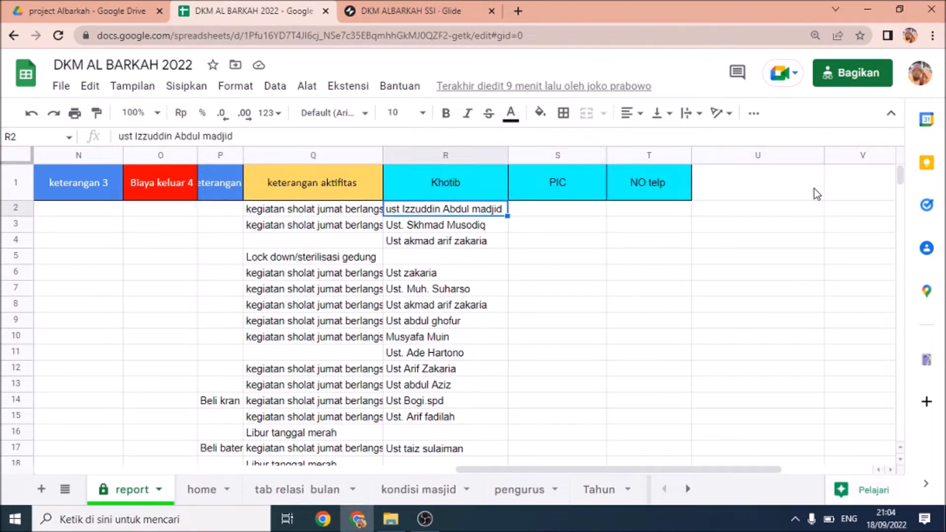
key("Left")
key("Left")
key("Left")
key("Left")
key("Left")
key("Left")
key("Left")
key("Left")
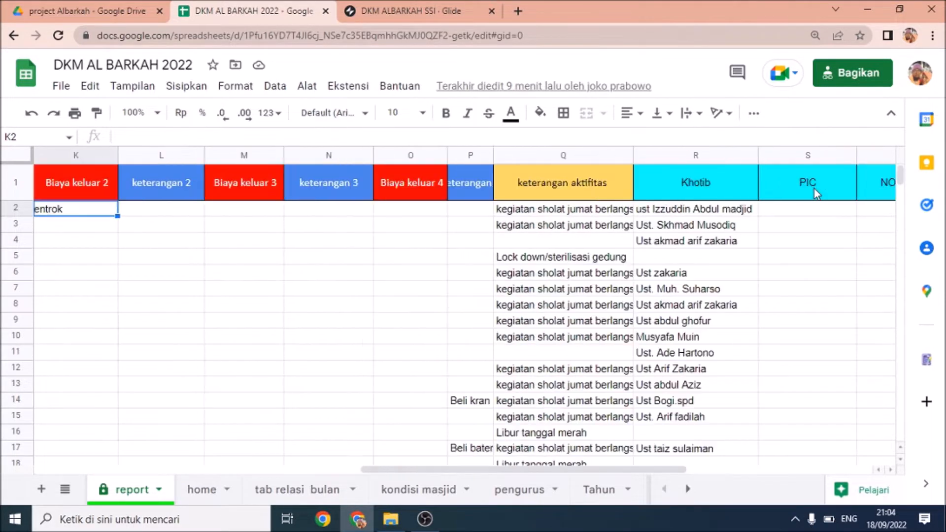
key("Left")
key("Left")
key("Left")
key("Left")
key("Left")
key("Left")
key("Left")
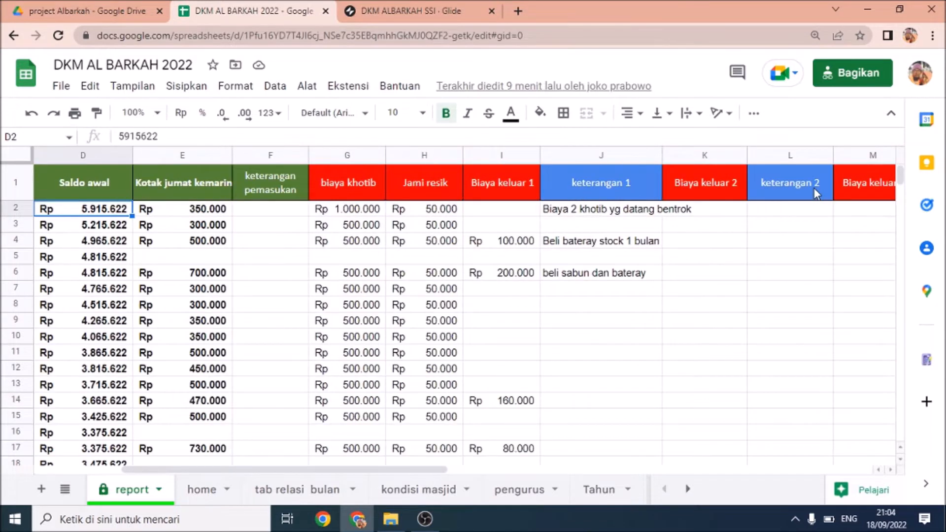
Switch to the Glide editor and examine the Laporan Keuangan tab's label and icon choices
left_click(437, 7)
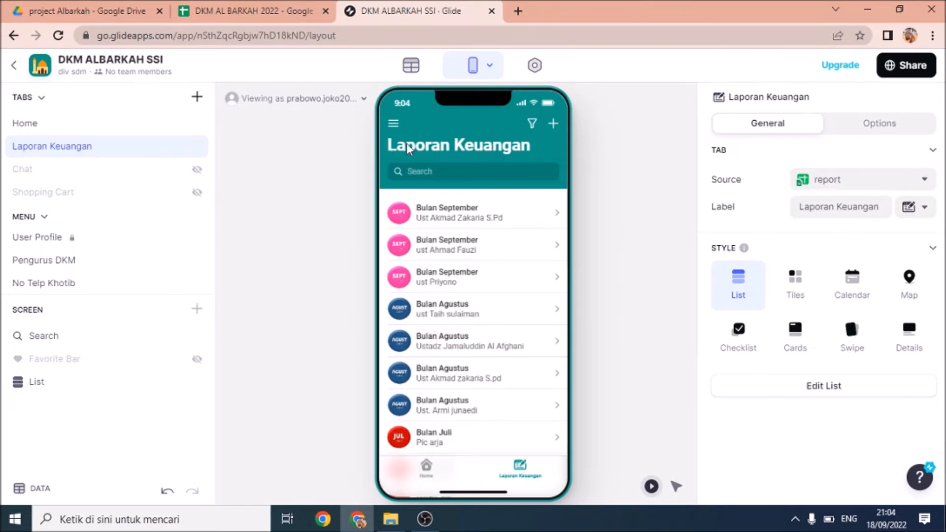
left_click_drag(884, 206, 788, 212)
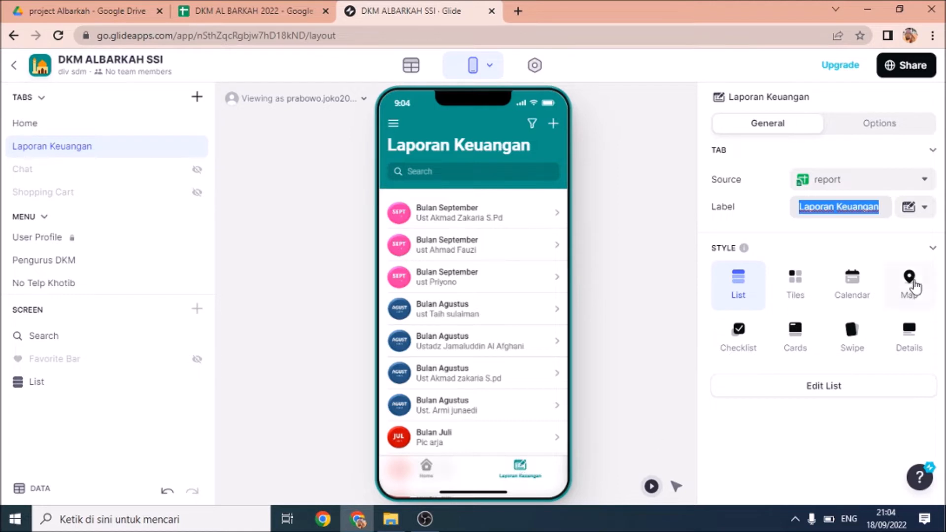
left_click(925, 212)
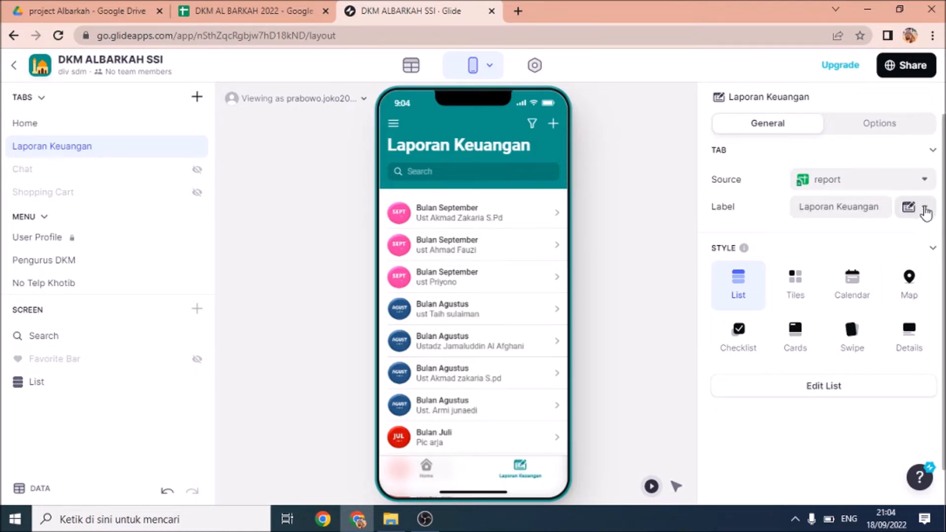
left_click(926, 211)
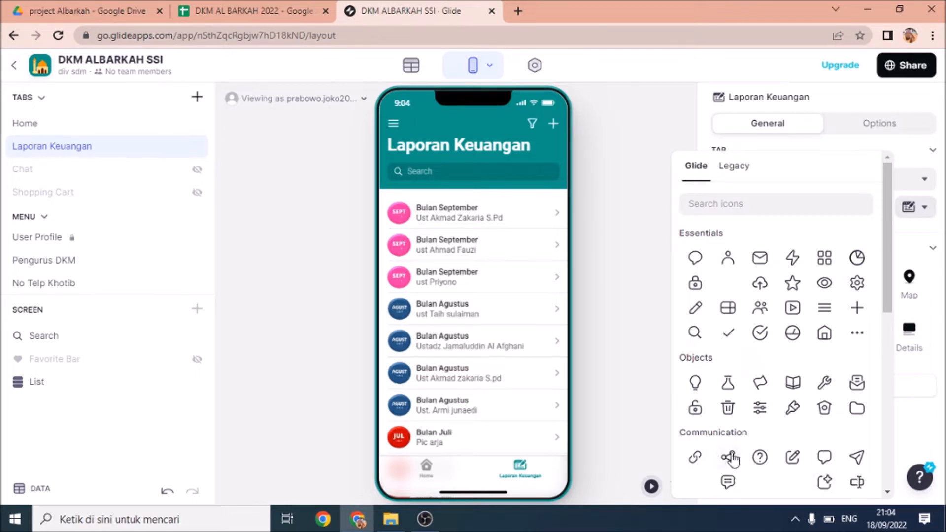
left_click(657, 157)
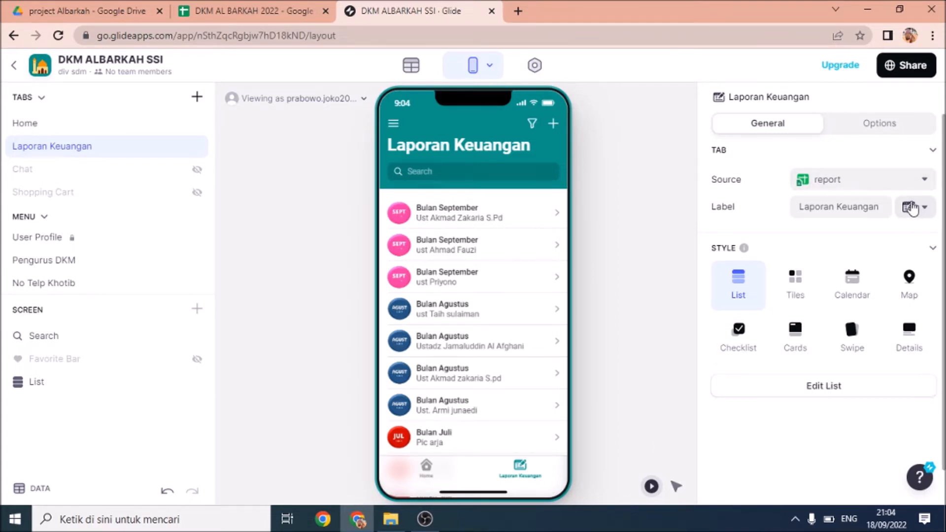
left_click_drag(795, 207, 896, 216)
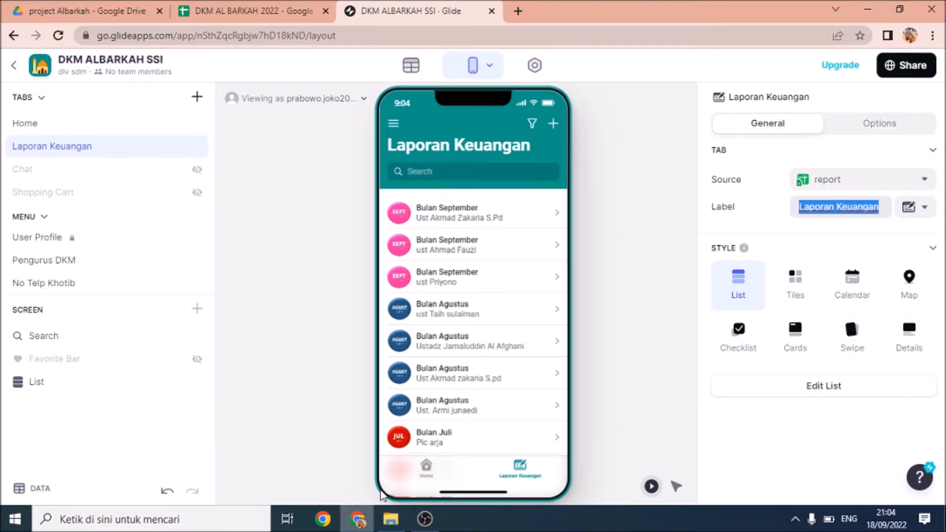
Preview the Home screen in the app, return to Laporan Keuangan and open its list settings
left_click(426, 467)
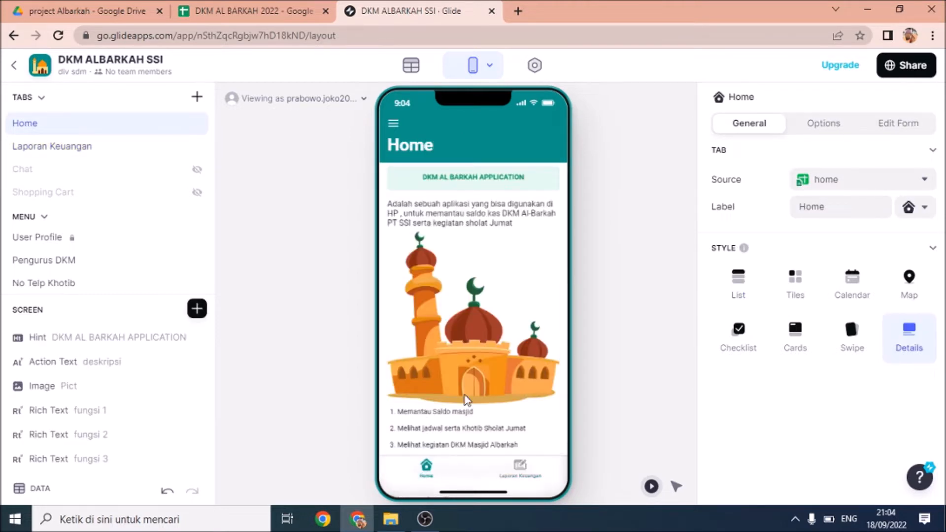
left_click(524, 475)
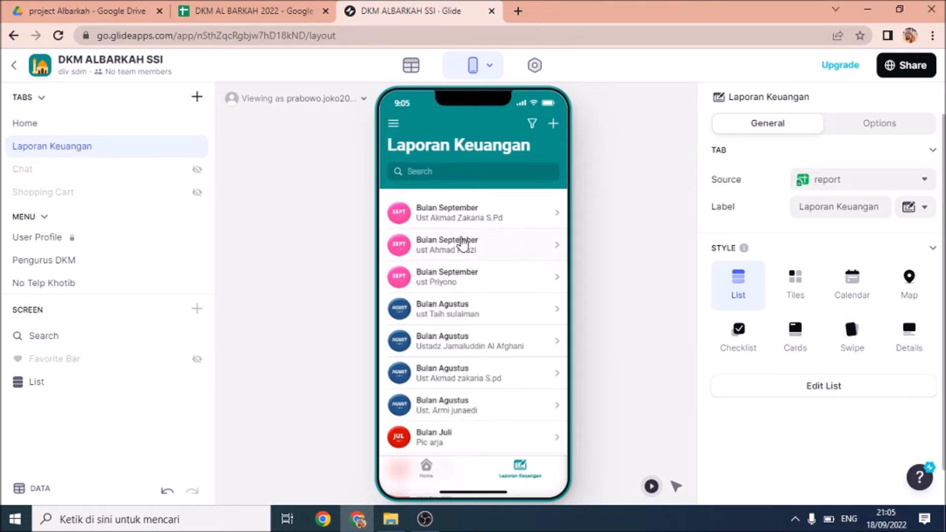
left_click(825, 390)
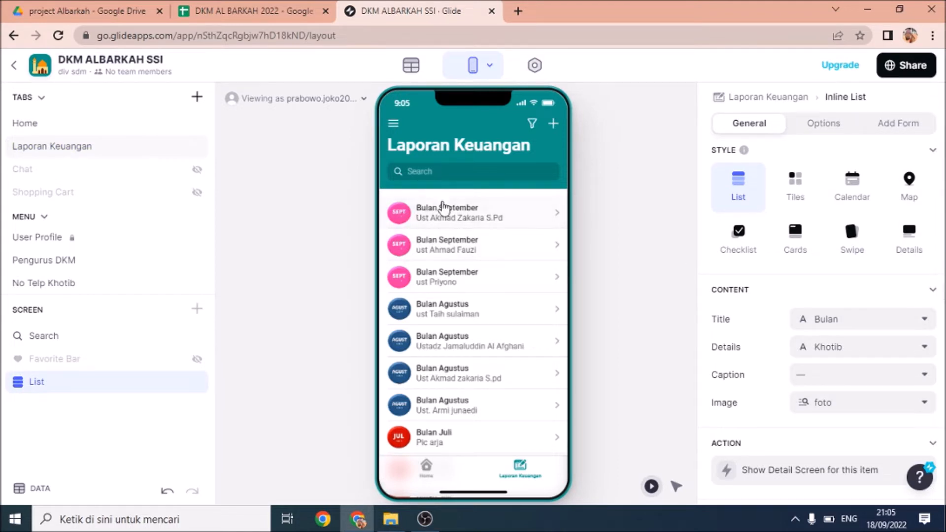
Compare the source options for the list's Title with the Bulan header in the report sheet
left_click(925, 321)
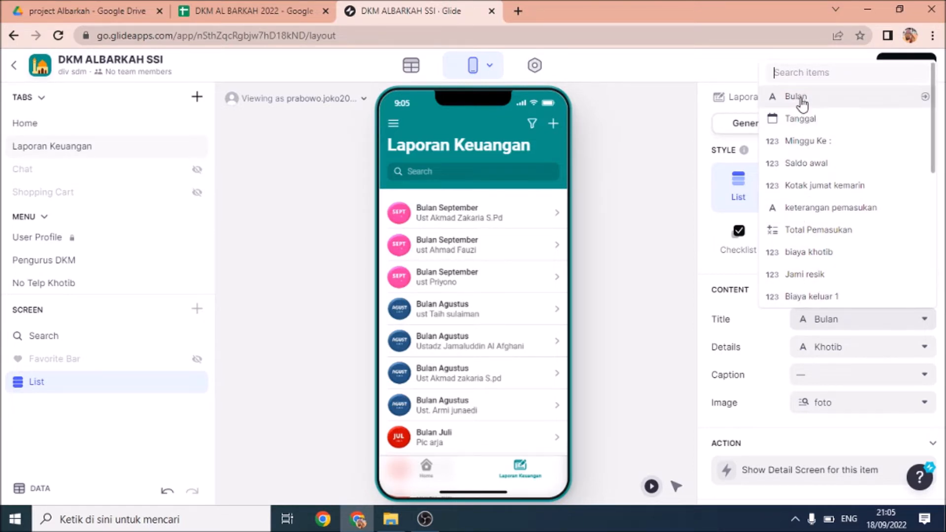
left_click(284, 15)
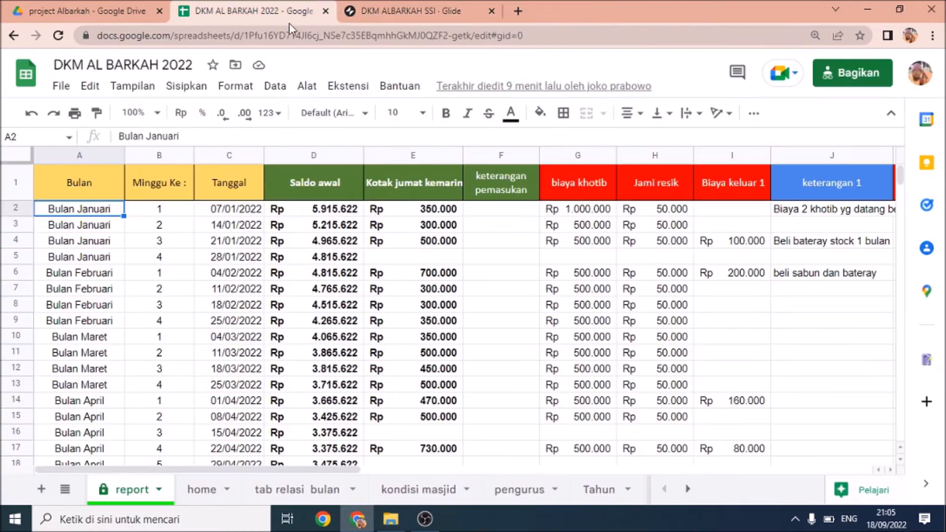
left_click(85, 184)
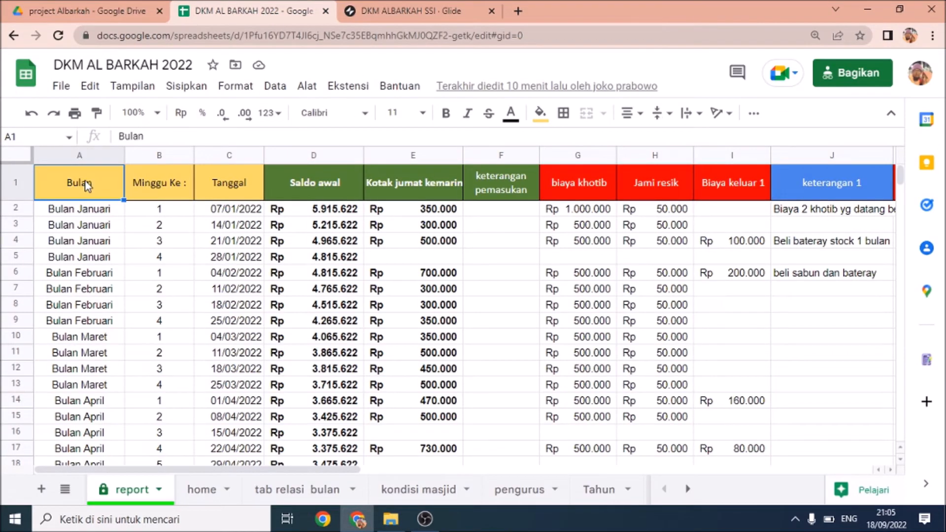
Return to Glide and inspect the source options for the Details content of the Laporan Keuangan list
left_click(388, 13)
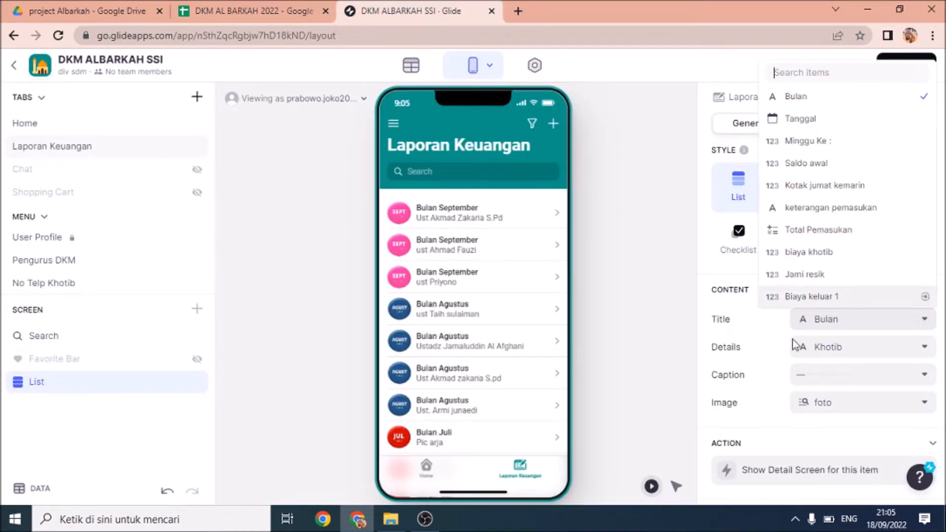
left_click(866, 347)
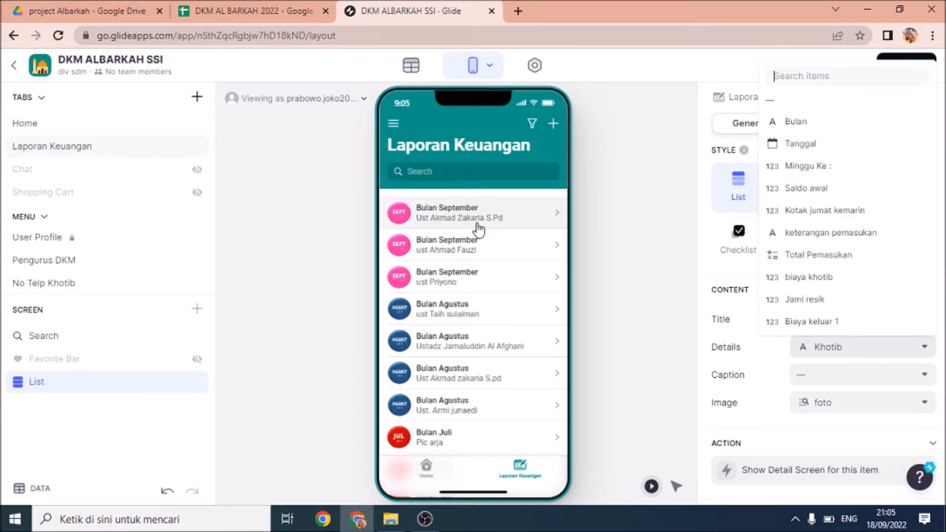
left_click(855, 349)
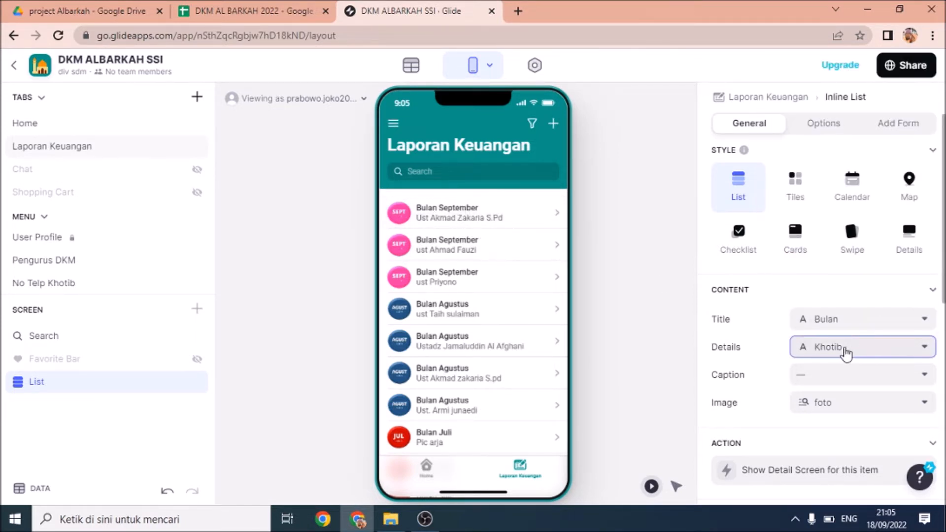
left_click(850, 351)
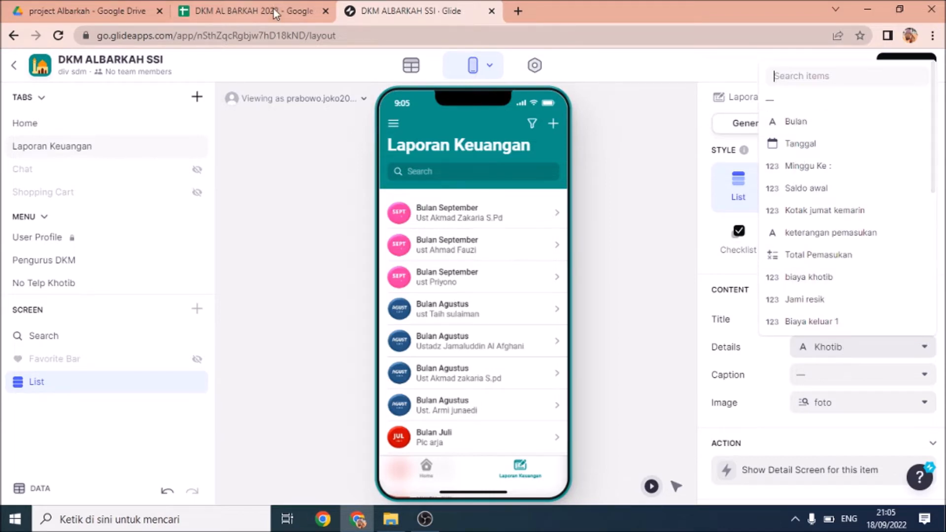
Follow the header row of the report sheet to the Khotib column that feeds the list's Details
left_click(256, 11)
left_click(642, 190)
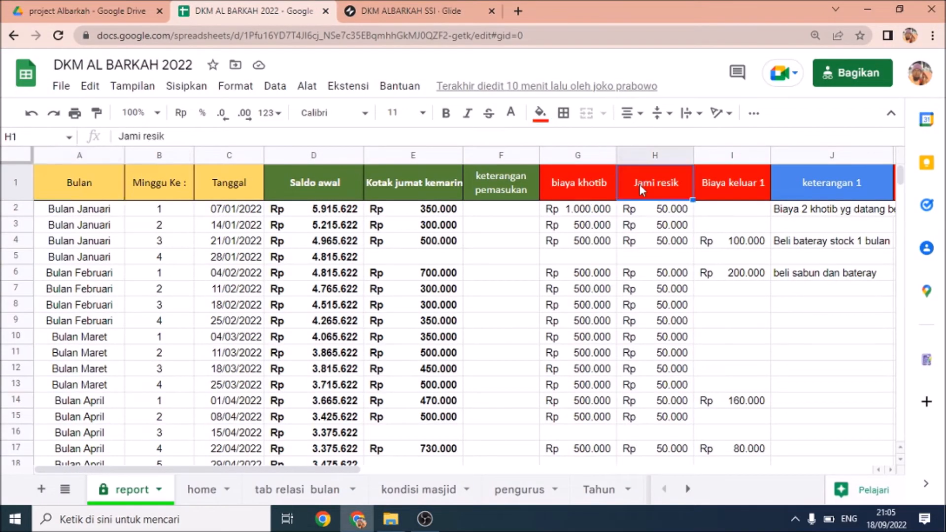
key("Right")
key("Right")
key("Right")
key("Right")
key("Right")
key("Right")
key("Right")
key("Right")
key("Right")
key("Right")
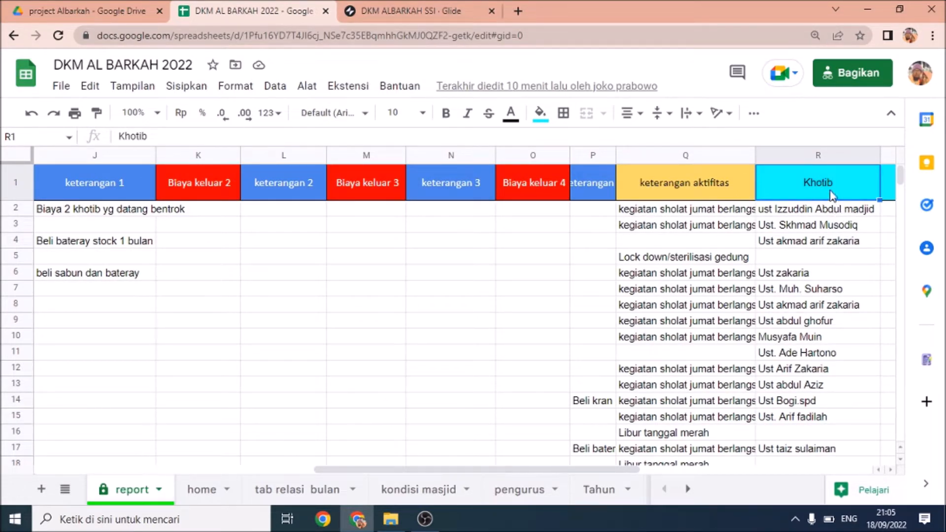
Try the Tanggal column as the Caption of the Laporan Keuangan list in Glide, and clear the Caption again
left_click(406, 11)
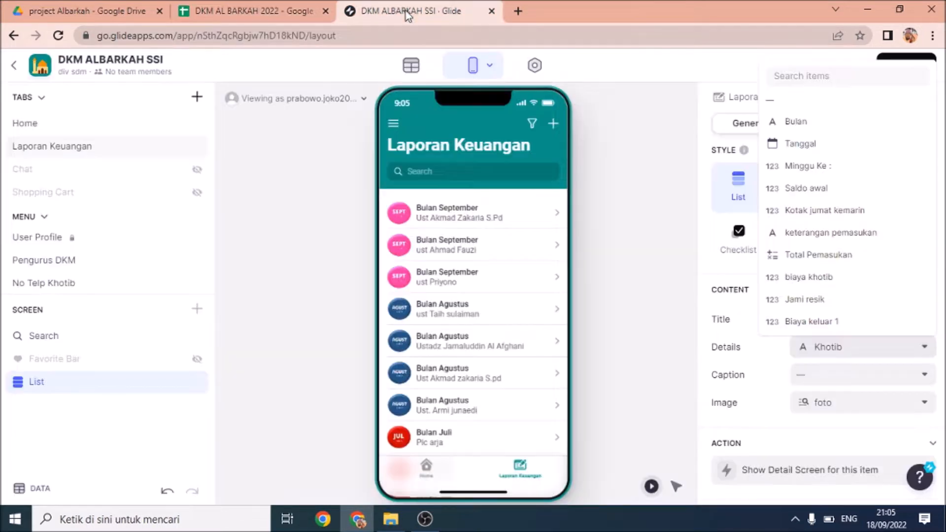
left_click(851, 380)
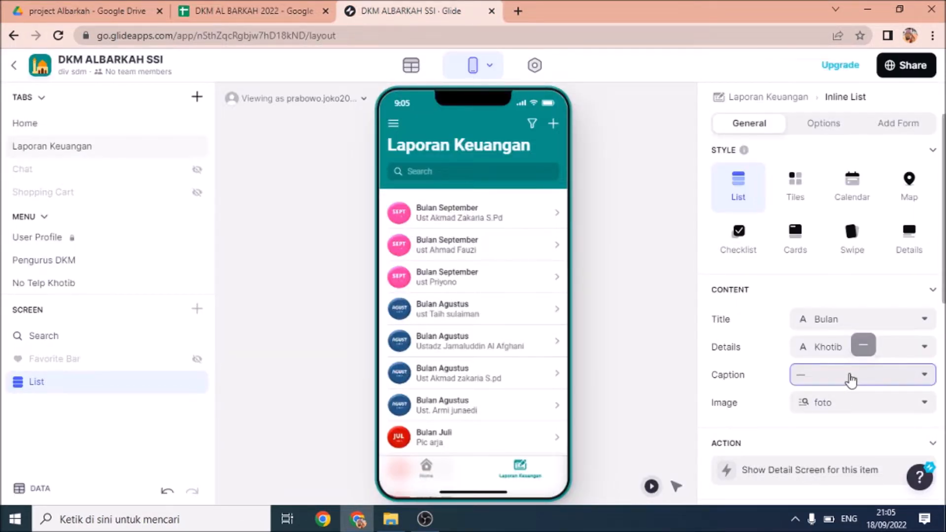
left_click(929, 378)
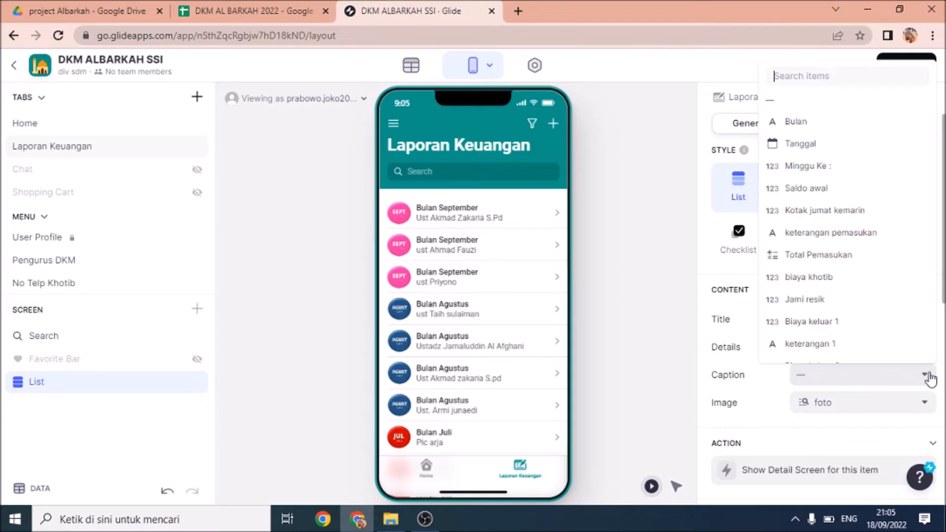
left_click(813, 146)
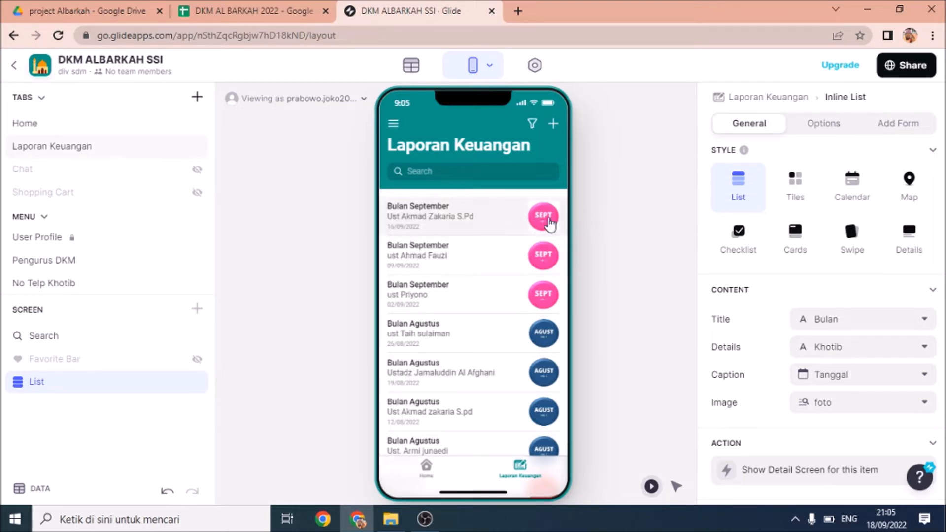
scroll(416, 444, "down", 5)
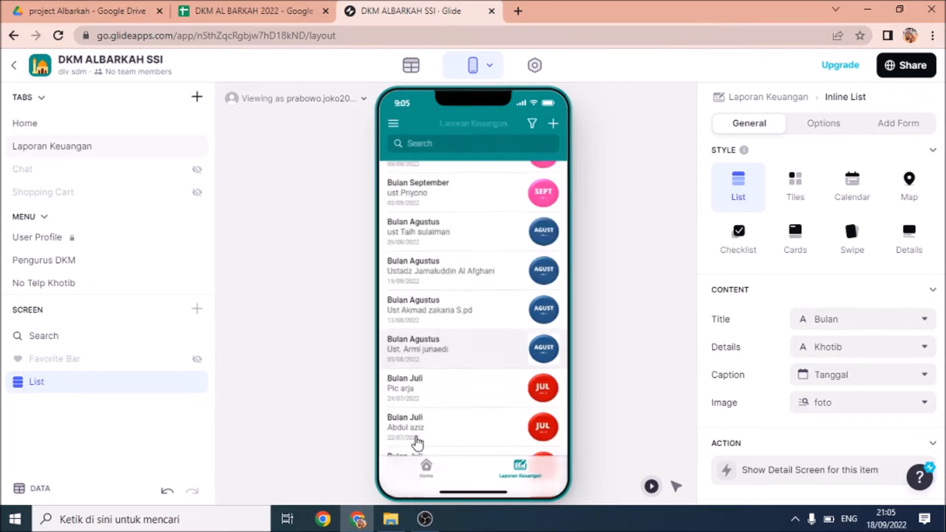
scroll(418, 442, "up", 3)
scroll(418, 442, "up", 3)
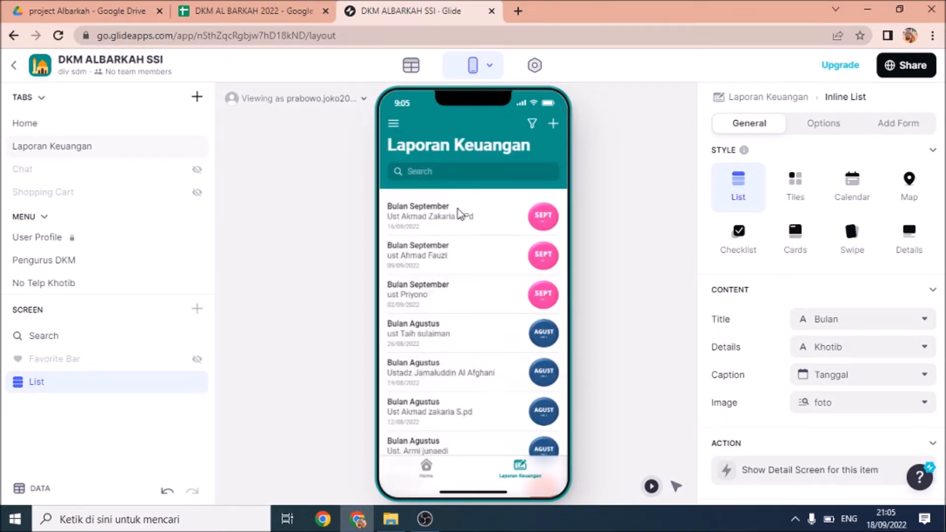
left_click(924, 375)
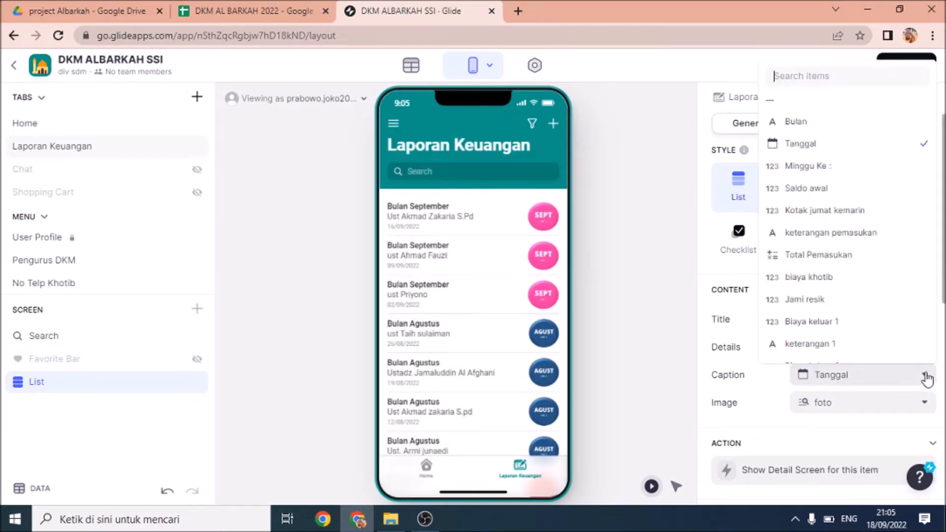
left_click(781, 100)
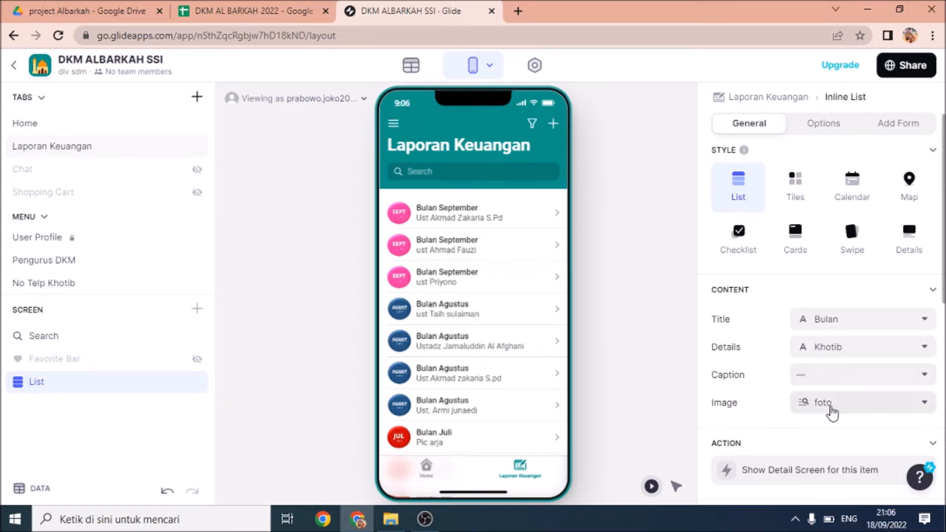
Look through the report sheet's header row for a column matching the foto source of the list's Image
left_click(252, 11)
left_click(367, 179)
key("Right")
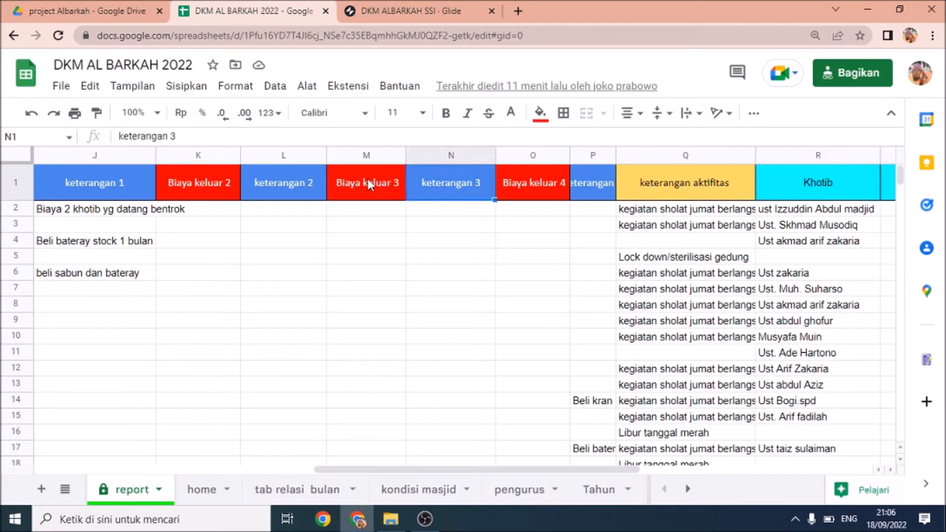
key("Right")
key("Right")
key("Right")
key("Right")
key("Right")
key("Right")
key("Right")
key("Left")
key("Left")
key("Left")
key("Left")
key("Left")
key("Left")
key("Left")
key("Left")
key("Left")
key("Left")
key("Left")
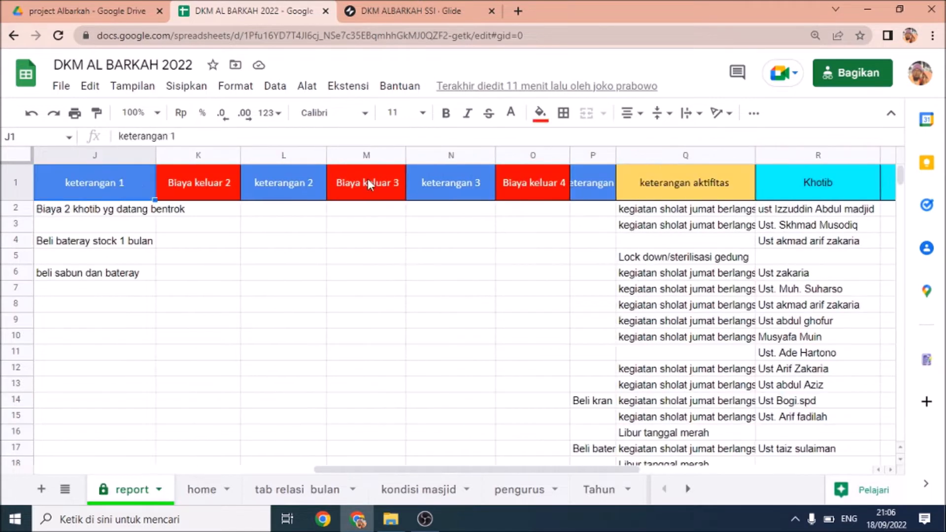
key("Left")
key("Left")
key("Left")
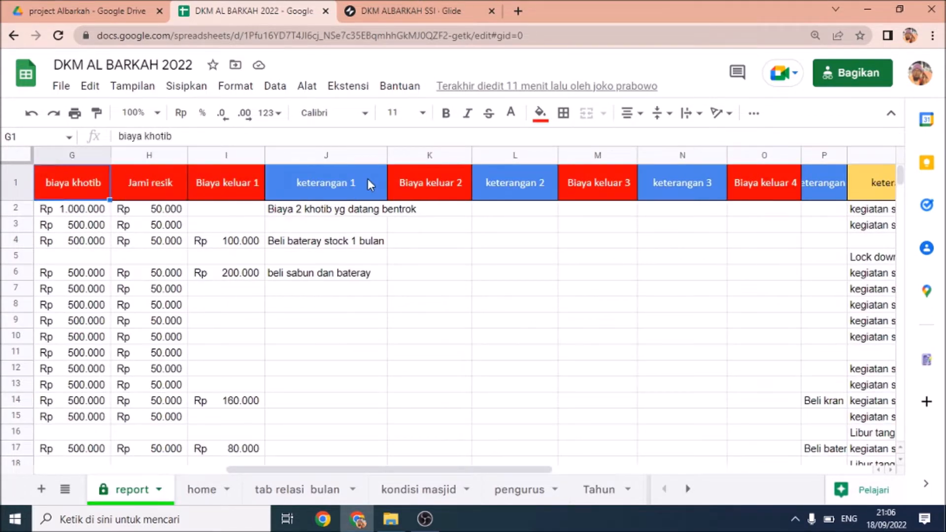
key("Left")
key("Left")
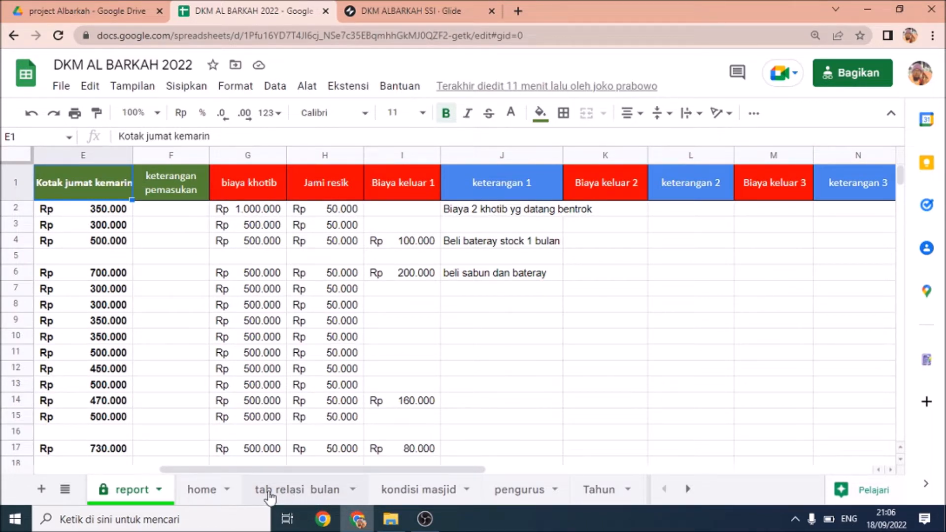
Open the tab relasi bulan sheet and examine its bulan and pict columns
left_click(310, 494)
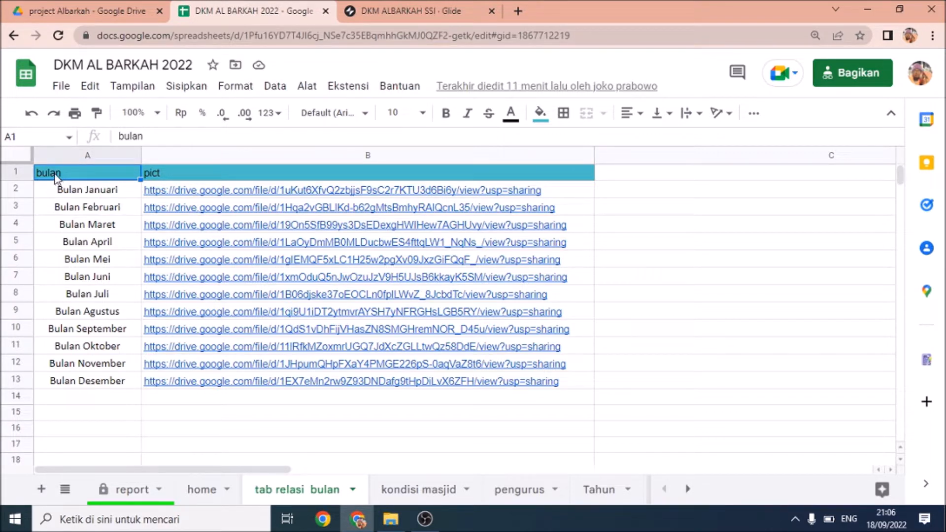
left_click(188, 175)
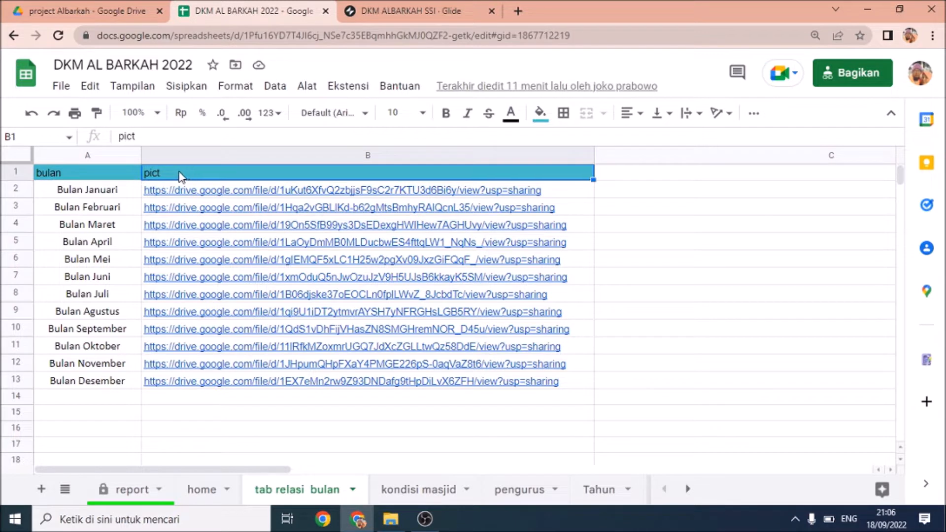
Go through the months from Bulan Januari to Bulan Desember in the bulan column and preview the pict link for Bulan Januari
left_click(113, 193)
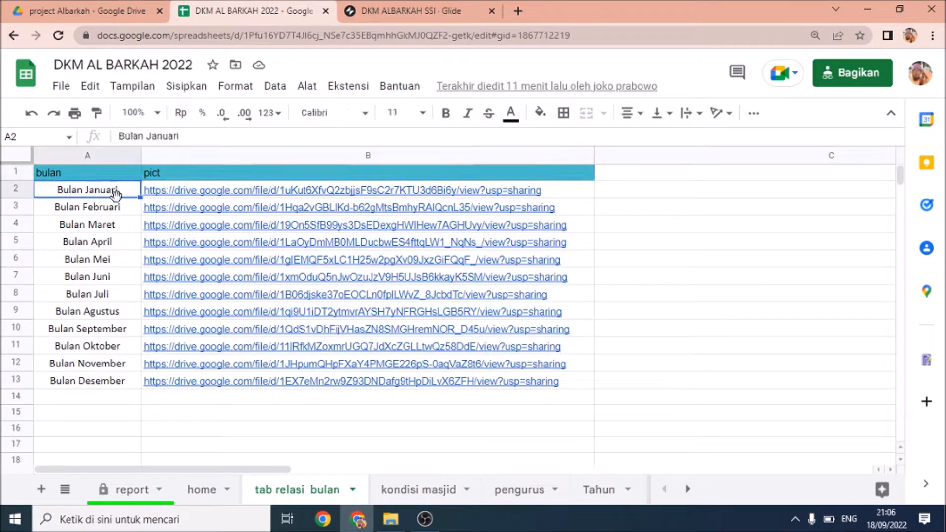
left_click(116, 211)
left_click(113, 224)
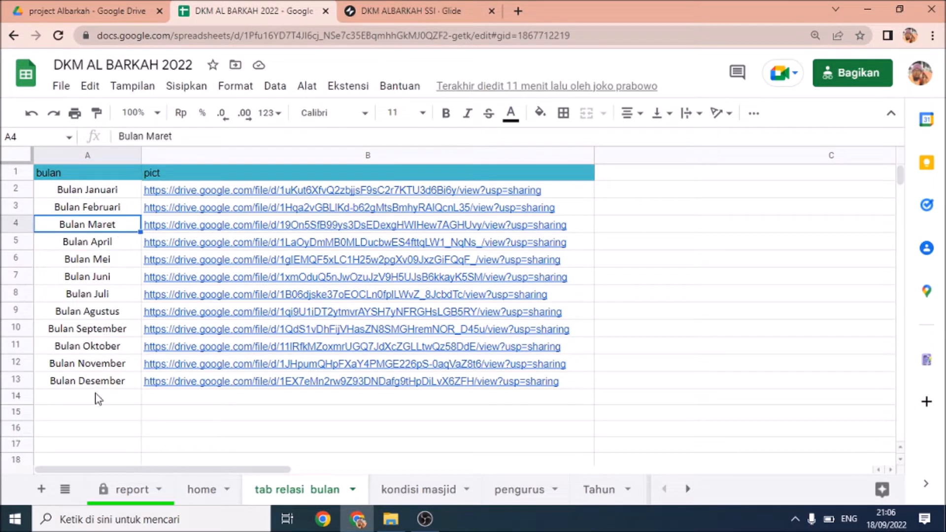
left_click(109, 193)
left_click(101, 384)
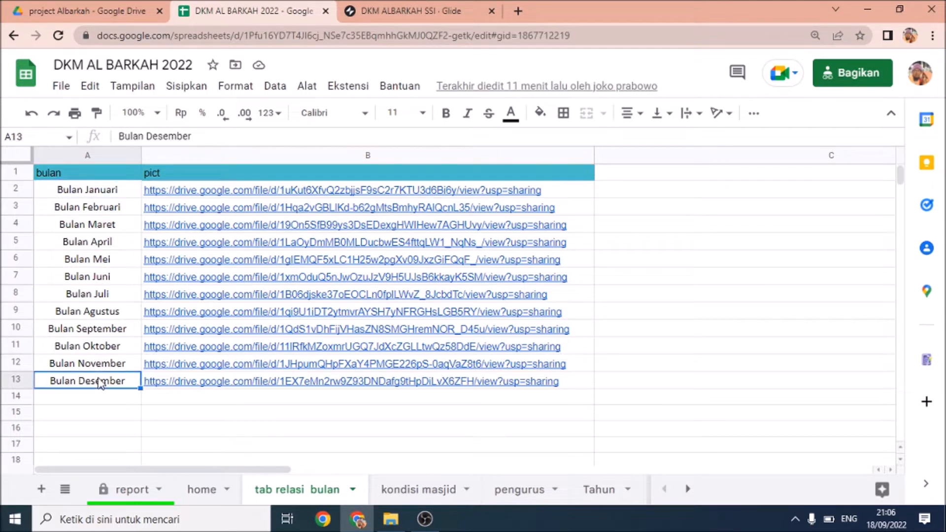
left_click(182, 194)
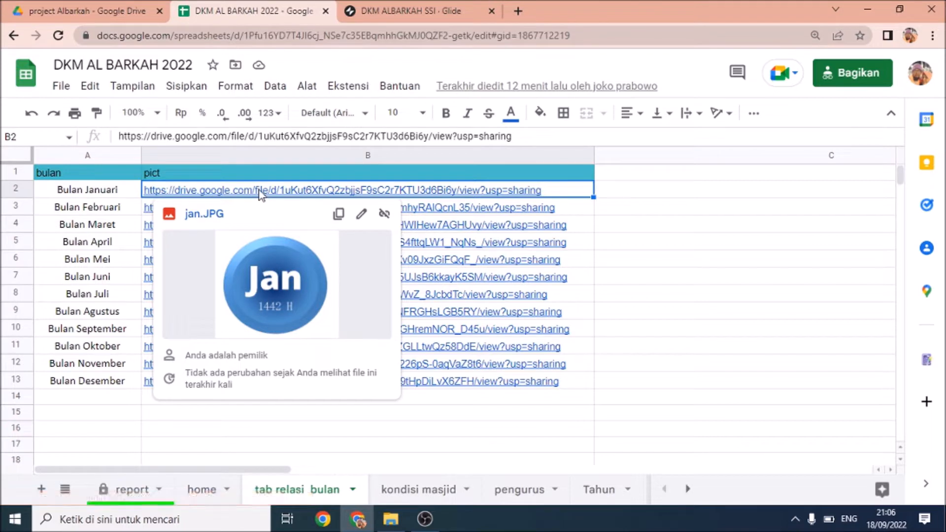
Switch to Google Drive and look through the month images in the project Albarkah folder, including jan.JPG
left_click(121, 12)
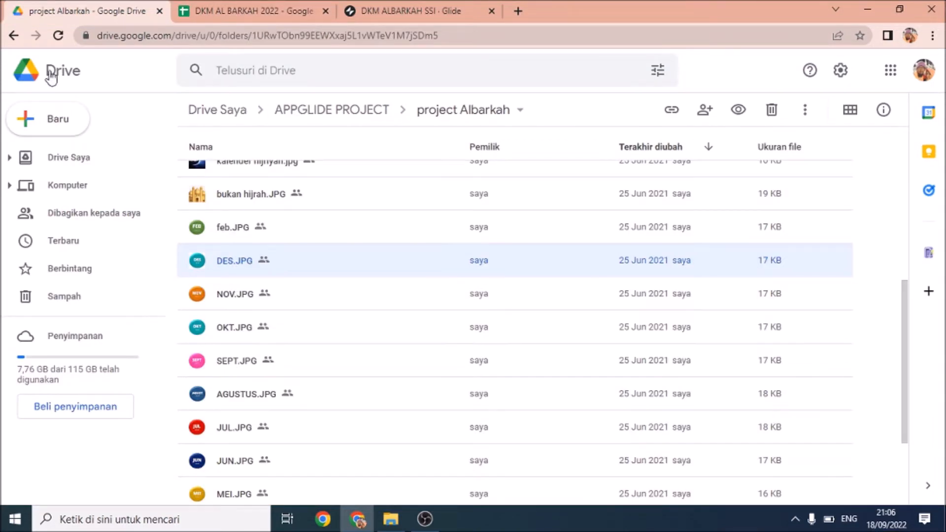
scroll(234, 295, "up", 4)
scroll(238, 286, "down", 7)
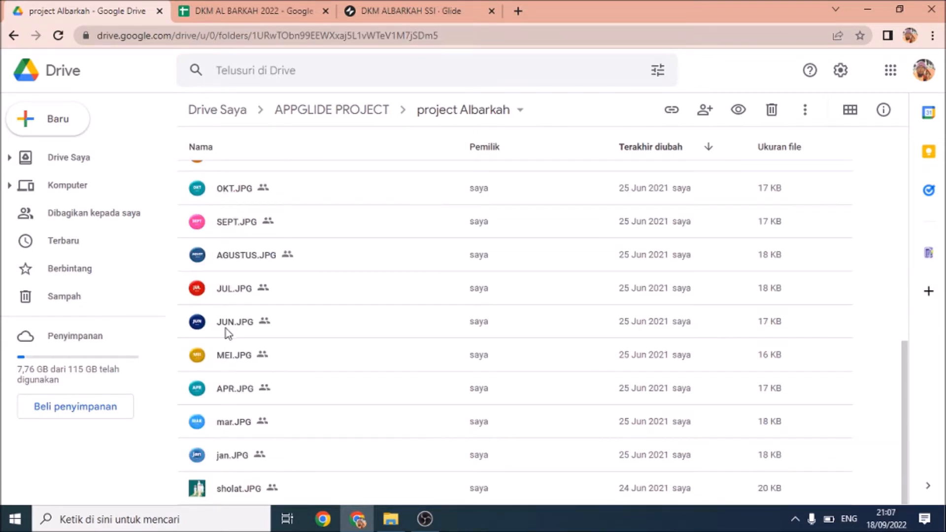
left_click(221, 458)
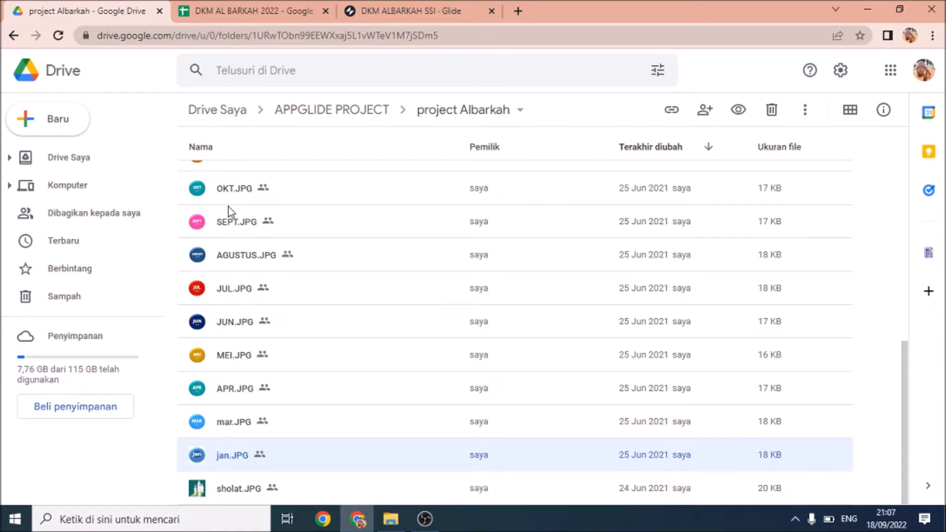
scroll(230, 211, "up", 3)
scroll(250, 415, "down", 3)
Copy the sharing link of jan.JPG
right_click(248, 459)
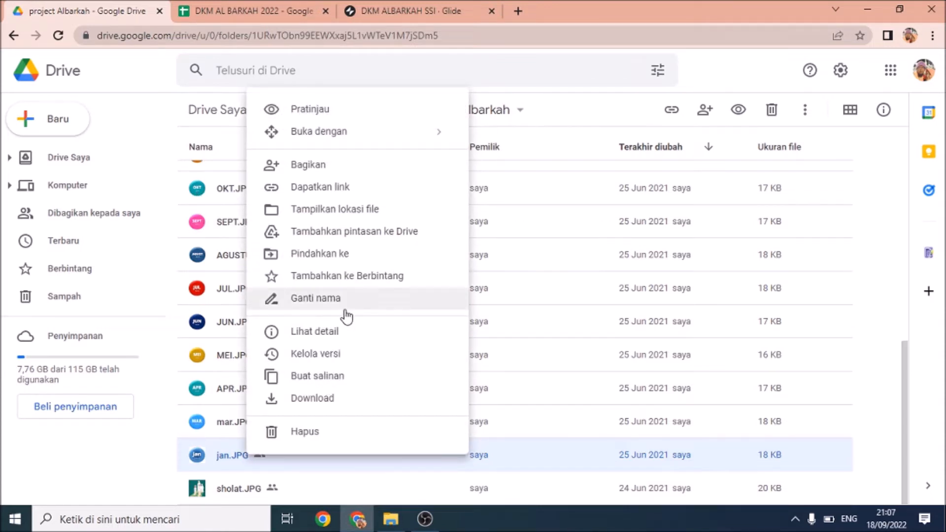
left_click(319, 187)
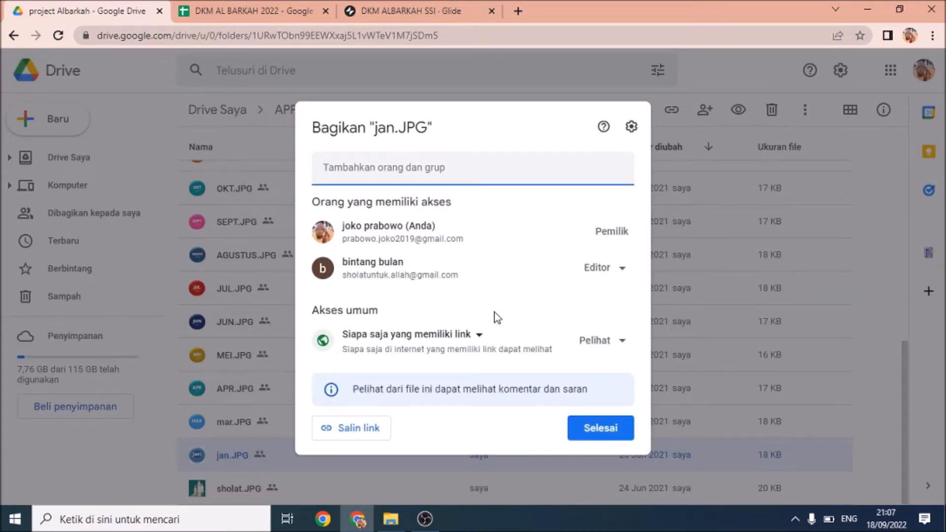
left_click(365, 437)
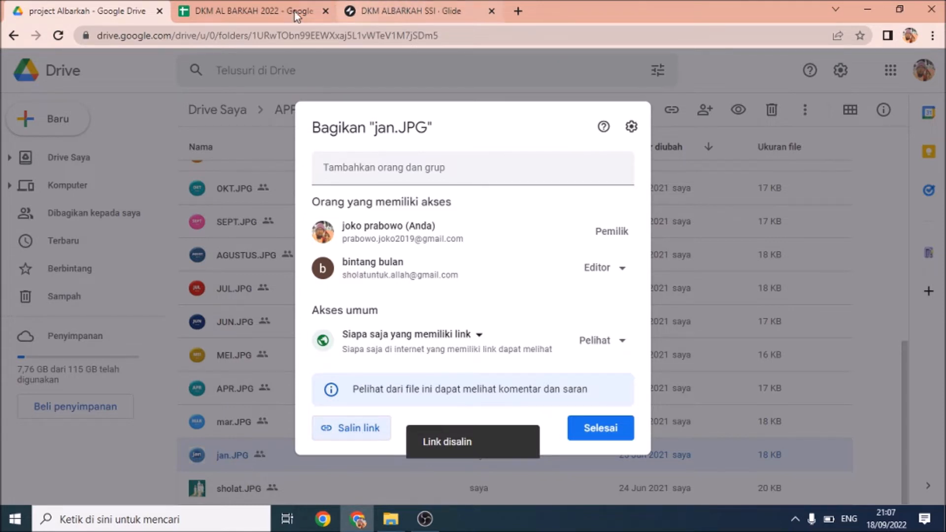
Return to the DKM AL BARKAH 2022 spreadsheet and inspect the pict links for Bulan Januari, Bulan Februari and Bulan Desember
left_click(270, 12)
mouse_move(211, 191)
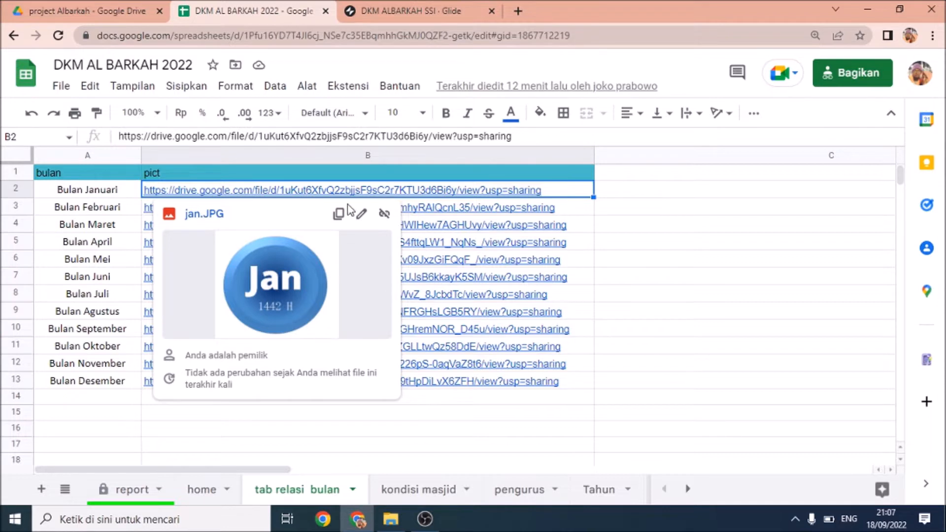
left_click(466, 243)
left_click(339, 209)
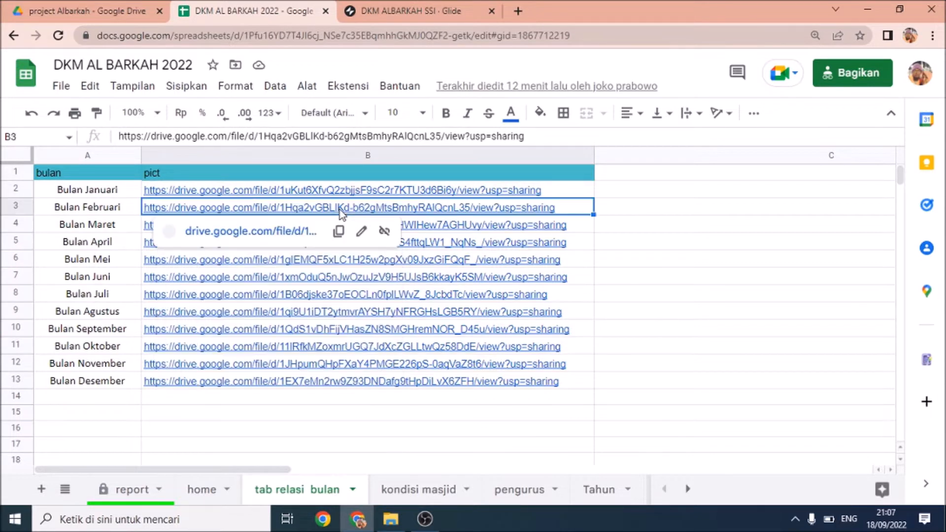
left_click(436, 387)
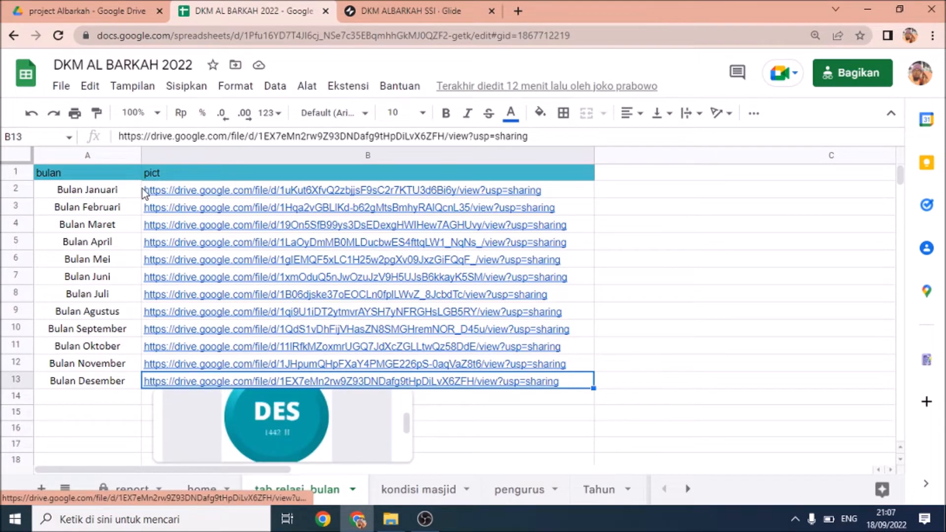
left_click(641, 225)
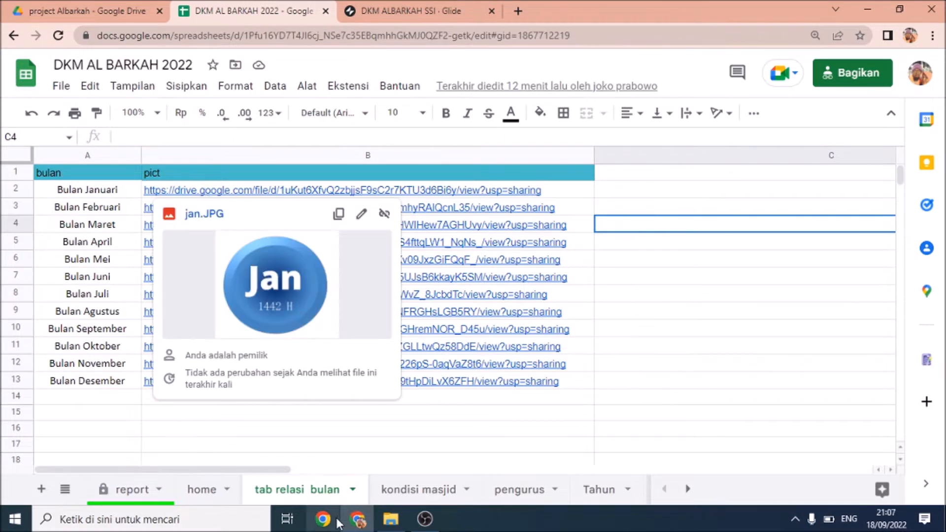
Compare the month images of the Laporan Keuangan list in Glide with the tab relasi bulan sheet
left_click(418, 16)
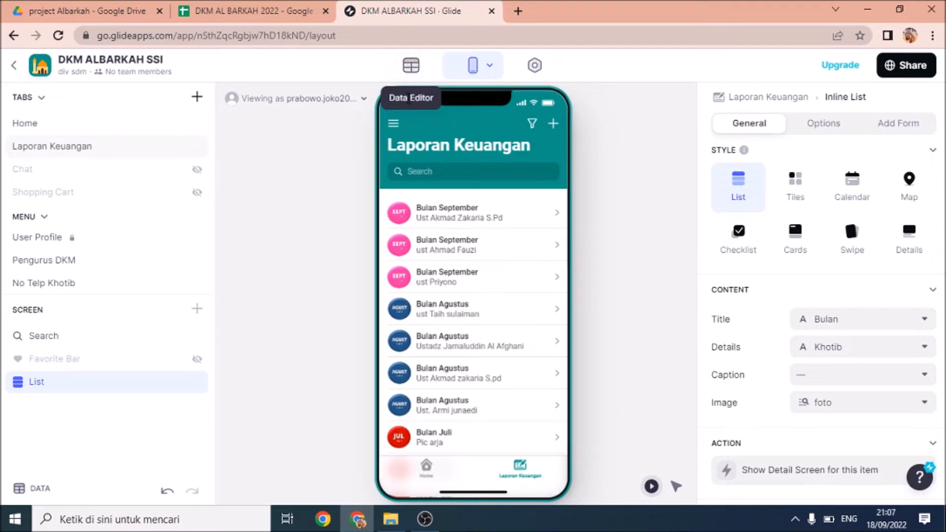
left_click(271, 11)
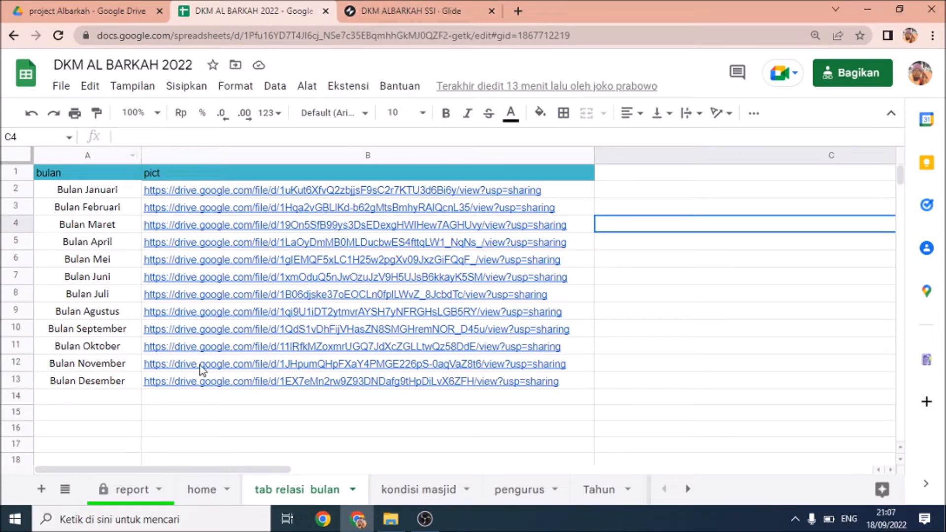
left_click(414, 11)
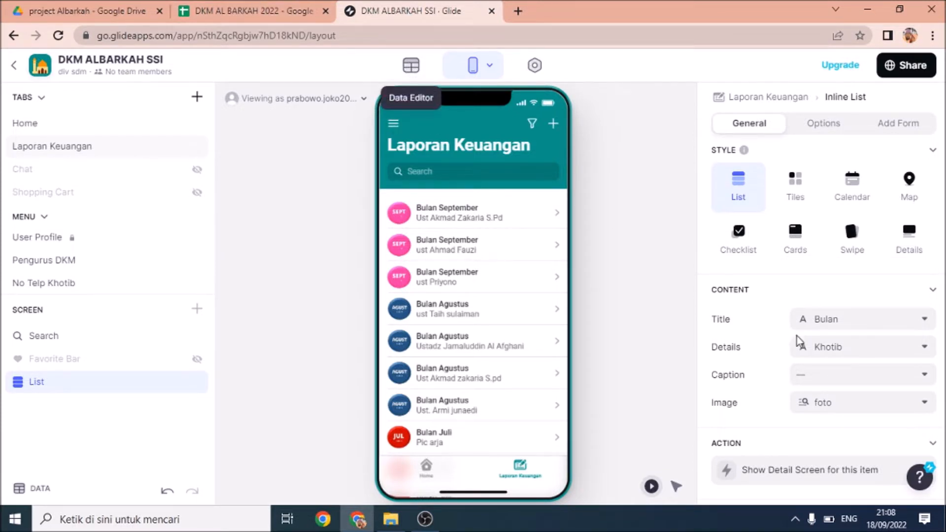
Open the report table in Glide's Data Editor, compare it with the spreadsheet, and find the relasi bulan and foto columns
left_click(412, 68)
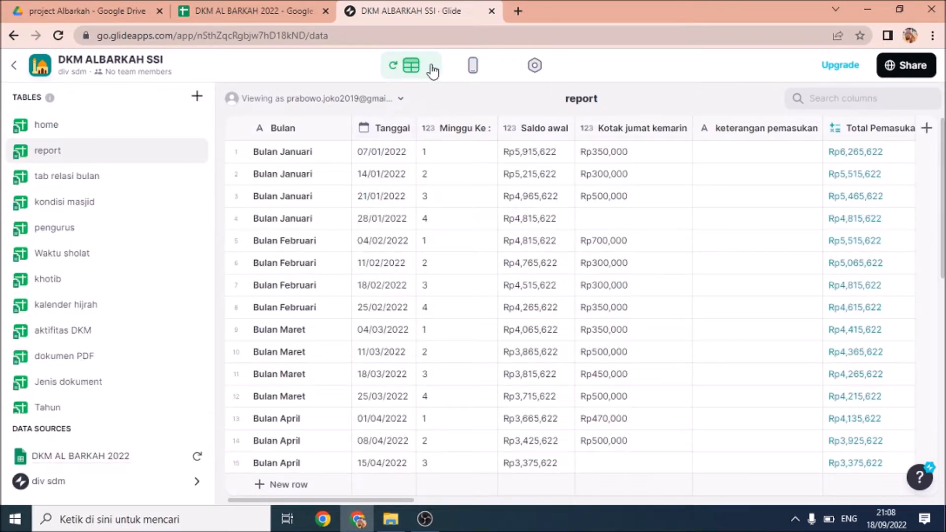
left_click(227, 6)
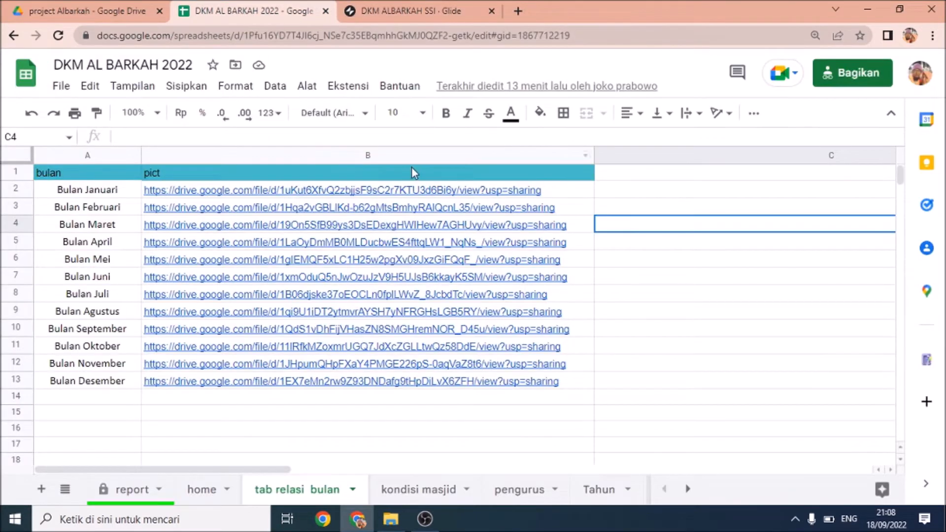
left_click(399, 11)
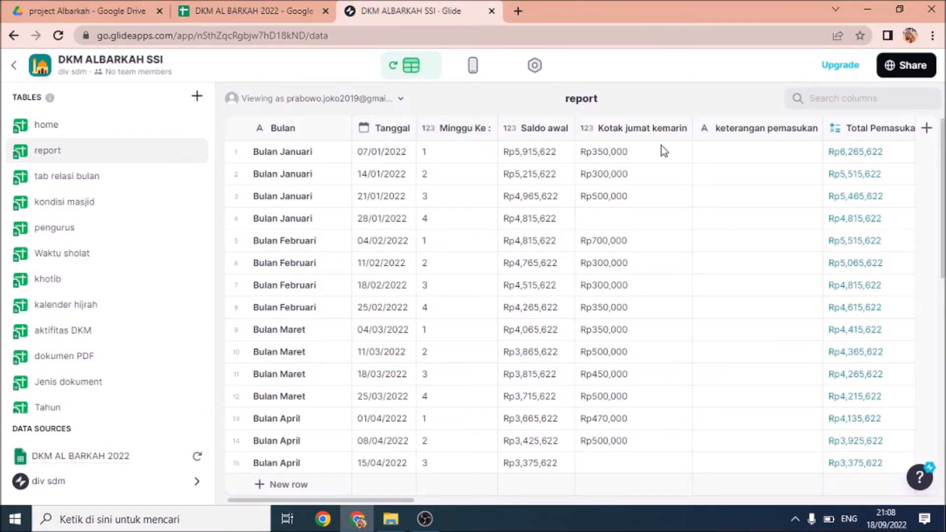
left_click(296, 14)
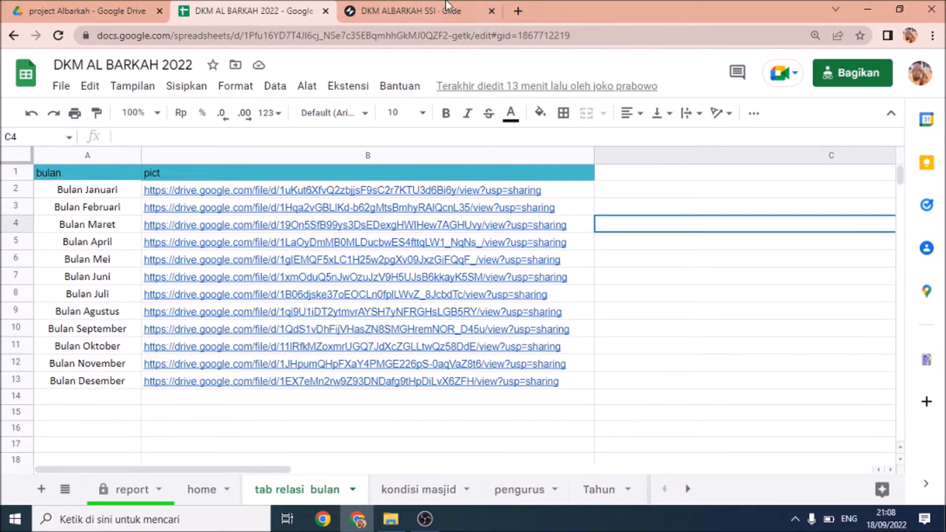
left_click(426, 8)
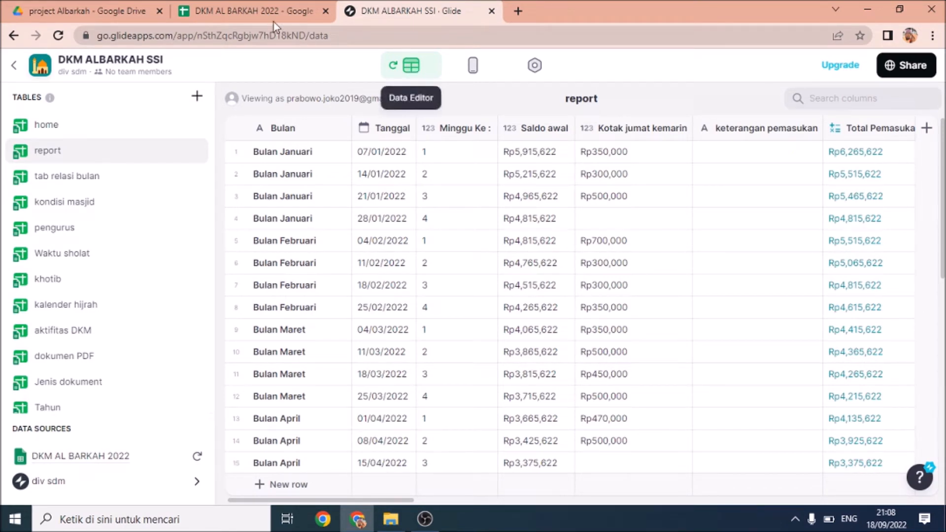
left_click(261, 9)
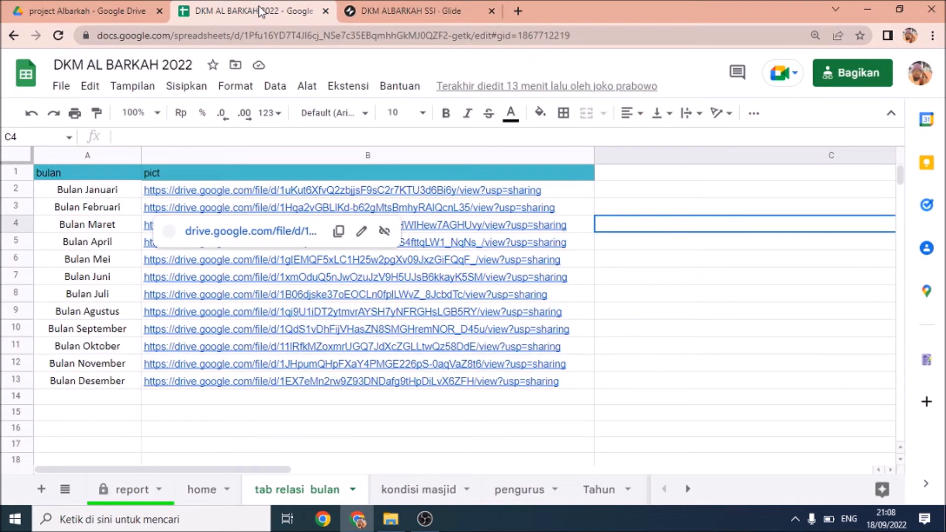
left_click(398, 9)
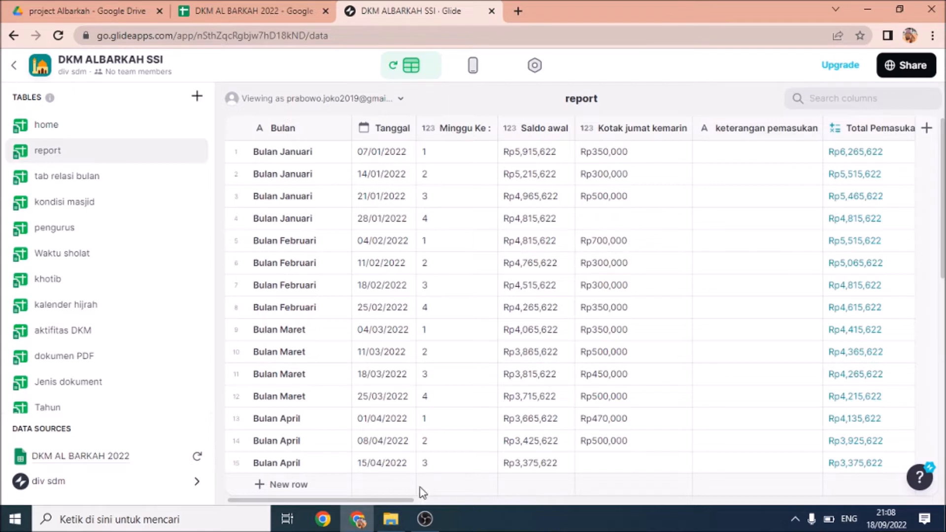
left_click_drag(401, 500, 867, 480)
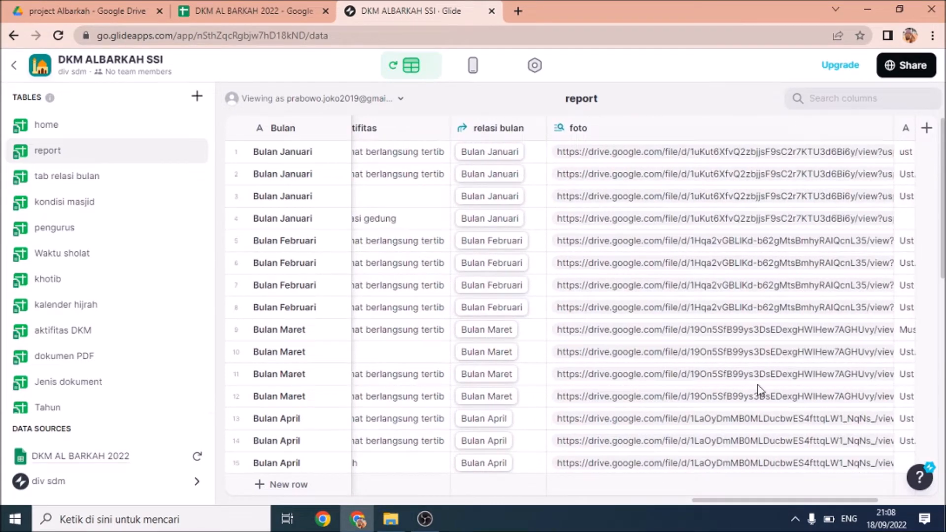
Check the Image source in the Laporan Keuangan layout and select the matching foto column in the report table
left_click(472, 66)
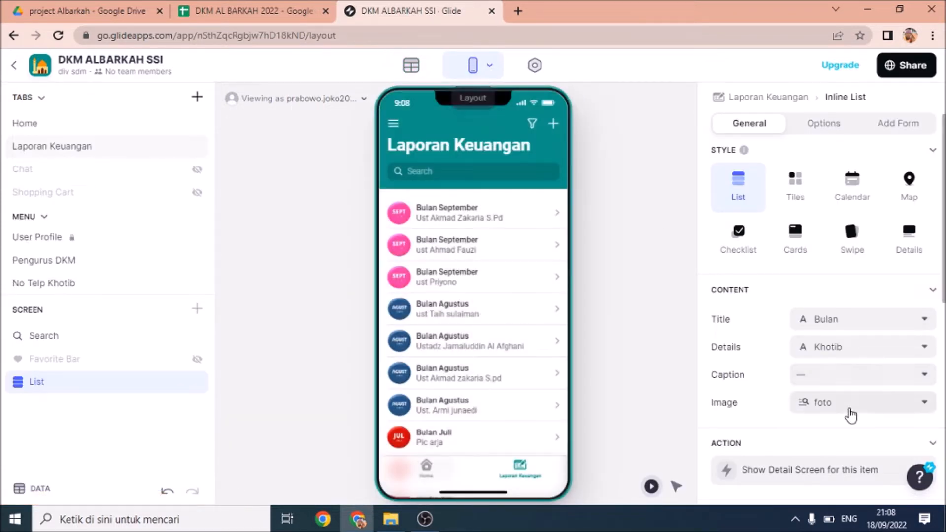
left_click(411, 65)
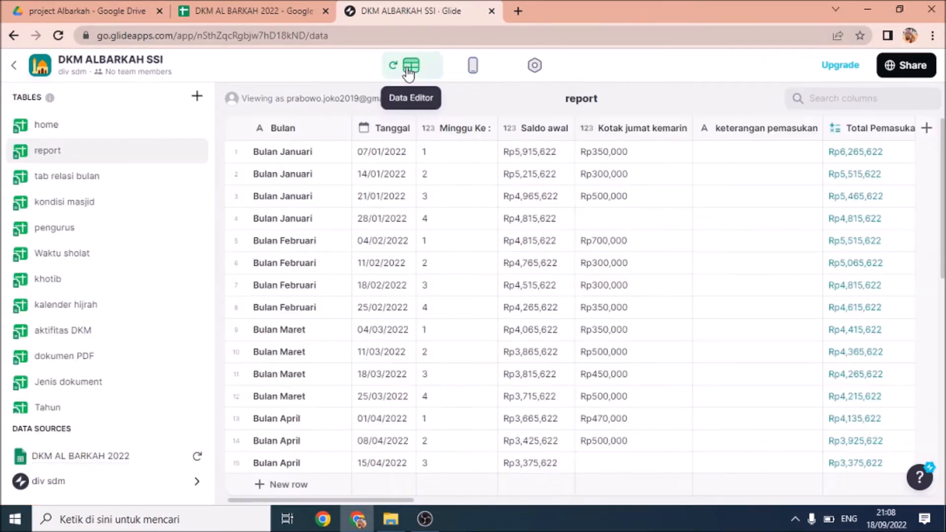
left_click_drag(382, 500, 598, 501)
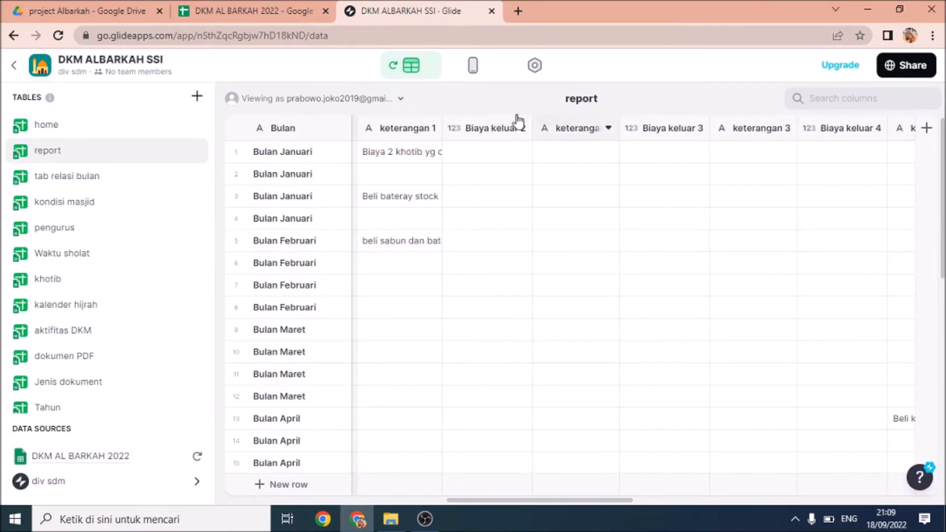
left_click_drag(475, 500, 723, 515)
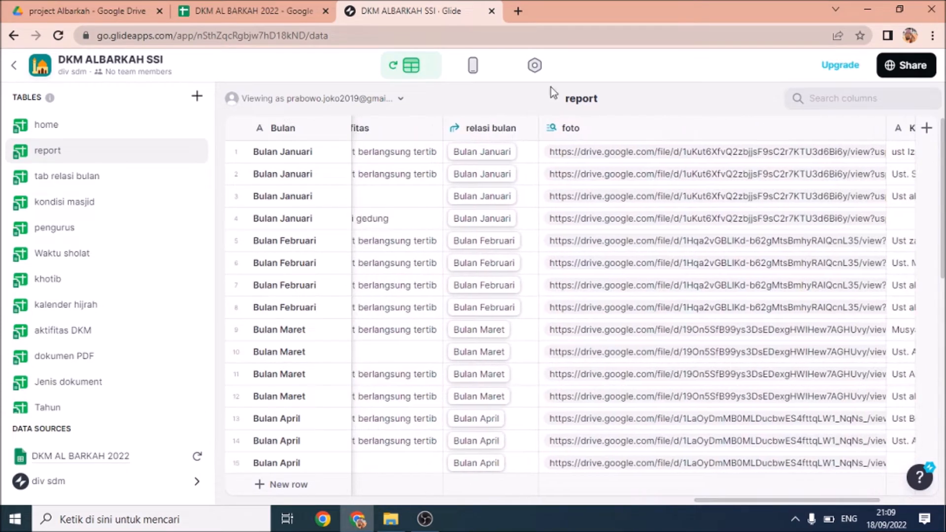
left_click(595, 138)
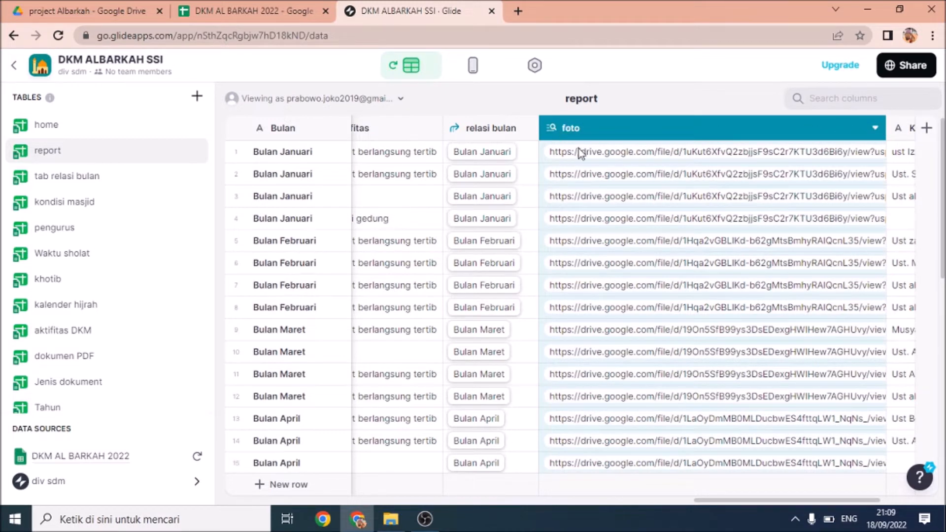
Examine the foto column's lookup configuration in the report table and close it without changing anything
left_click(927, 129)
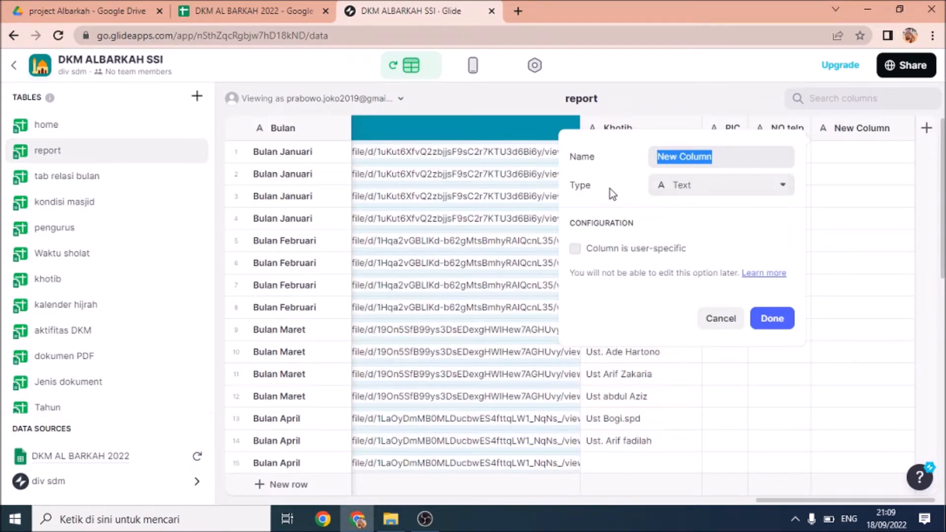
left_click(722, 320)
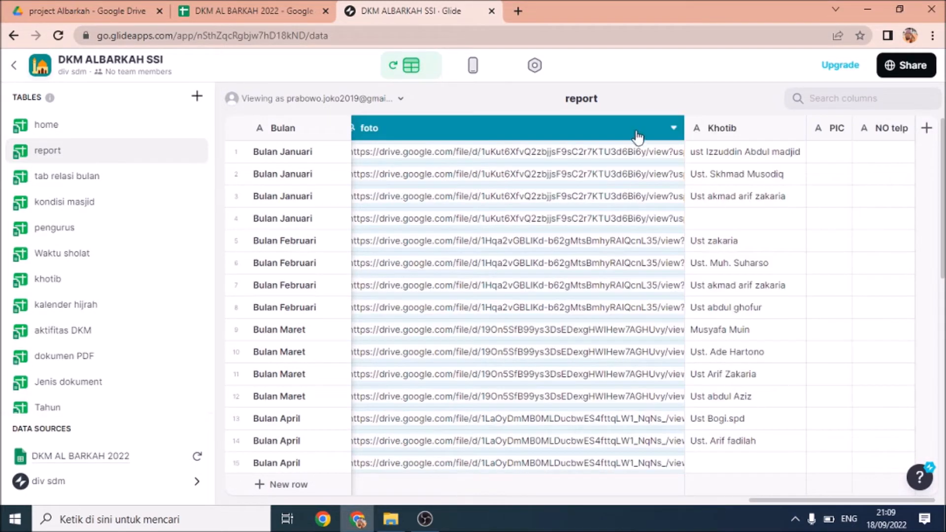
left_click(675, 128)
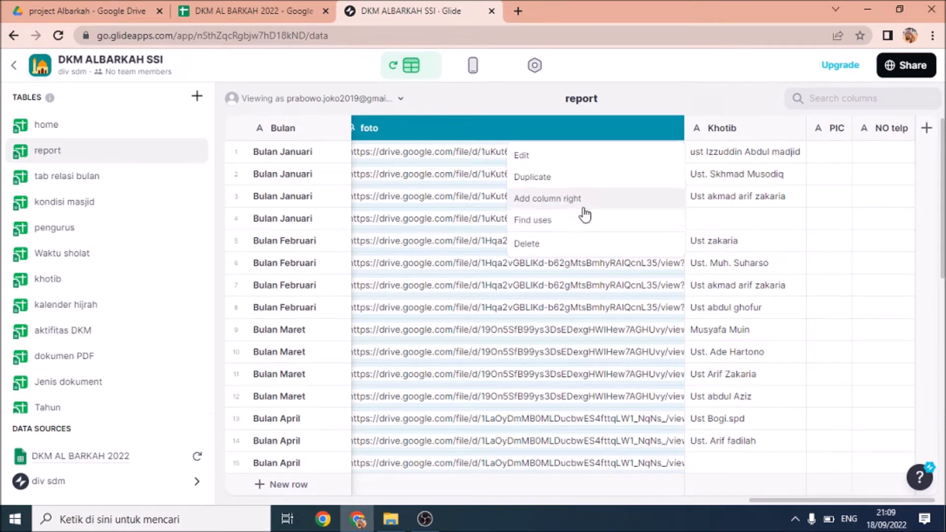
left_click(541, 158)
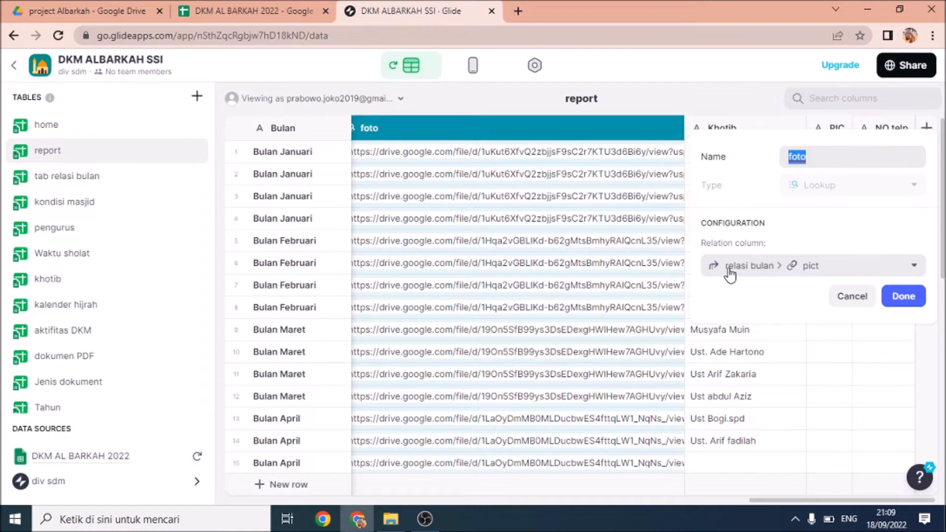
left_click(852, 297)
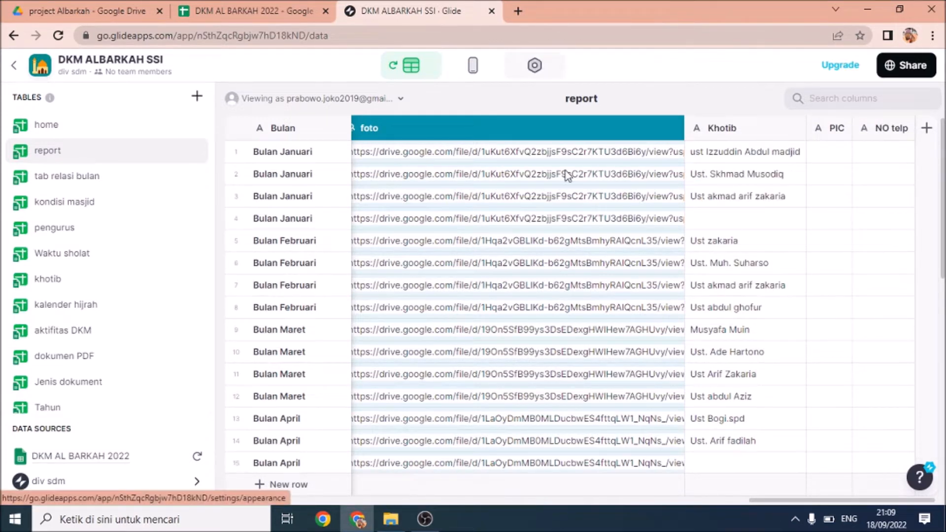
Select the foto and relasi bulan columns in Glide's report table and compare them with the tab relasi bulan sheet
left_click_drag(750, 501, 657, 513)
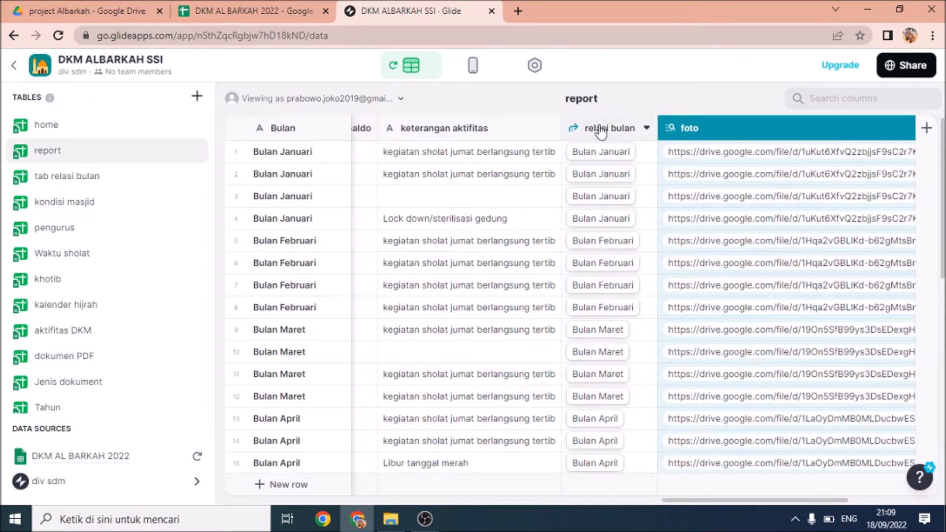
left_click(603, 127)
left_click(729, 128)
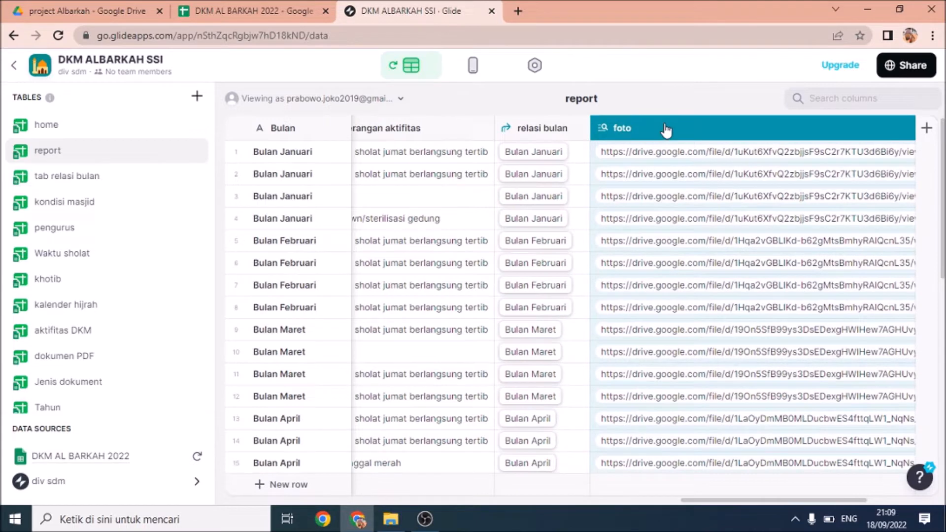
left_click(555, 132)
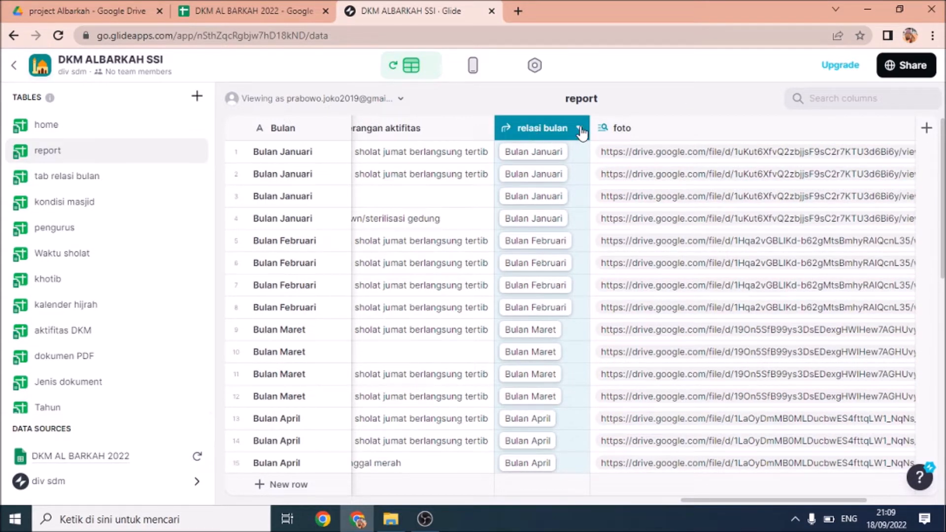
left_click(295, 14)
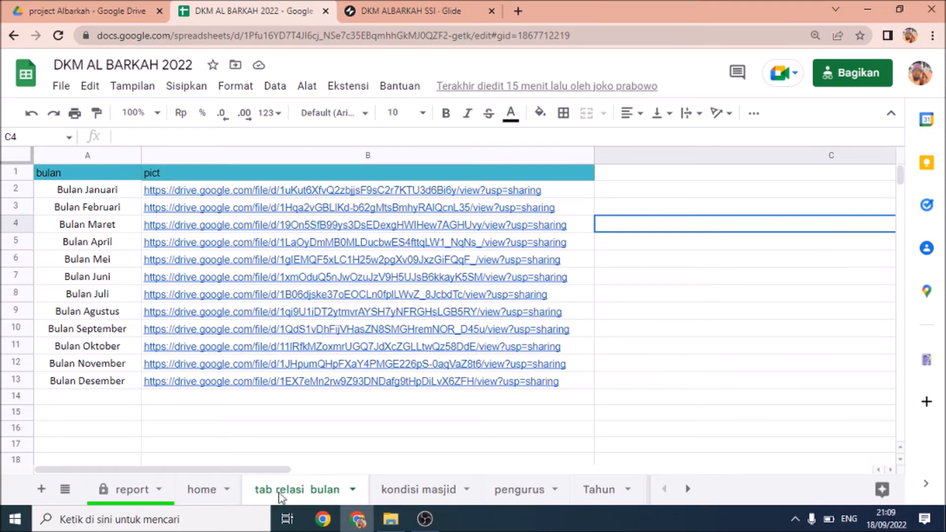
left_click(409, 13)
left_click(193, 15)
left_click(409, 9)
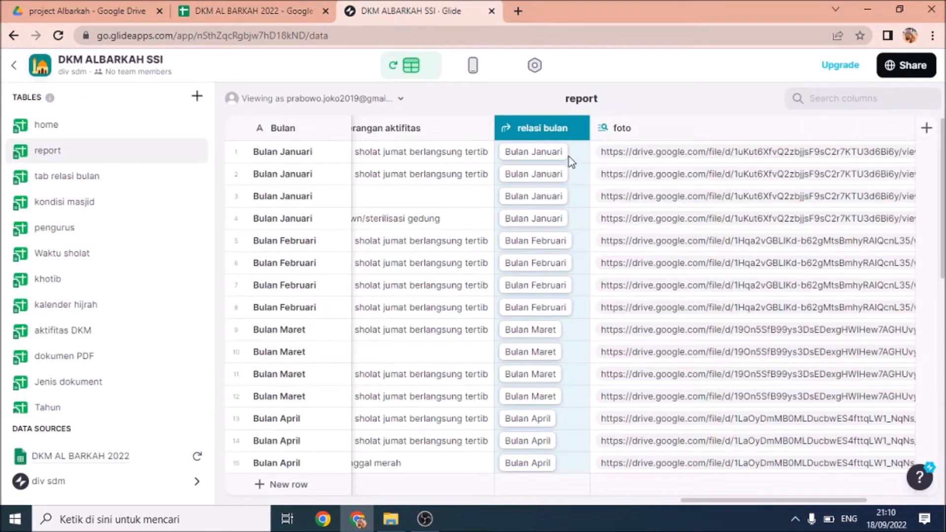
Open and cancel the new-column settings in the report table, and open the relasi bulan column's relation configuration
left_click(928, 129)
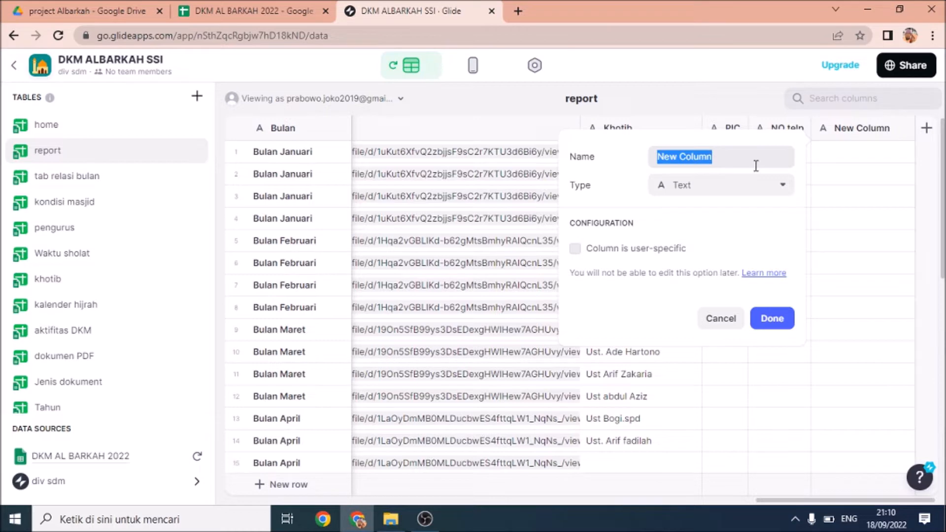
left_click(720, 327)
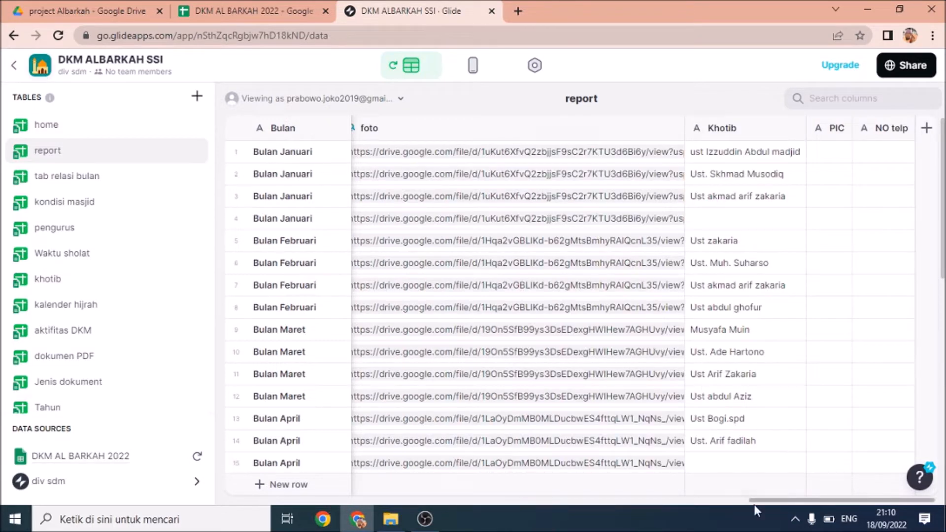
left_click_drag(762, 500, 697, 507)
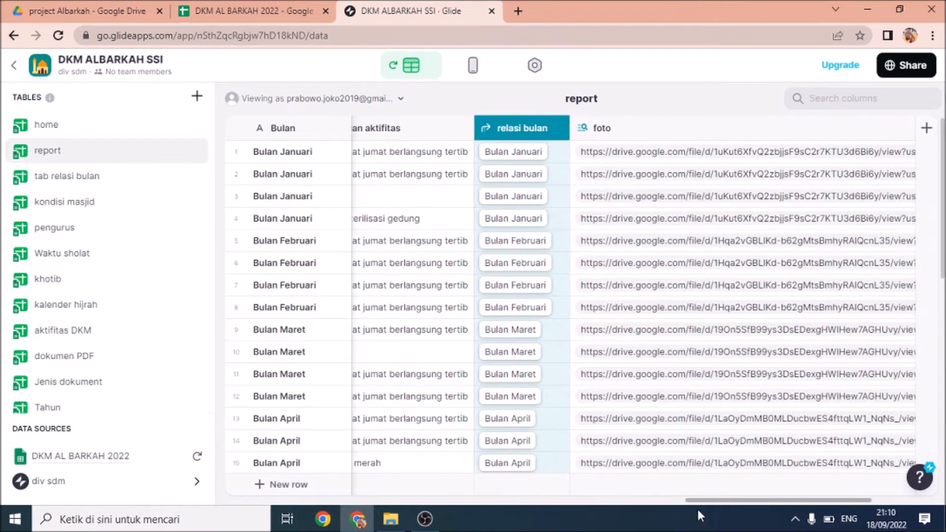
left_click(559, 129)
left_click(422, 157)
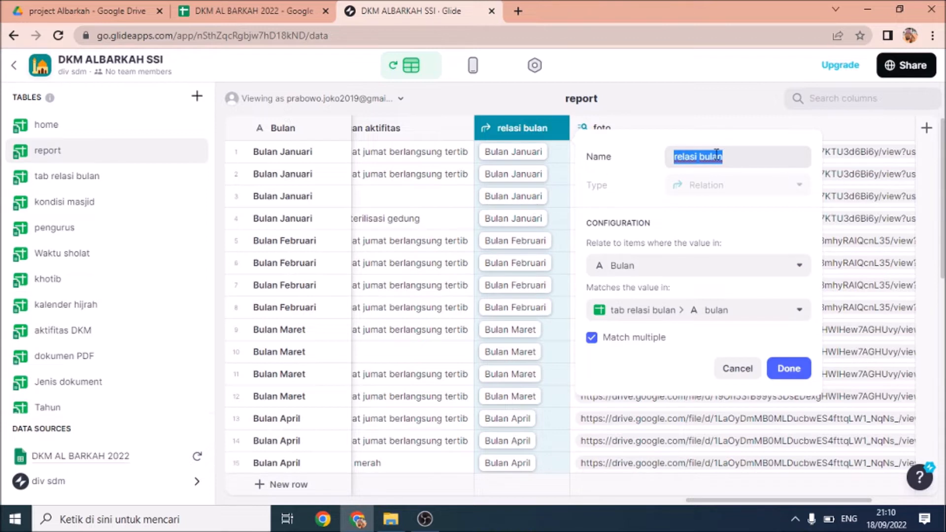
left_click(744, 156)
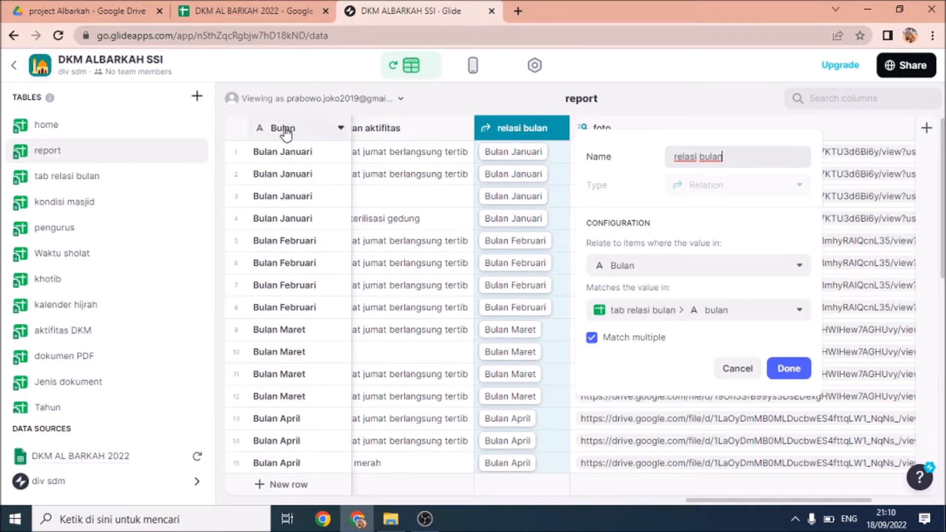
Compare the Bulan column of the report sheet with the months and image links in the tab relasi bulan sheet
left_click(227, 11)
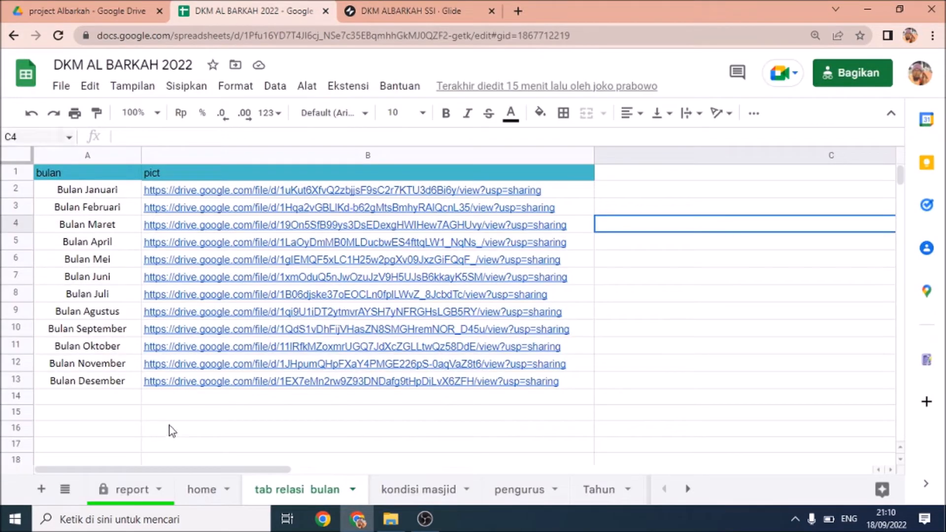
left_click(133, 490)
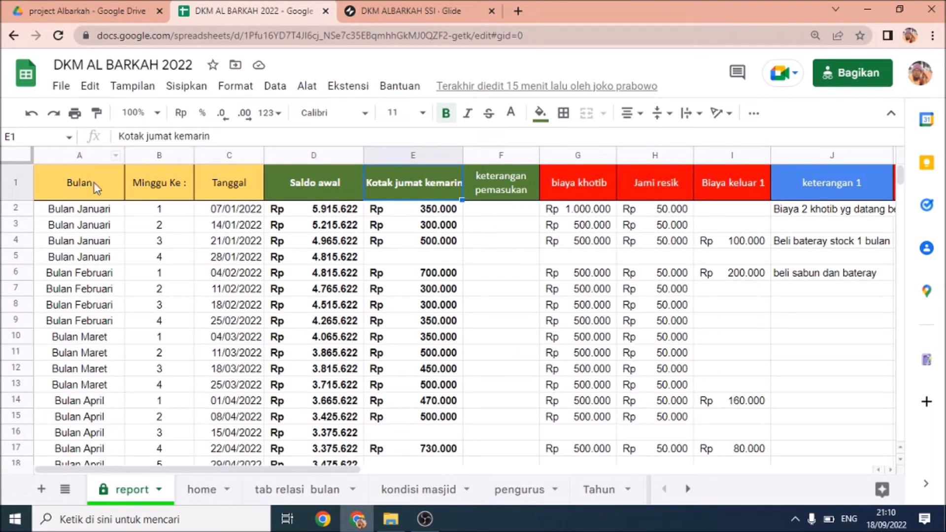
left_click(416, 10)
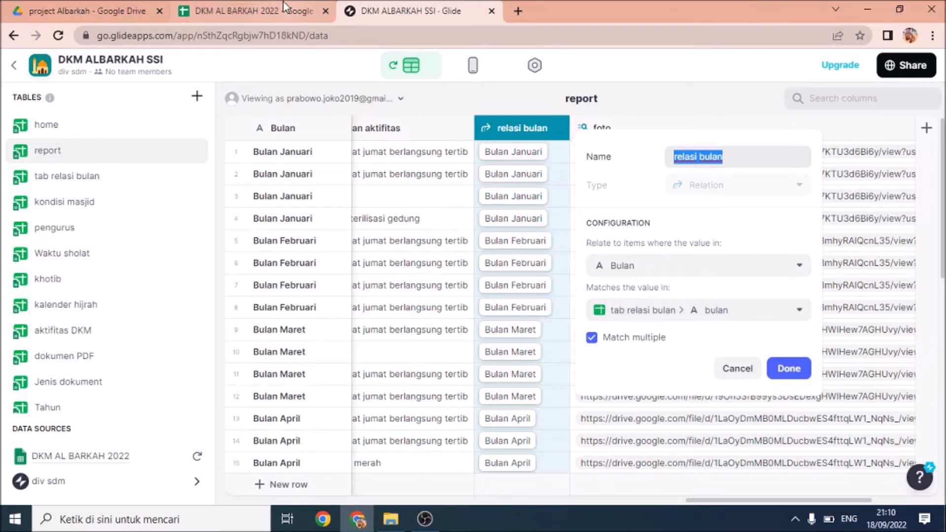
left_click(273, 12)
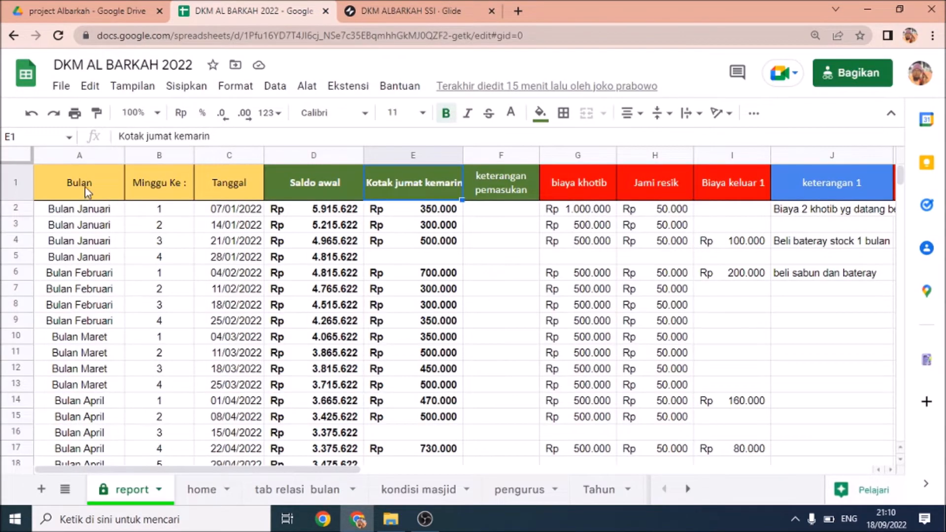
left_click(83, 212)
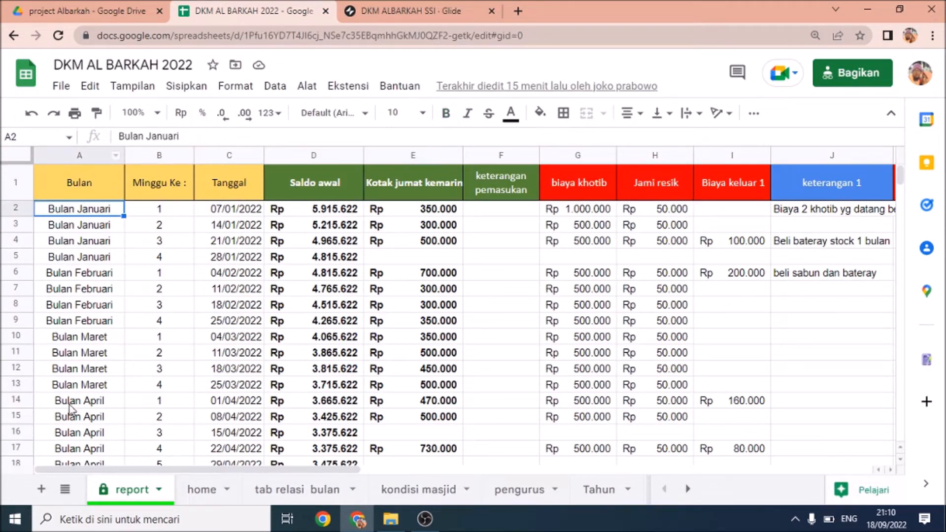
left_click(312, 490)
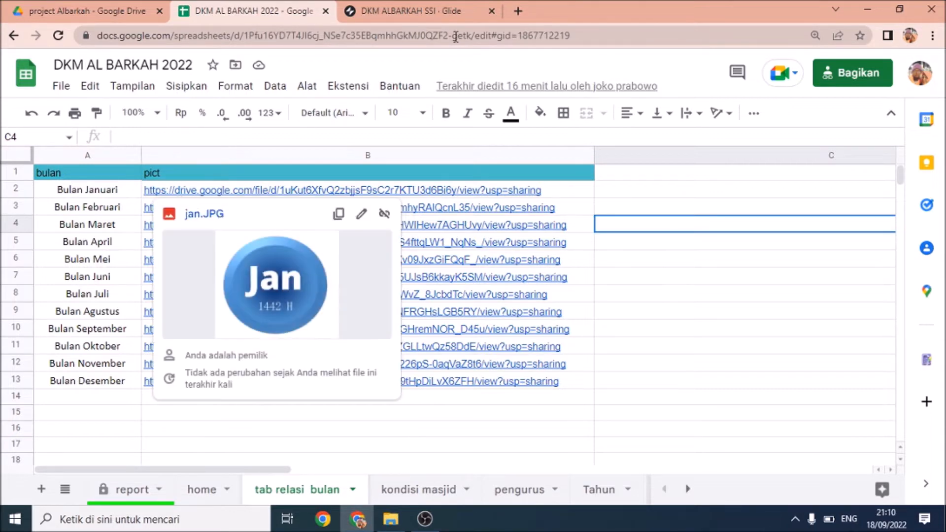
left_click(409, 11)
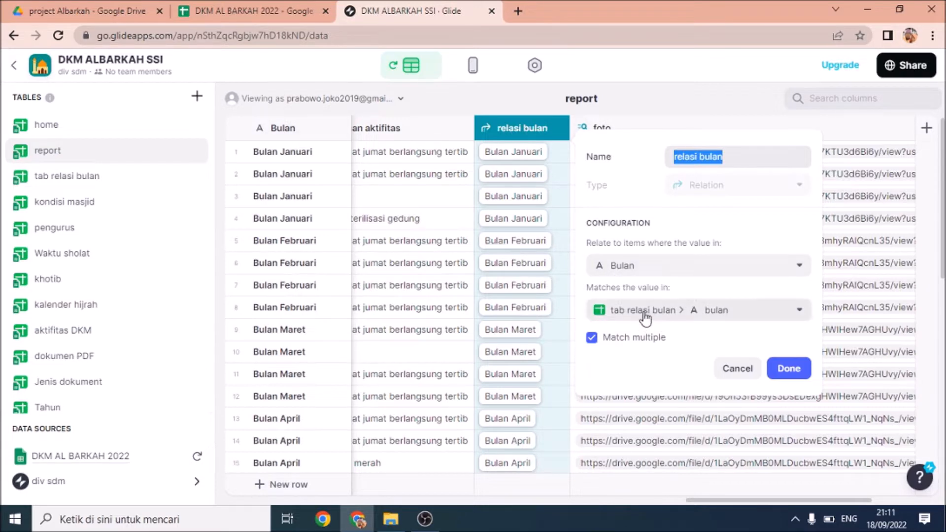
Check the relasi bulan configuration against the bulan headers of the report and tab relasi bulan sheets, and close it with its settings kept
left_click(269, 11)
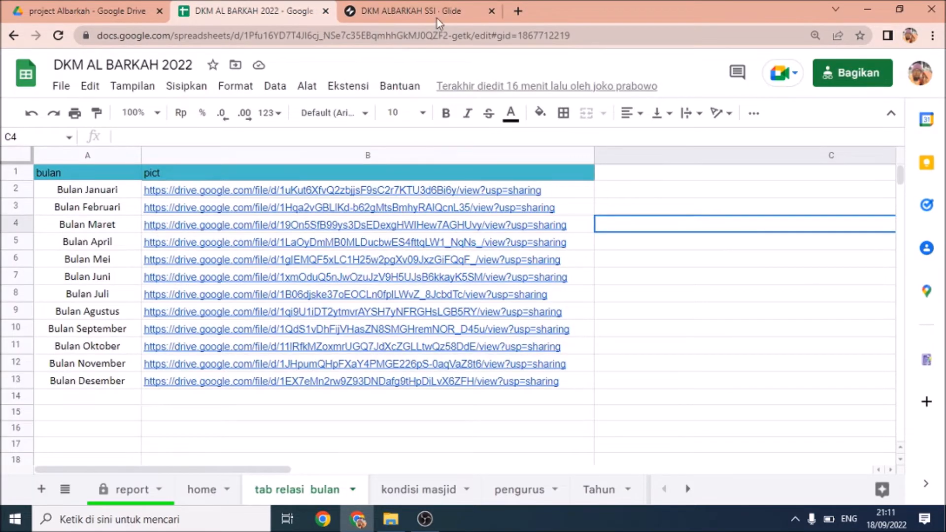
left_click(427, 5)
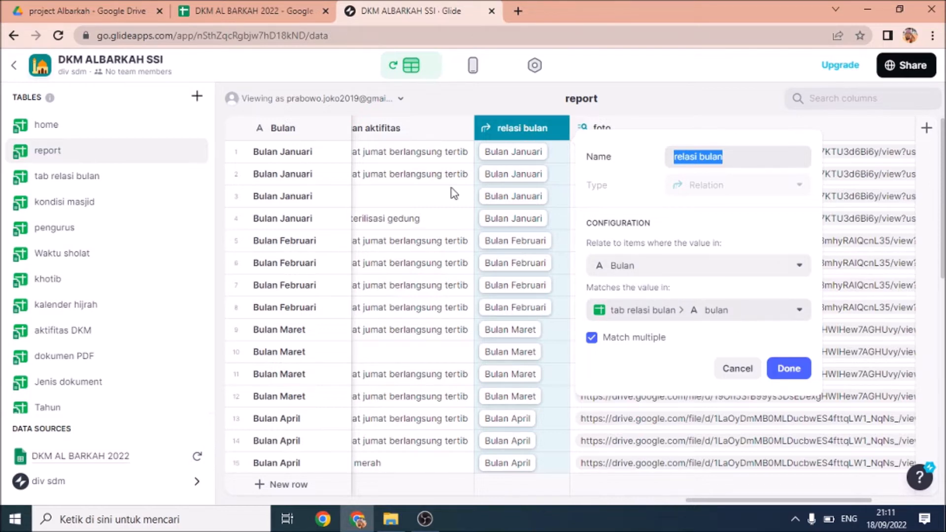
left_click(290, 9)
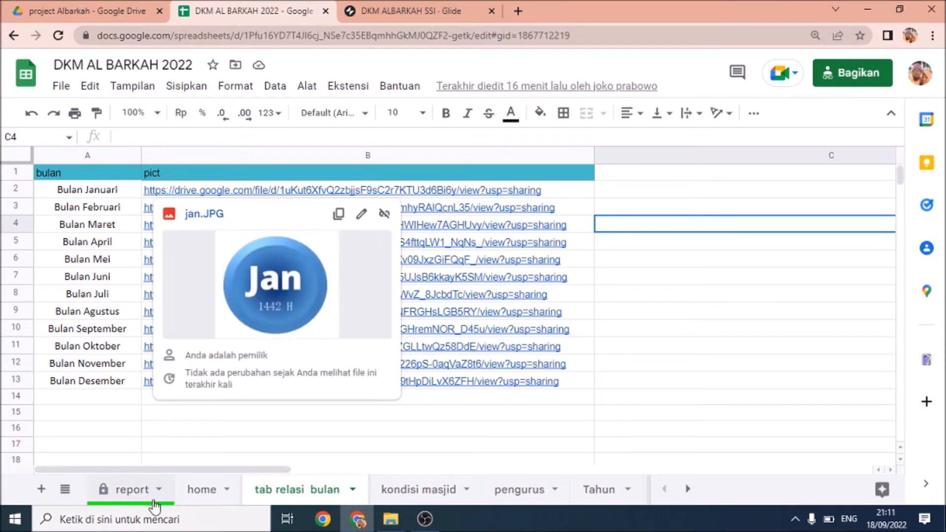
left_click(132, 498)
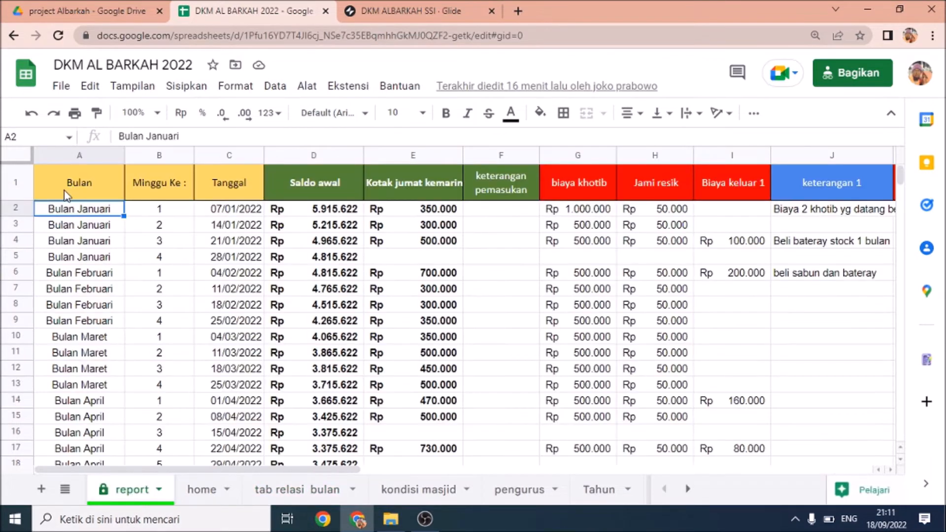
left_click(89, 183)
left_click(297, 497)
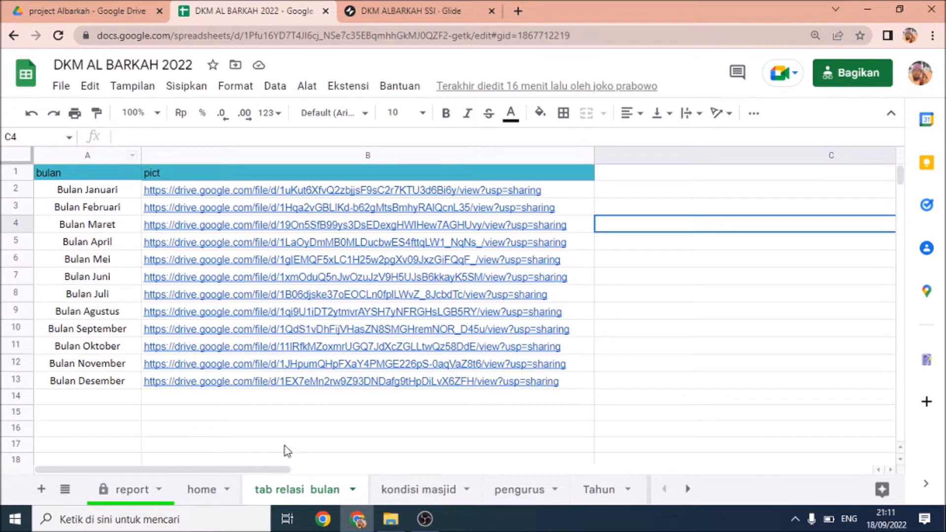
left_click(84, 174)
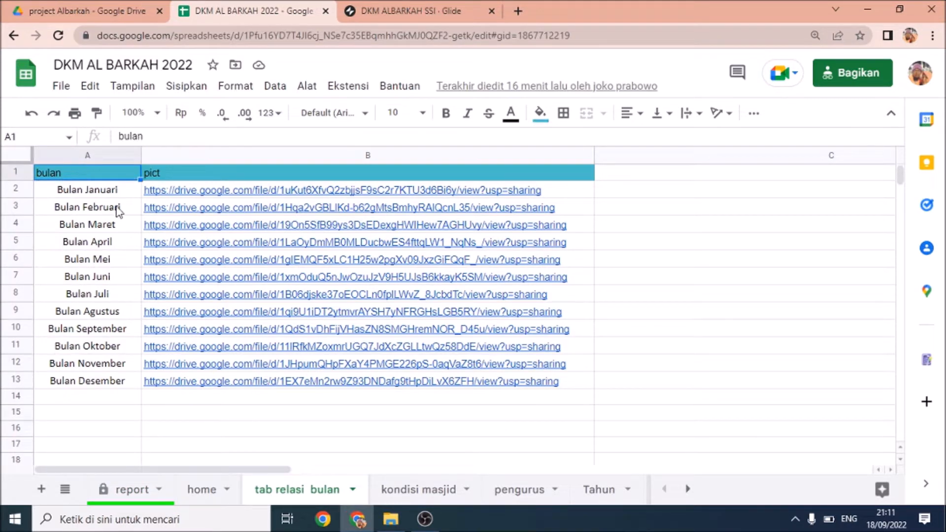
left_click(423, 10)
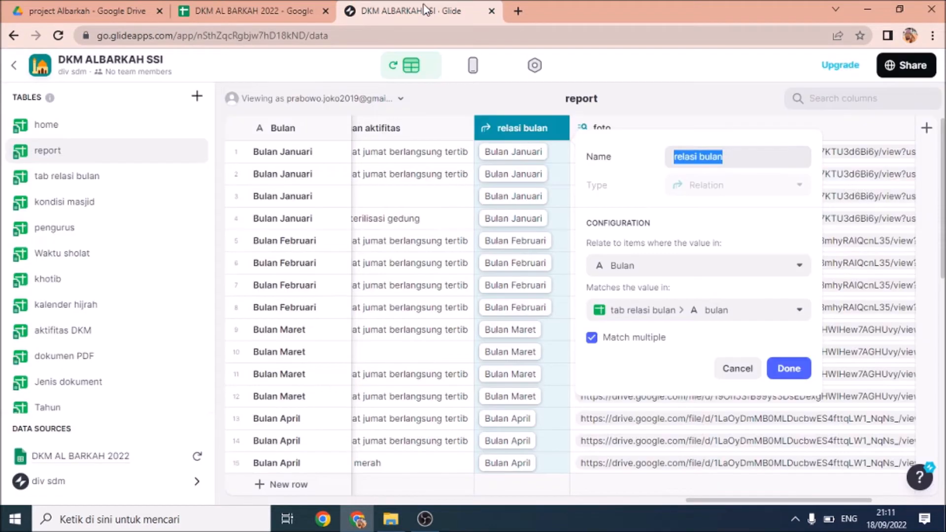
left_click(789, 369)
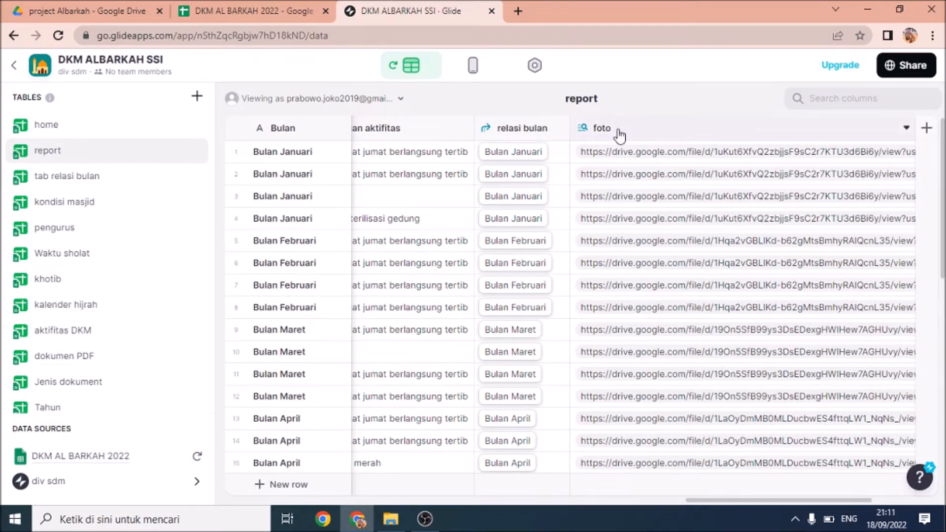
View the pict column in the tab relasi bulan sheet and examine the foto column's lookup source, relasi bulan > pict, without changing it
left_click(277, 10)
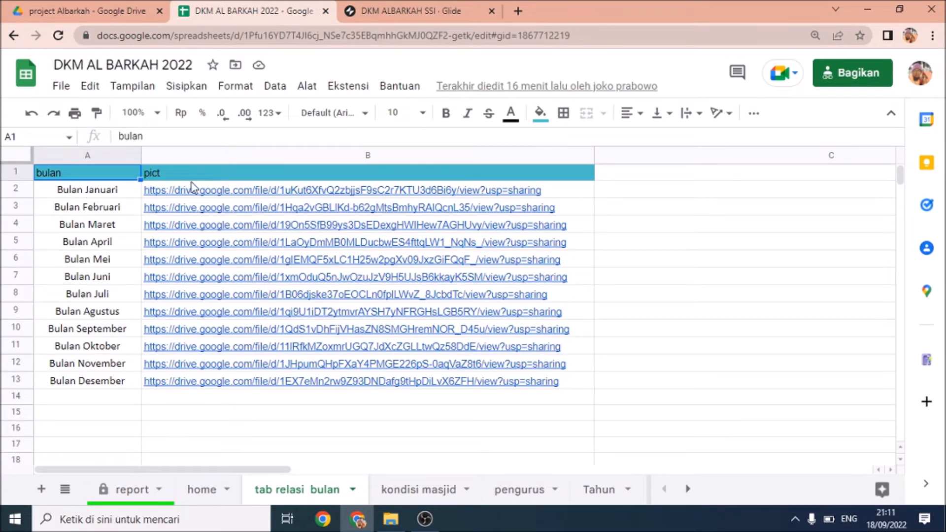
left_click(376, 12)
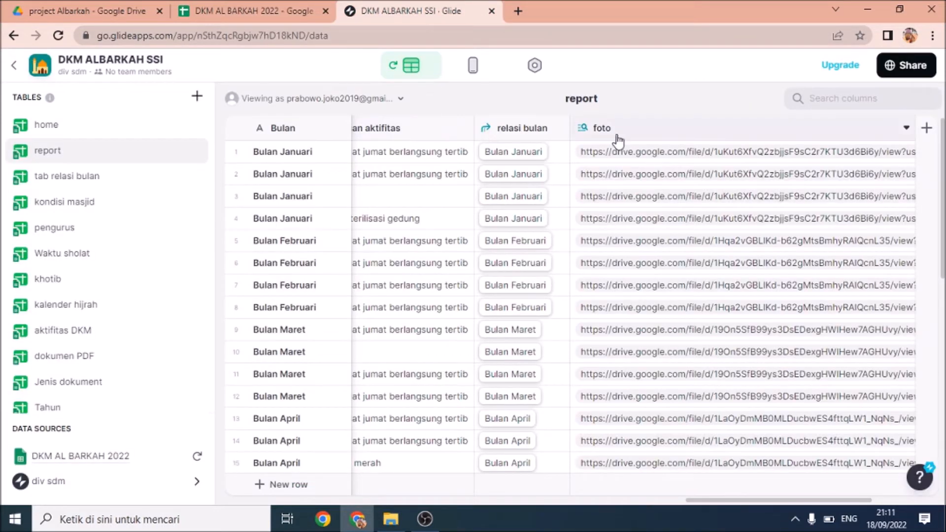
left_click(905, 132)
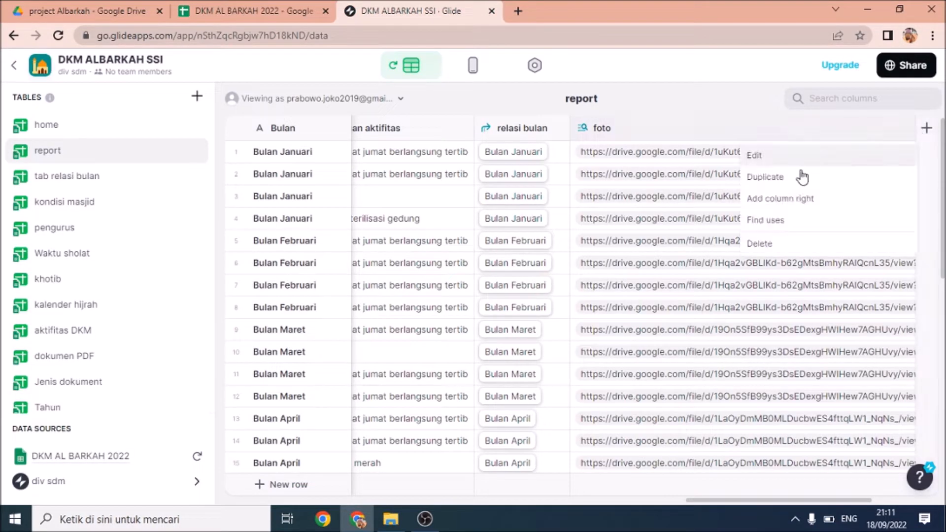
left_click(767, 157)
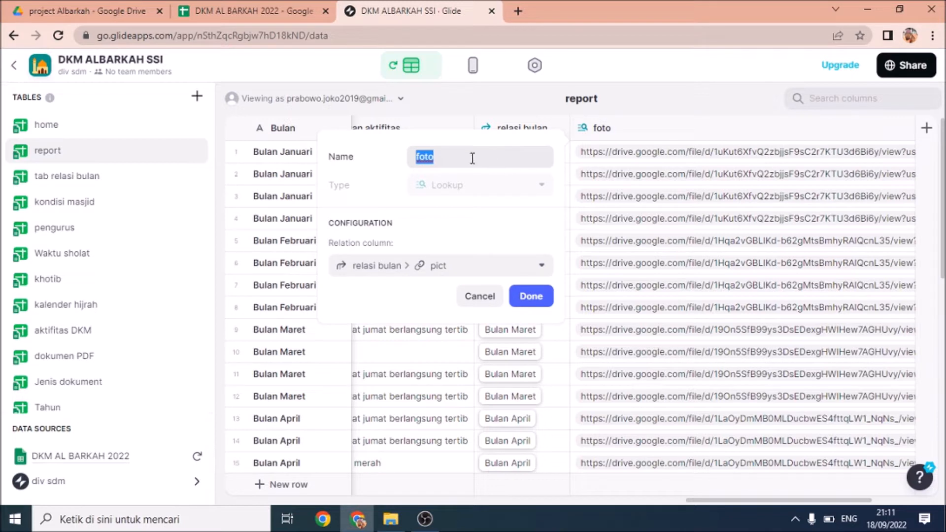
left_click(539, 264)
mouse_move(360, 326)
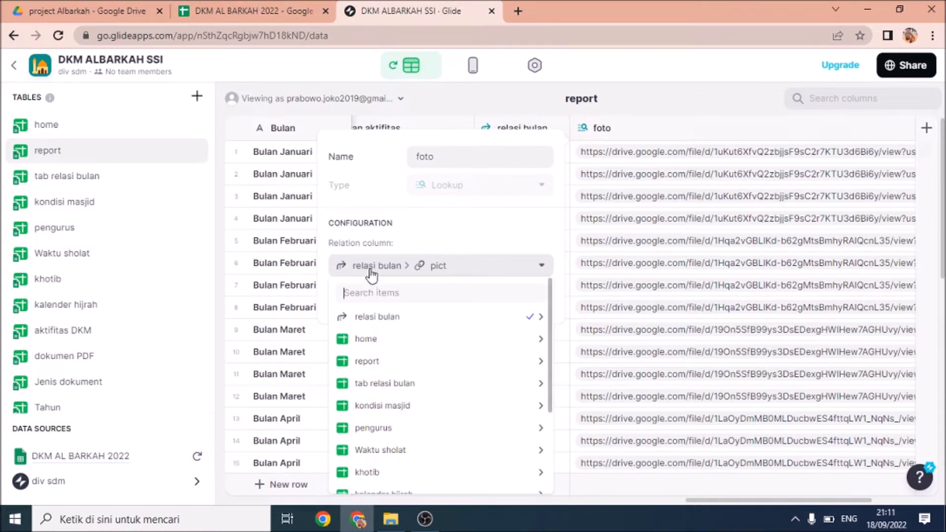
mouse_move(389, 319)
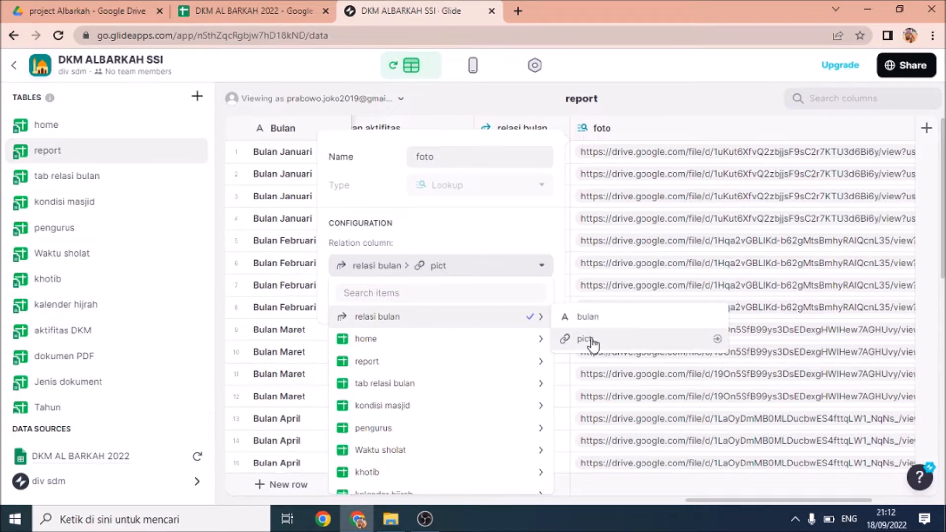
left_click(710, 131)
left_click(638, 156)
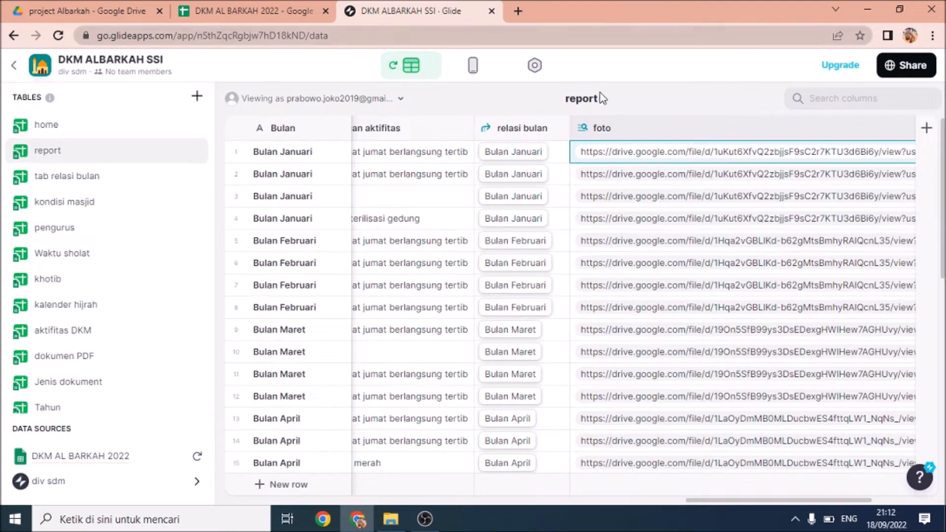
Check the foto option in the Image source of the Laporan Keuangan list and return to the report table in the Data Editor
left_click(473, 65)
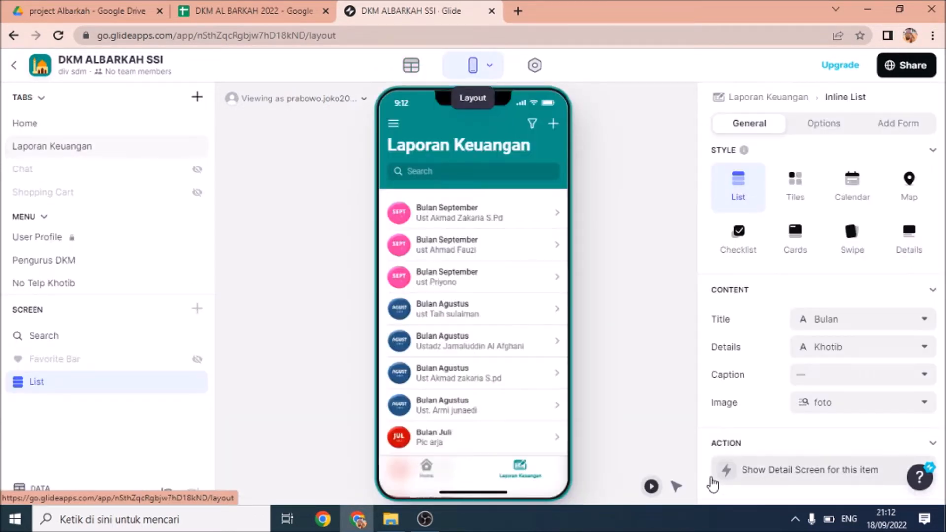
left_click(923, 405)
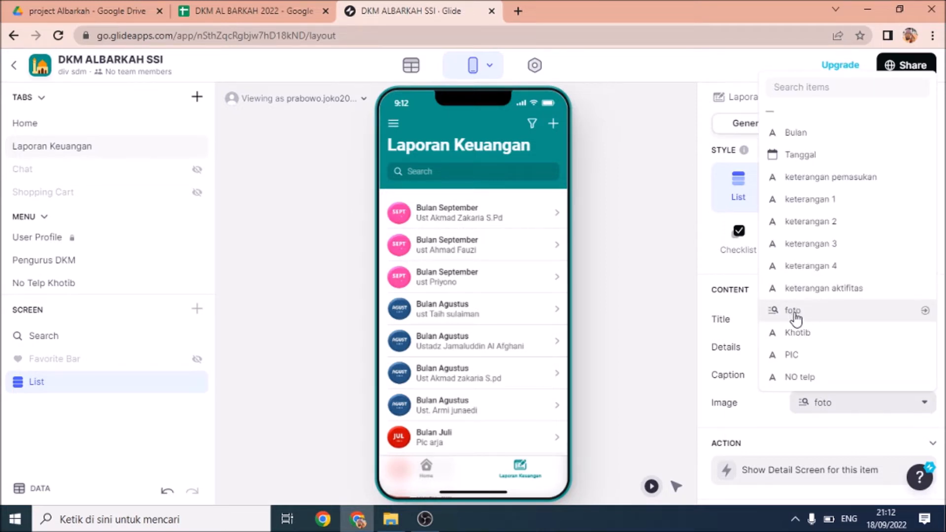
left_click(411, 65)
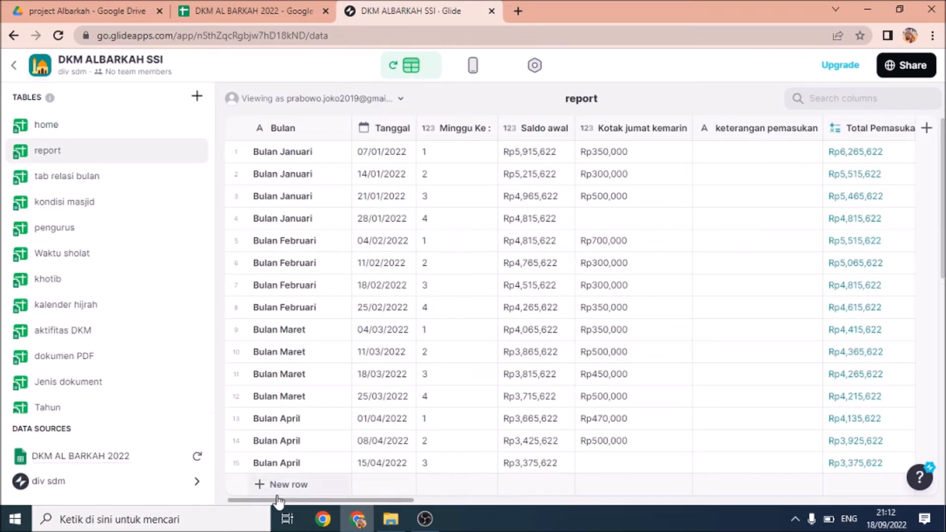
Compare the relasi bulan and foto columns of the report table with the spreadsheet's report and tab relasi bulan sheets and the Laporan Keuangan list's Image source
left_click_drag(382, 499, 793, 501)
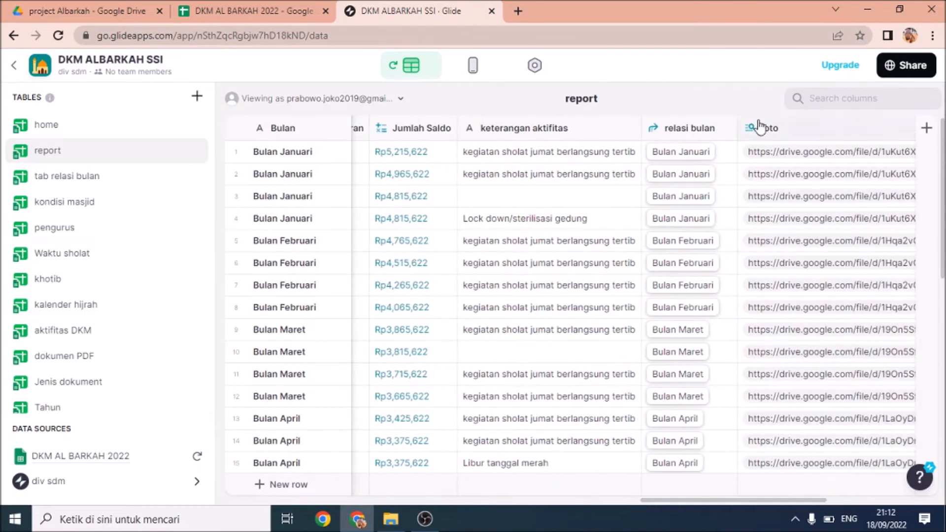
left_click(267, 7)
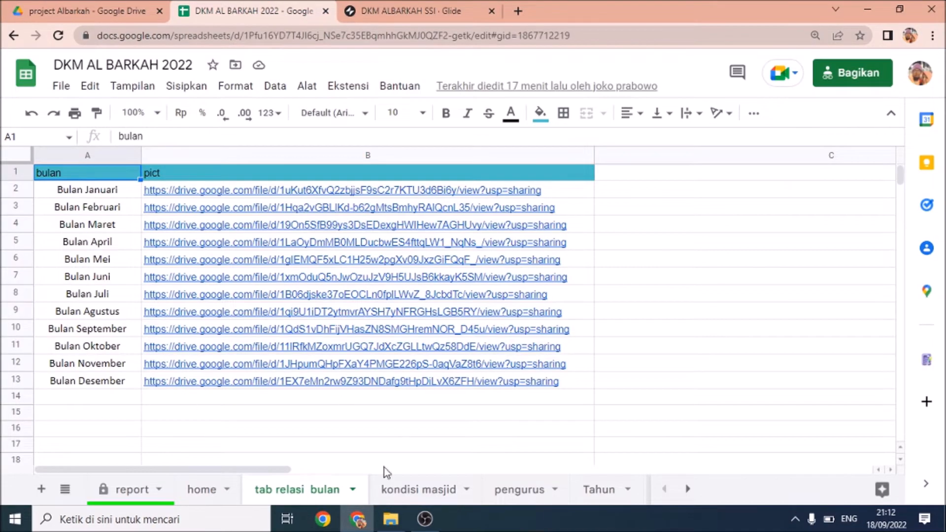
left_click(398, 8)
left_click(268, 10)
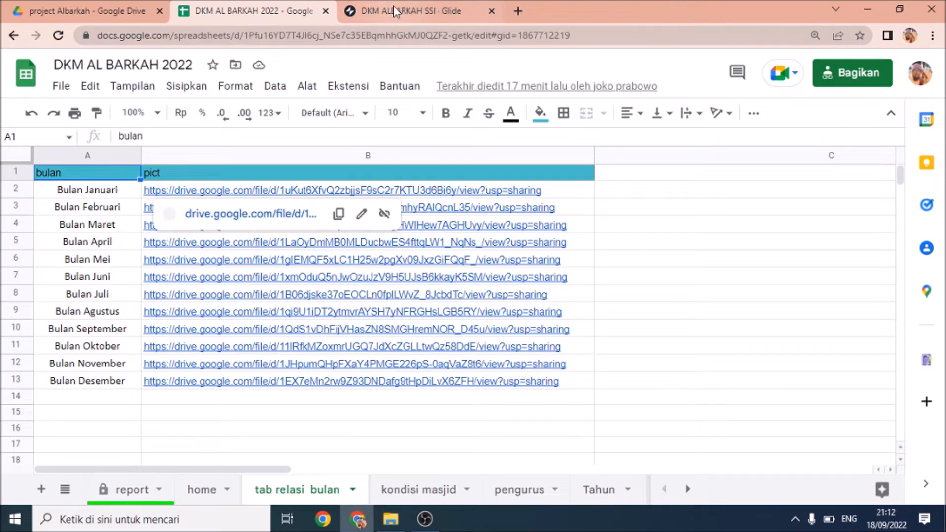
left_click_drag(171, 470, 99, 507)
left_click(142, 499)
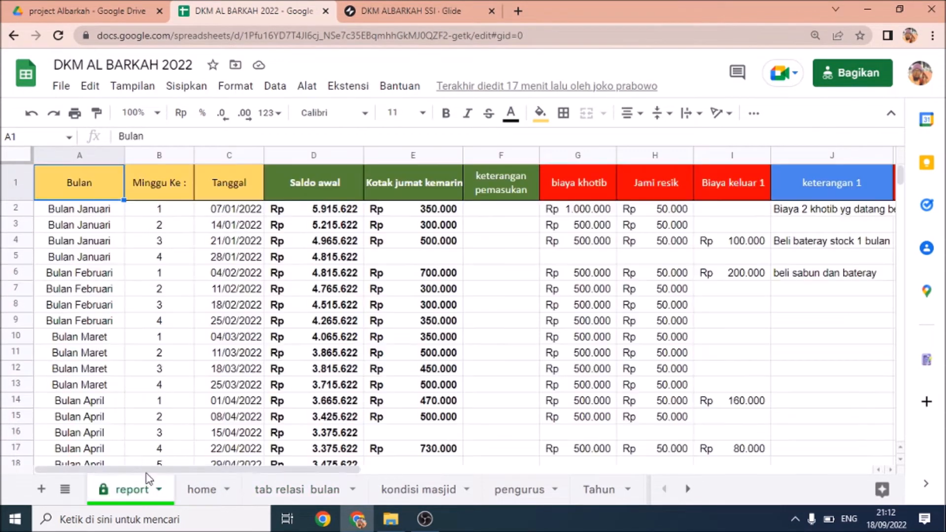
mouse_move(162, 471)
left_mouse_down()
mouse_move(498, 476)
mouse_move(162, 474)
left_mouse_up()
left_click(375, 12)
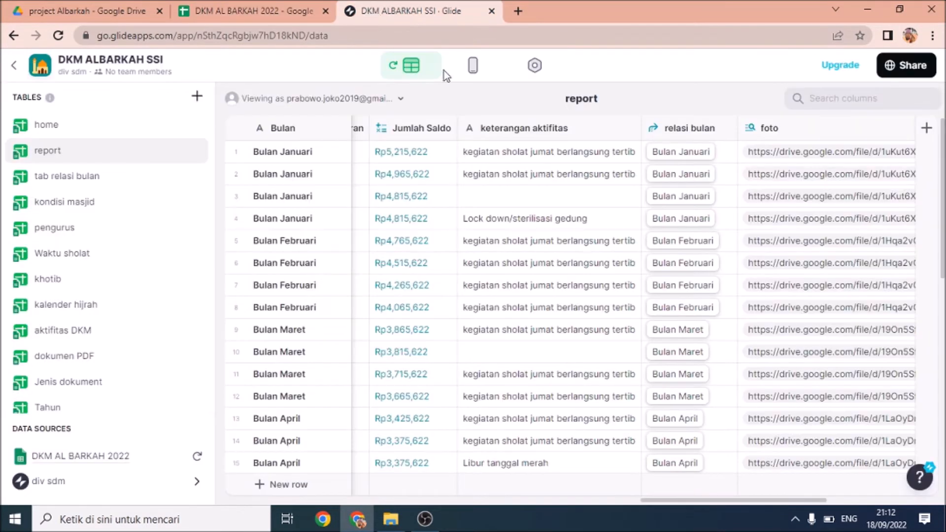
left_click(473, 65)
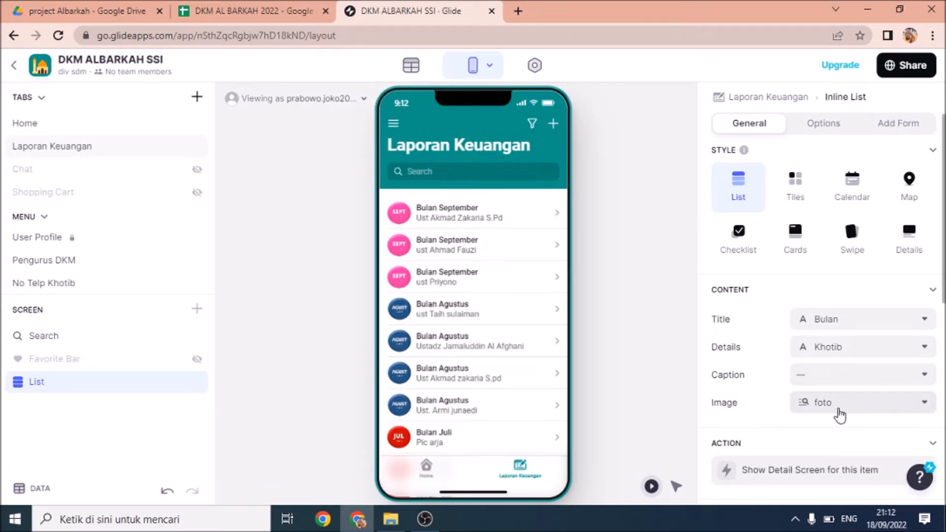
scroll(796, 337, "down", 1)
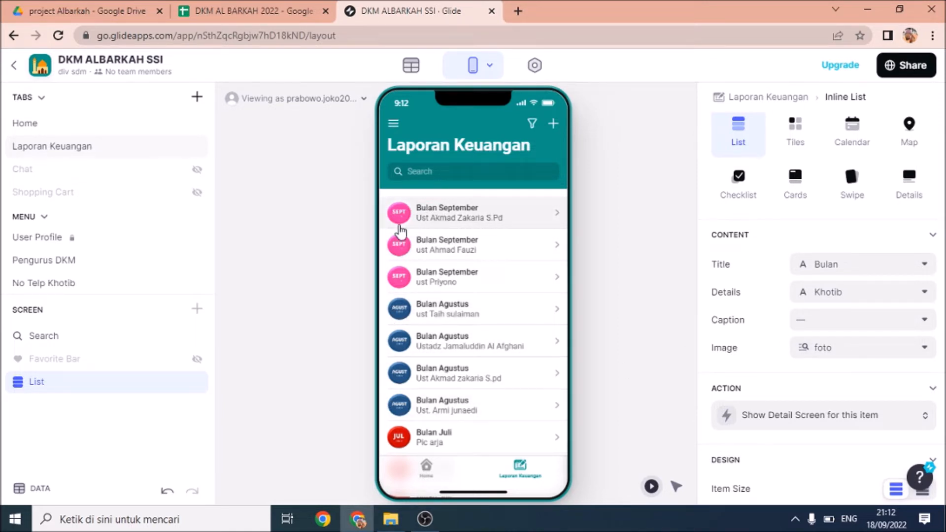
Start a new Laporan Keuangan entry in the app preview with Bulan Oktober as month and 7 October 2022 as Tanggal
left_click(553, 125)
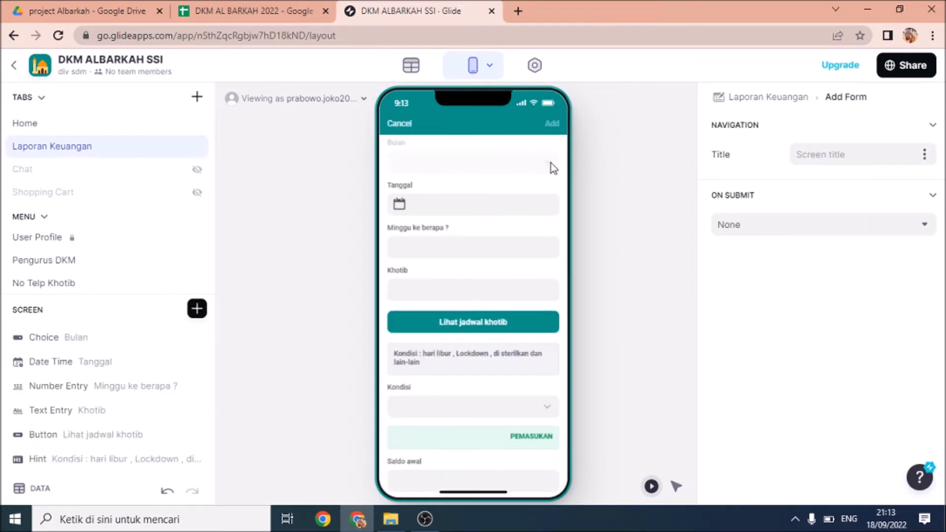
left_click(550, 164)
left_click(422, 401)
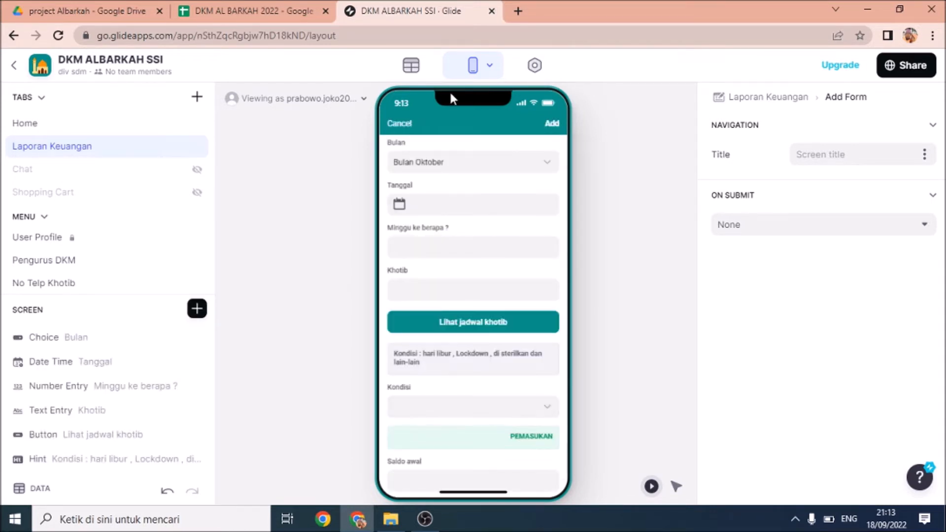
left_click(426, 209)
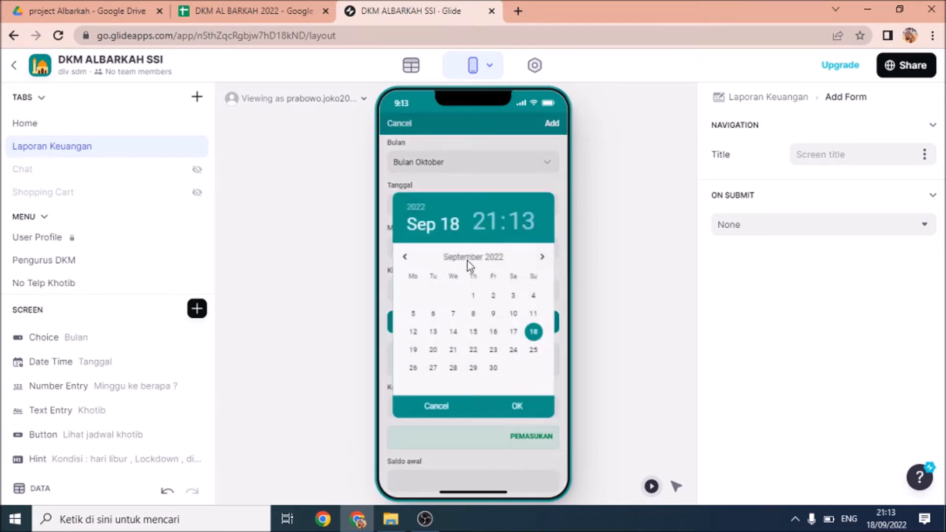
left_click(541, 257)
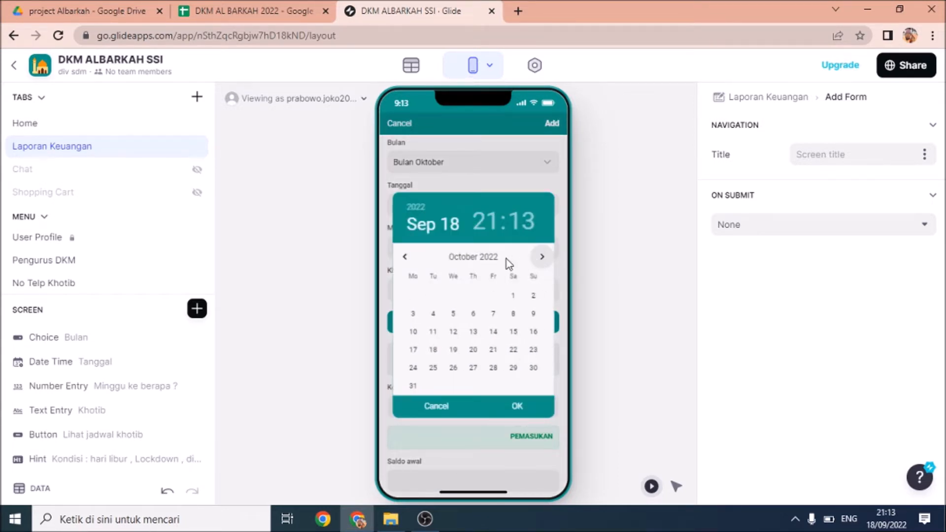
left_click(494, 314)
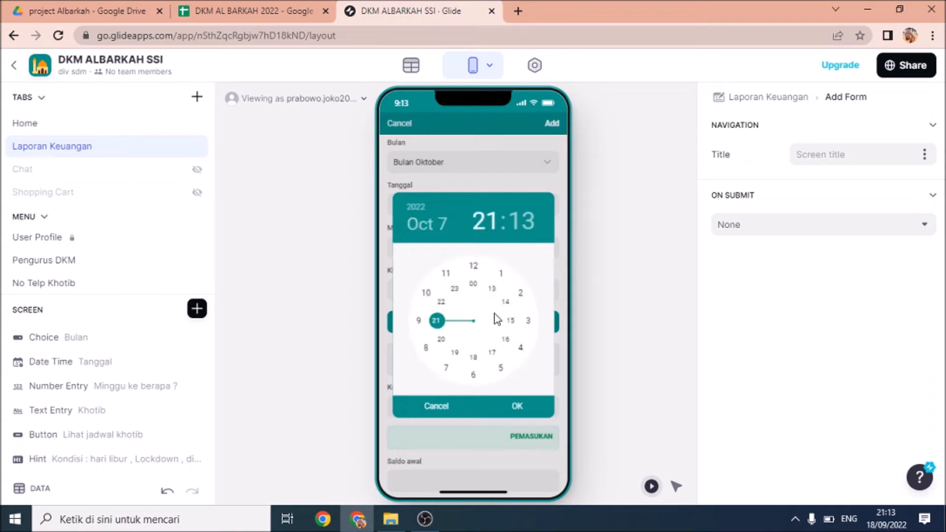
left_click(519, 407)
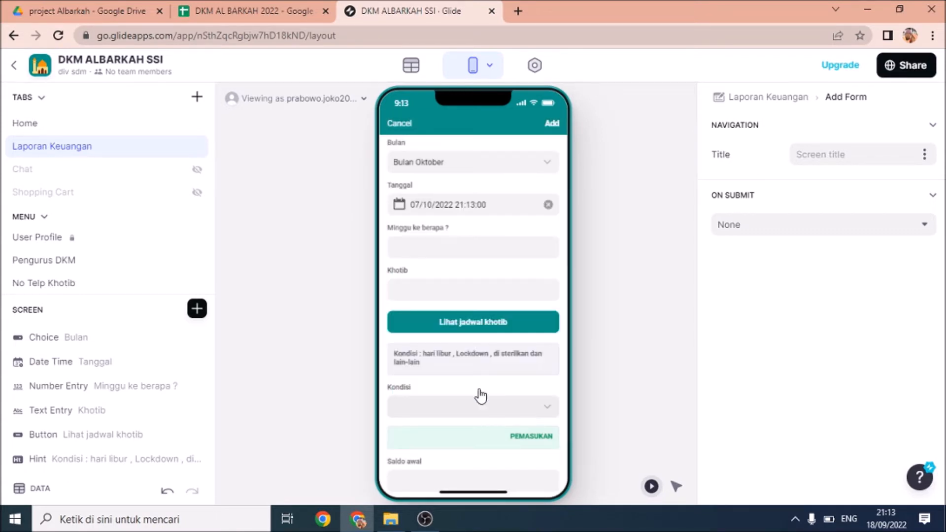
Set the entry's Minggu ke berapa to 1, fill in the Khotib's name and submit the form
left_click(414, 250)
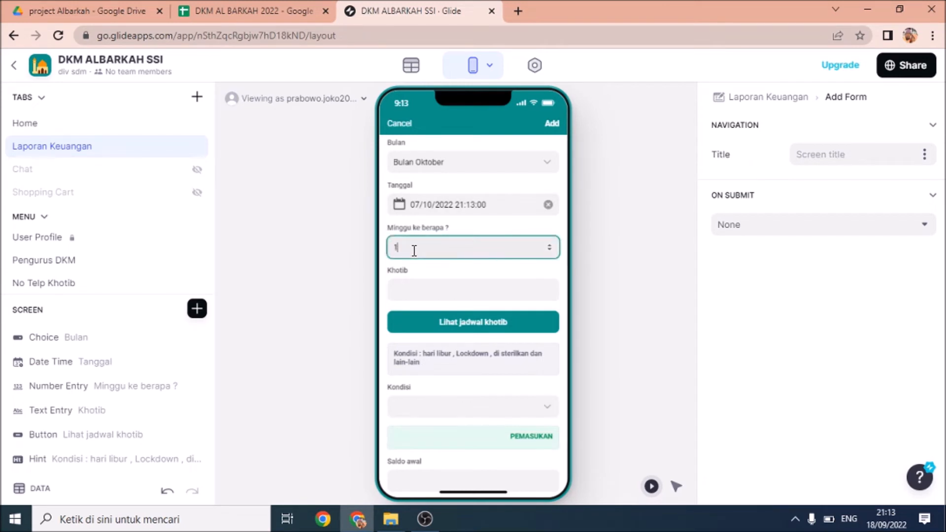
left_click(416, 289)
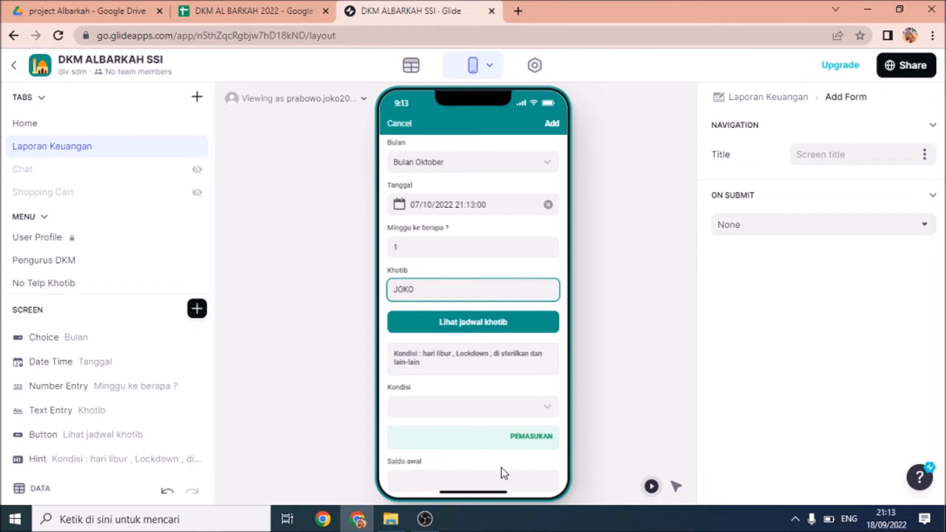
scroll(548, 289, "down", 1)
scroll(496, 274, "up", 1)
scroll(524, 330, "down", 3)
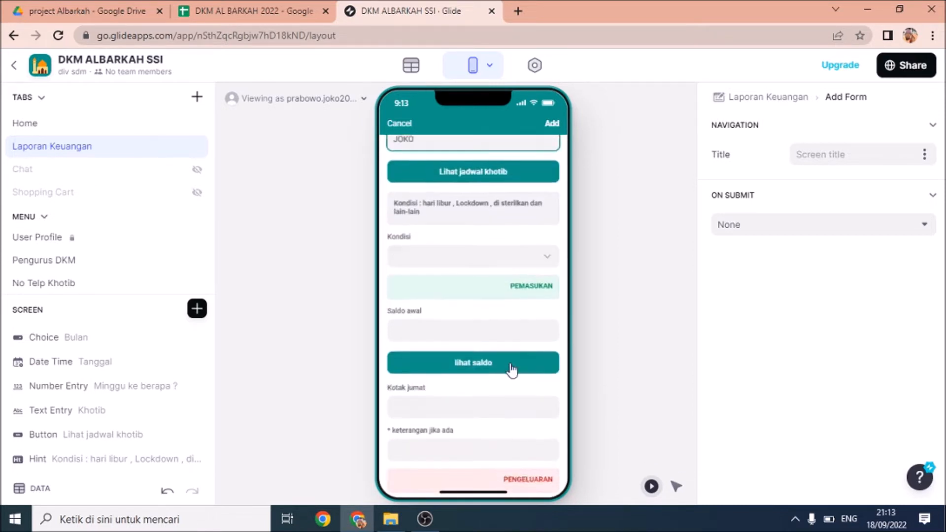
scroll(507, 303, "up", 3)
left_click(552, 125)
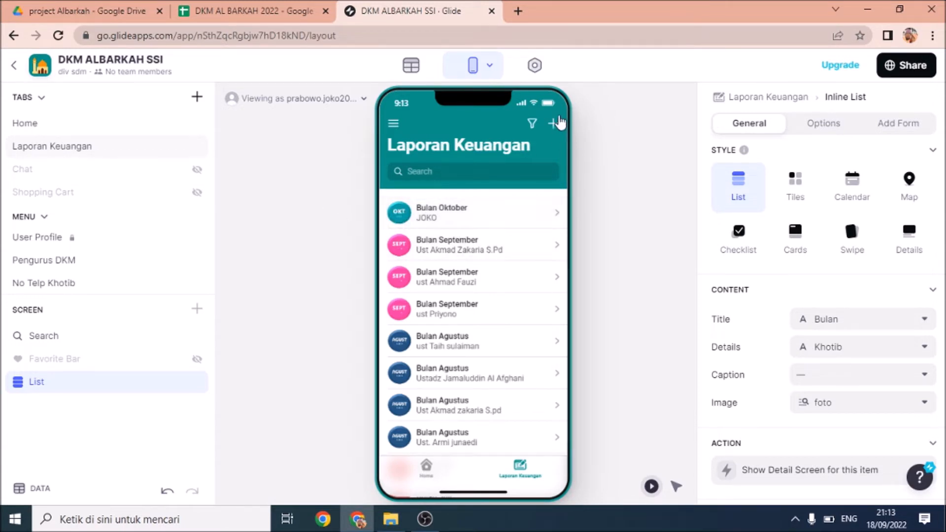
Start another Laporan Keuangan entry with Bulan Desember as month and 4 November 2022 as Tanggal
left_click(555, 125)
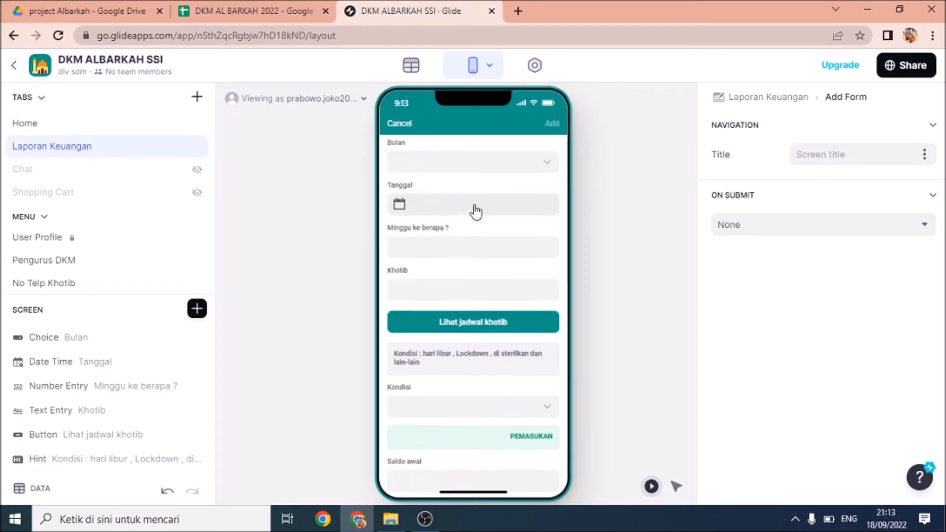
left_click(436, 170)
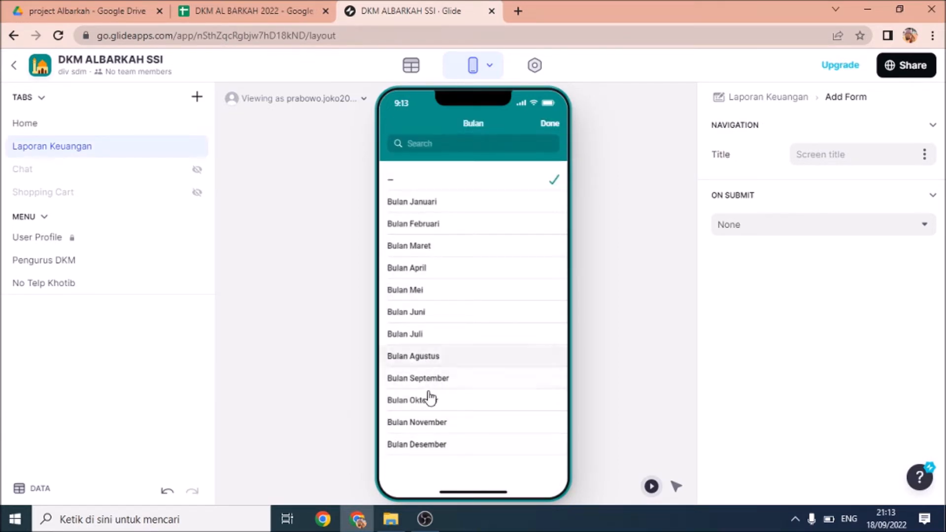
left_click(430, 444)
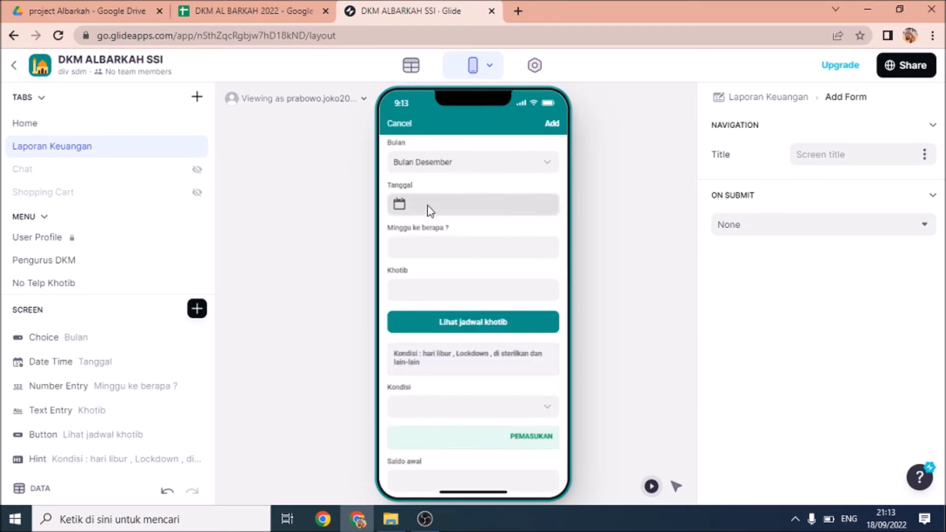
left_click(427, 211)
left_click(542, 257)
left_click(542, 257)
left_click(542, 257)
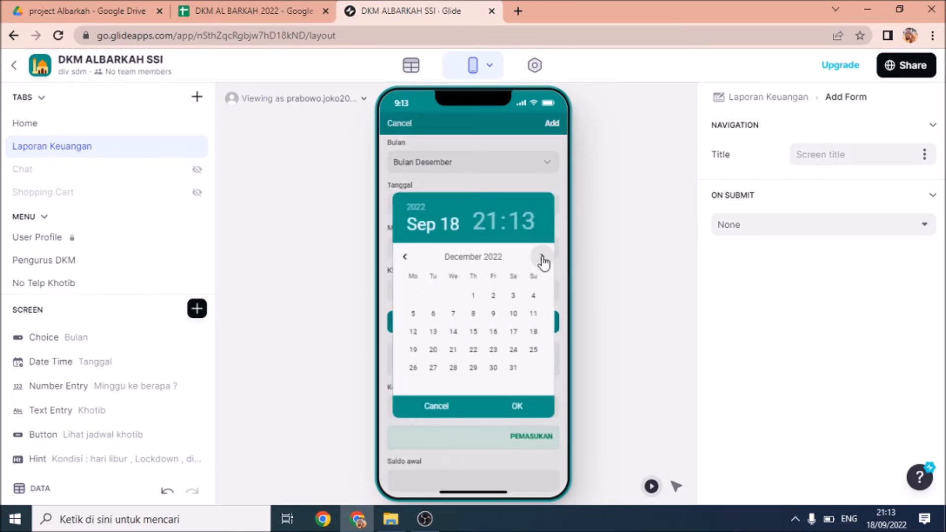
left_click(404, 259)
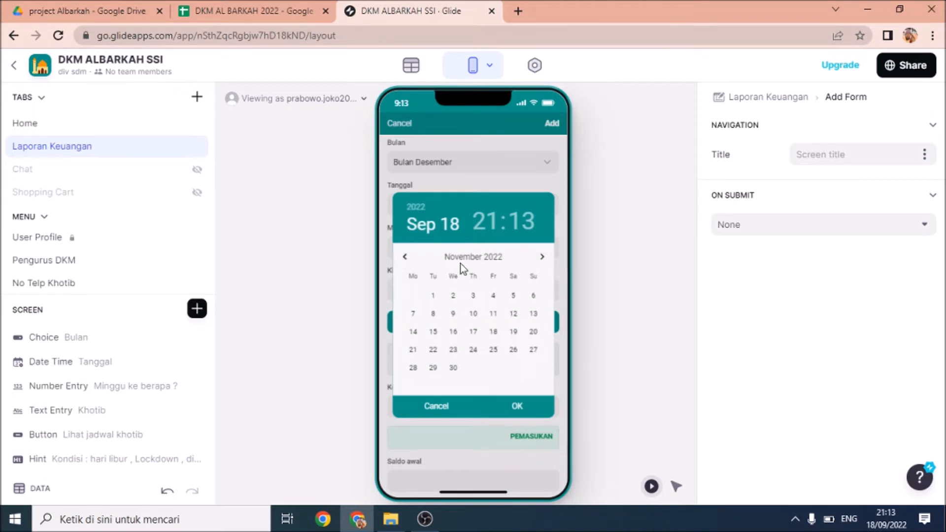
left_click(494, 296)
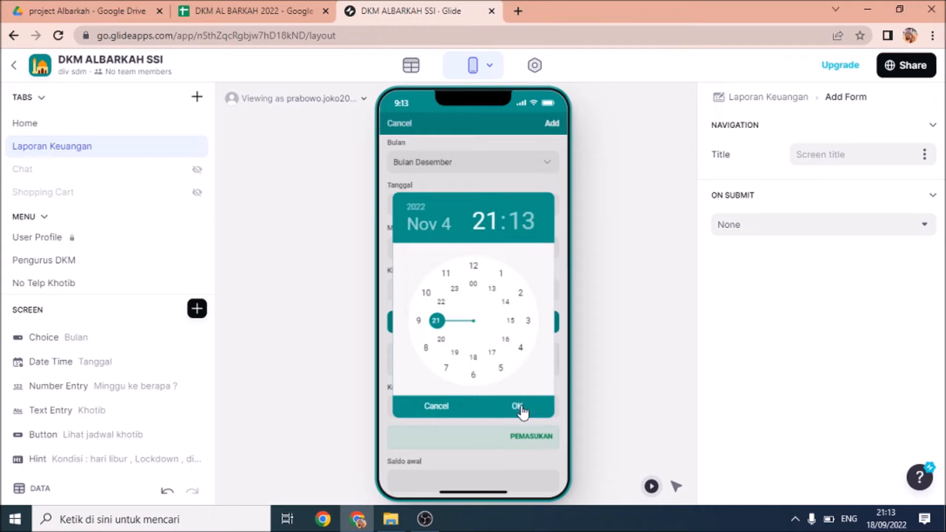
left_click(517, 406)
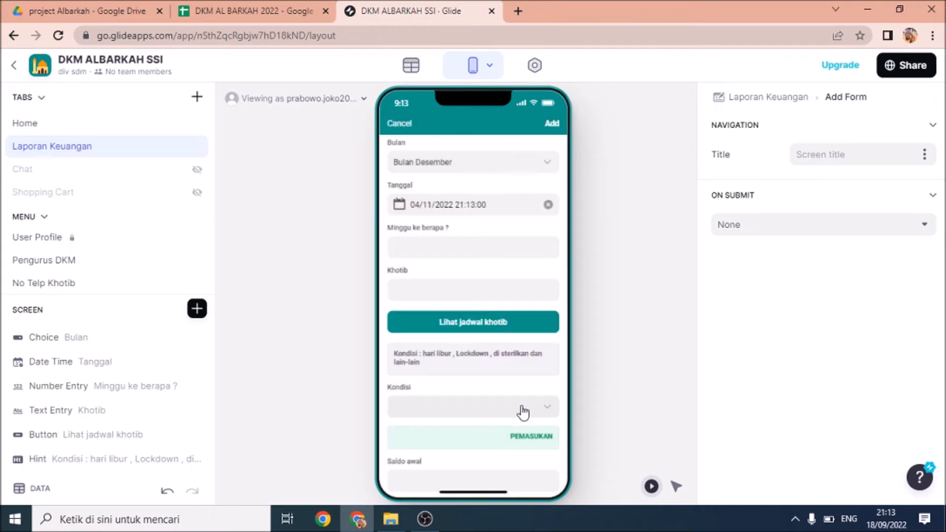
Change the entry's month to Bulan November, set Minggu ke berapa to 1 and submit the form
left_click(554, 167)
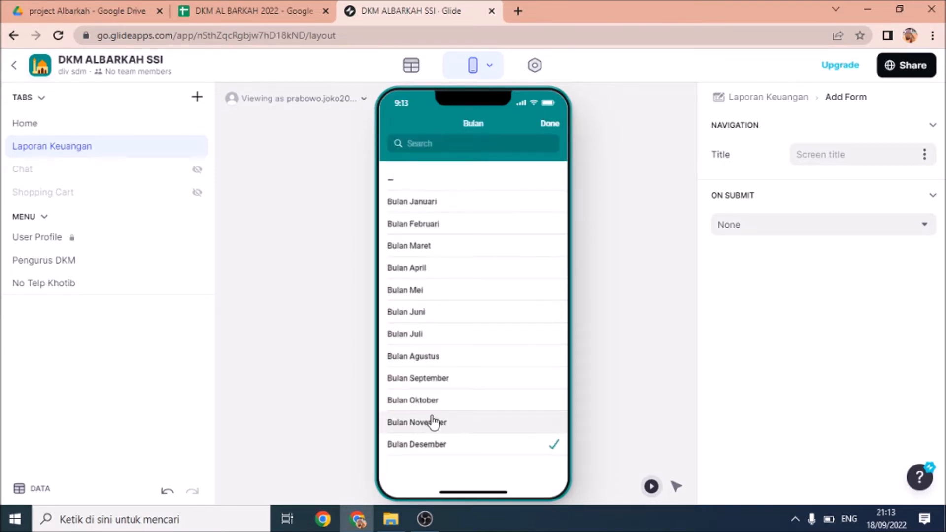
left_click(431, 423)
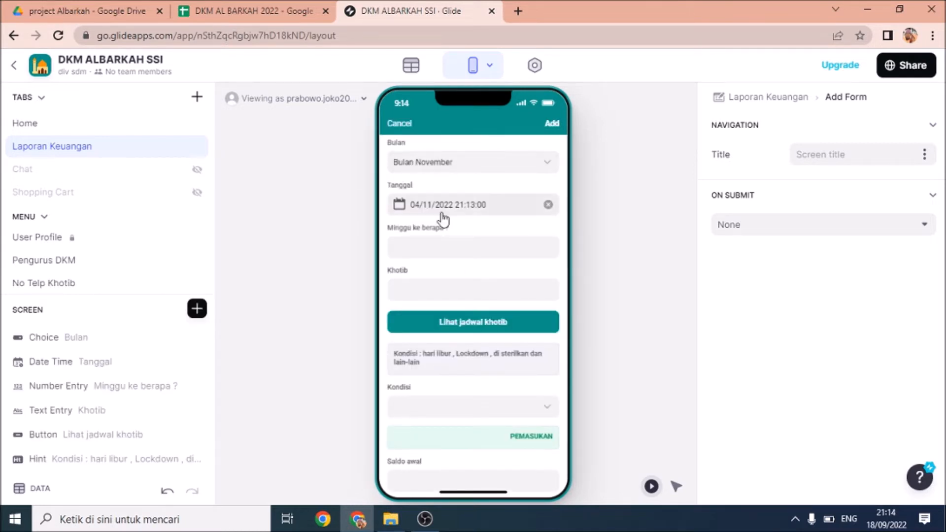
left_click(417, 244)
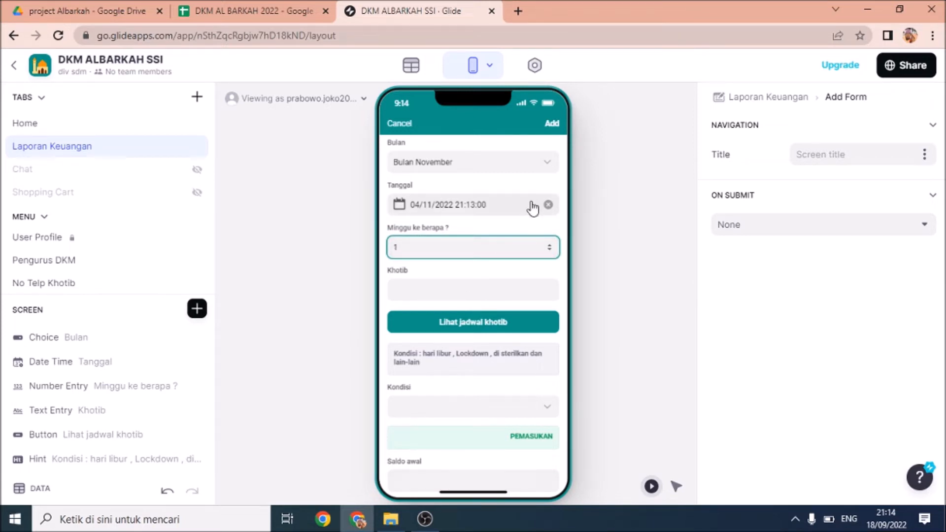
left_click(551, 123)
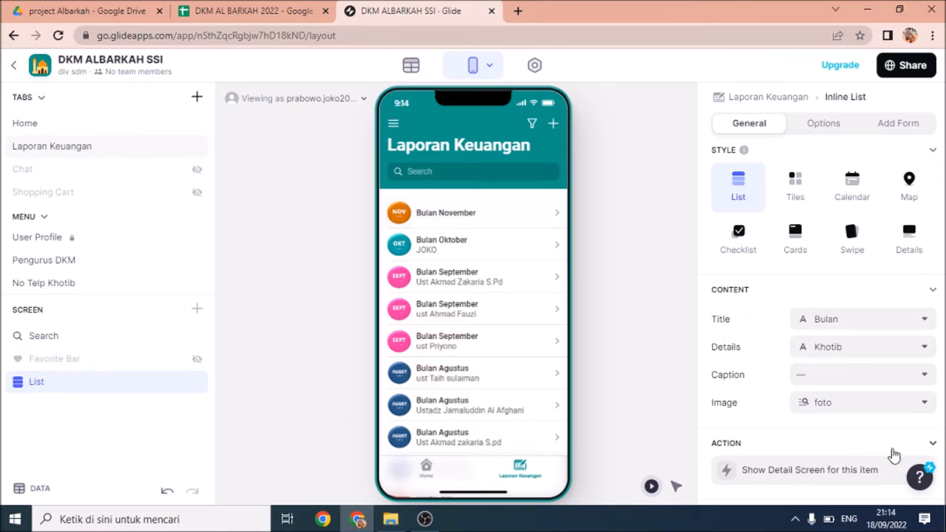
Compare the Bulan Oktober and Bulan November rows at the end of the report sheet with the entries in the Laporan Keuangan list
left_click(205, 11)
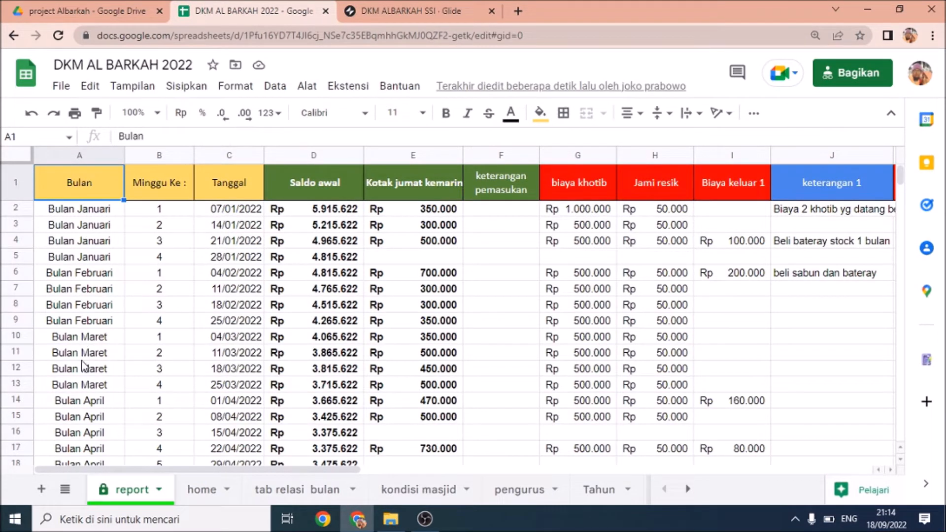
left_click(424, 12)
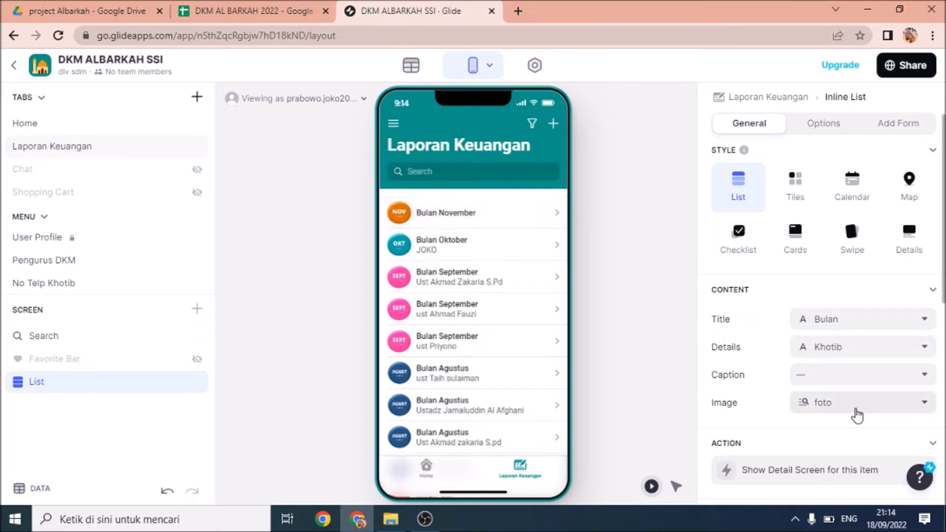
left_click(270, 14)
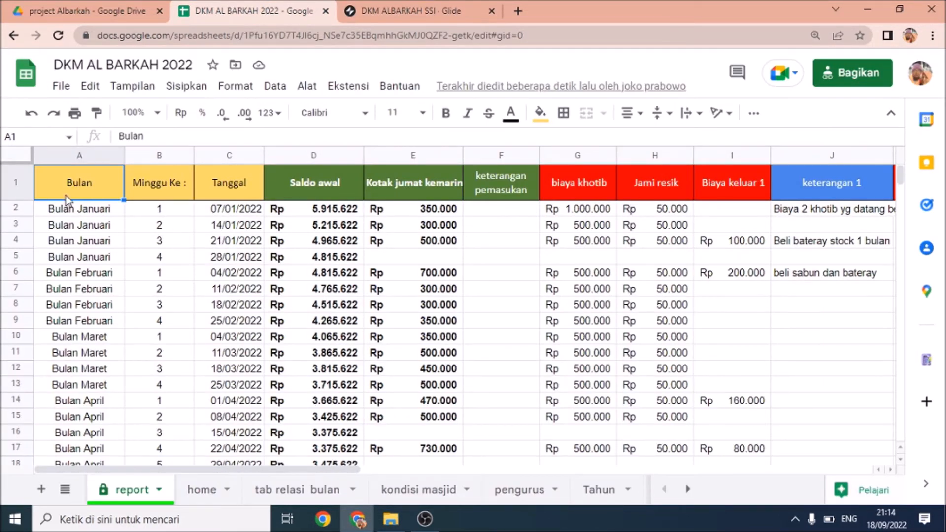
scroll(76, 405, "down", 11)
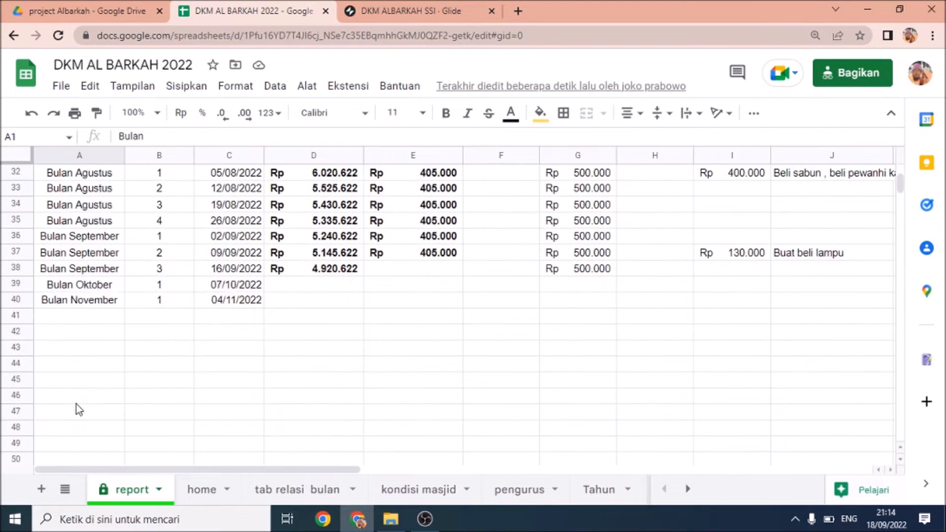
scroll(77, 407, "up", 1)
left_click(86, 320)
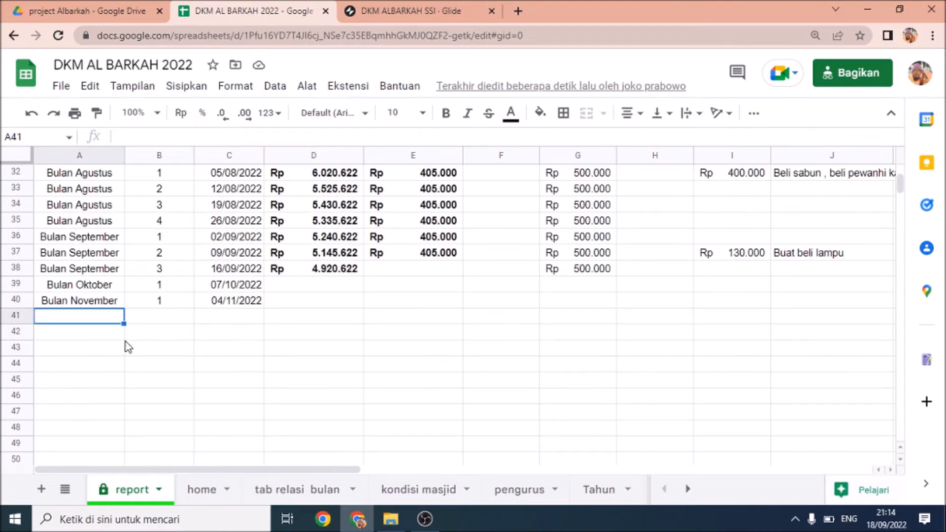
left_click(389, 14)
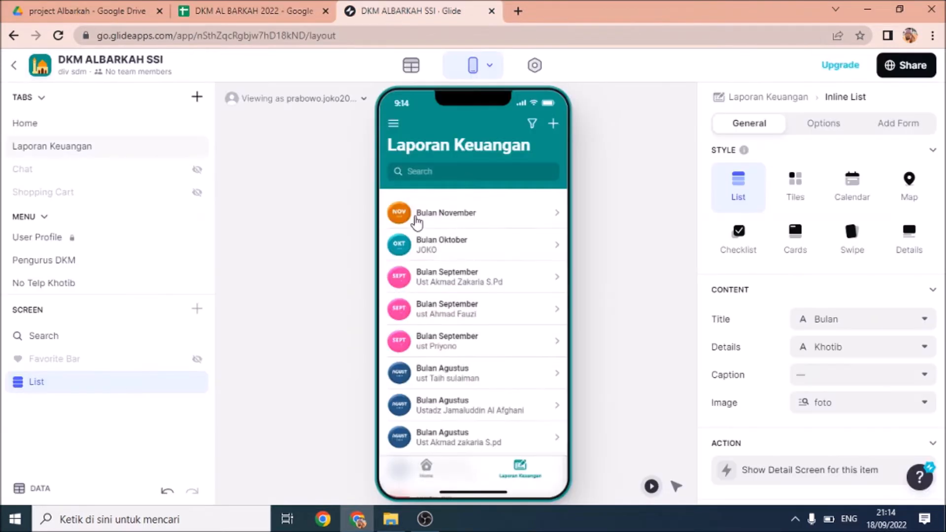
left_click(271, 15)
left_click(99, 289)
left_click(100, 301)
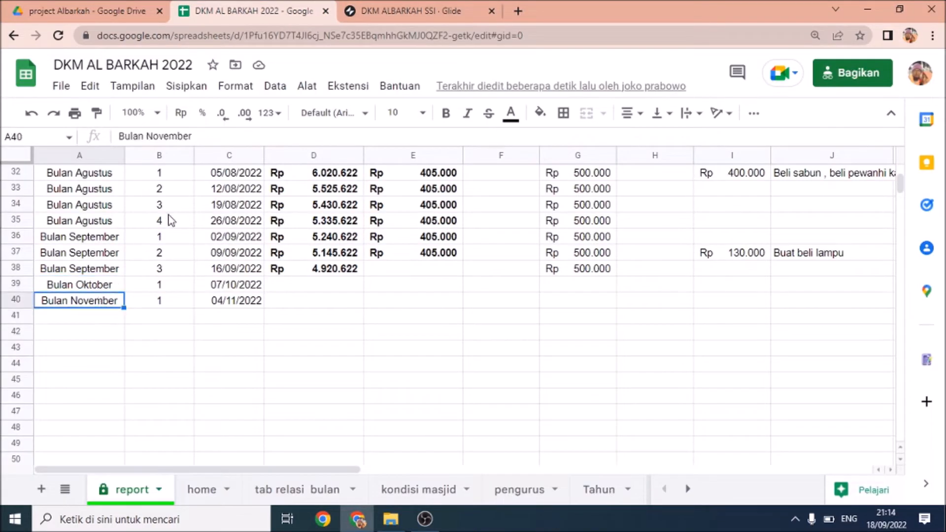
Inspect the week, date and amount cells of the Bulan Oktober and Bulan November rows in the report sheet
left_click(160, 282)
type("1")
left_click(166, 304)
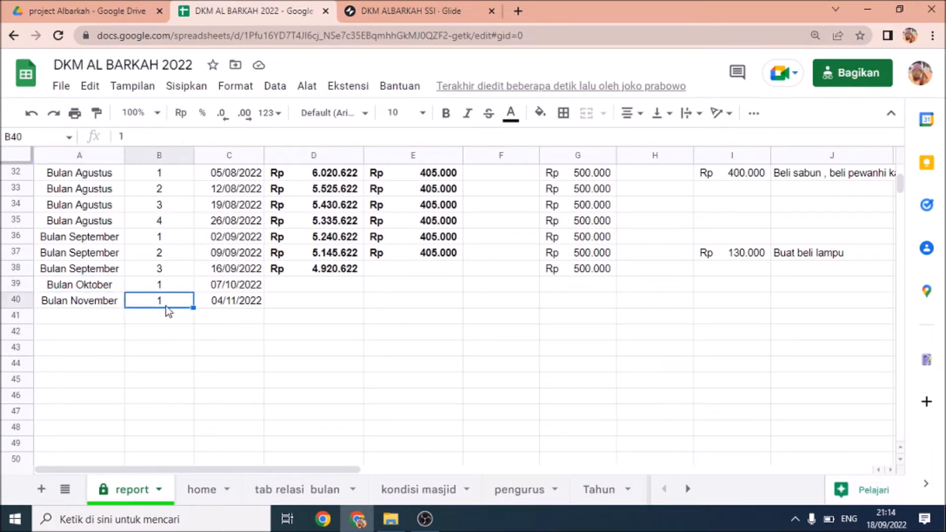
left_click(213, 299)
left_click_drag(296, 285, 496, 289)
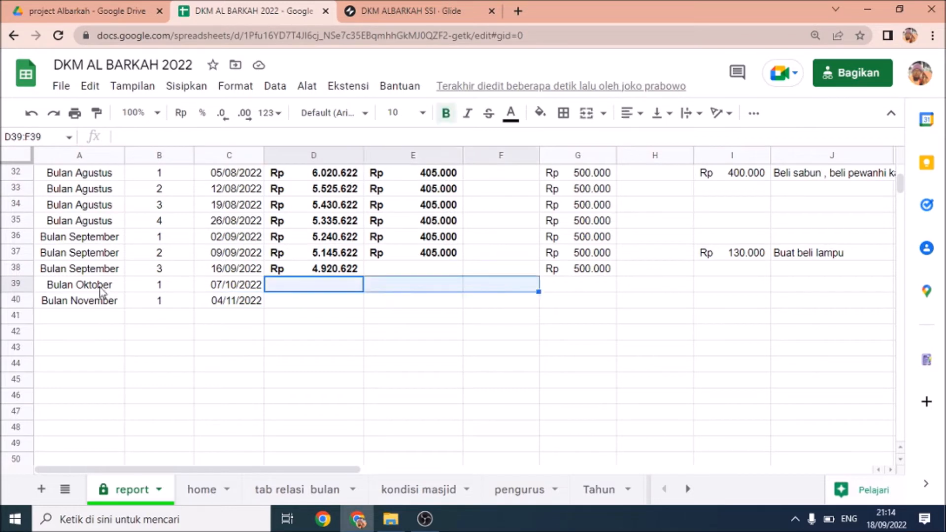
Check the month images of the Bulan Oktober and Bulan November entries in the Glide list against their sheet rows
left_click(419, 11)
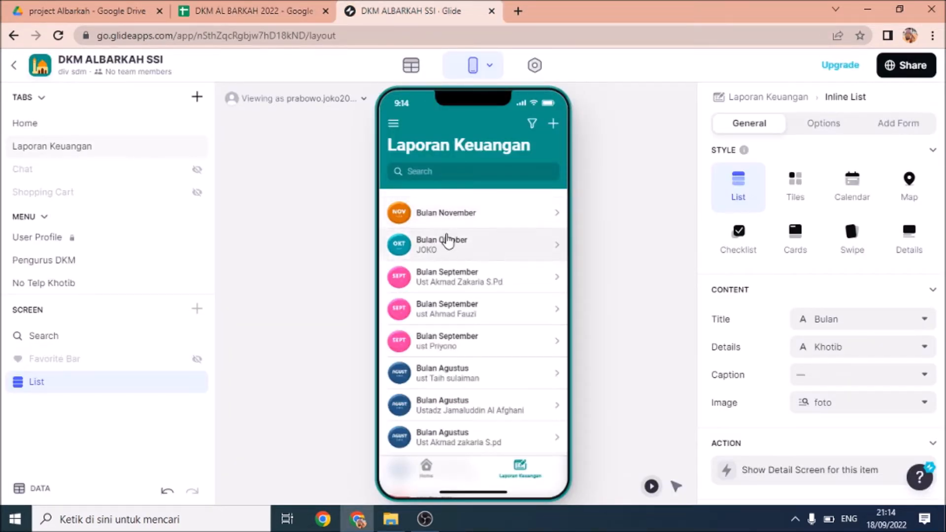
left_click(293, 12)
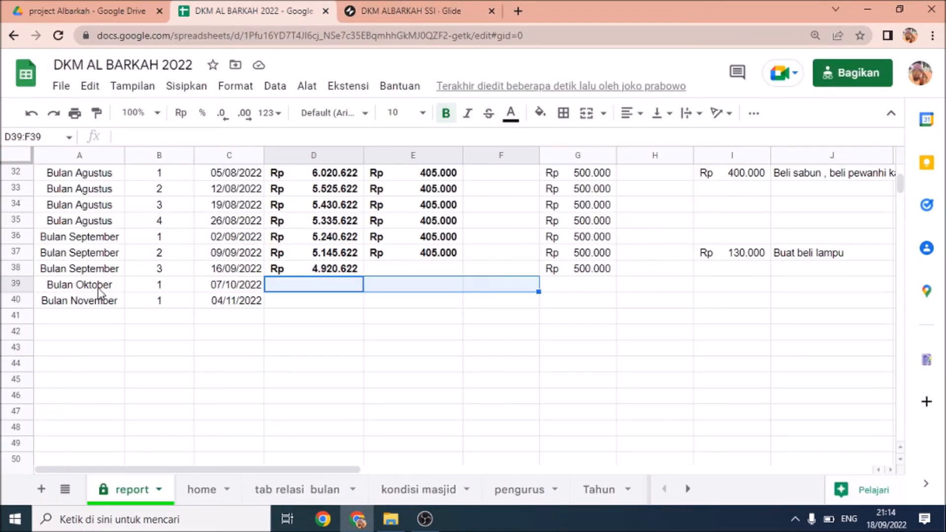
left_click(256, 370)
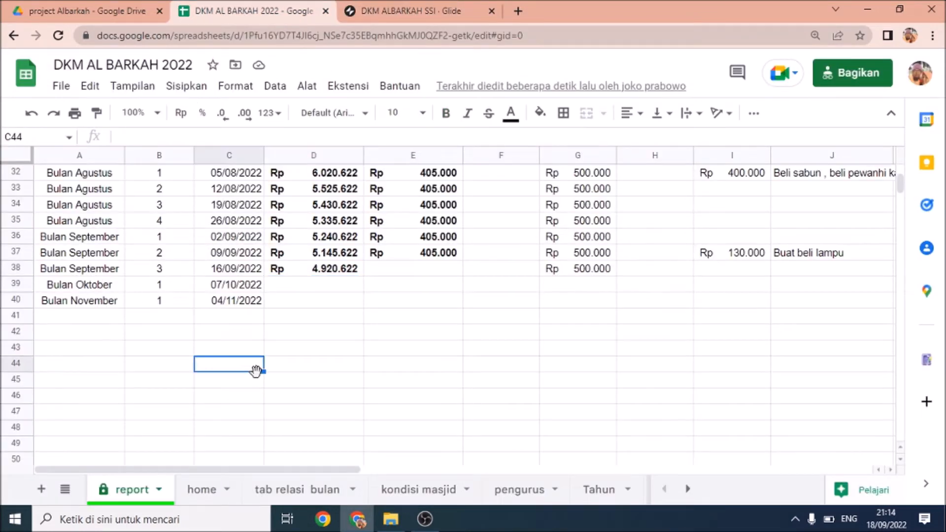
left_click(431, 11)
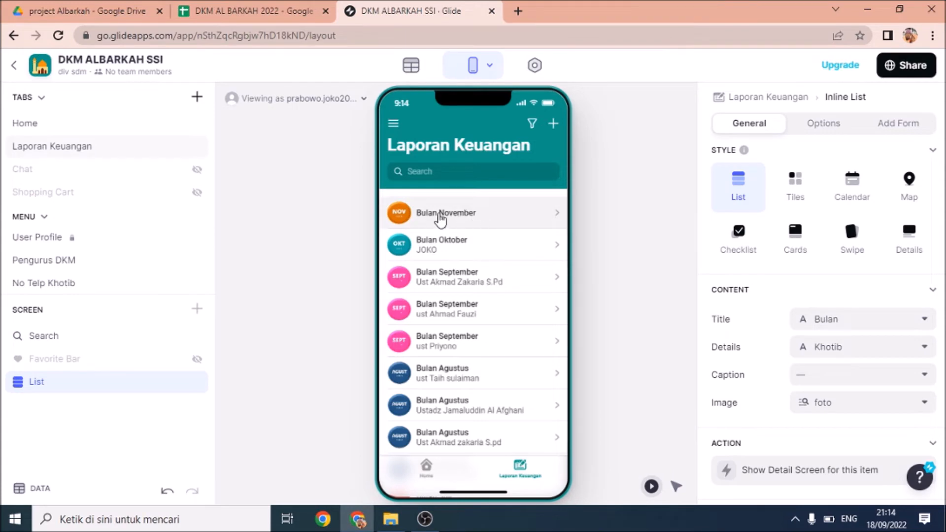
left_click(230, 11)
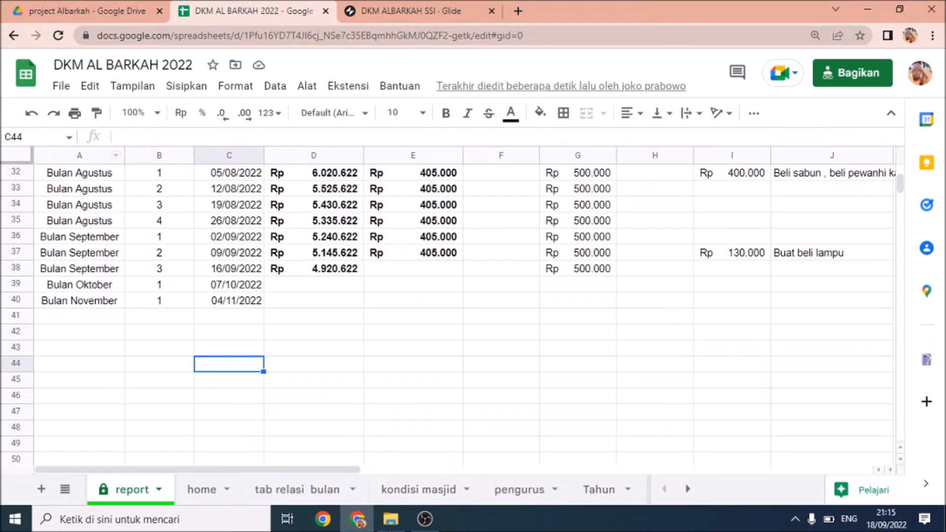
Review the month names and pict links in the tab relasi bulan sheet and return to the report rows
left_click(293, 490)
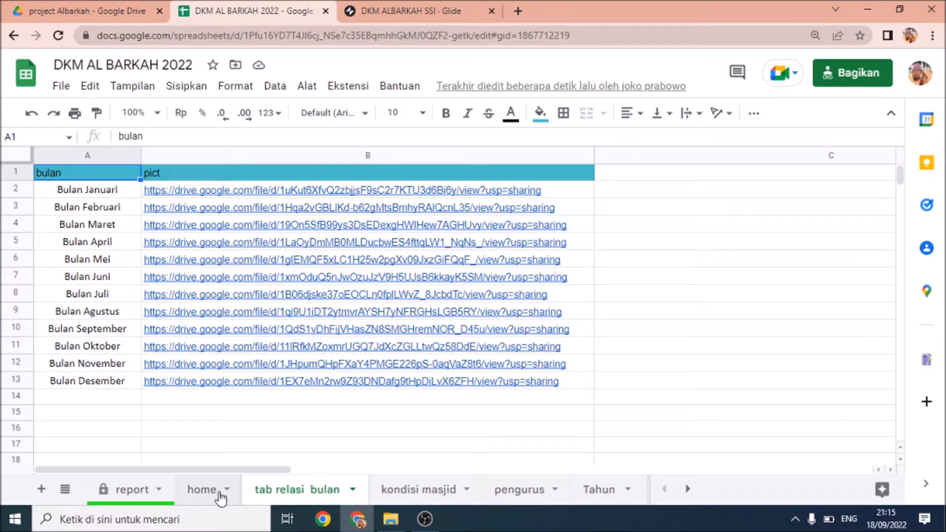
left_click(132, 489)
scroll(94, 192, "up", 5)
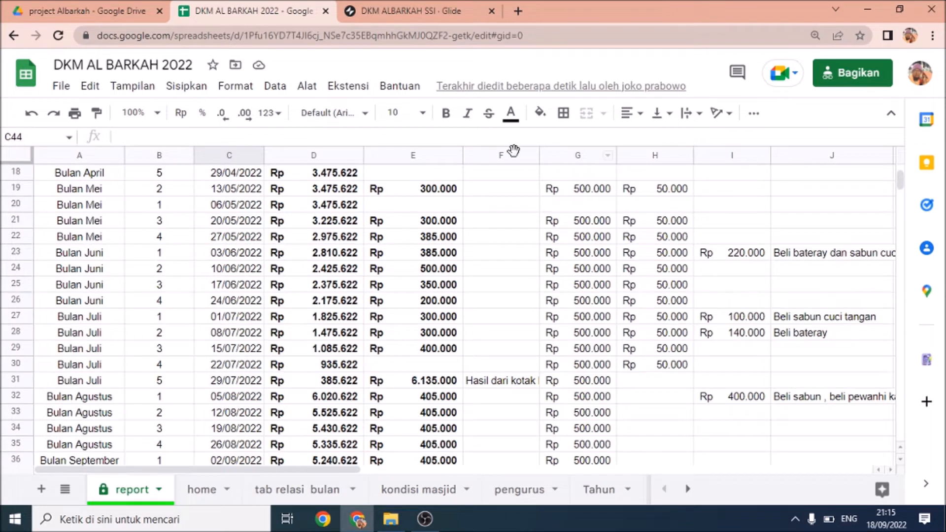
Review the configuration of the relasi bulan relation column in Glide's report table and close it unchanged
left_click(424, 11)
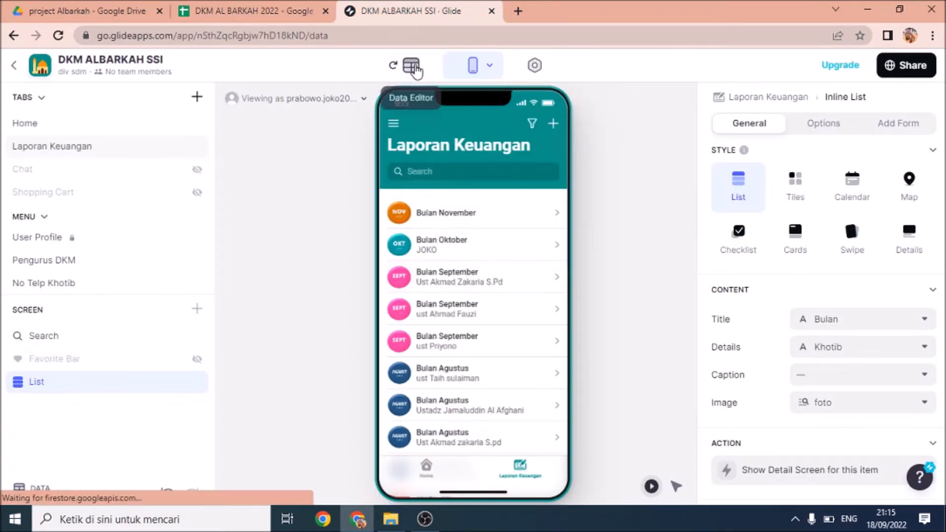
left_click(413, 67)
left_click_drag(387, 498, 828, 500)
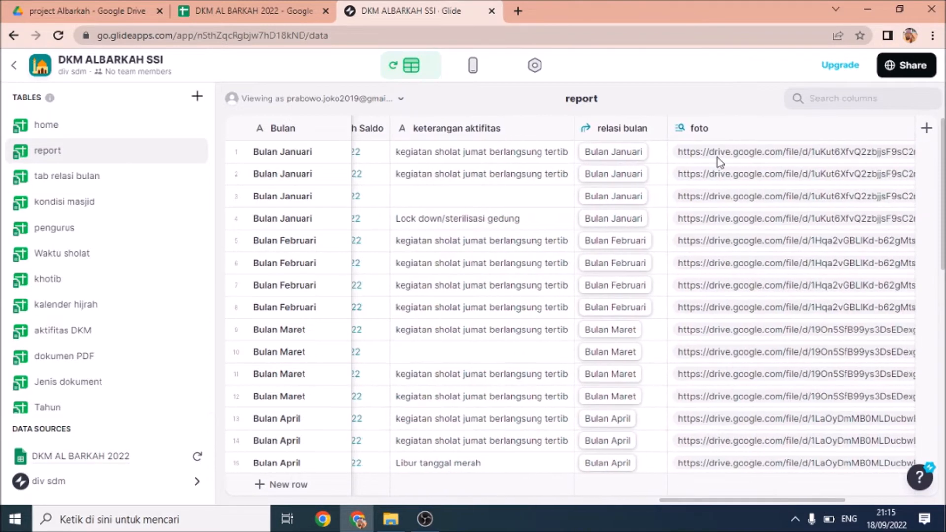
left_click(657, 130)
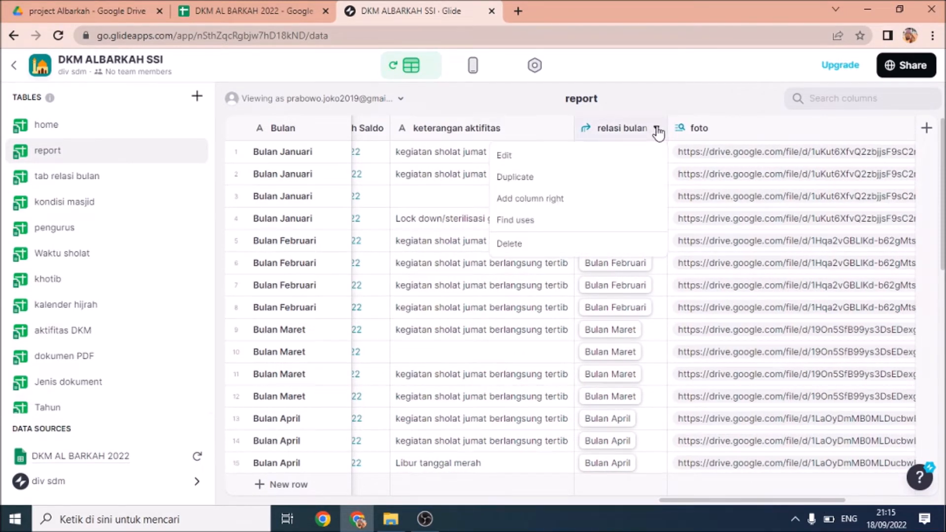
left_click(510, 156)
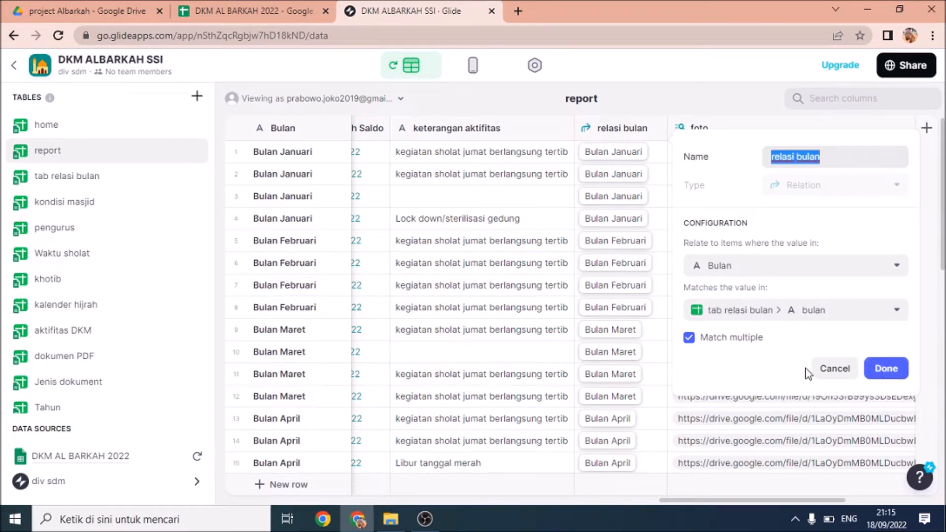
left_click(830, 375)
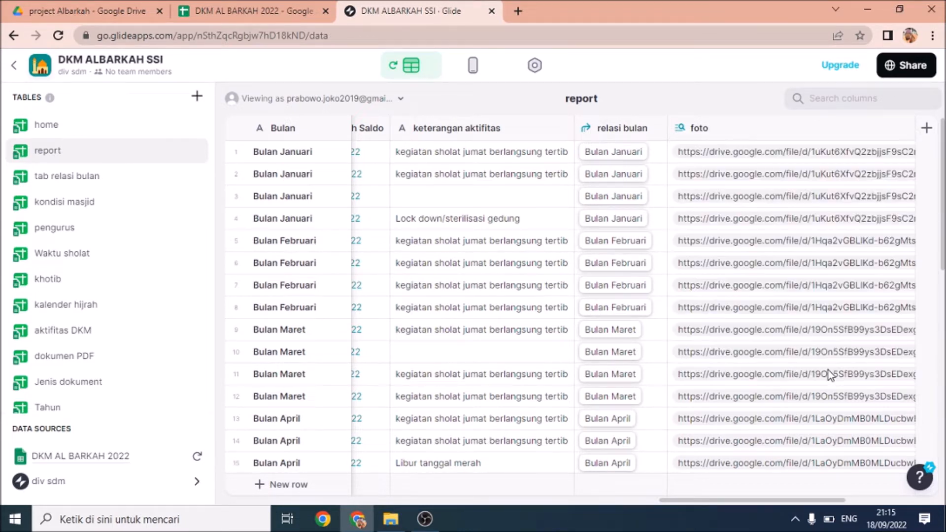
Review the foto lookup column's configuration in the report table, including the columns offered under relasi bulan
left_click(753, 136)
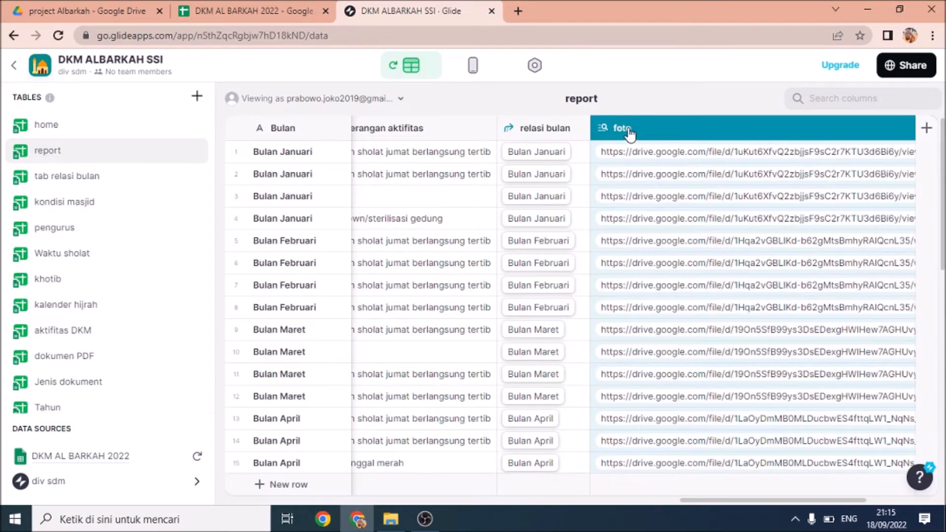
right_click(853, 127)
left_click(658, 142)
left_click_drag(690, 501, 750, 503)
left_click(782, 129)
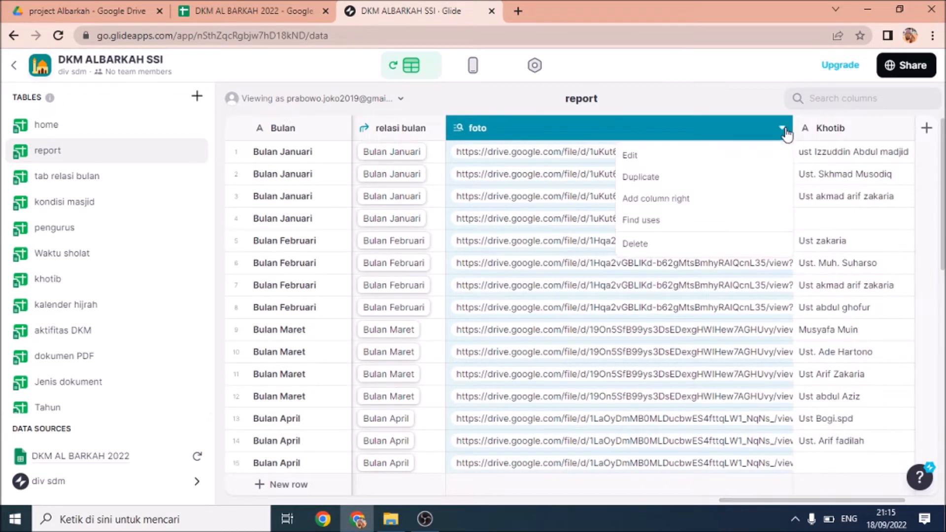
left_click(659, 157)
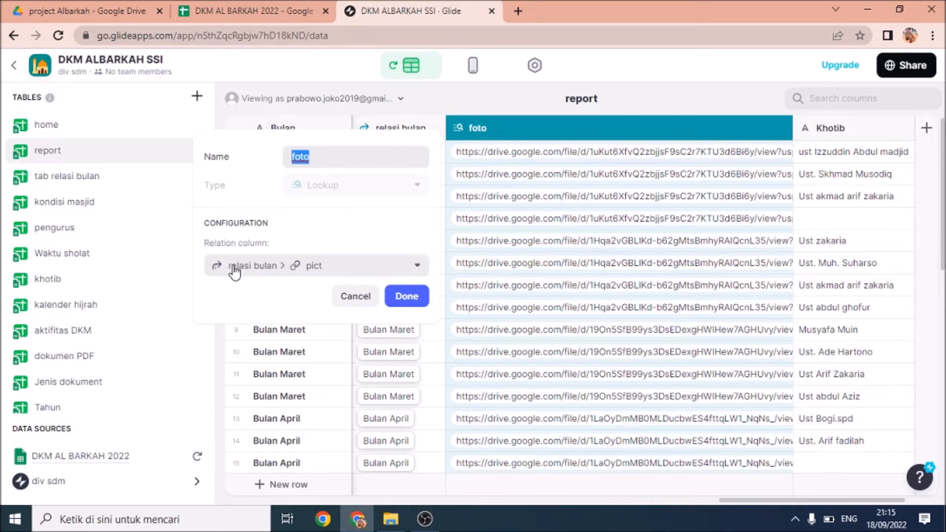
left_click(262, 273)
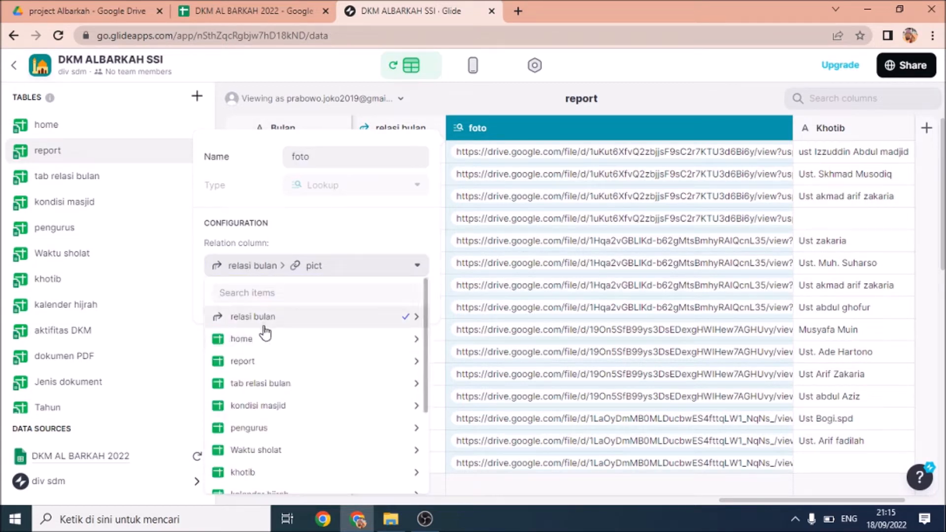
mouse_move(256, 320)
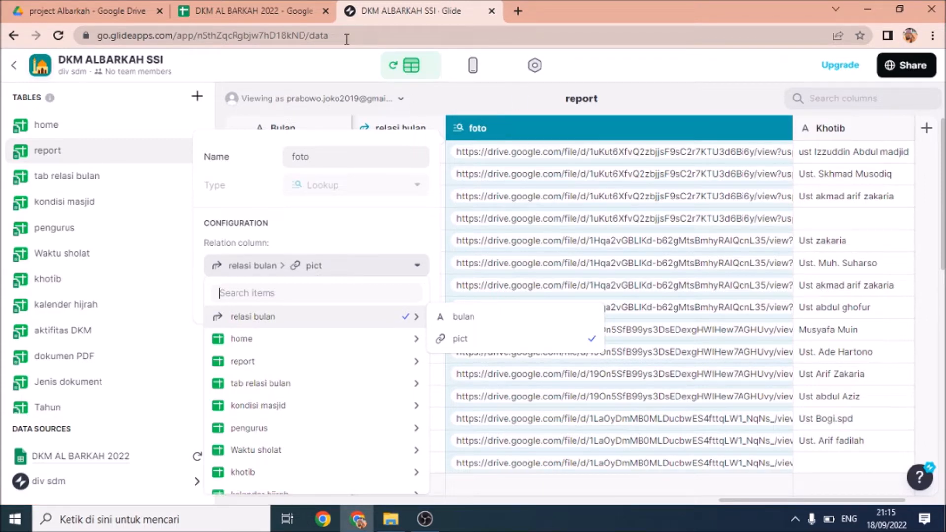
Return to the Laporan Keuangan layout and look through the inline list's content, action, design and option settings
left_click(284, 10)
left_click(389, 11)
left_click(472, 66)
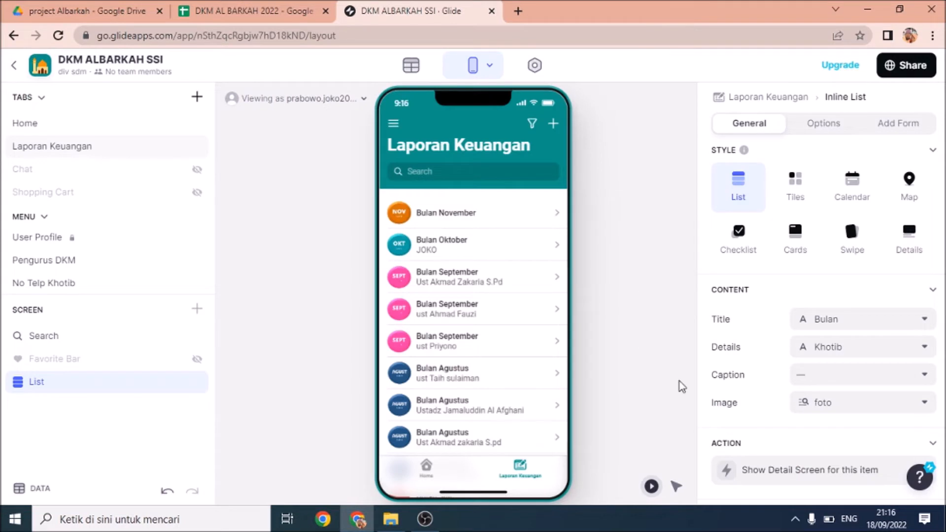
scroll(839, 453, "down", 4)
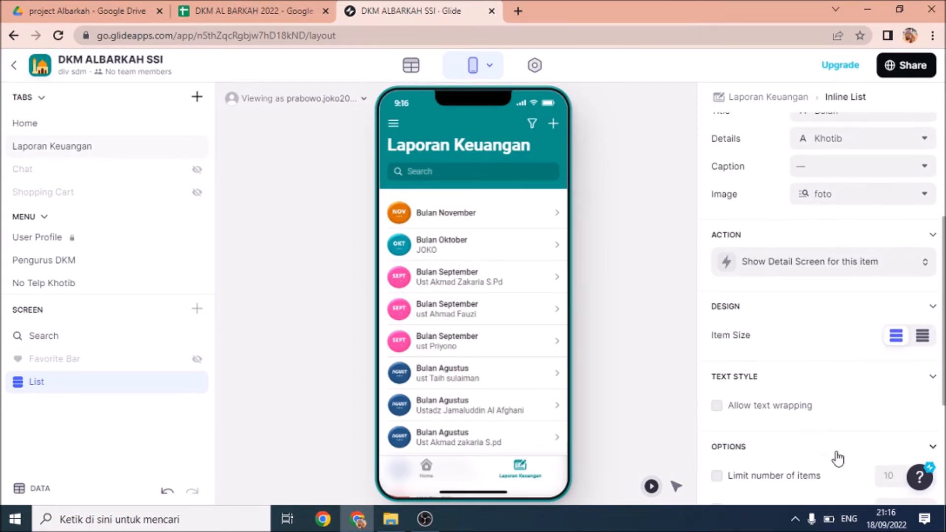
scroll(838, 453, "up", 1)
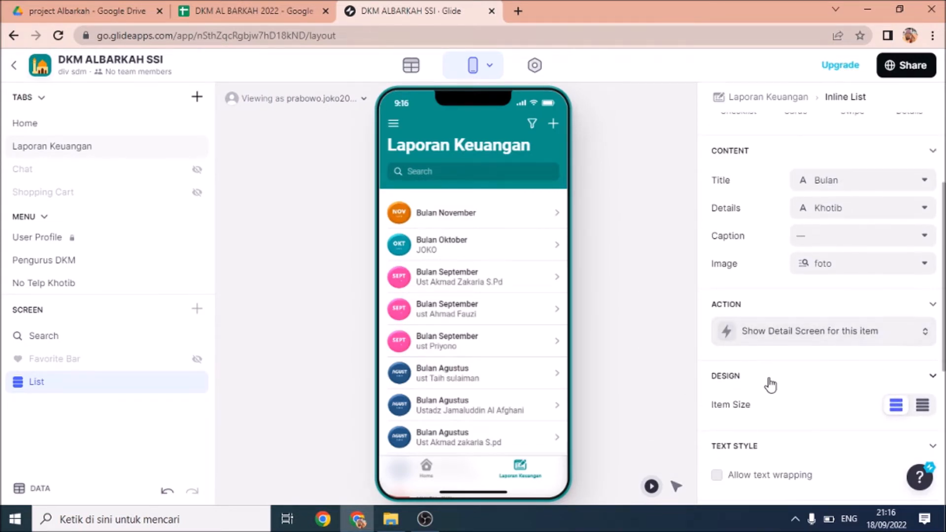
scroll(771, 384, "down", 3)
scroll(770, 384, "down", 3)
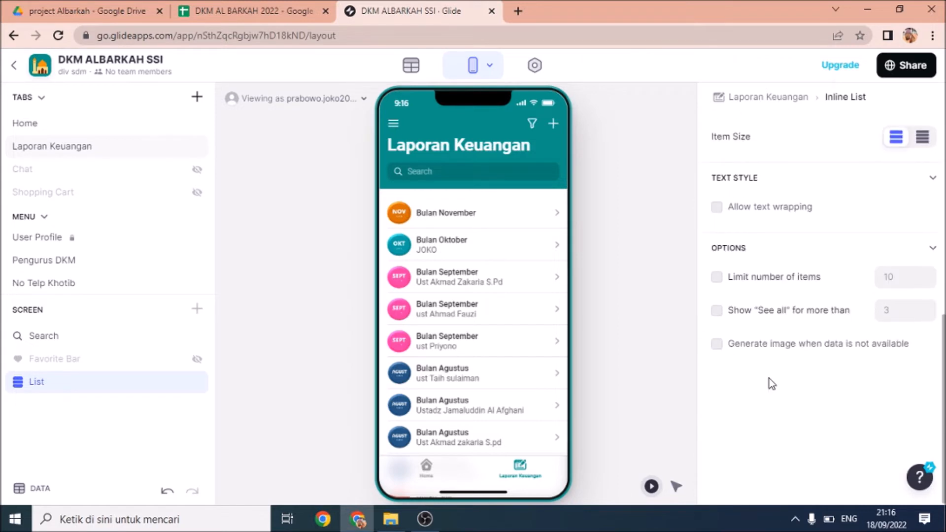
scroll(770, 379, "up", 6)
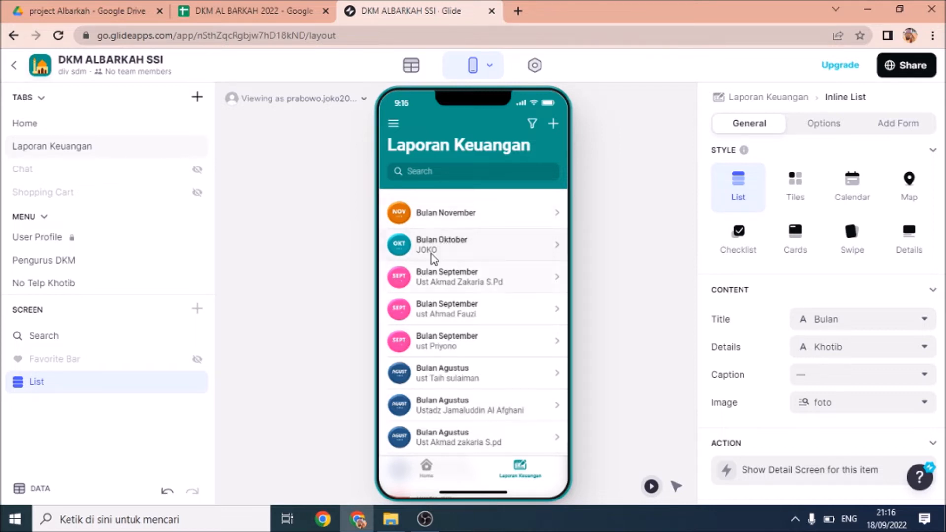
Delete the Bulan Oktober test entry from the Laporan Keuangan list
left_click(464, 247)
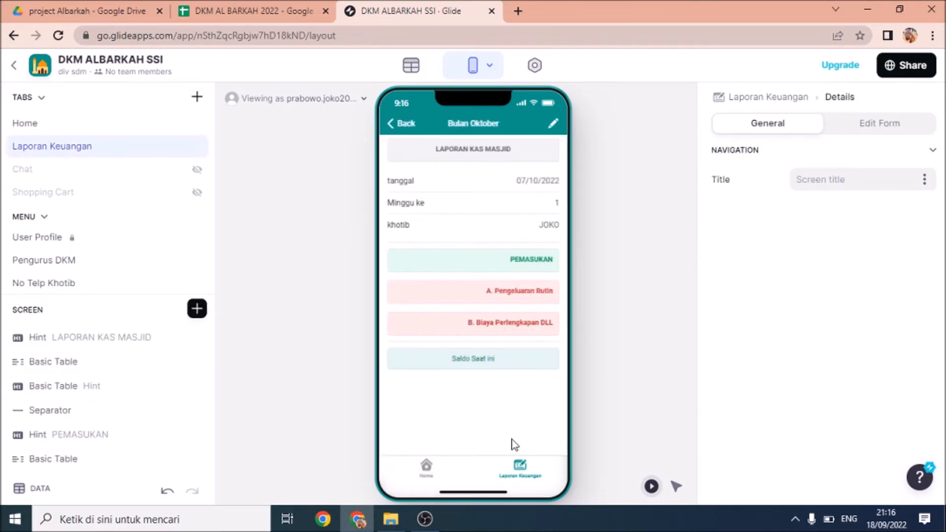
left_click(553, 123)
scroll(500, 272, "down", 10)
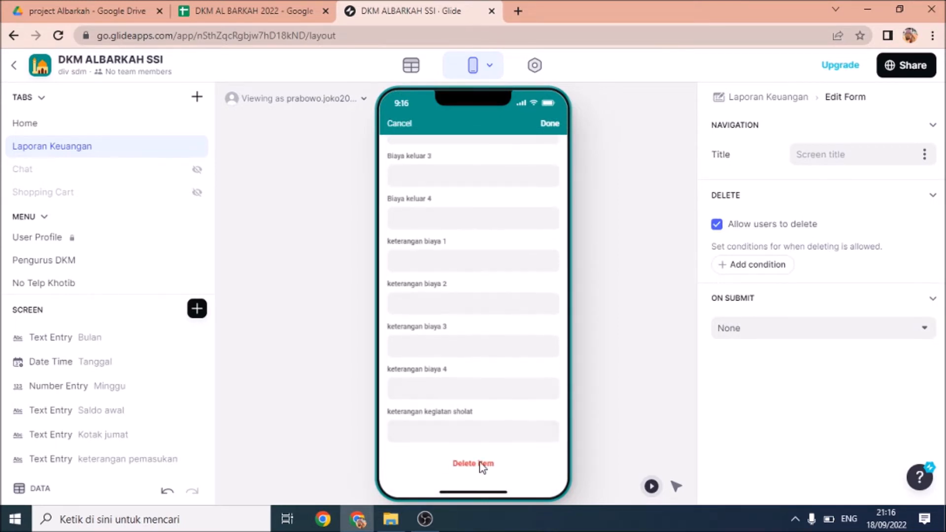
left_click(482, 466)
left_click(510, 334)
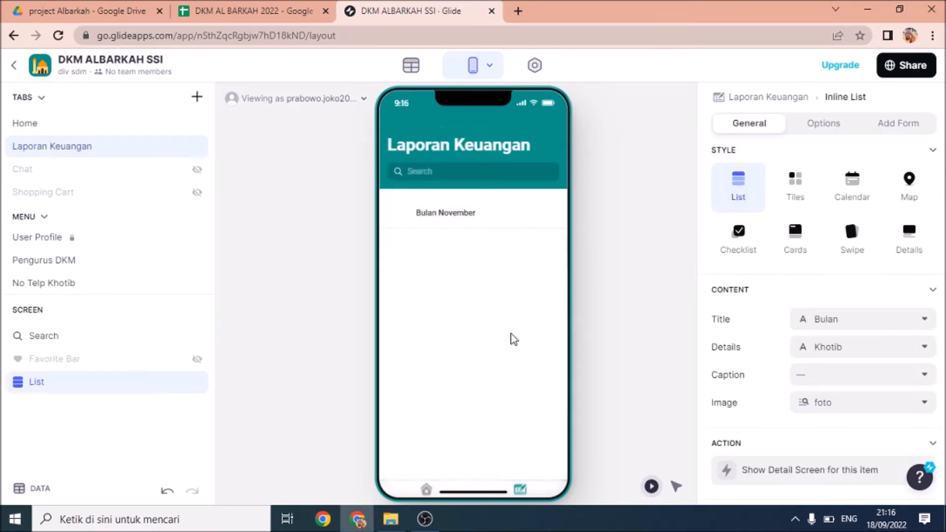
Delete the Bulan November test entry from the Laporan Keuangan list
left_click(479, 219)
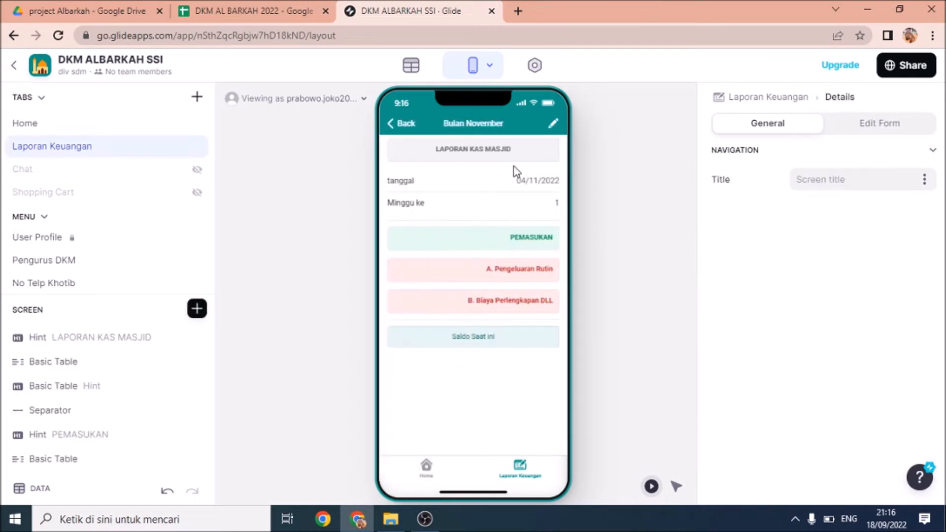
left_click(553, 123)
scroll(493, 293, "down", 5)
scroll(492, 293, "down", 4)
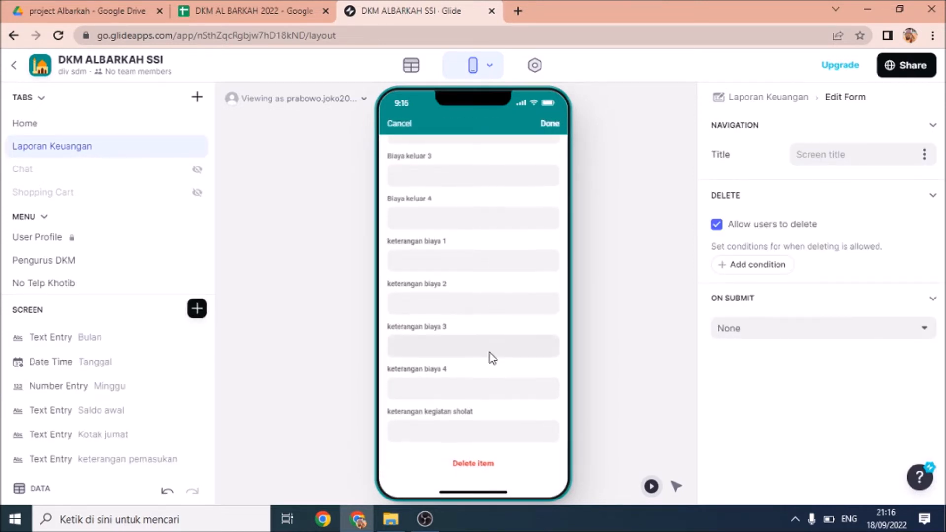
left_click(471, 465)
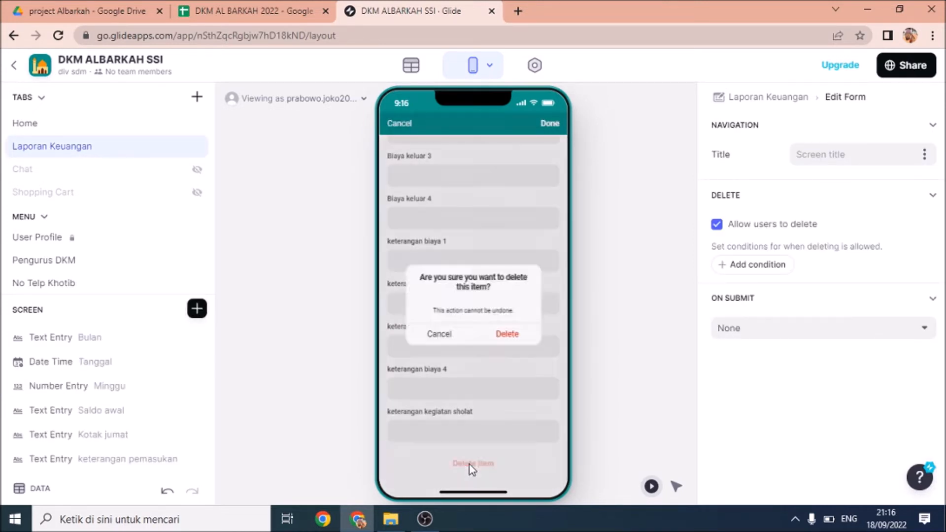
left_click(503, 335)
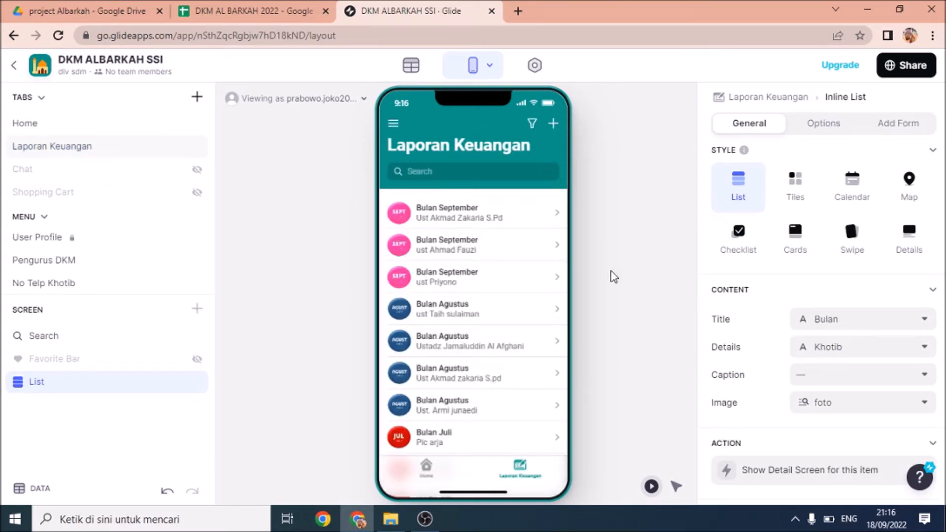
View the details of the newest Bulan September report in the app, then switch to the report sheet
left_click(457, 215)
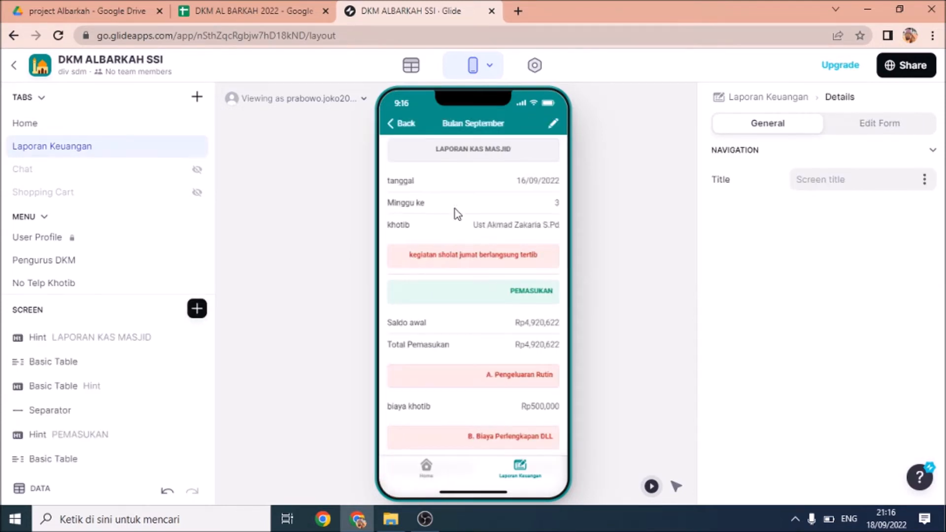
left_click(758, 99)
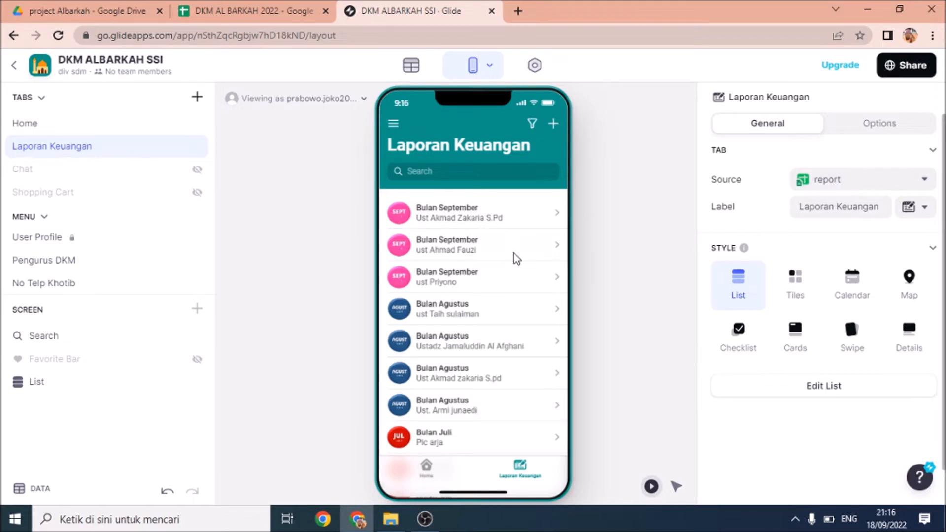
left_click(480, 219)
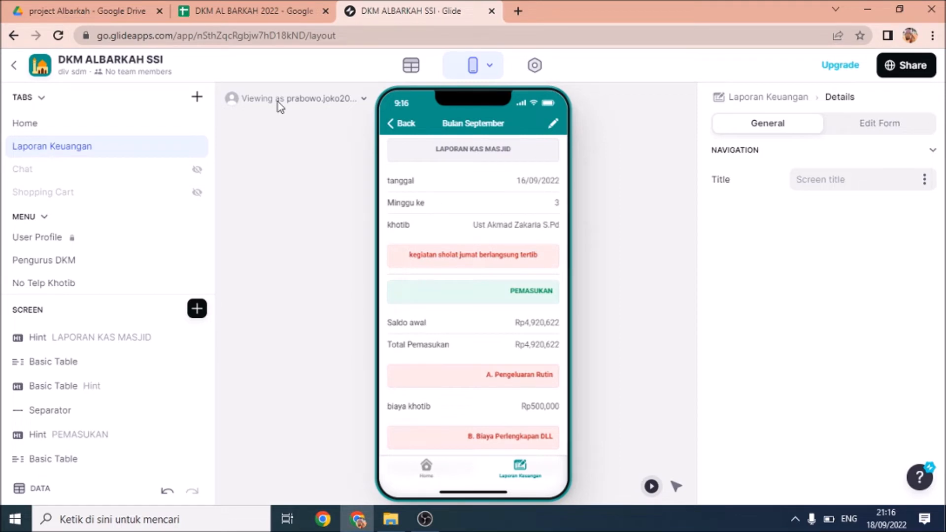
left_click(211, 17)
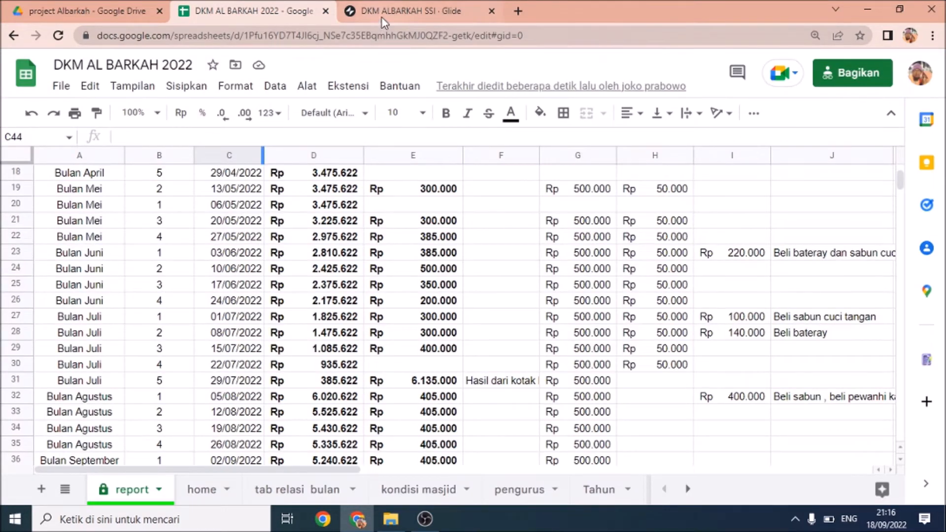
Switch to the Glide app editor and select the LAPORAN KAS MASJID hint on the report detail screen
left_click(384, 15)
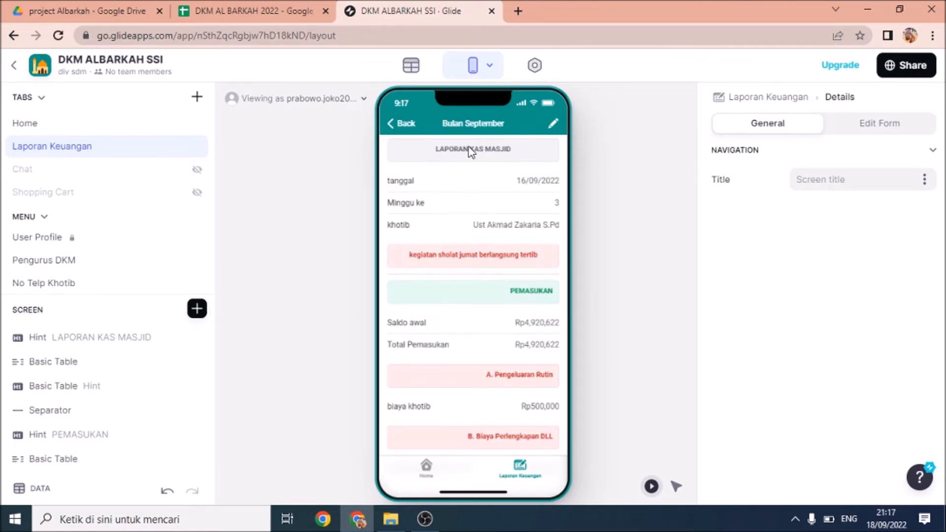
left_click(196, 311)
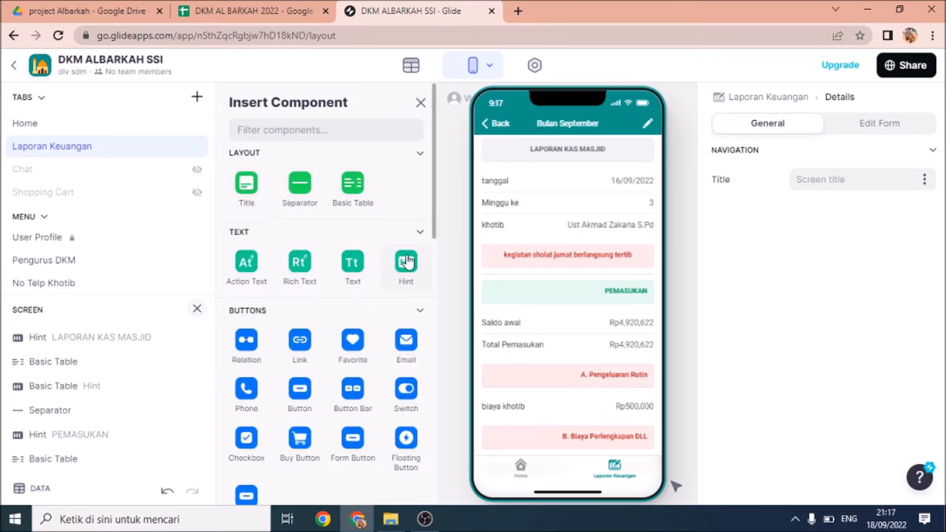
left_click(116, 340)
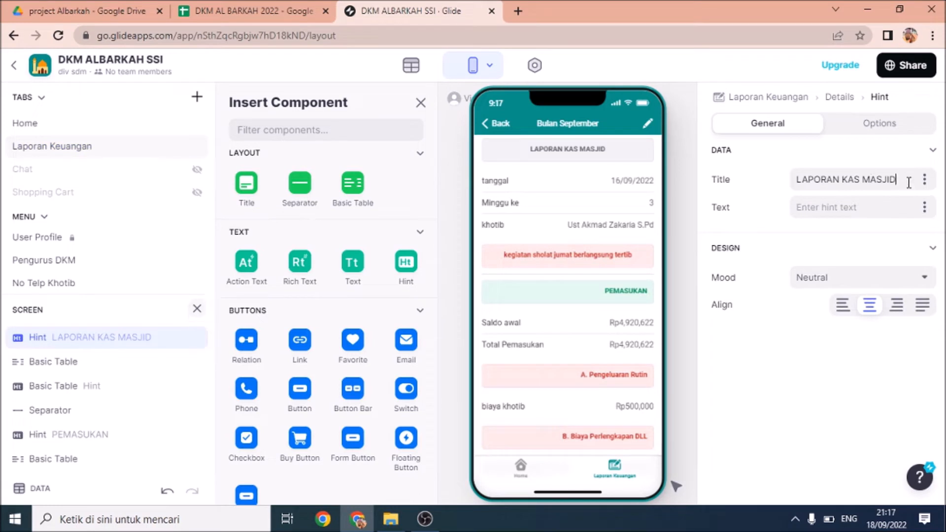
left_click_drag(909, 182, 783, 189)
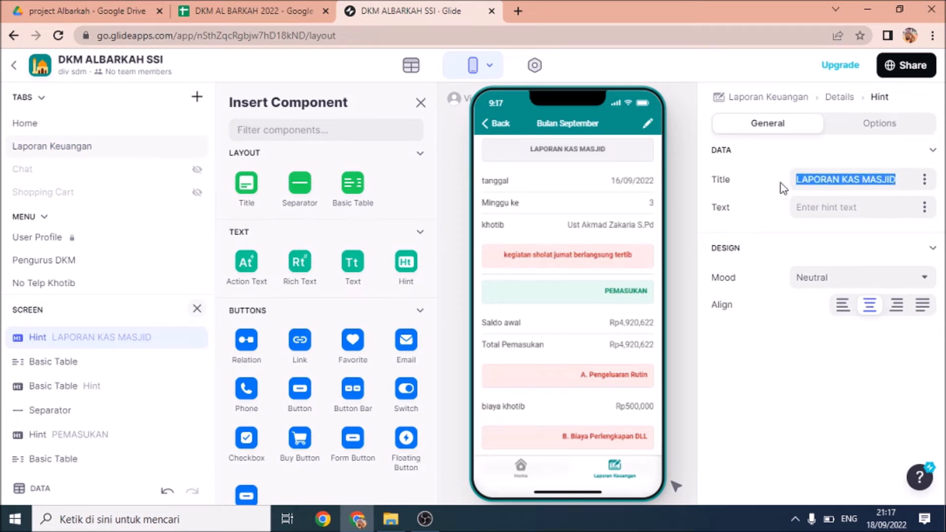
left_click(900, 179)
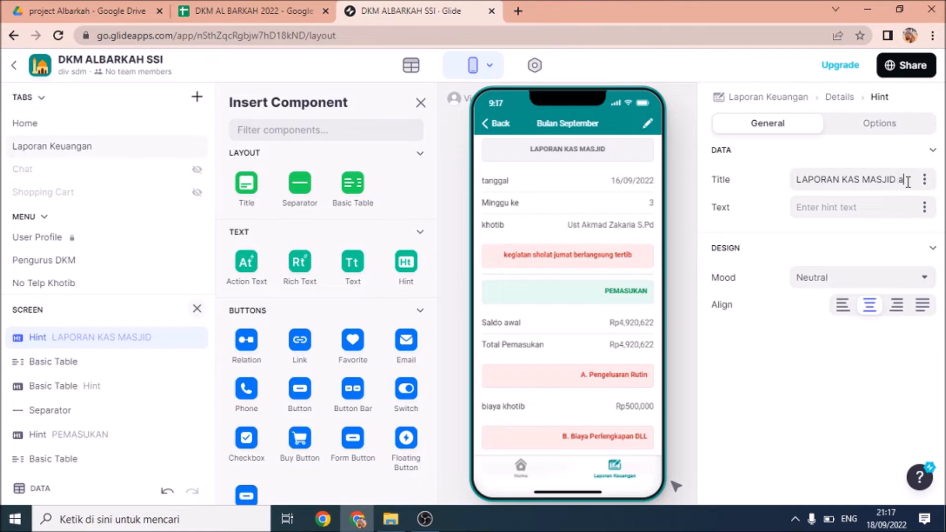
type("a")
key("BackSpace")
type("al baRKAH")
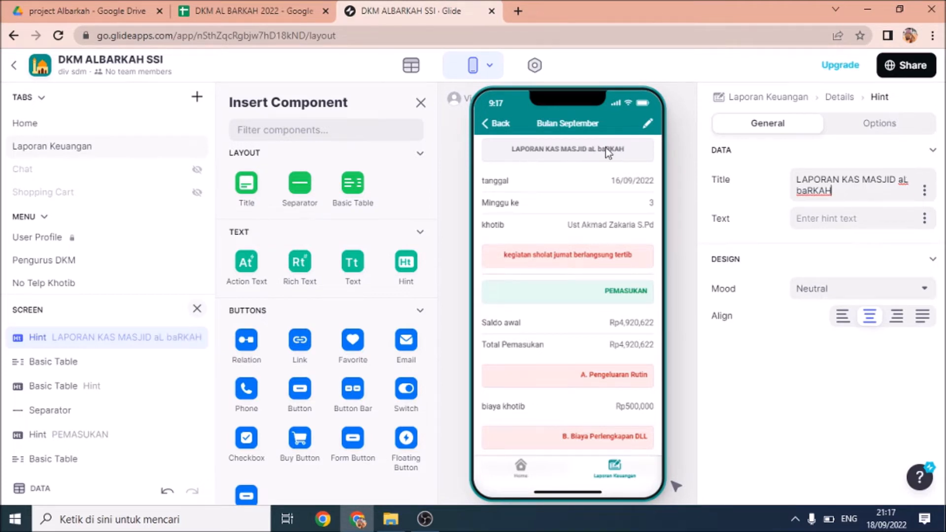
key("BackSpace")
key("BackSpace")
key("BackSpace")
key("BackSpace")
key("BackSpace")
key("BackSpace")
key("BackSpace")
key("BackSpace")
key("BackSpace")
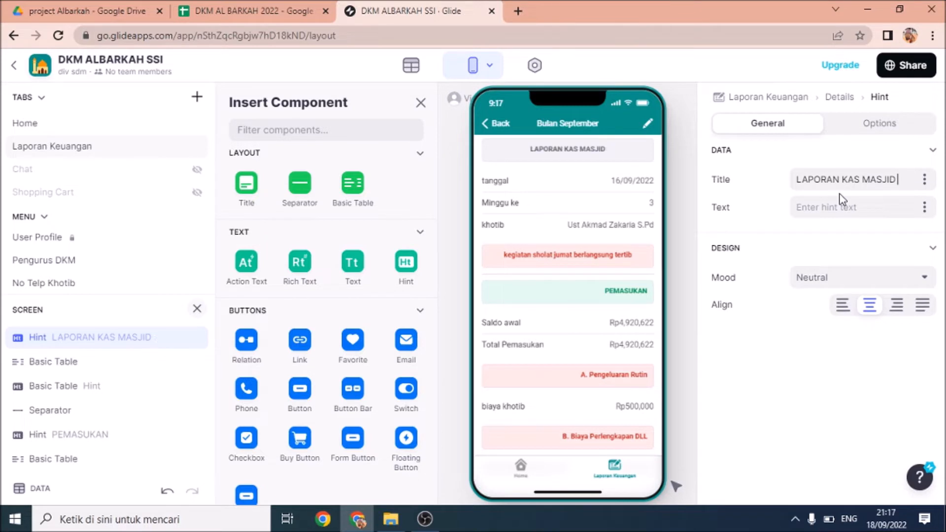
Extend the header hint's title to LAPORAN KAS MASJID AL BARKAH and set its text to PT SSI
type("AL BARKAH")
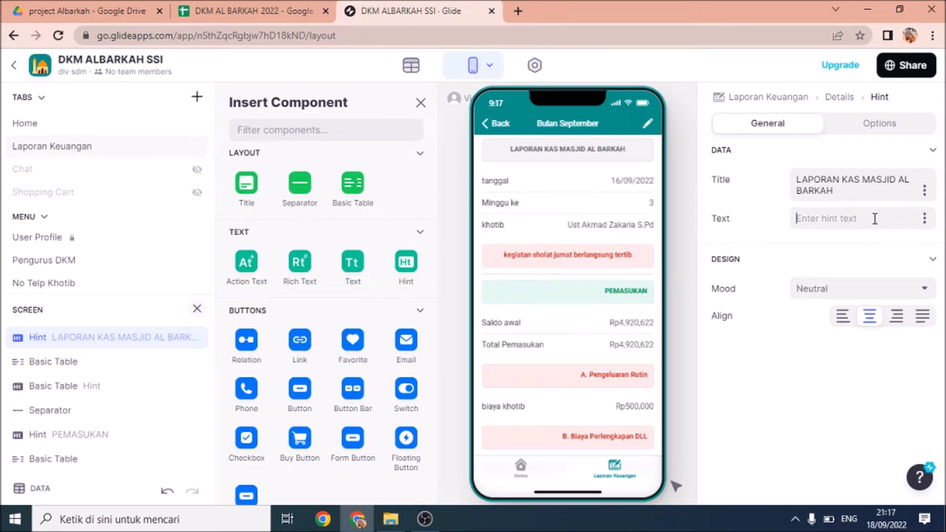
type("PT SSI")
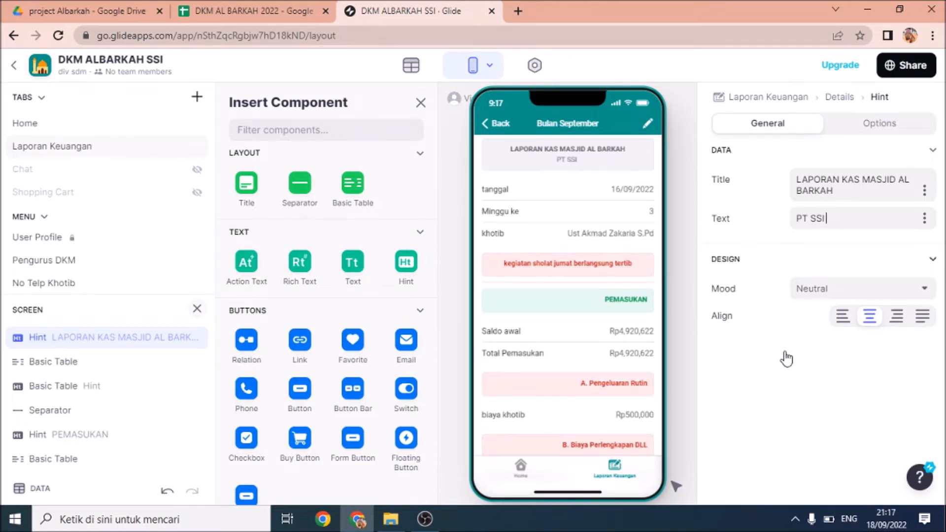
Try the Success mood on the header hint and set the mood back to Neutral
left_click(872, 294)
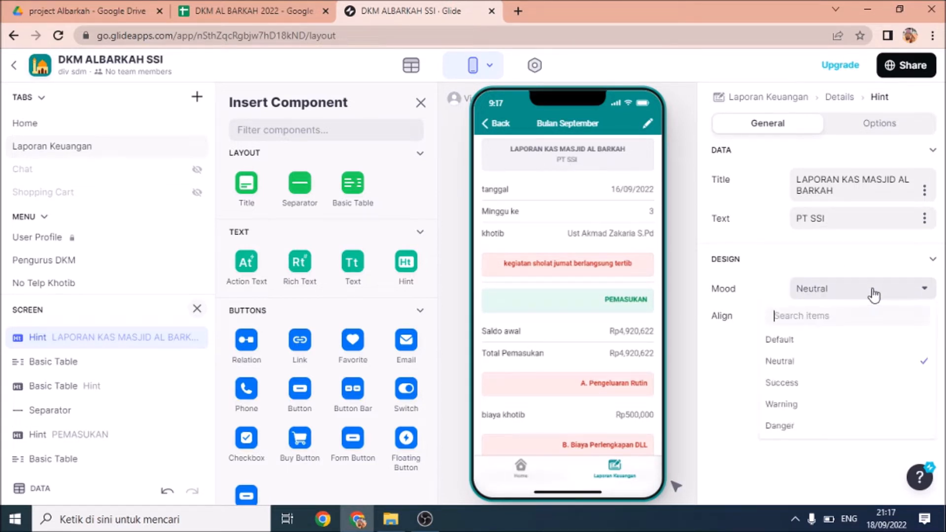
left_click(782, 383)
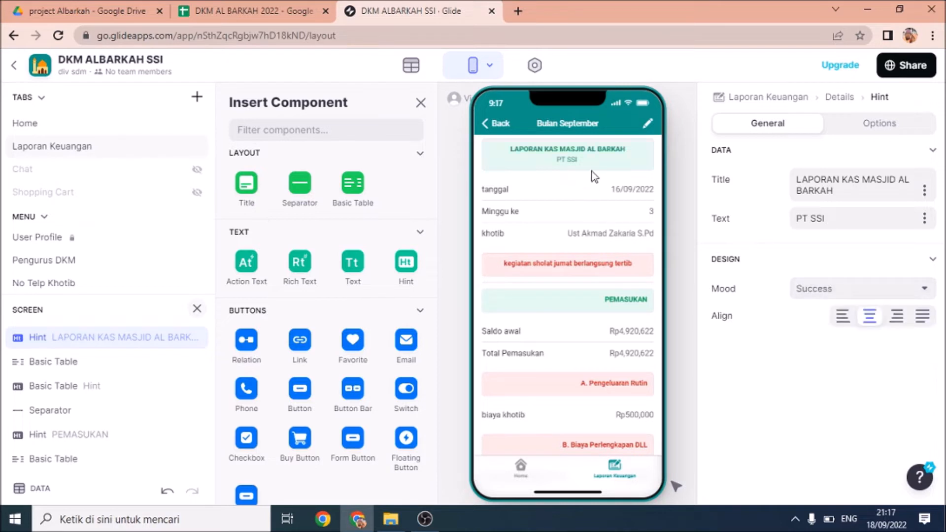
left_click(923, 294)
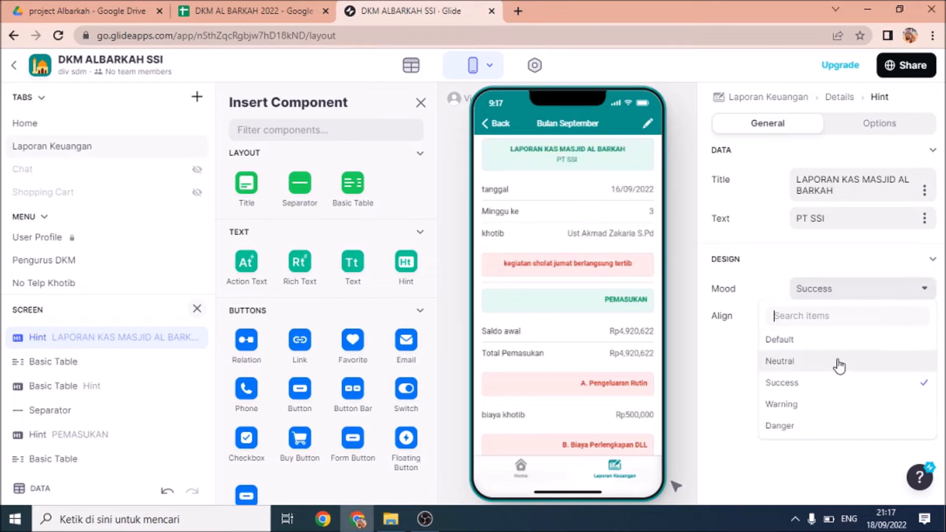
left_click(790, 361)
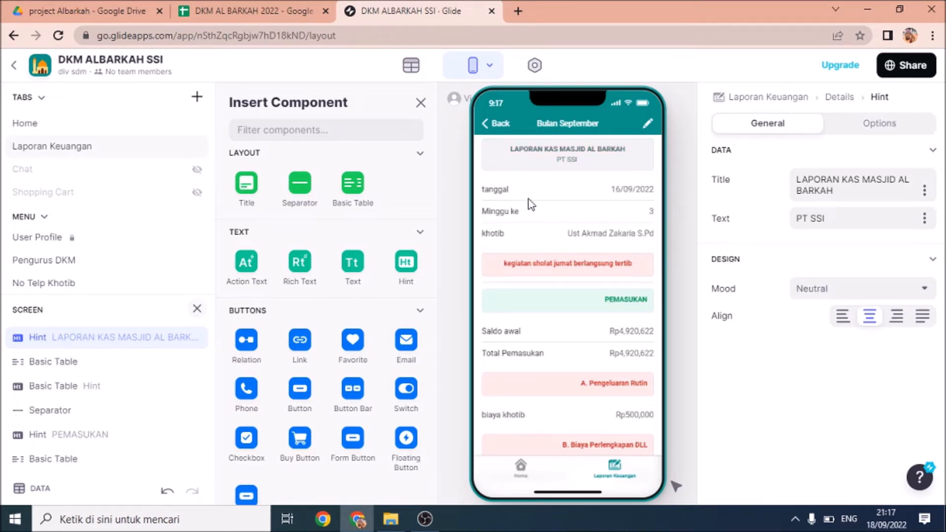
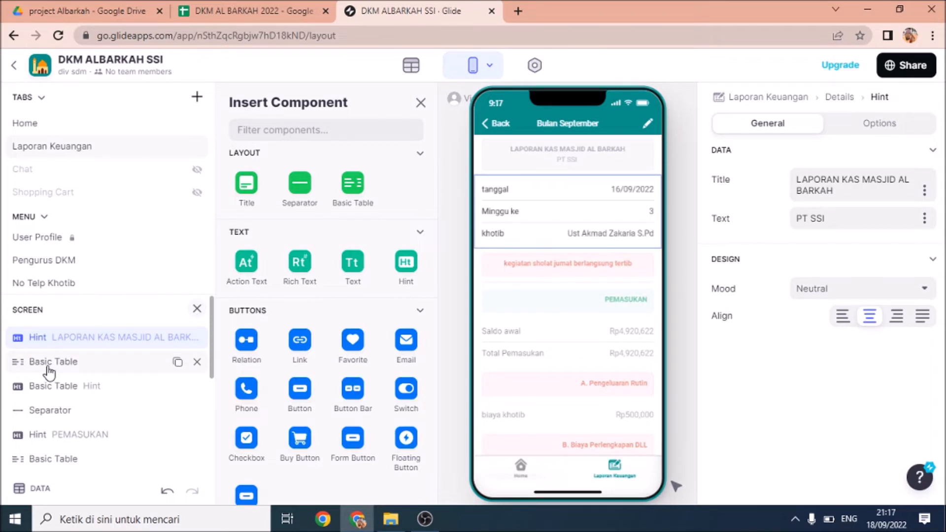
Add a Basic Table component to the report detail screen
left_click(420, 103)
left_click(196, 309)
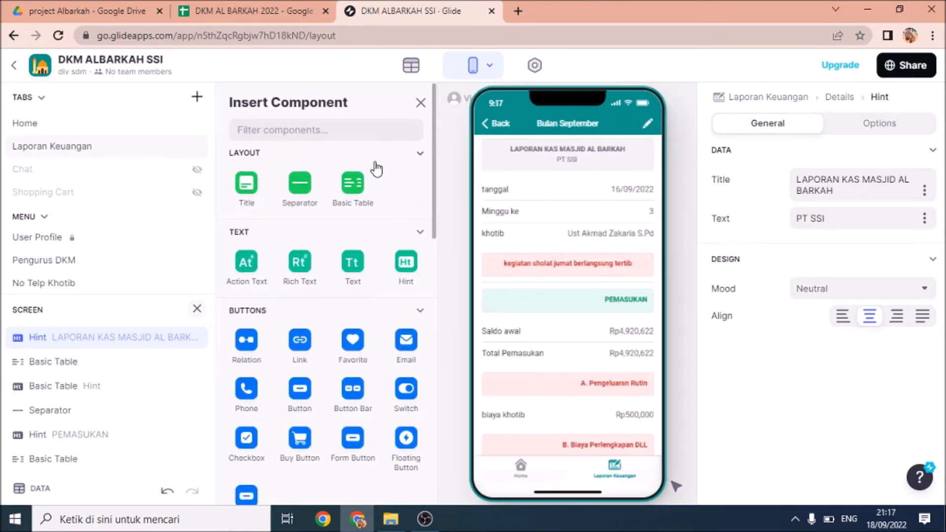
left_click(353, 190)
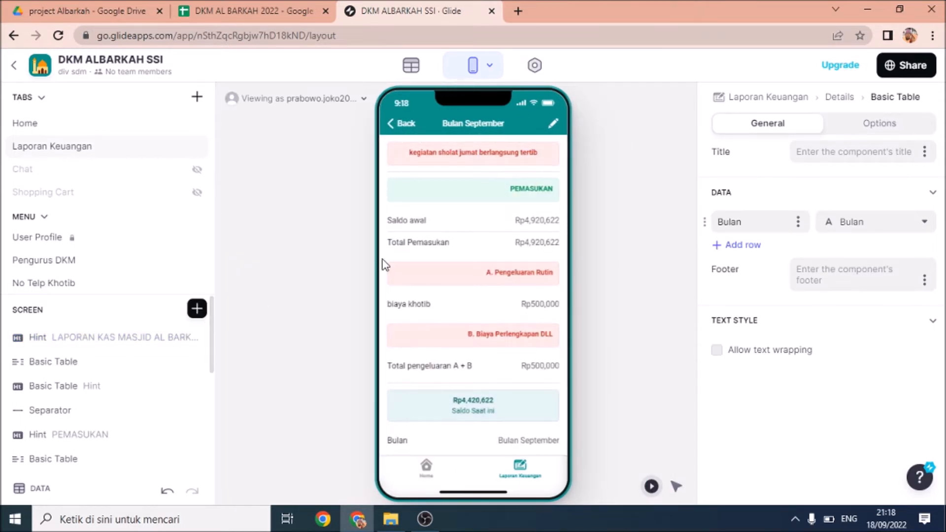
Compare the data rows of the new Basic Table with those of the existing one below the header hint
scroll(384, 265, "up", 3)
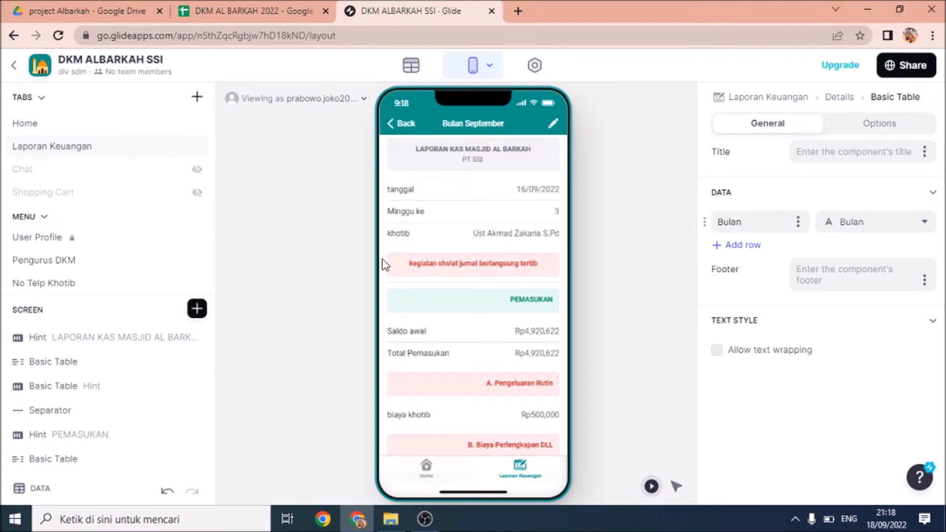
left_click(78, 362)
scroll(104, 386, "down", 4)
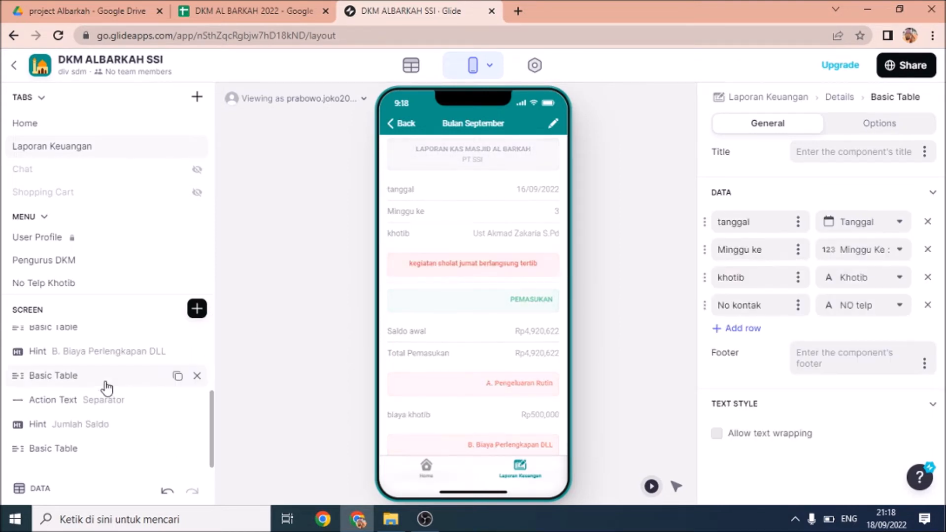
left_click(70, 449)
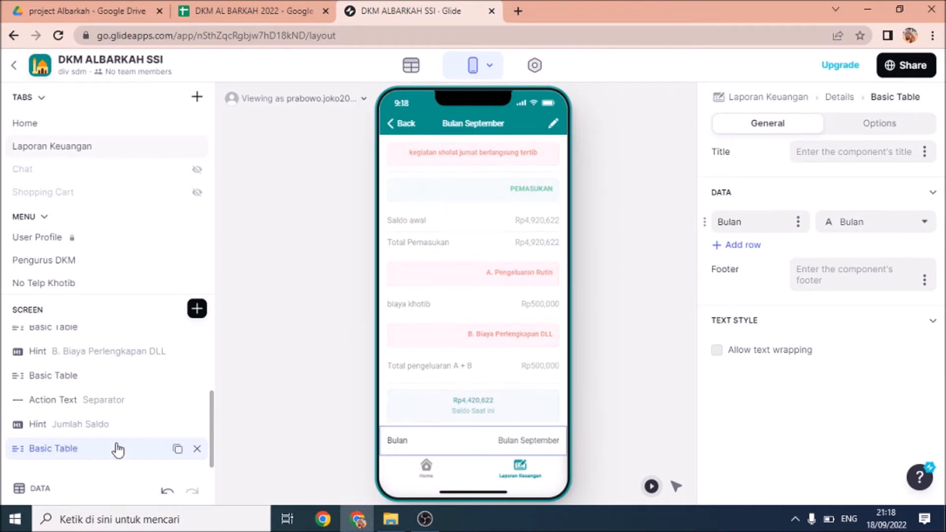
left_click_drag(214, 416, 230, 300)
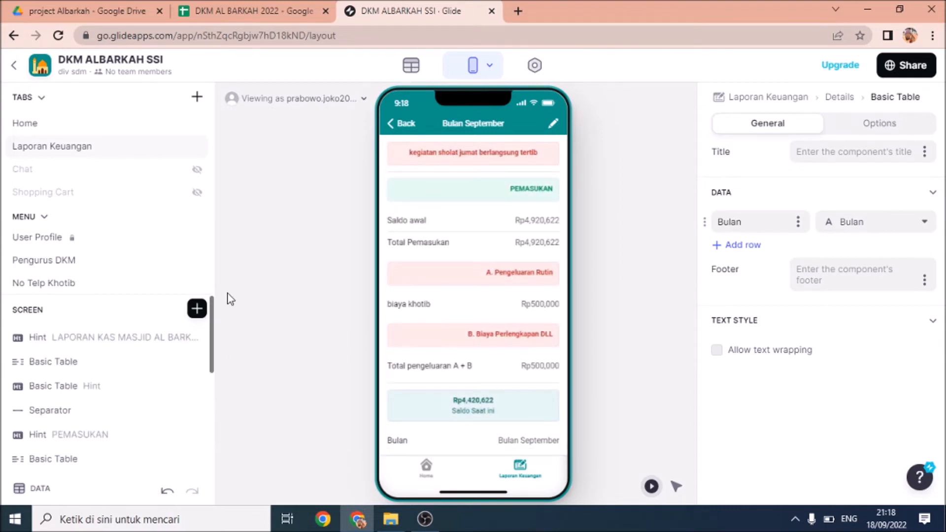
left_click(64, 362)
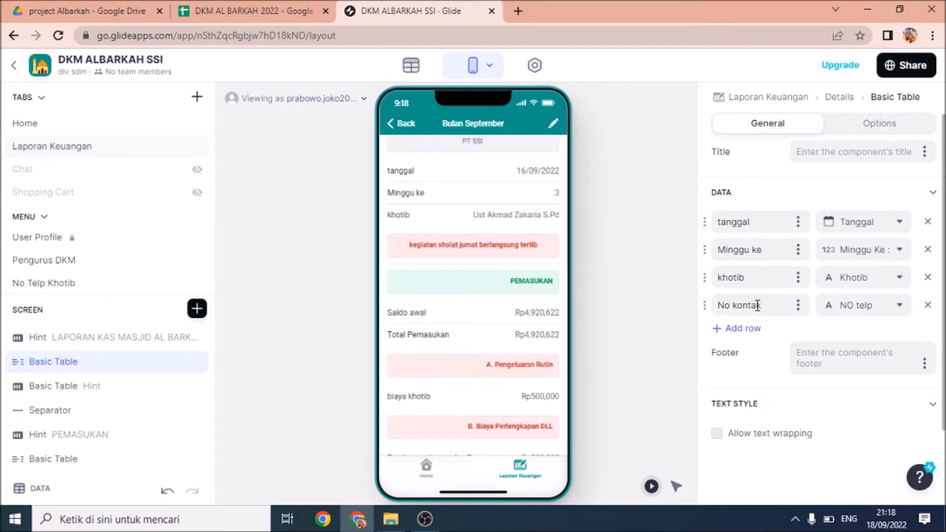
Switch to the report sheet and examine the Khotib, PIC and NO telp columns
left_click(202, 10)
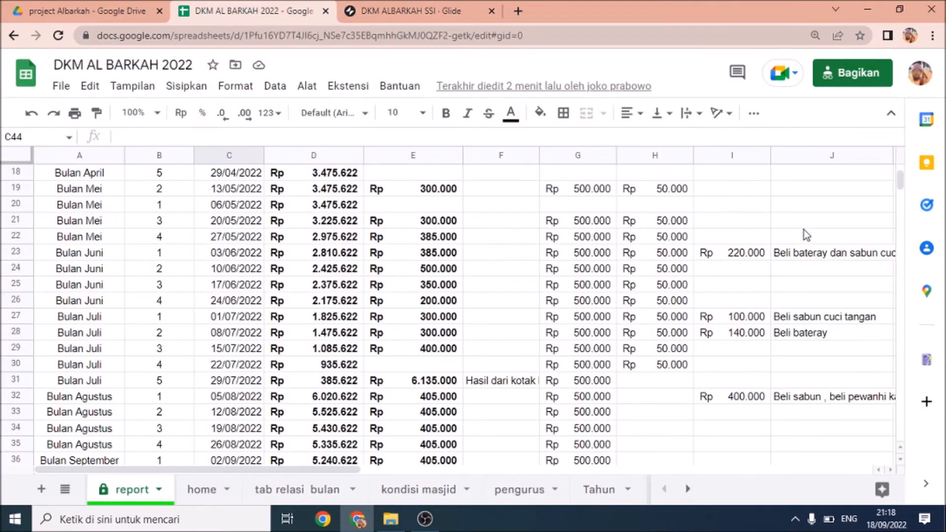
key("Right")
key("Right")
key("Right")
key("Right")
key("Right")
key("Right")
key("Right")
key("Right")
key("Right")
key("Right")
key("Right")
key("Right")
key("Right")
key("Right")
key("Right")
key("Right")
key("Right")
key("Right")
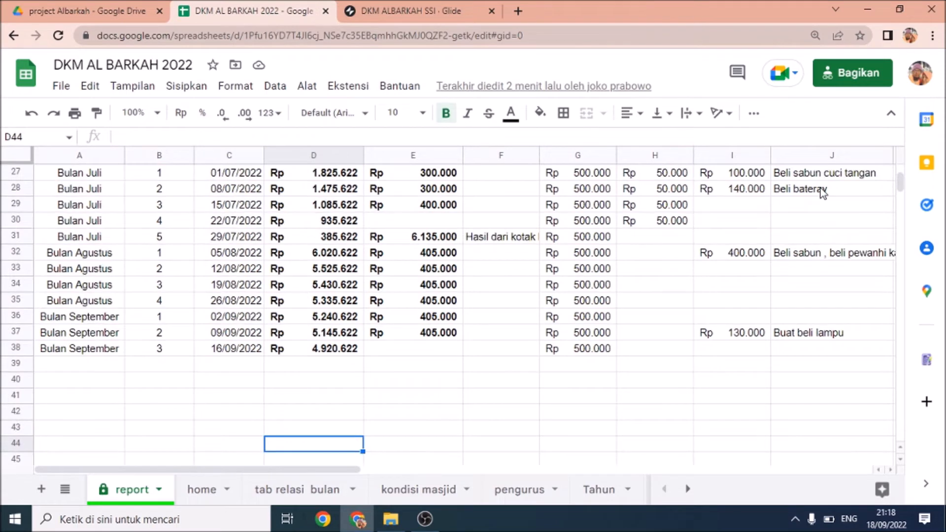
key("Right")
key("Right")
key("Right")
key("Right")
scroll(204, 365, "up", 10)
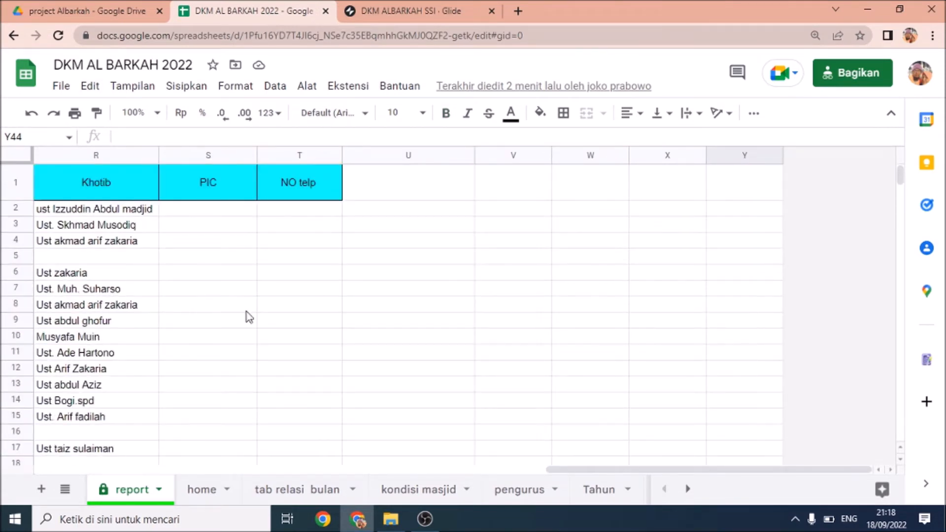
Return to Glide and remove the No kontak row from the Basic Table below the header hint
left_click(380, 15)
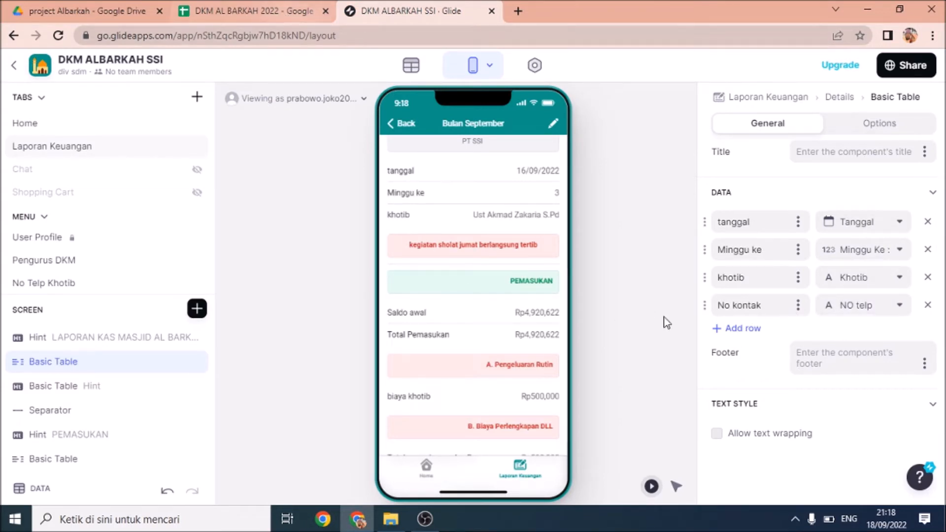
left_click(928, 305)
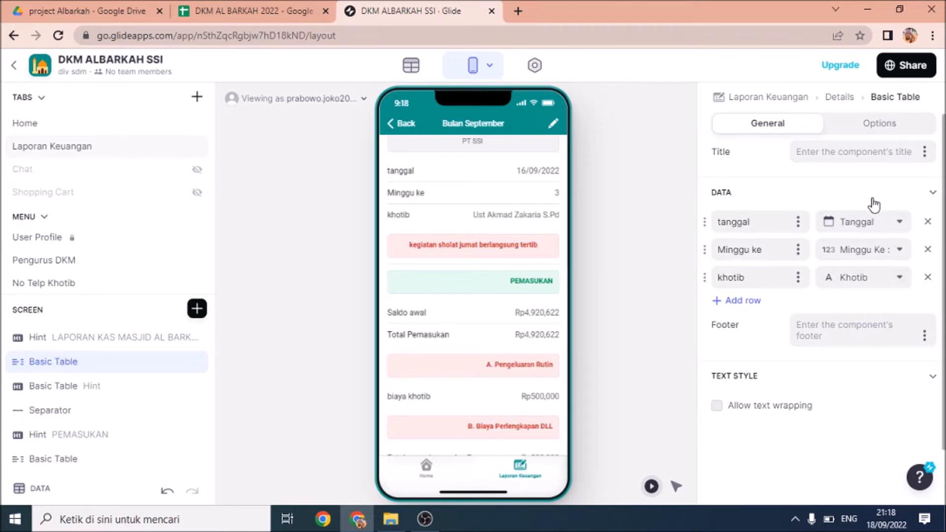
Examine the tanggal, Minggu ke and khotib row labels and the columns available for the tanggal row
left_click(763, 224)
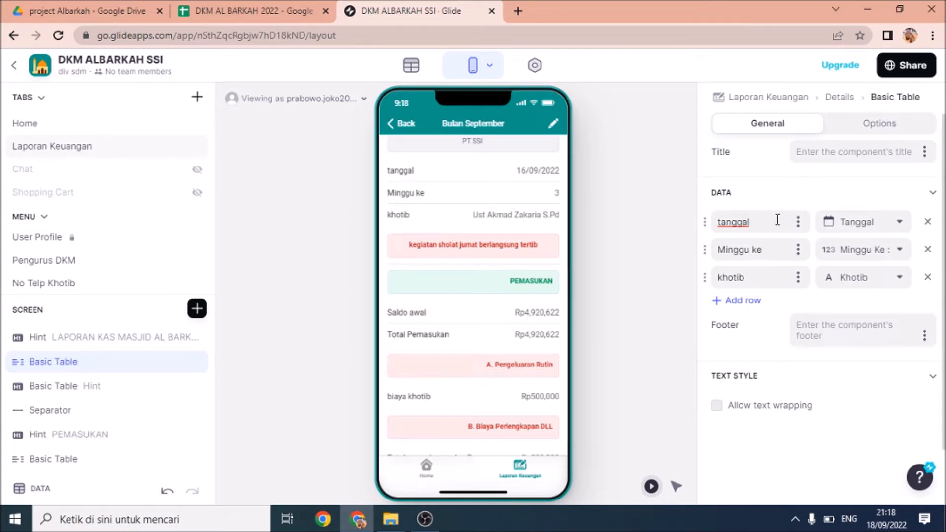
left_click_drag(759, 220, 719, 221)
left_click_drag(769, 250, 711, 254)
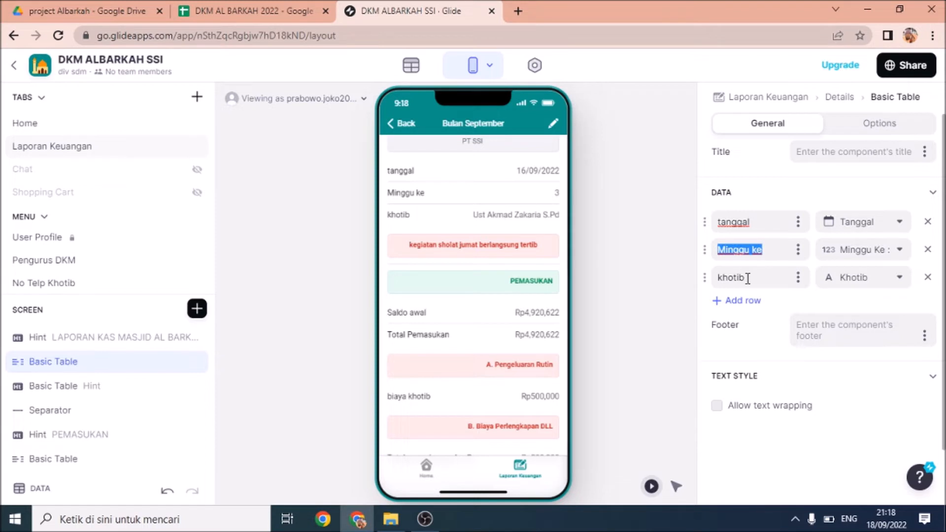
left_click_drag(748, 278, 704, 278)
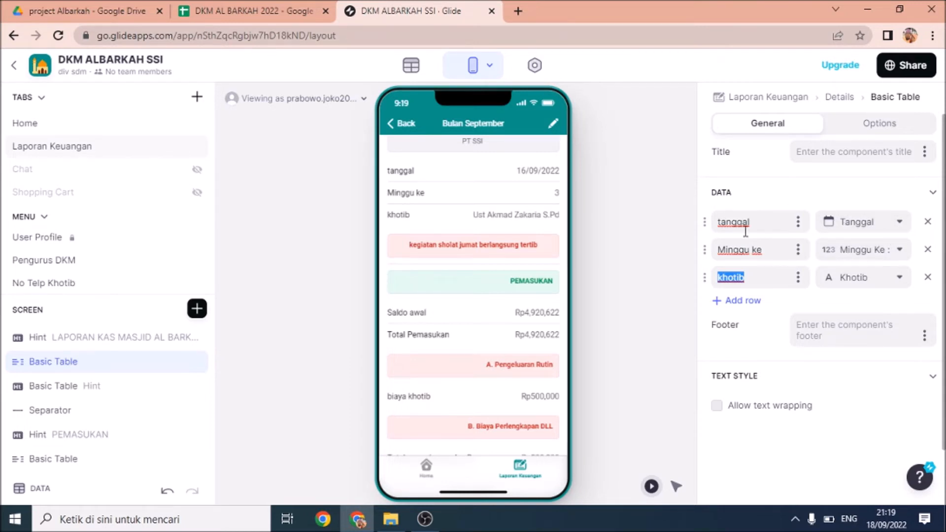
left_click(900, 224)
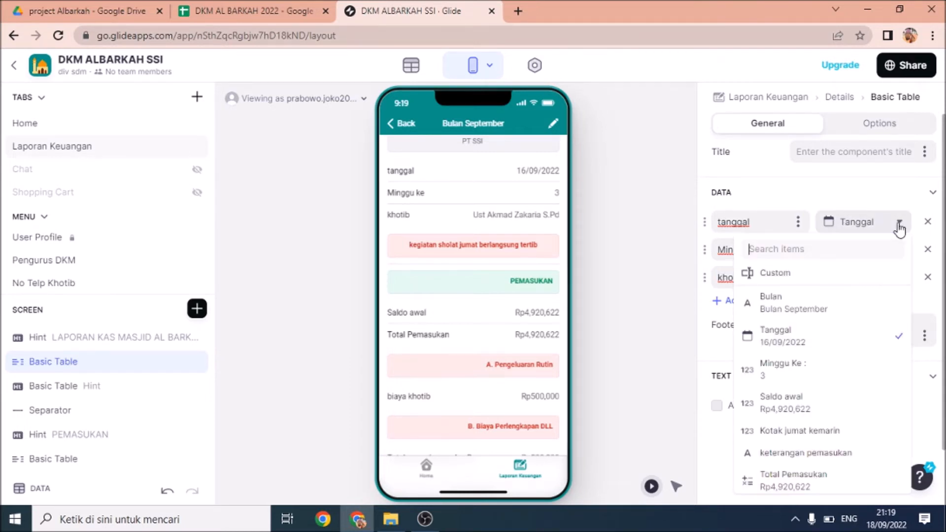
left_click(844, 195)
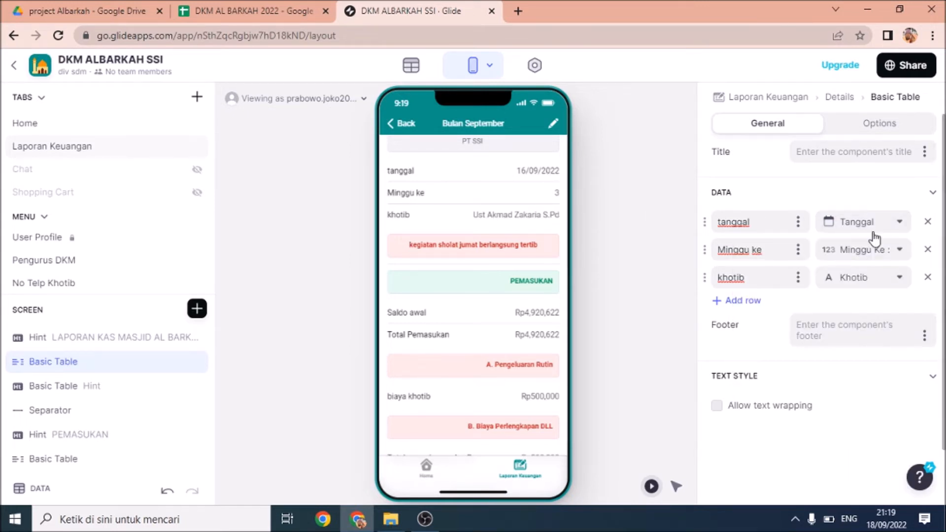
Compare the report sheet's Bulan, Minggu Ke and Tanggal column headings with the Basic Table rows in Glide
left_click(276, 12)
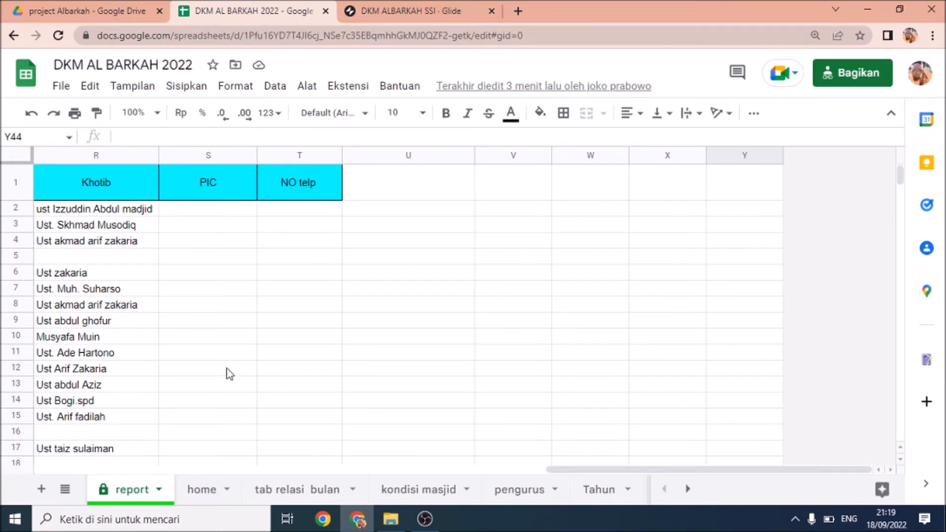
left_click_drag(551, 467, 37, 469)
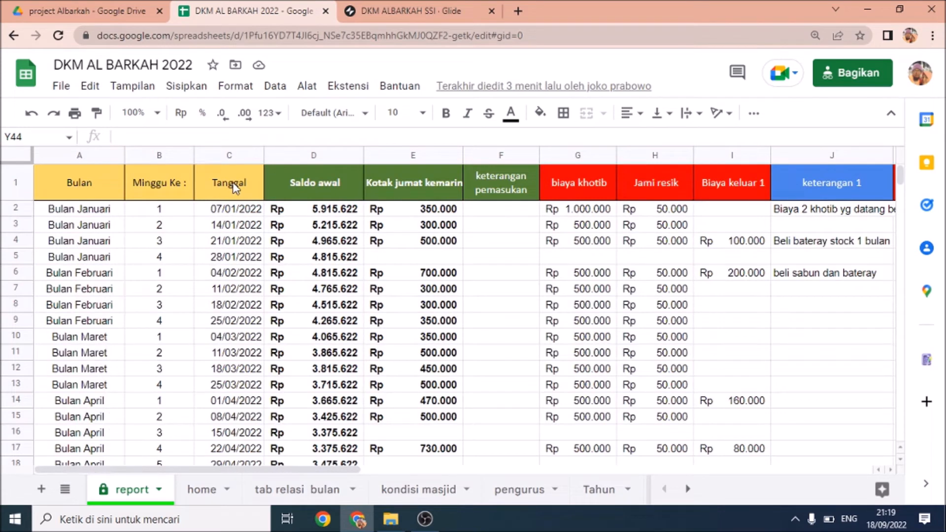
left_click(395, 9)
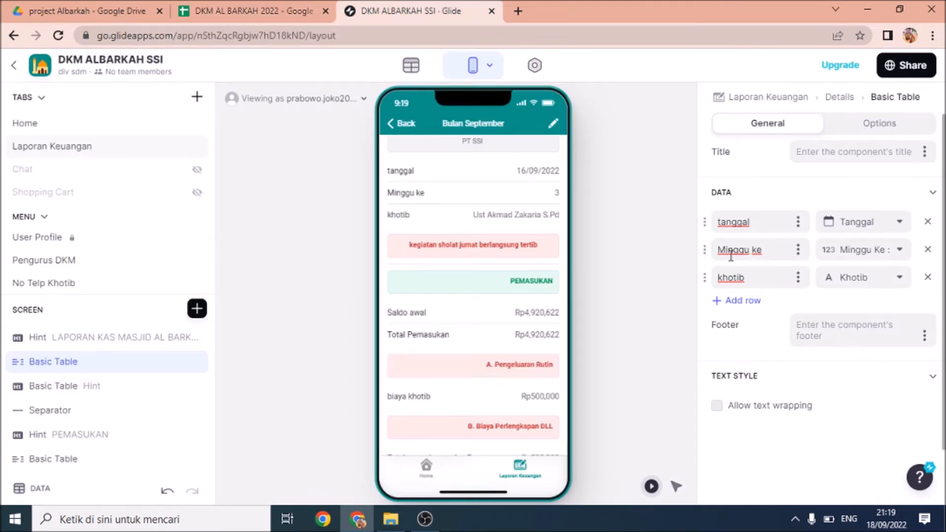
left_click(241, 10)
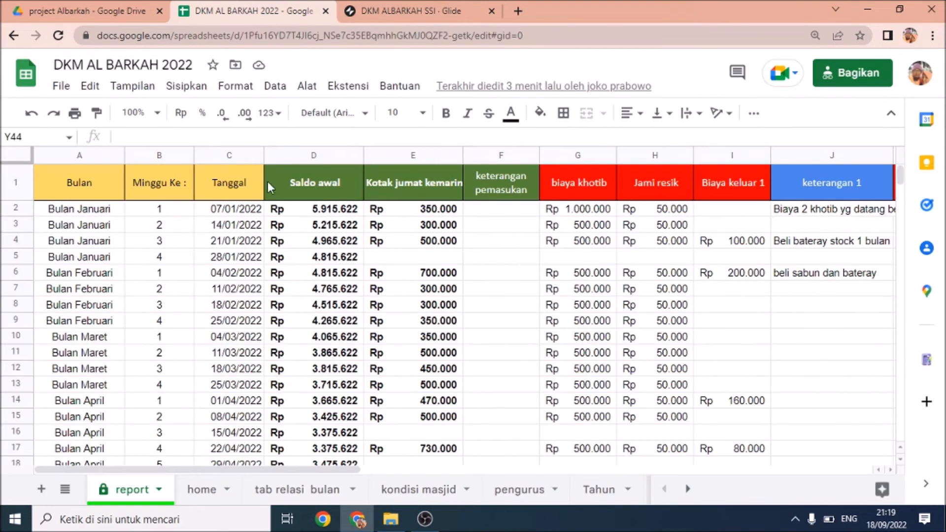
Compare the Basic Table rows in Glide with the report sheet's columns from keterangan 1 through keterangan aktifitas to Khotib
left_click(389, 12)
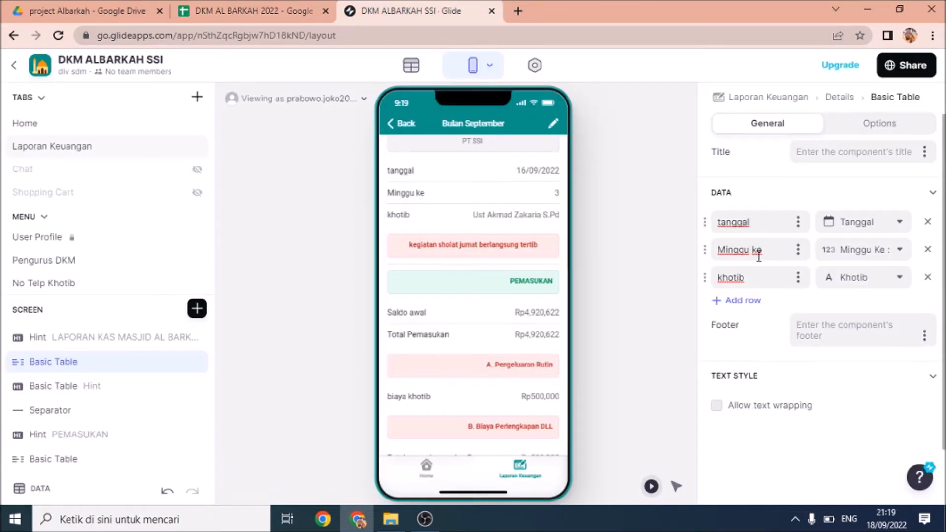
left_click(241, 10)
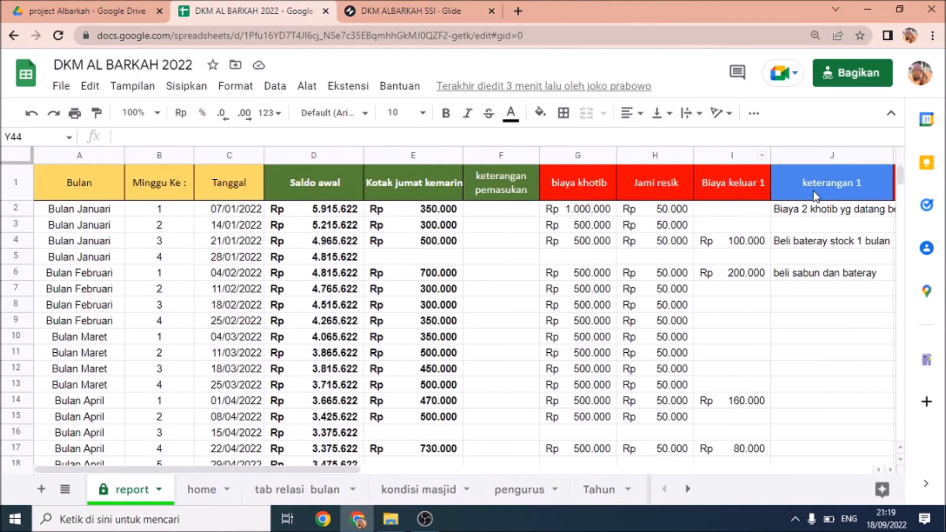
left_click(827, 195)
key("Right")
key("Right")
key("Right")
key("Right")
key("Right")
key("Right")
key("Right")
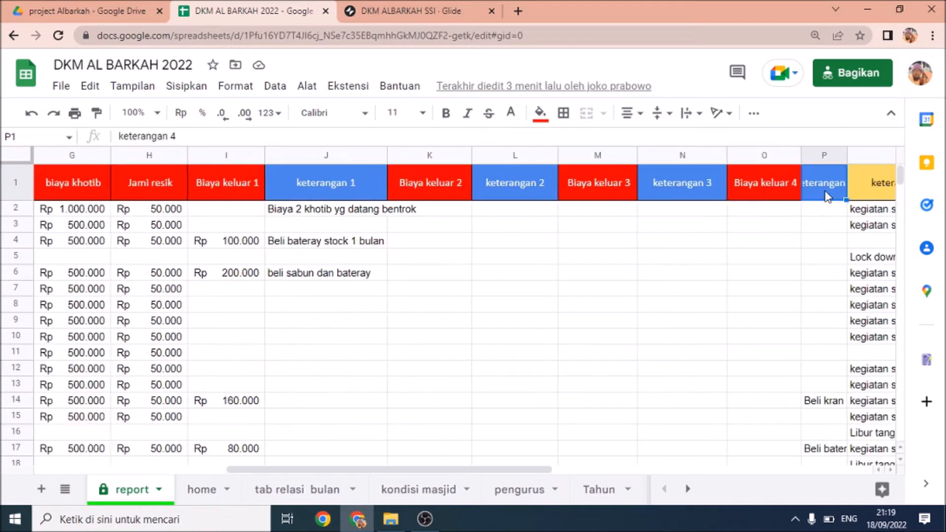
key("Right")
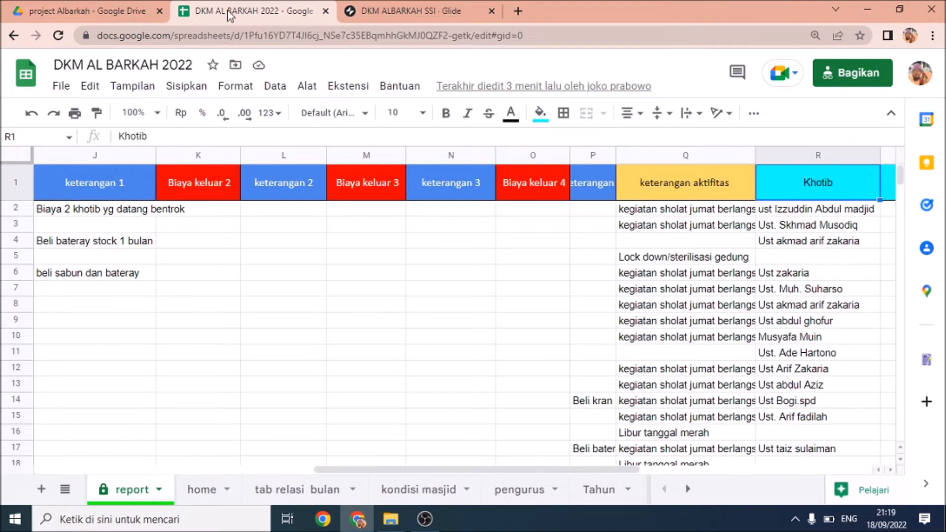
Return to Glide and examine the columns available for the title of the activity hint below the khotib row
left_click(377, 12)
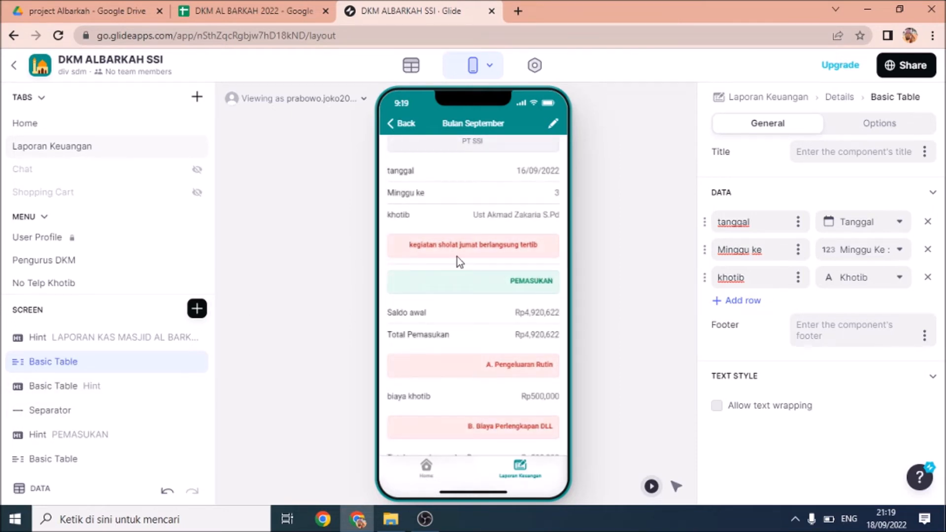
left_click(76, 390)
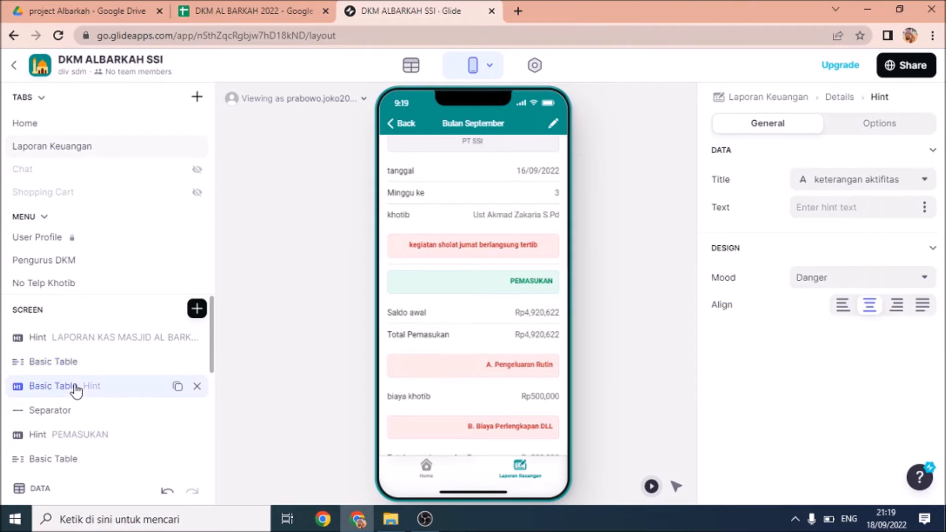
left_click(924, 181)
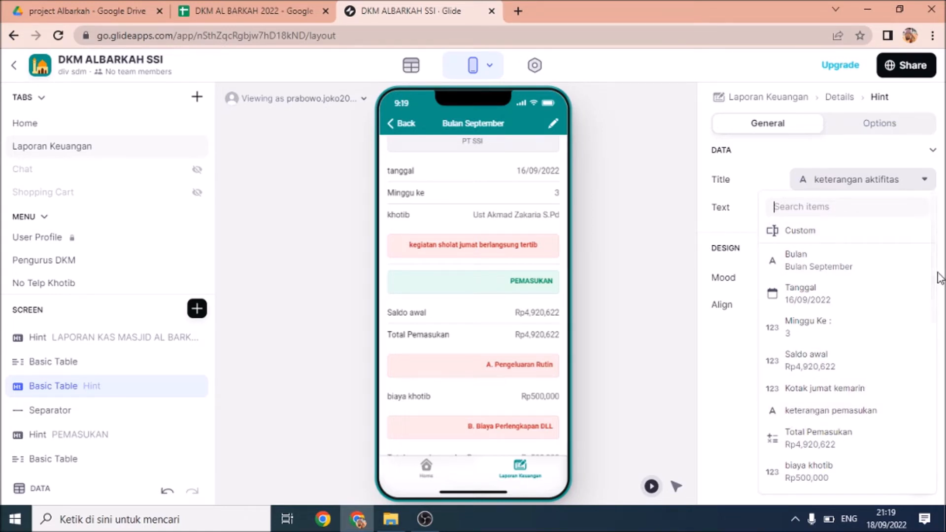
left_click(940, 300)
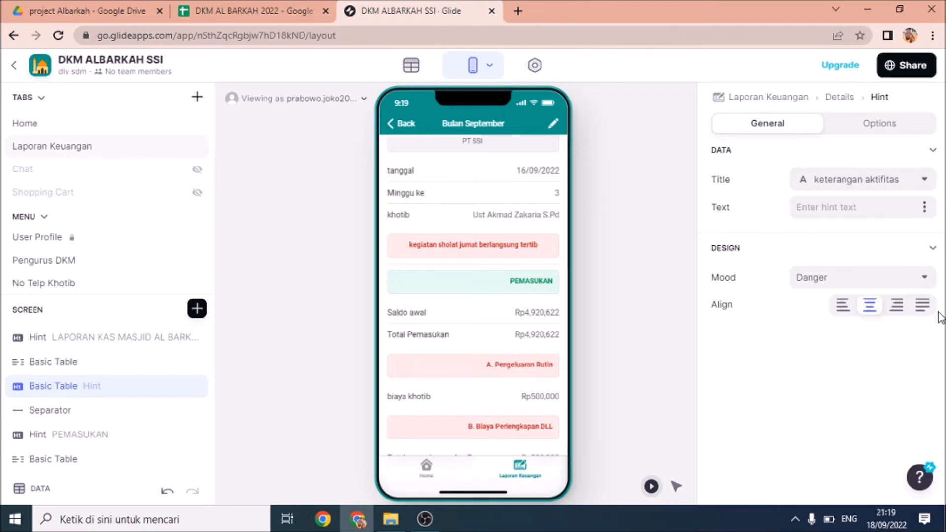
Examine the source columns available for the hint's title and the keterangan aktifitas column in the Google Sheets report sheet
left_click(925, 180)
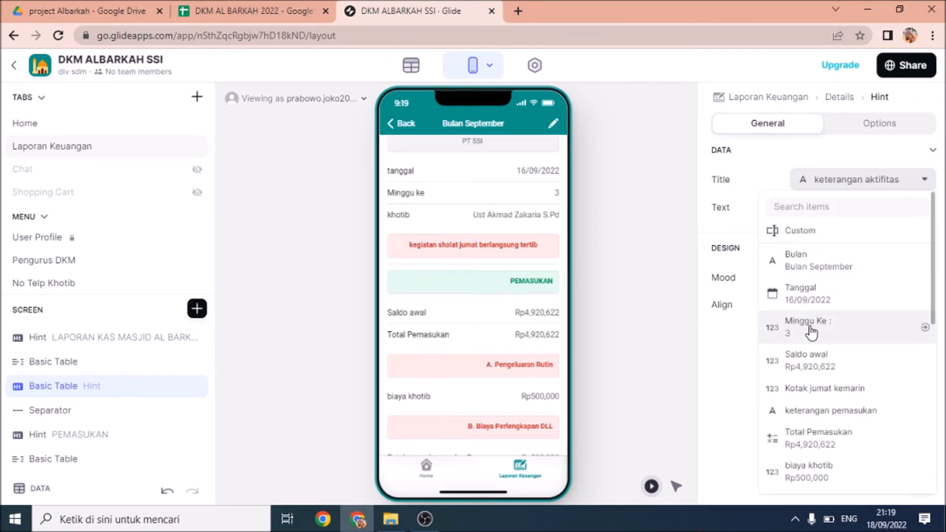
scroll(818, 419, "down", 3)
scroll(816, 425, "down", 3)
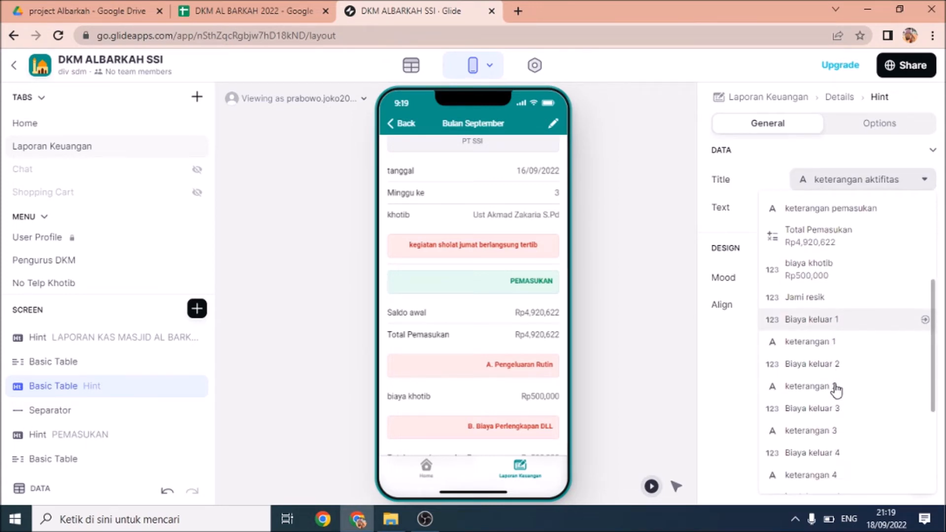
scroll(836, 389, "down", 5)
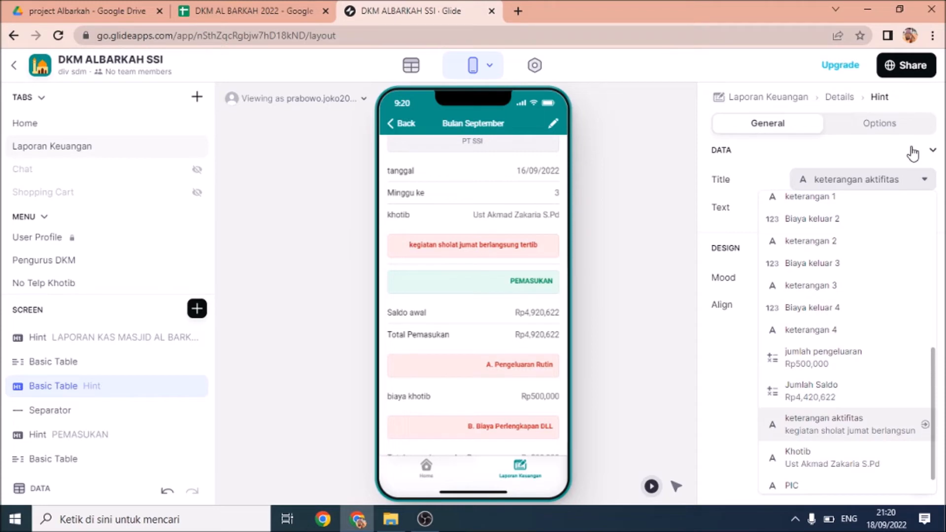
left_click(250, 15)
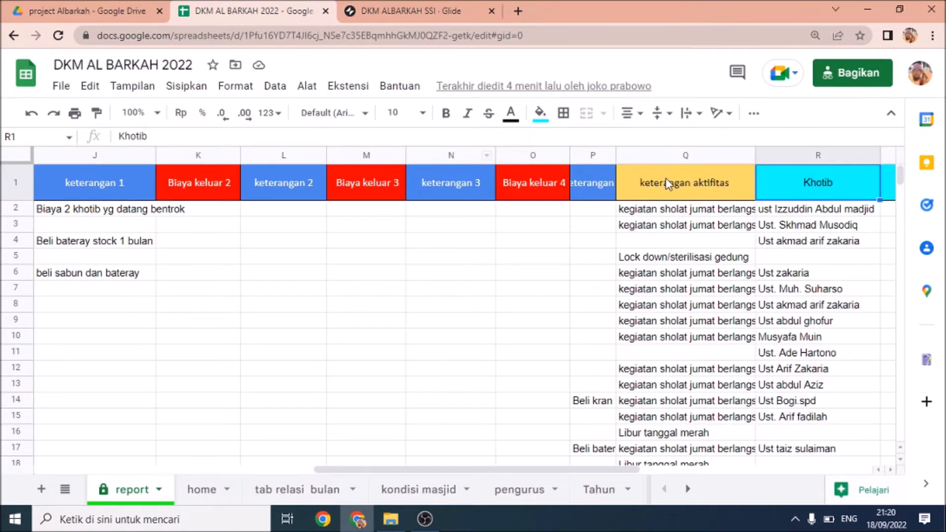
left_click(393, 13)
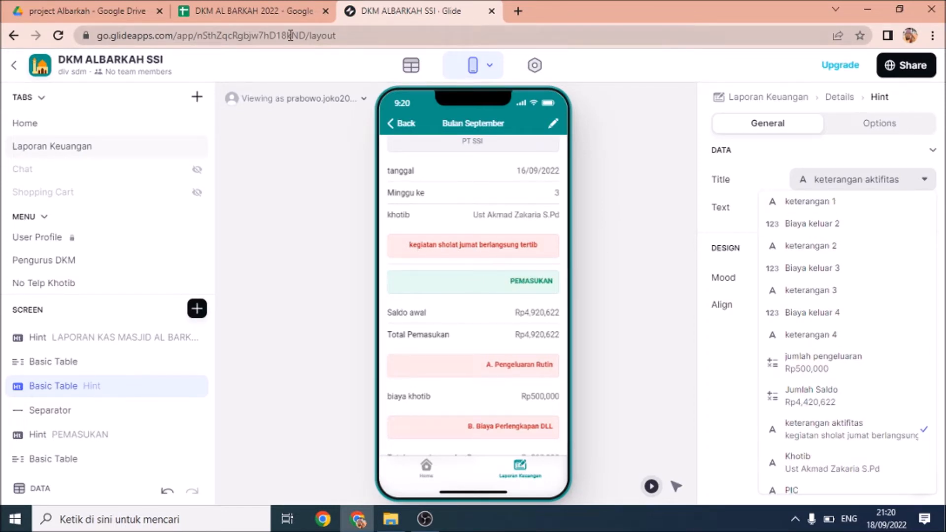
Switch to the Google Sheets workbook and review the activity condition list in the kondisi masjid sheet
left_click(271, 11)
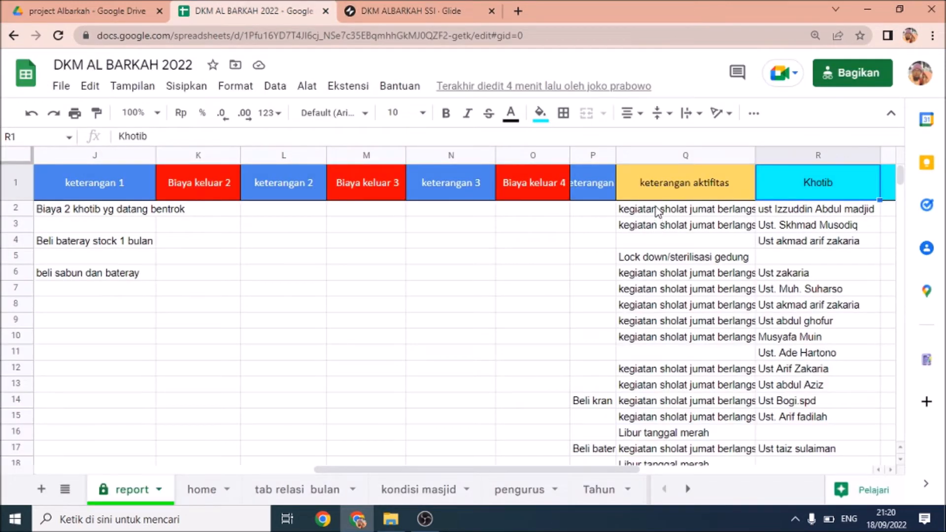
left_click(439, 492)
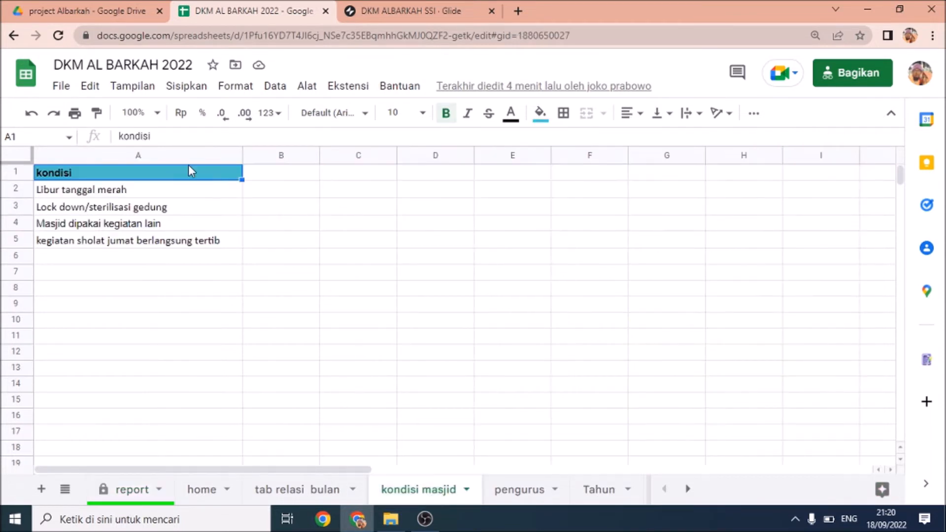
left_click_drag(79, 195, 224, 245)
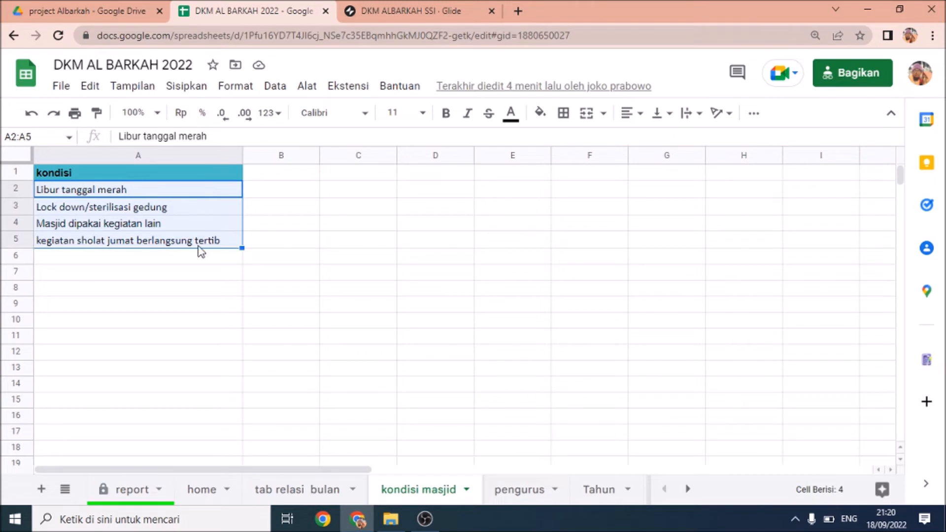
left_click(132, 260)
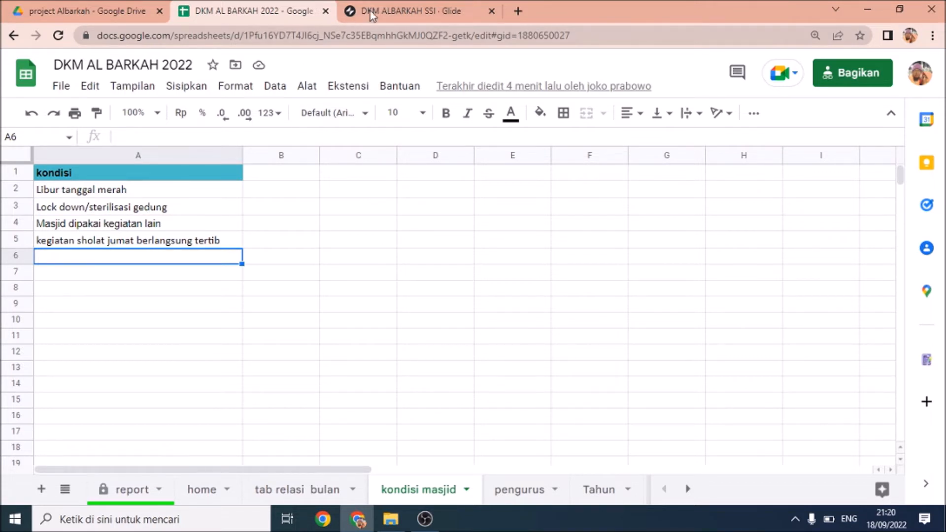
Switch back to Glide and examine the data rows and source columns of the Basic Table under the PEMASUKAN hint
left_click(392, 6)
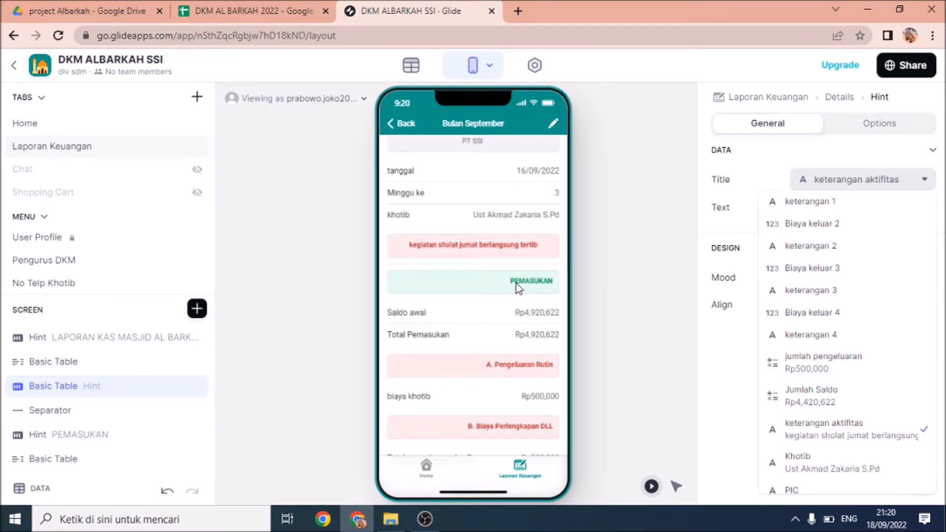
scroll(139, 433, "down", 1)
left_click(67, 392)
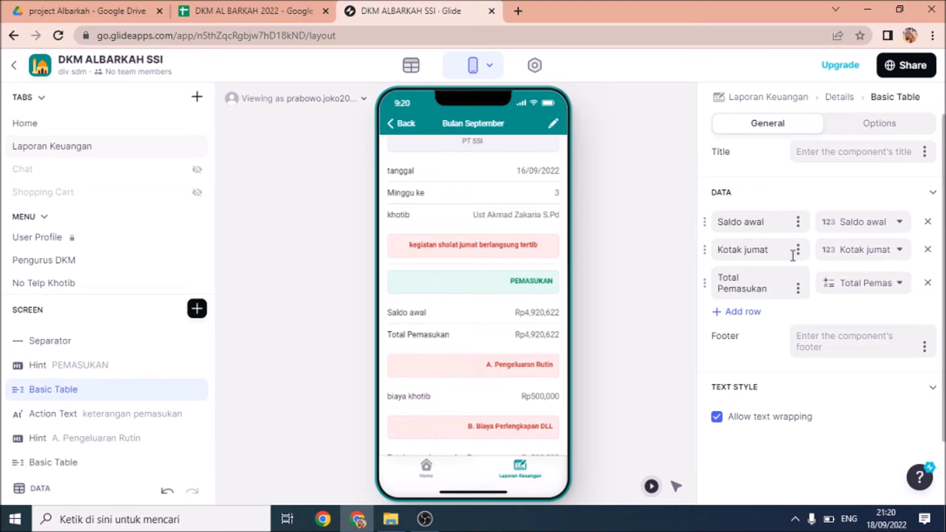
left_click_drag(772, 223, 710, 222)
left_click_drag(768, 249, 713, 249)
left_click(742, 278)
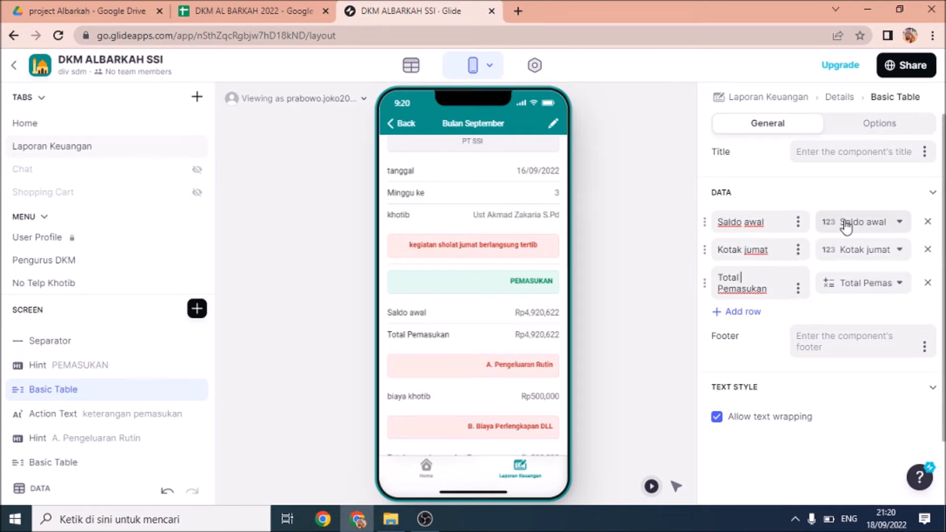
left_click(899, 222)
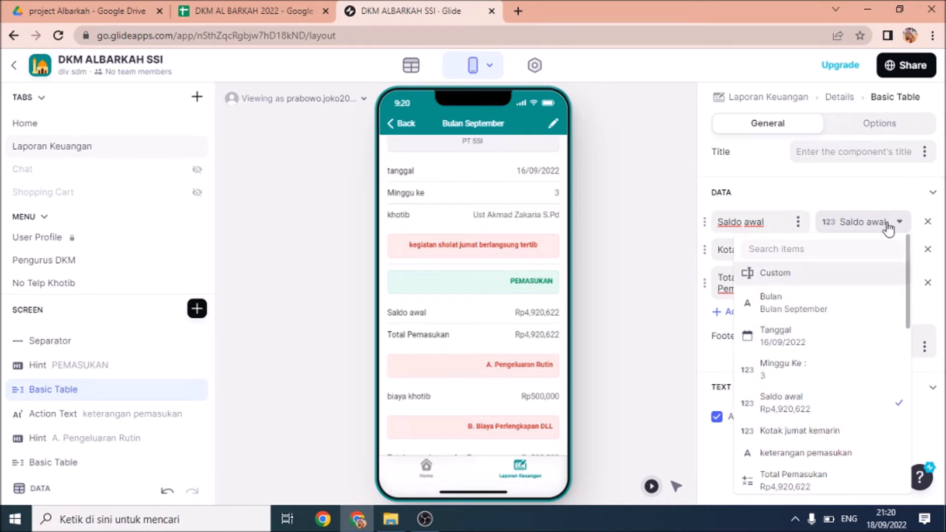
left_click(882, 193)
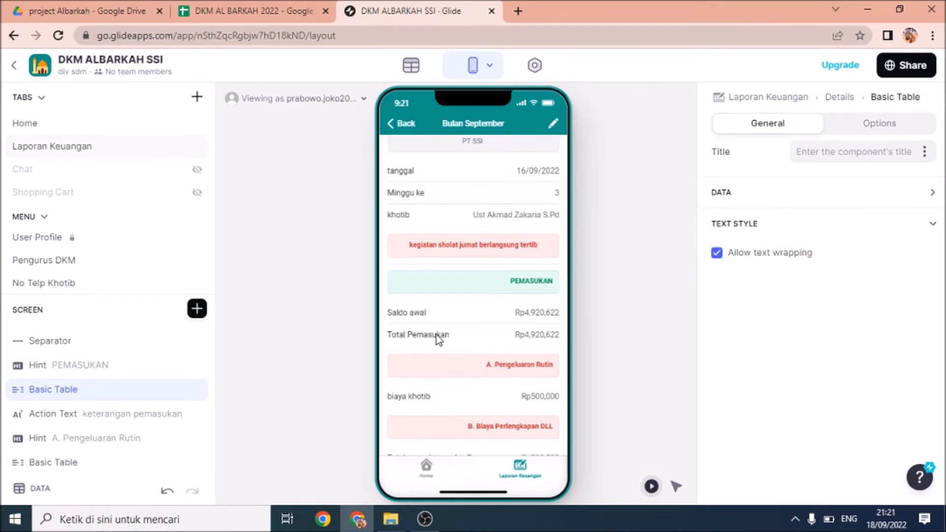
double_click(43, 391)
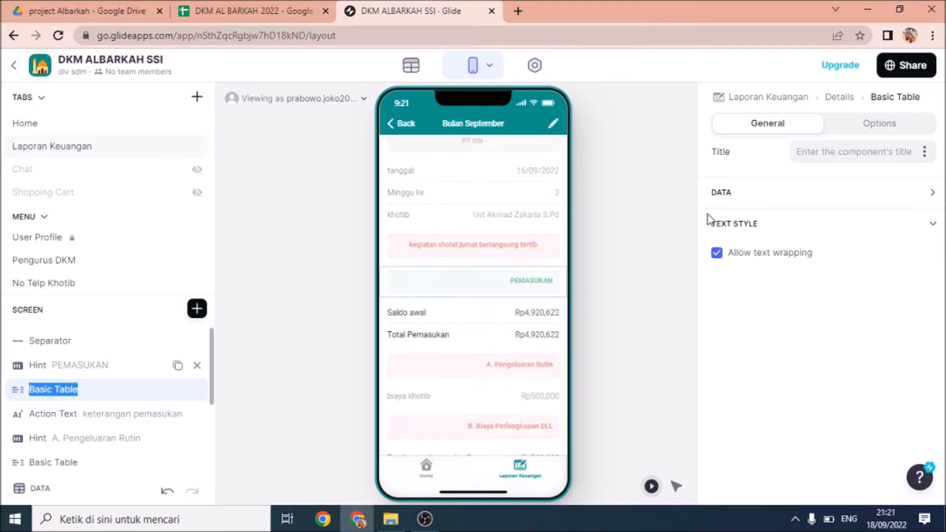
left_click(931, 196)
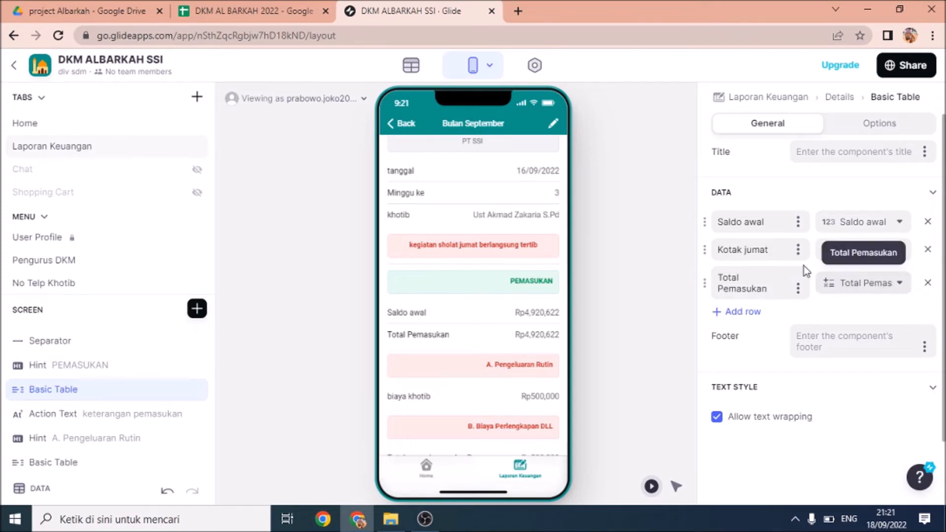
Open the report table in the Data Editor and open the Total Pemasukan math column for editing
left_click(246, 11)
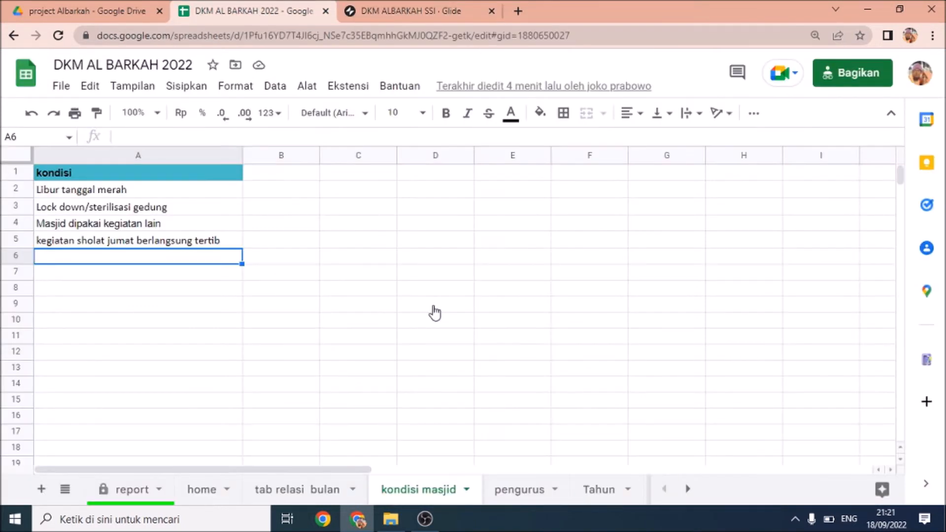
left_click(437, 11)
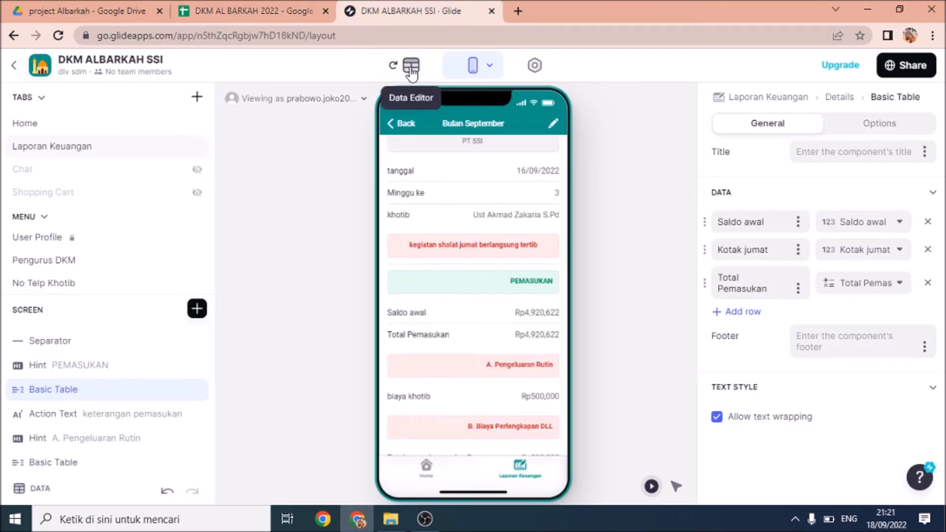
left_click(412, 69)
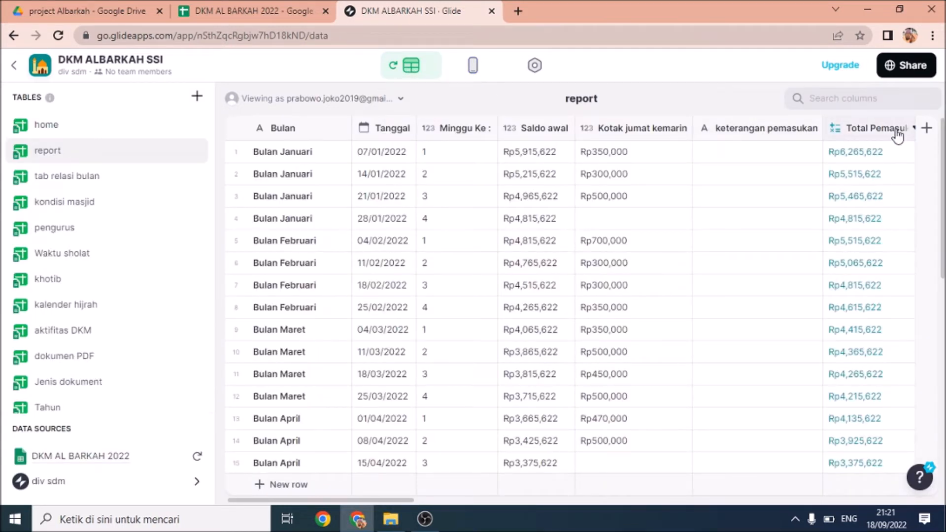
left_click_drag(397, 499, 451, 502)
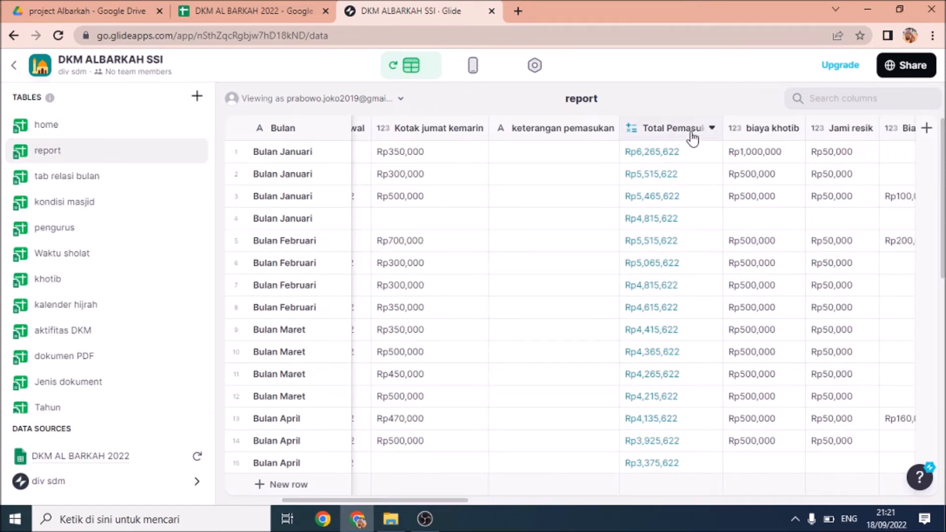
left_click(712, 129)
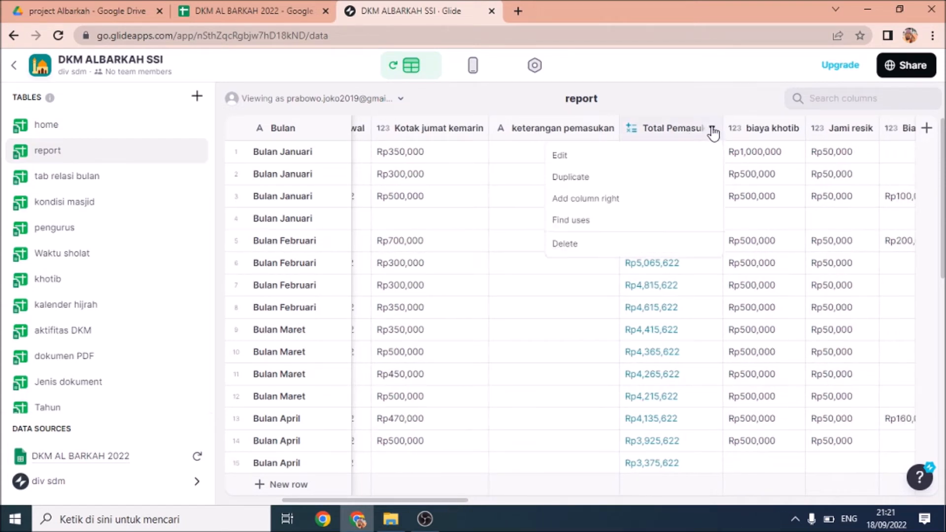
left_click(565, 155)
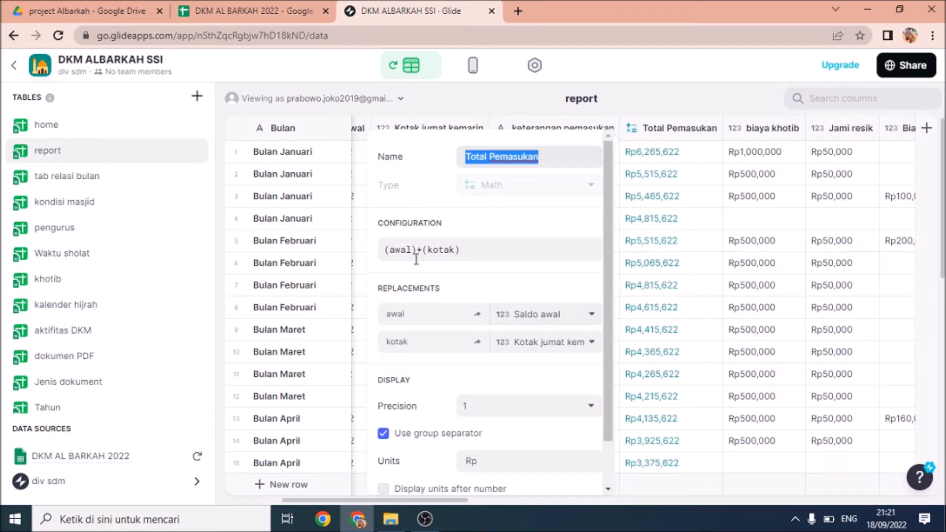
Extend the Total Pemasukan formula to (awal)+(kotak)+DONASI and check the source columns offered for the DONASI replacement
left_click(469, 255)
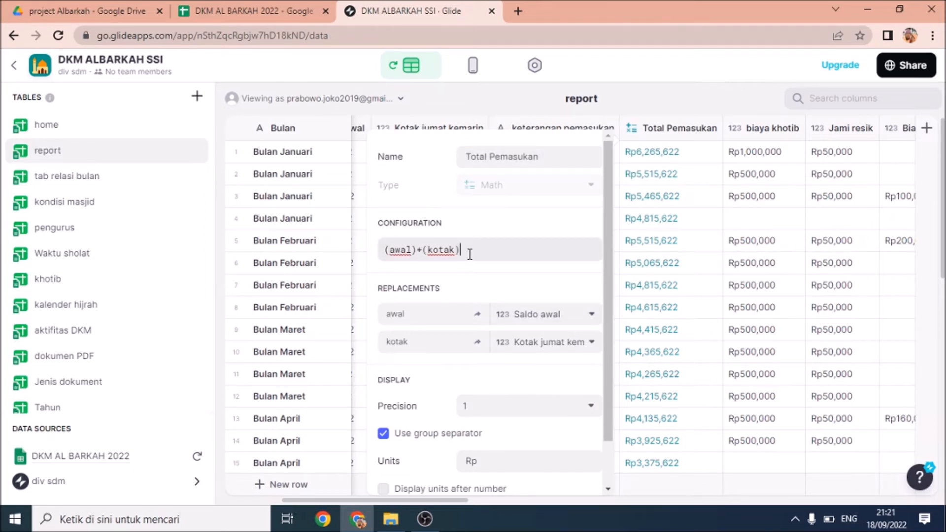
type("+")
type("DO")
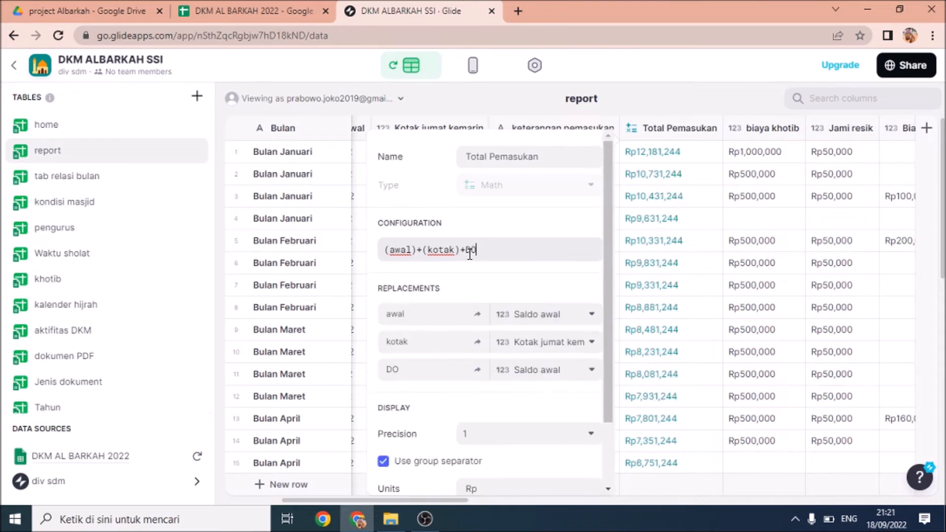
type("NASI")
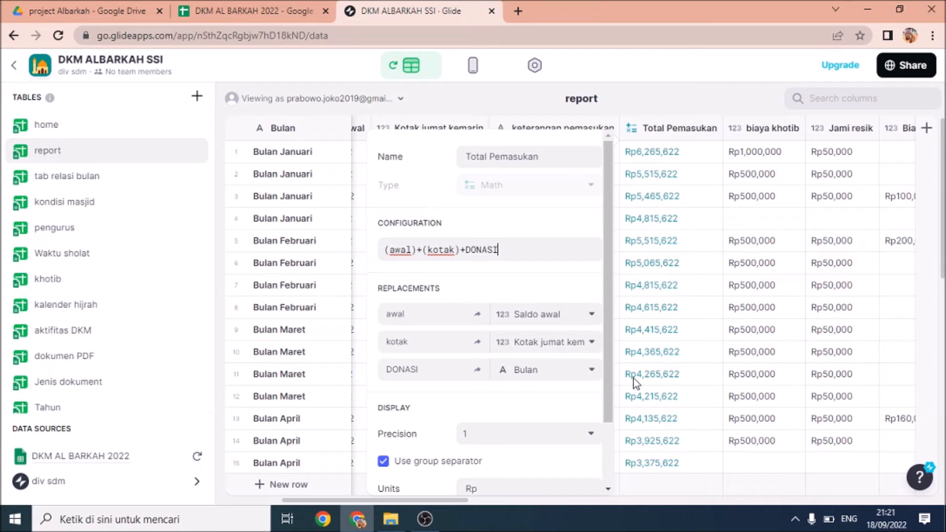
left_click(592, 373)
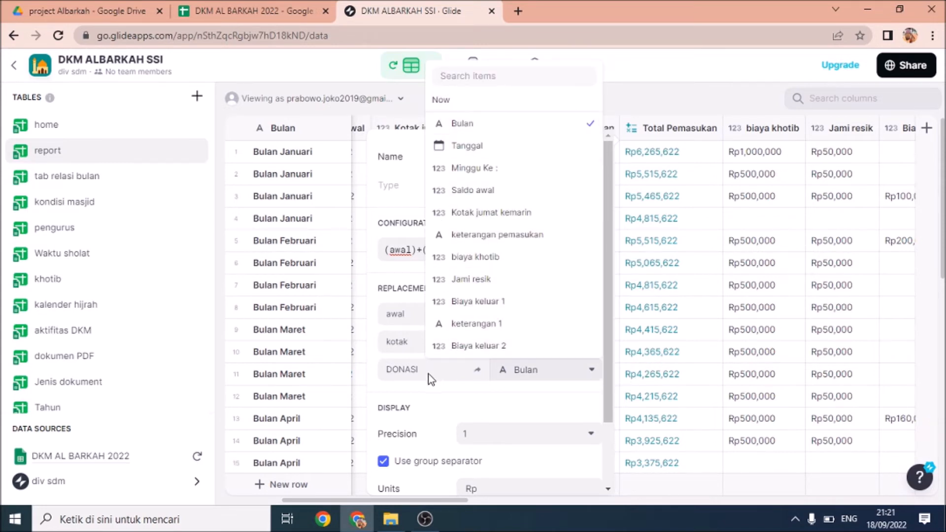
scroll(512, 345, "down", 1)
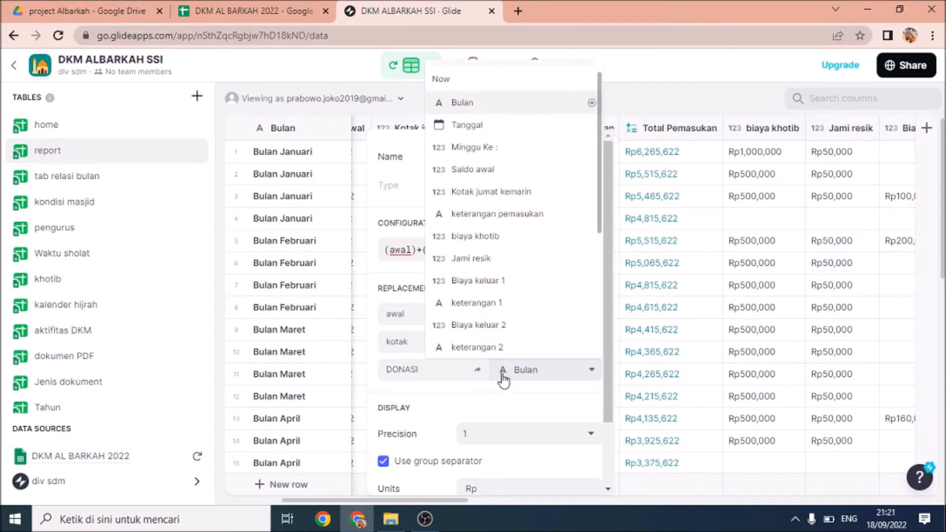
left_click(515, 379)
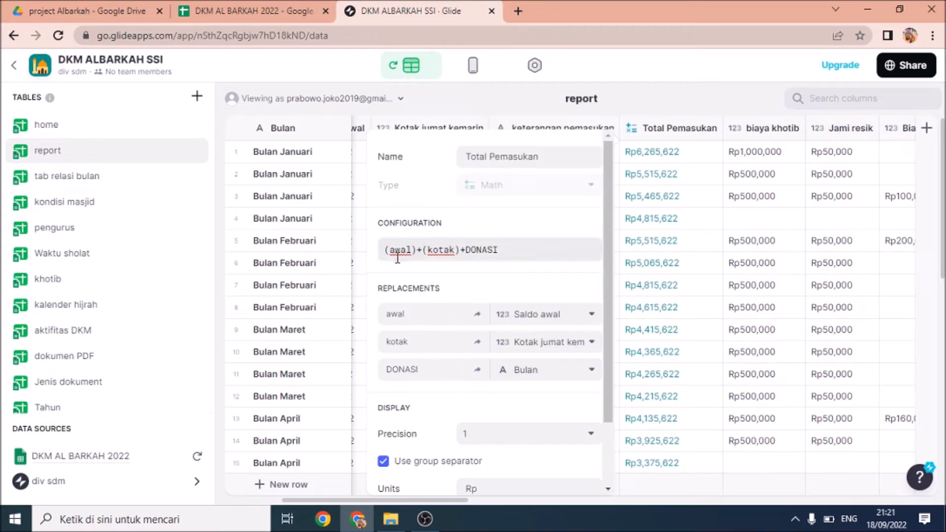
Examine the Total Pemasukan formula, its awal, kotak and DONASI replacements, and the display settings
left_click_drag(390, 250, 418, 254)
left_click(418, 250)
left_click_drag(609, 341, 610, 402)
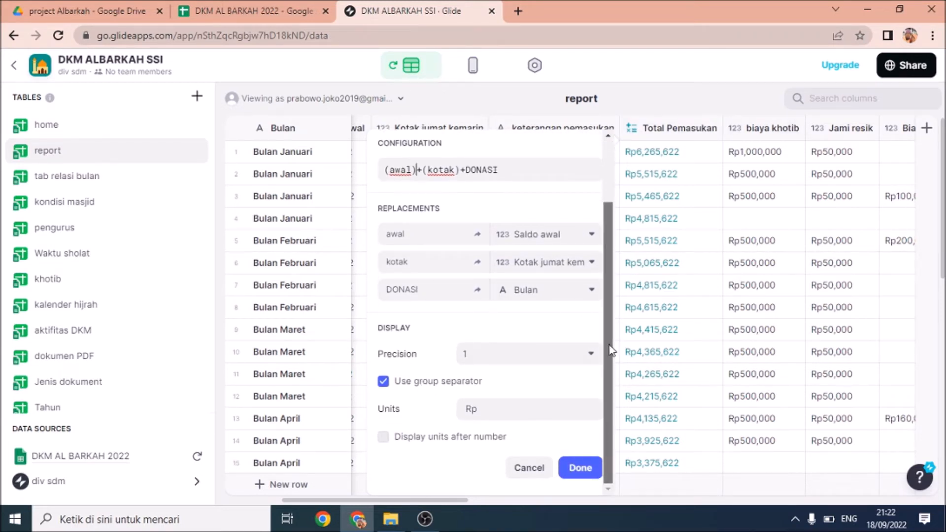
left_click_drag(609, 306, 620, 253)
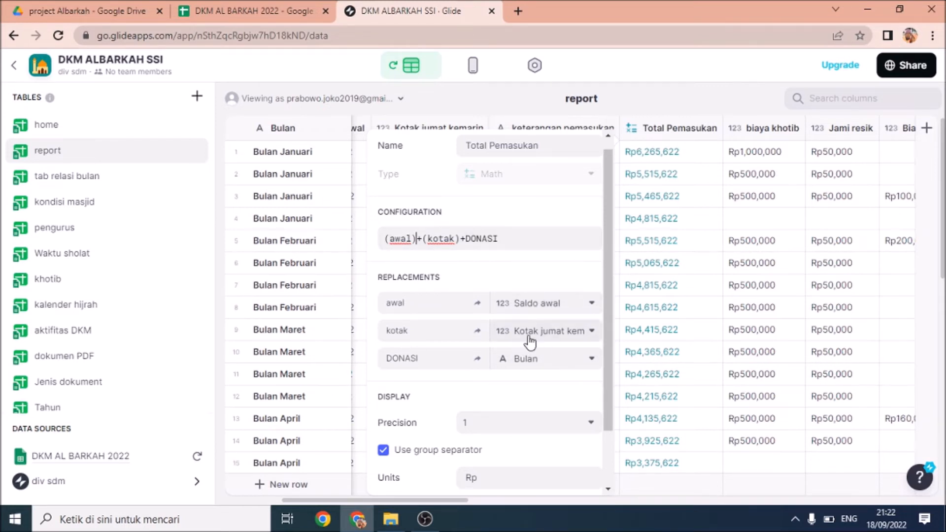
Check the source columns offered for the kotak replacement and close the Total Pemasukan column editor without saving
left_click(574, 326)
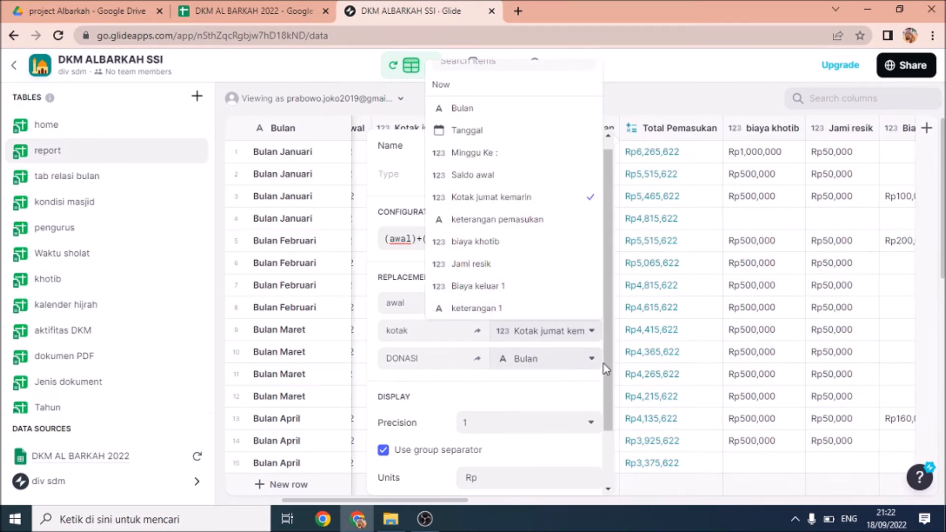
left_click_drag(607, 369, 610, 436)
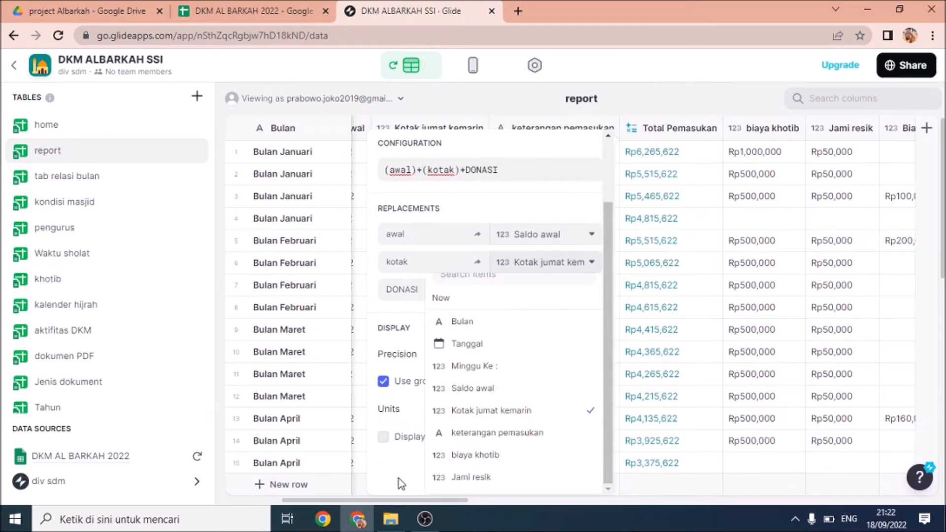
left_click_drag(609, 210, 402, 152)
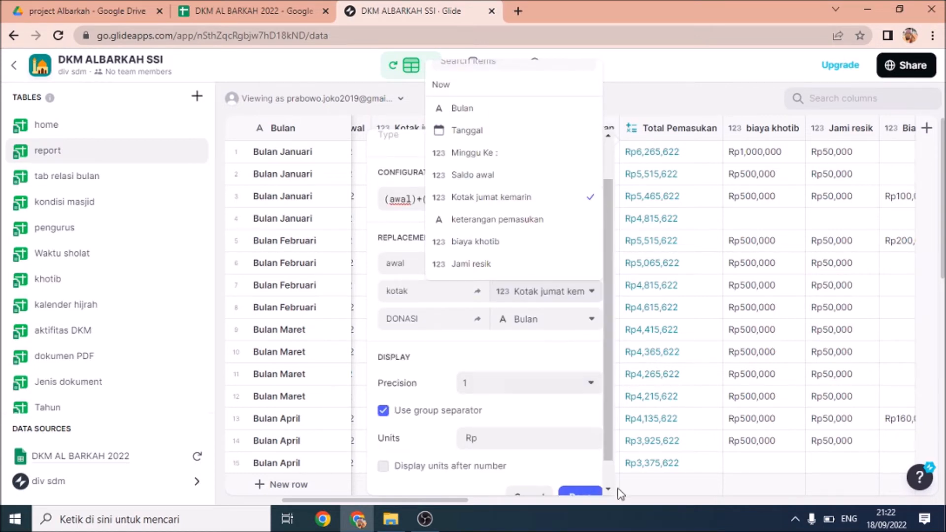
scroll(625, 488, "down", 6)
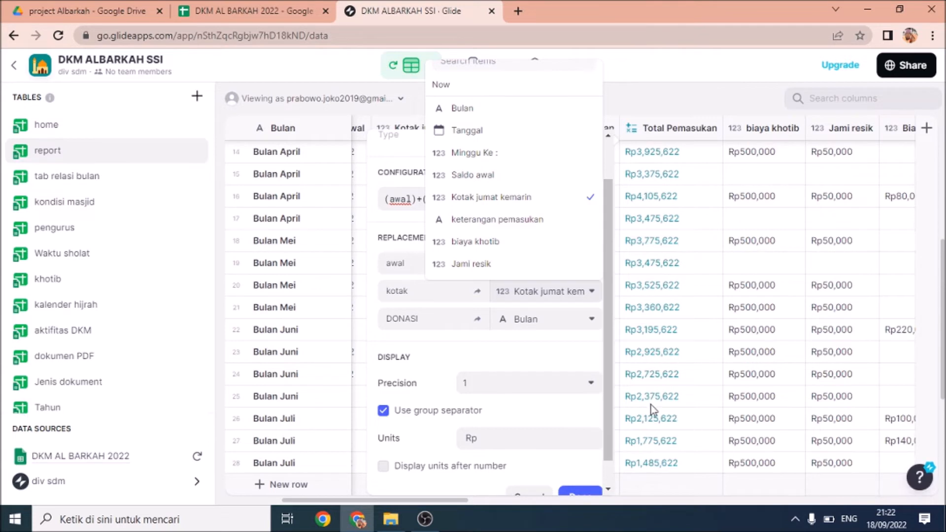
left_click_drag(610, 388, 602, 459)
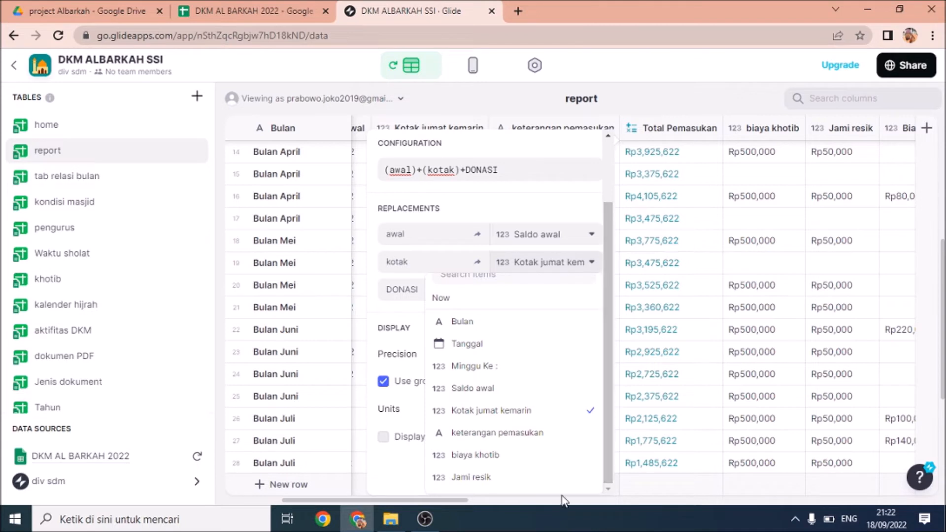
scroll(561, 495, "down", 1)
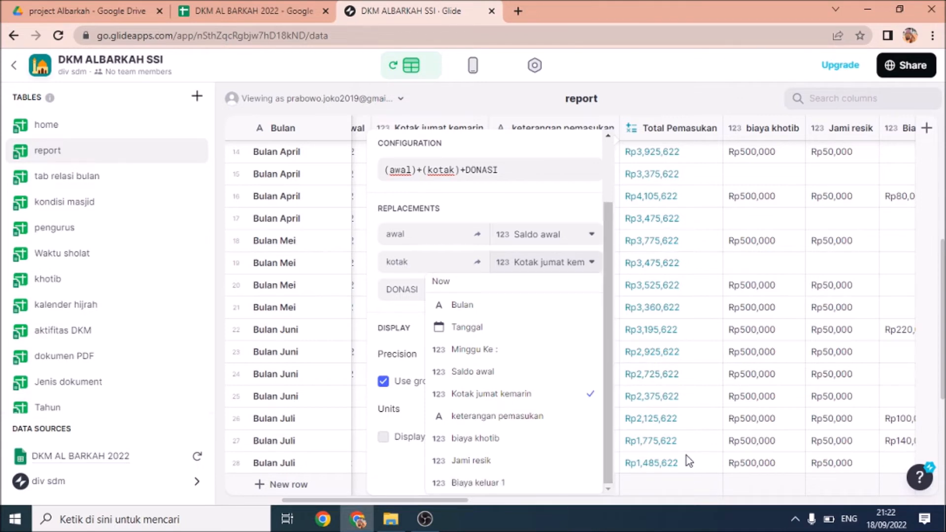
left_click(912, 265)
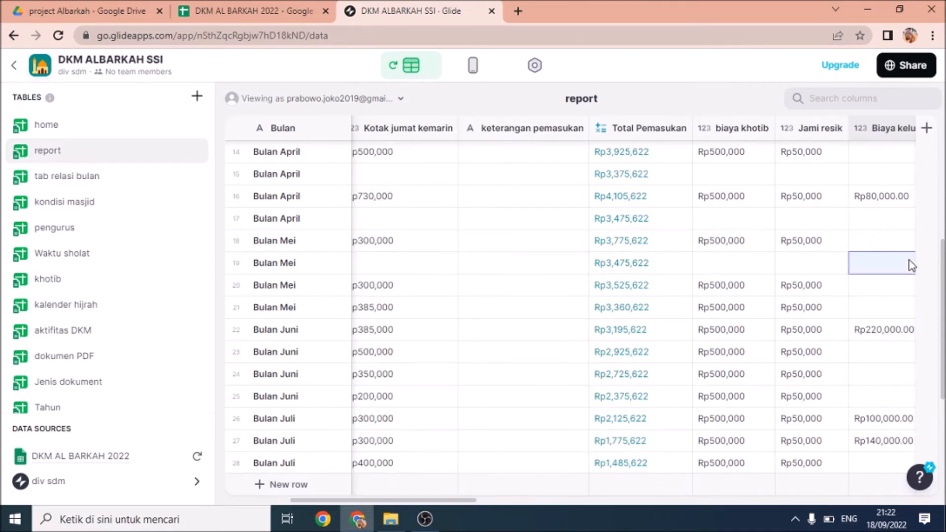
Examine the Saldo awal and Kotak jumat kemarin columns alongside Total Pemasukan in the report table
left_click(537, 151)
left_click(653, 152)
key("Left")
key("Left")
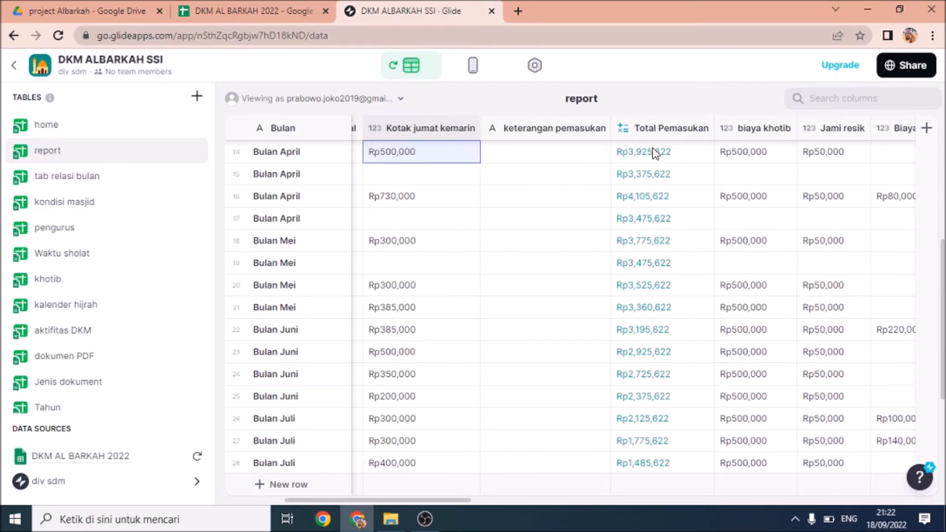
key("Left")
key("Left")
key("Right")
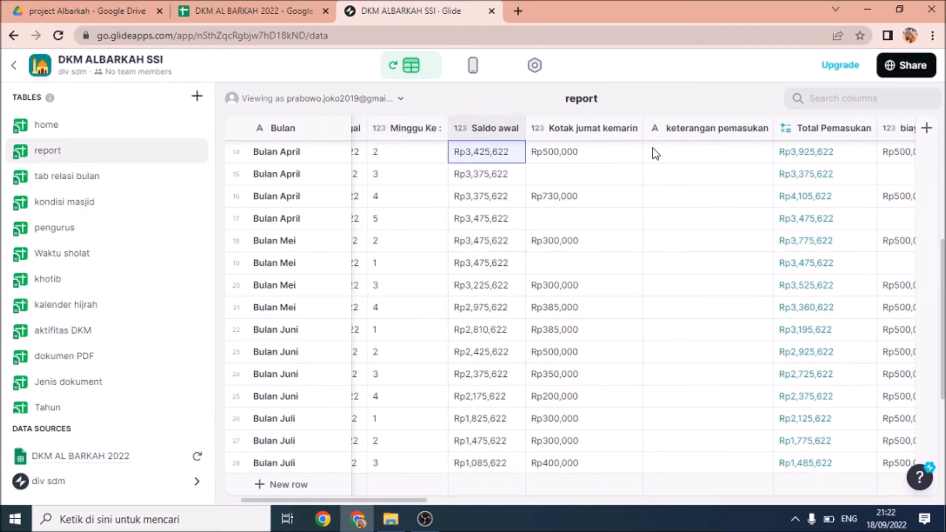
left_click(496, 129)
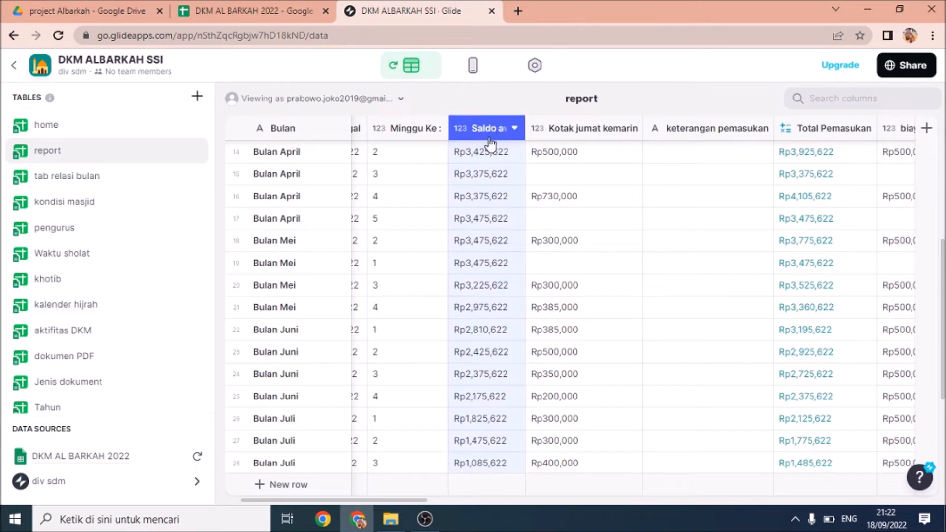
left_click(568, 129)
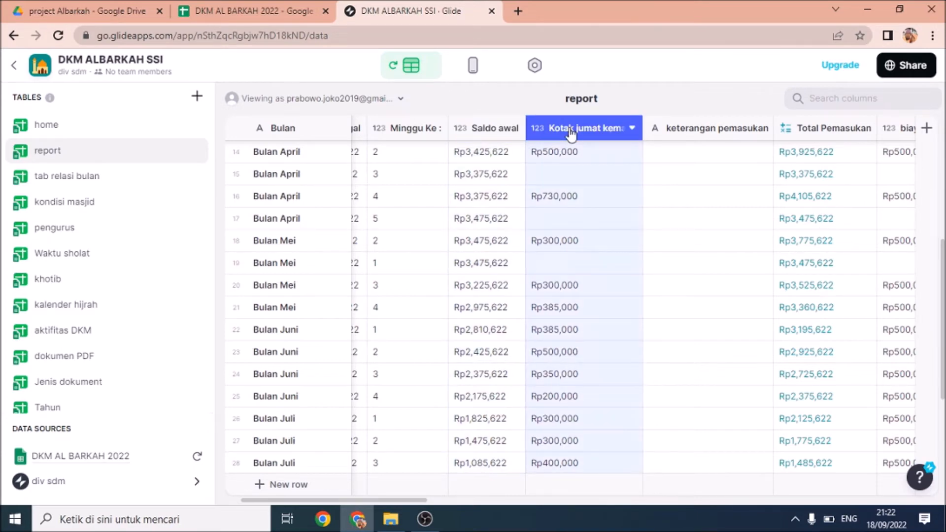
left_click(827, 154)
Switch to the Google Sheets workbook and find the Kotak jumat kemarin column in the report sheet
left_click(236, 12)
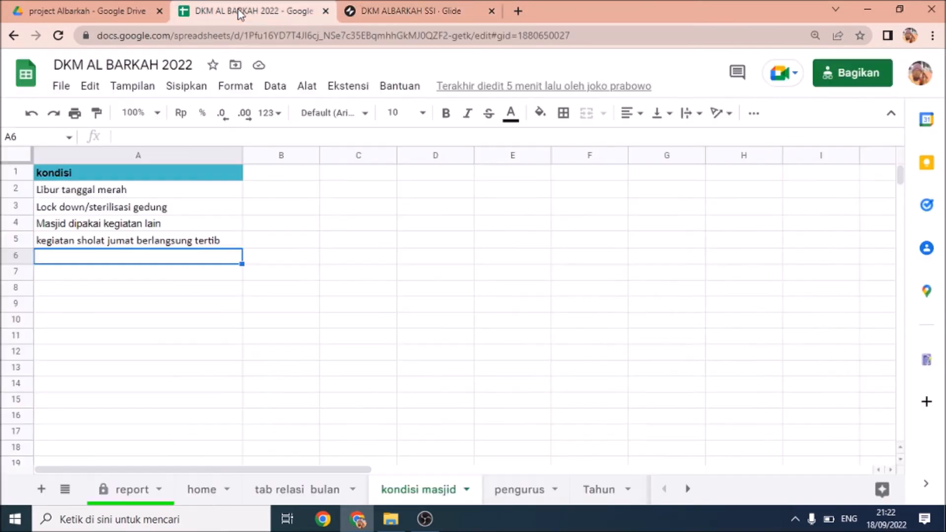
left_click(207, 177)
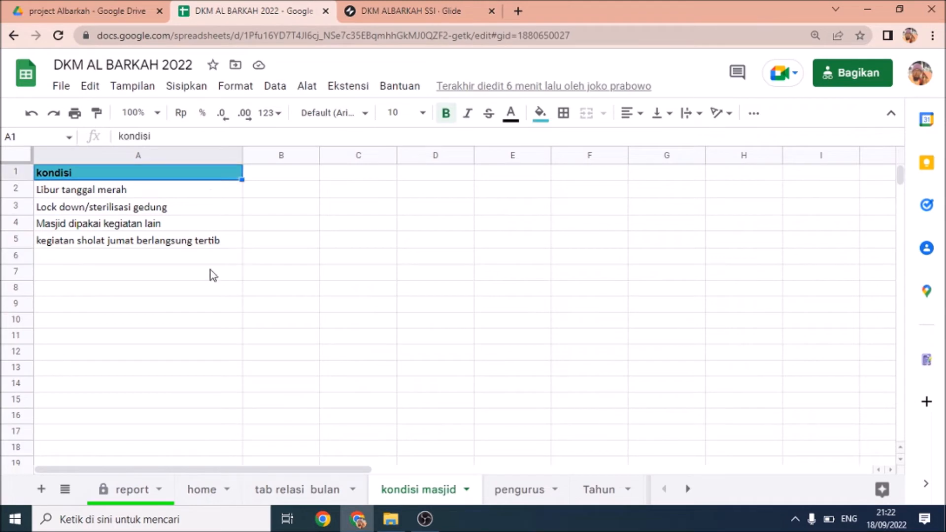
left_click(132, 491)
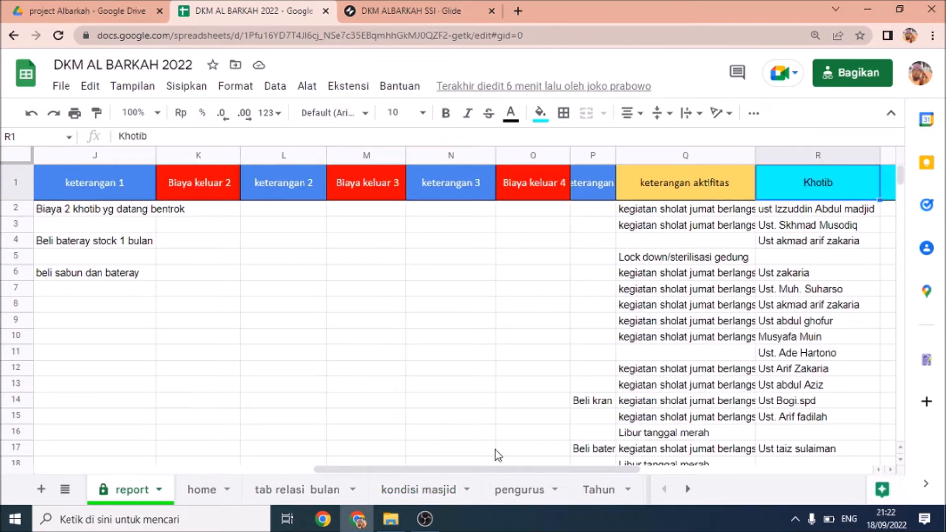
left_click(235, 226)
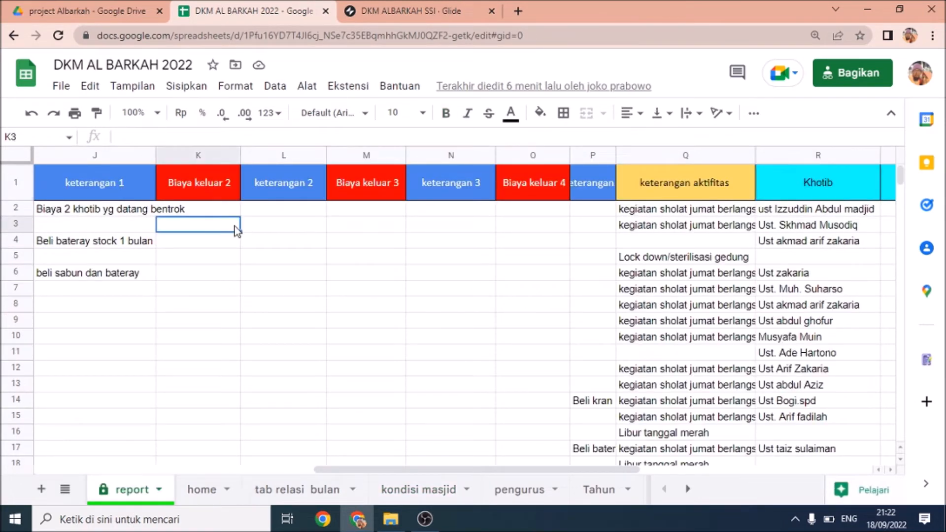
key("Left")
key("Left")
key("Left")
key("Left")
key("Left")
key("Left")
key("Up")
key("Up")
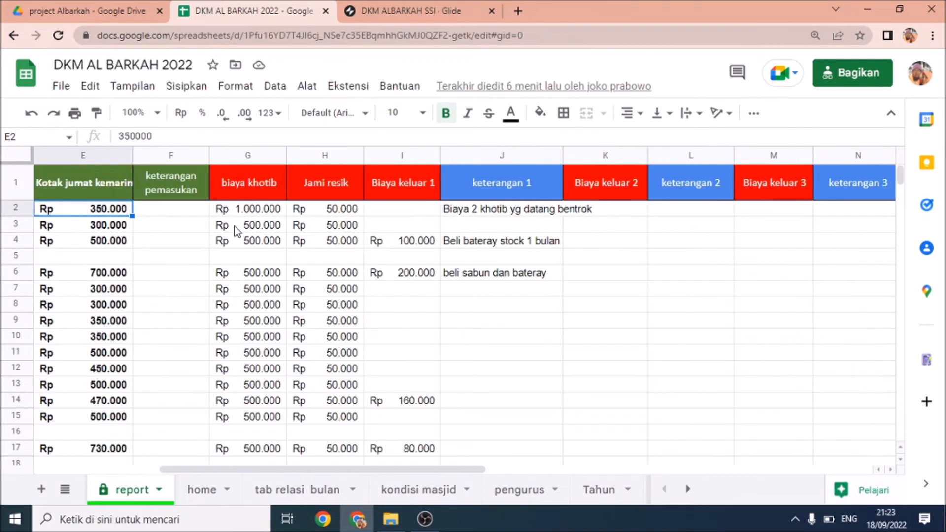
Review the report sheet's columns from Kotak jumat kemarin through the expense, activity and khotib columns to NO telp
key("Right")
key("Right")
key("Right")
key("Right")
key("Right")
key("Right")
key("Right")
key("Right")
key("Right")
key("Right")
key("Right")
key("Right")
key("Right")
key("Right")
key("Right")
key("Right")
key("Right")
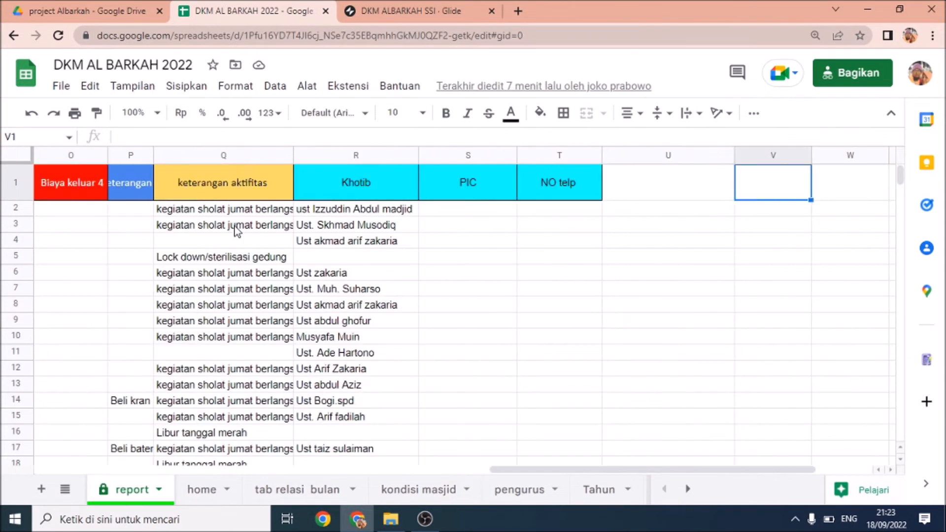
key("Left")
key("Left")
key("Left")
key("Left")
key("Left")
key("Left")
key("Left")
key("Left")
key("Left")
key("Left")
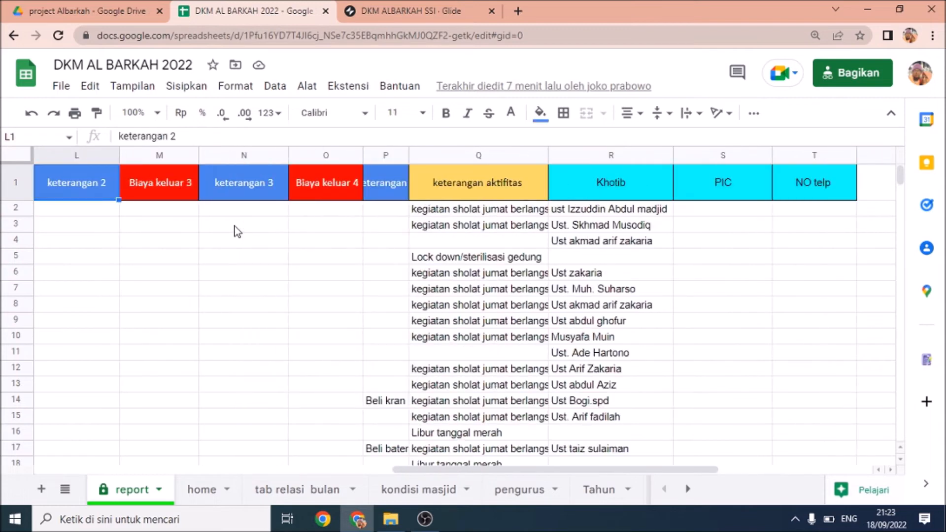
Enter the header TOTAL PEMASUKAN in cell U1, the first empty column after NO telp
key("Right")
key("Right")
key("Right")
key("Right")
key("Right")
key("Right")
key("Right")
key("Right")
key("Right")
key("Right")
key("Right")
key("Right")
key("Right")
key("Left")
key("Left")
key("Left")
key("Left")
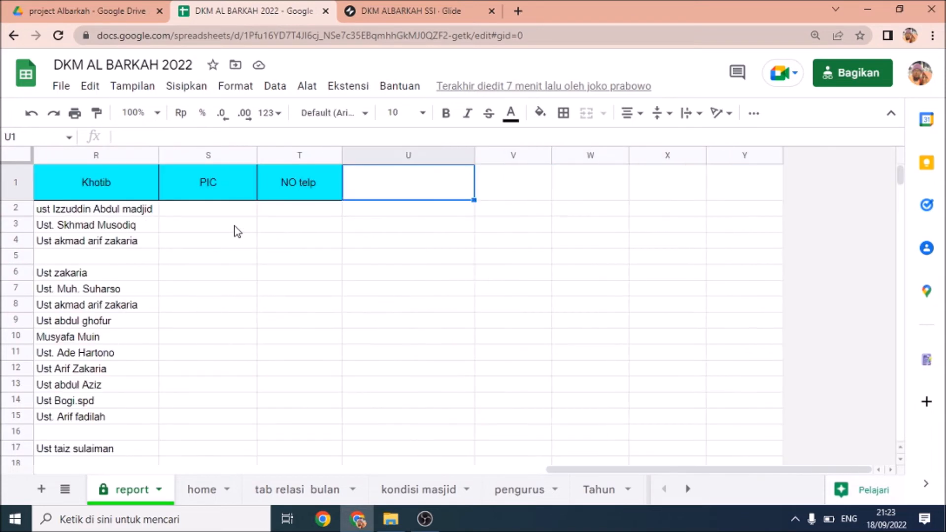
type("TOTAL")
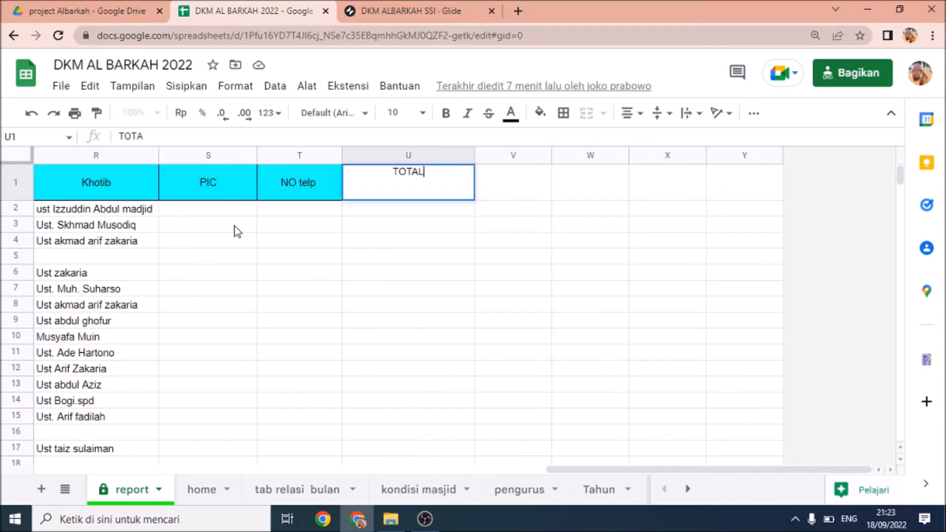
type(" PEMASU")
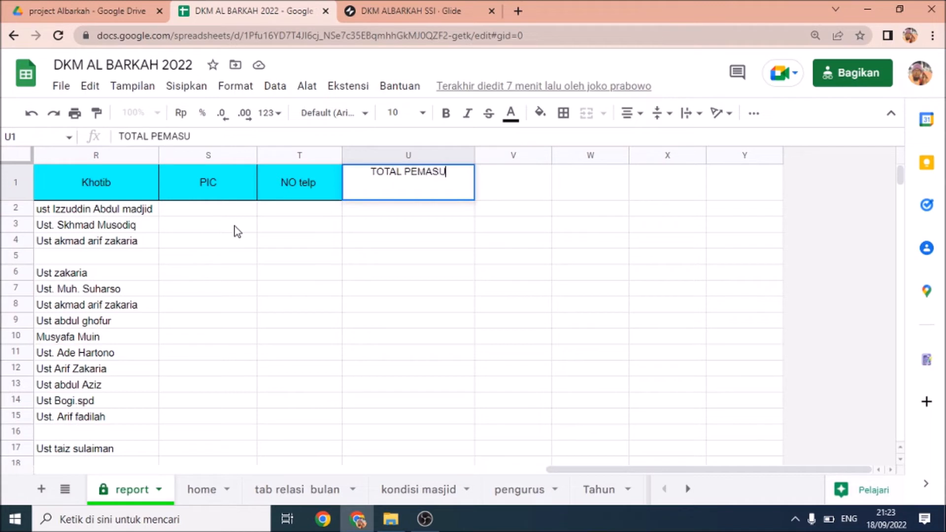
type("KAN")
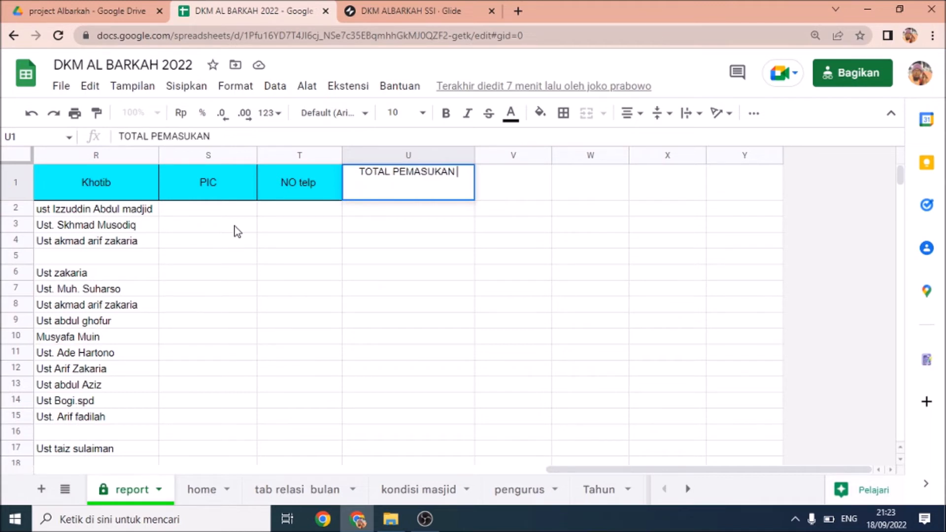
Enter =D1+E1 in cell U2 to add Saldo awal and Kotak jumat kemarin, and accept the suggested correction =D2+E2
left_click(416, 213)
type("=")
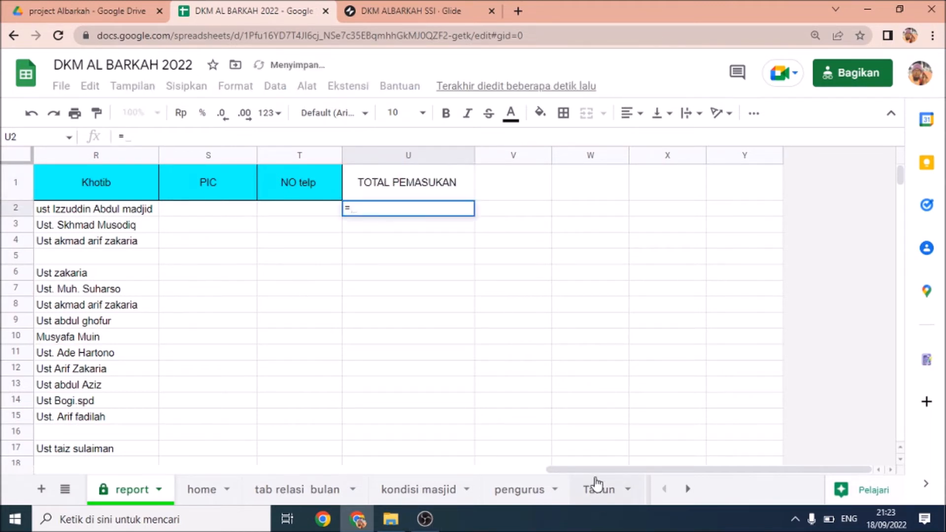
left_click_drag(598, 470, 193, 487)
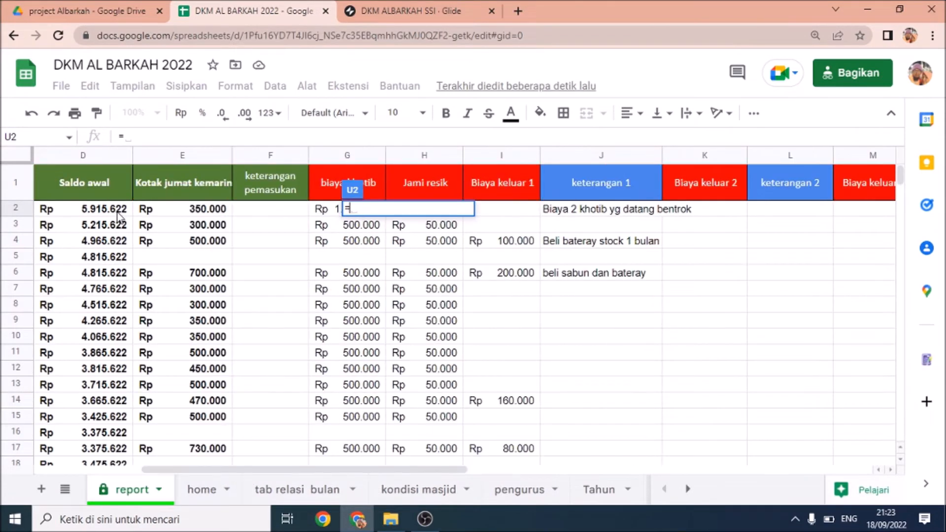
left_click(102, 182)
left_click(176, 134)
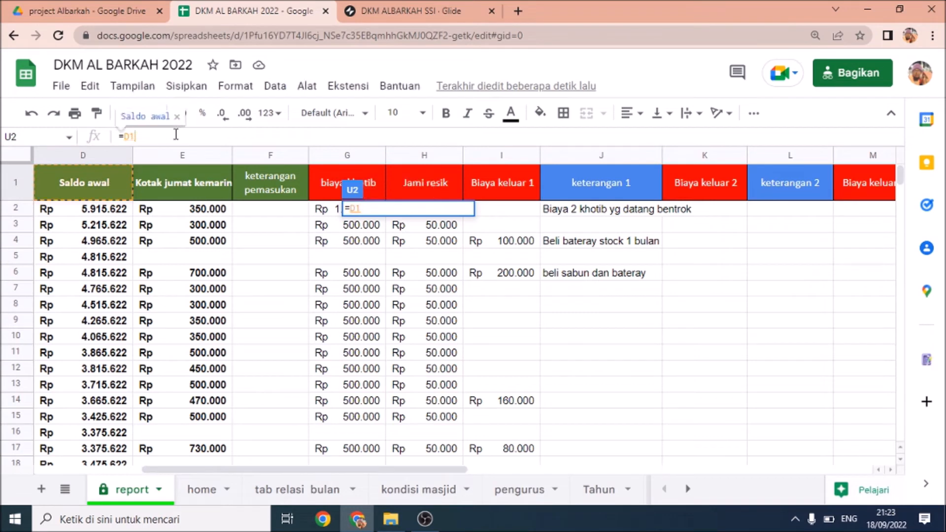
type("+")
left_click(193, 182)
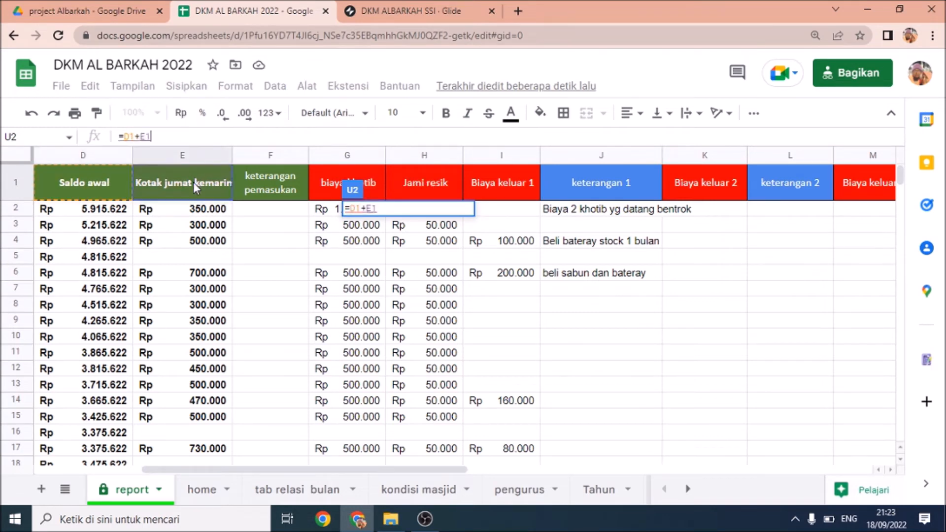
key("Return")
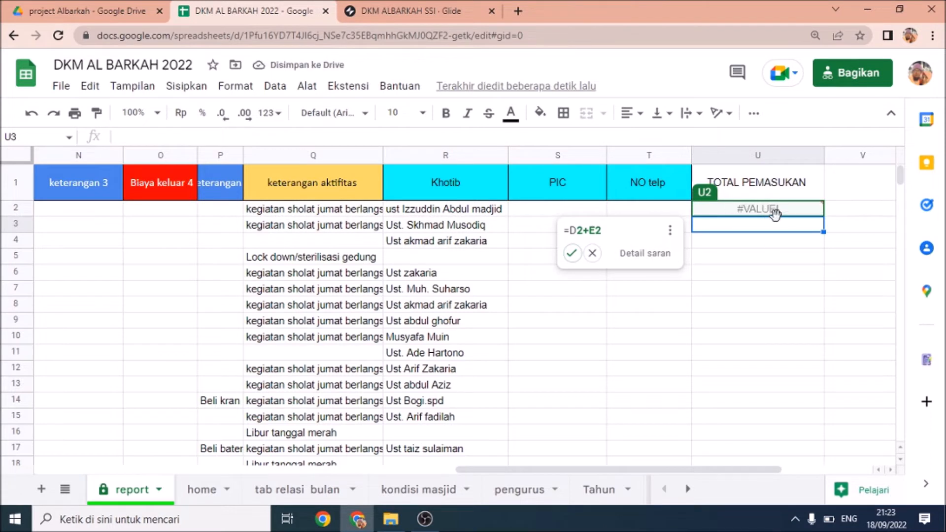
left_click(571, 253)
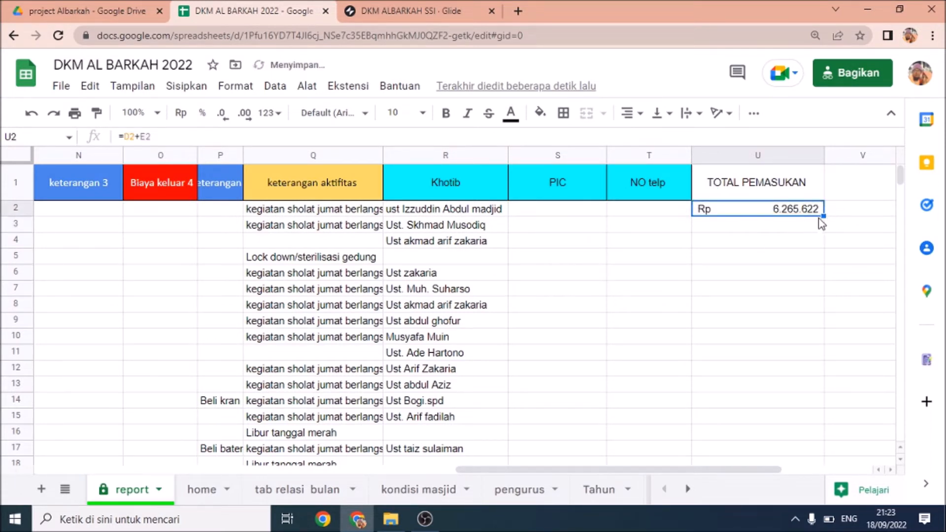
Fill the U2 formula down the TOTAL PEMASUKAN column to row 38
left_click_drag(823, 216, 814, 406)
scroll(811, 394, "down", 1)
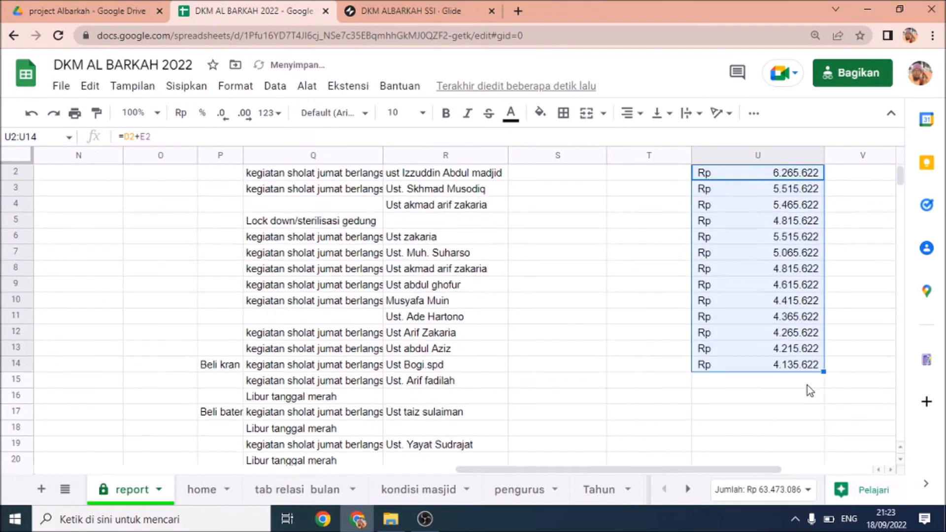
scroll(808, 390, "down", 5)
scroll(816, 268, "up", 3)
left_click_drag(822, 307, 829, 369)
Examine the last rows of the report sheet from the month column across to NO telp
left_click(768, 426)
left_click(765, 369)
left_click(725, 383)
key("Left")
key("Home")
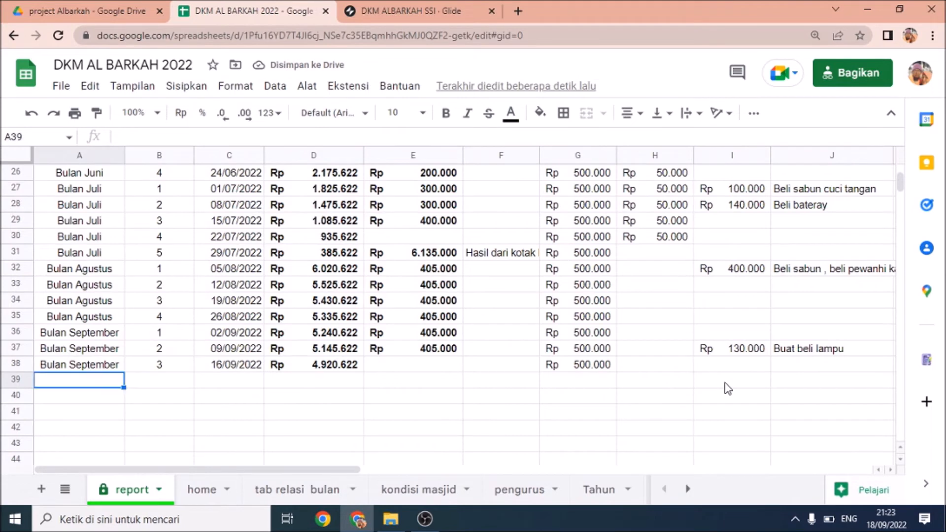
key("Right")
key("Right")
key("Right")
key("Right")
key("Right")
key("Right")
key("Right")
key("Right")
key("Right")
key("Right")
key("Right")
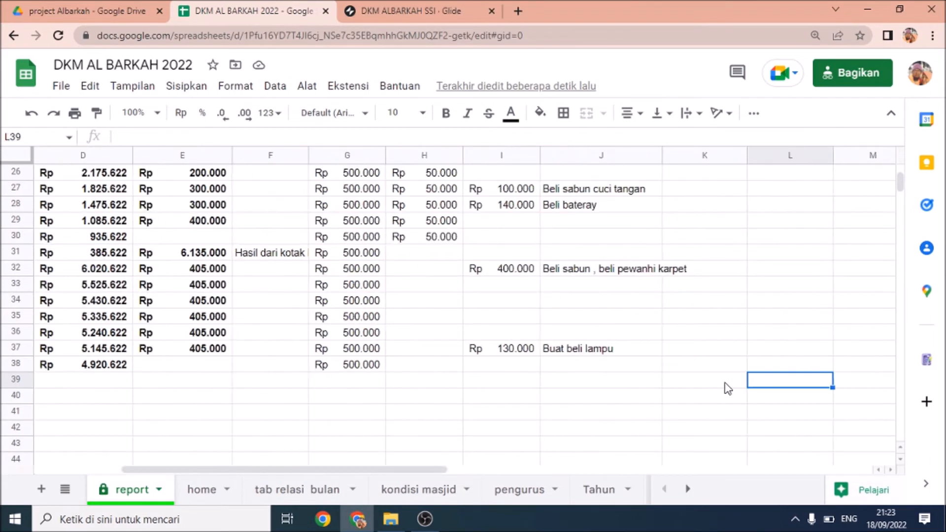
key("Right")
key("Right")
key("Right")
key("Right")
key("Right")
key("Right")
key("Right")
key("Right")
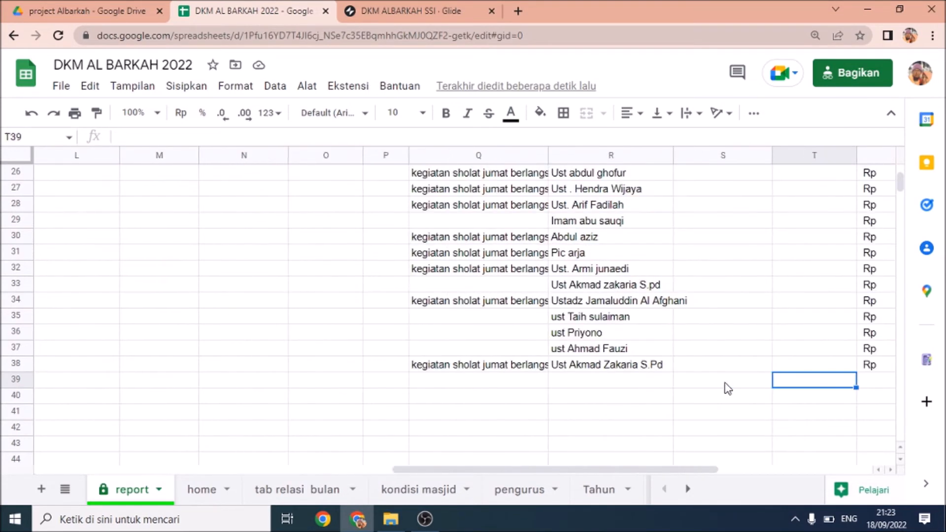
Check the calculated totals in column U for the last report rows, down to the empty cell U39
key("Right")
key("Right")
key("Right")
key("Right")
key("Left")
key("Left")
key("Left")
key("Left")
key("Right")
left_click(597, 364)
left_click(597, 268)
left_click(595, 222)
left_click(567, 385)
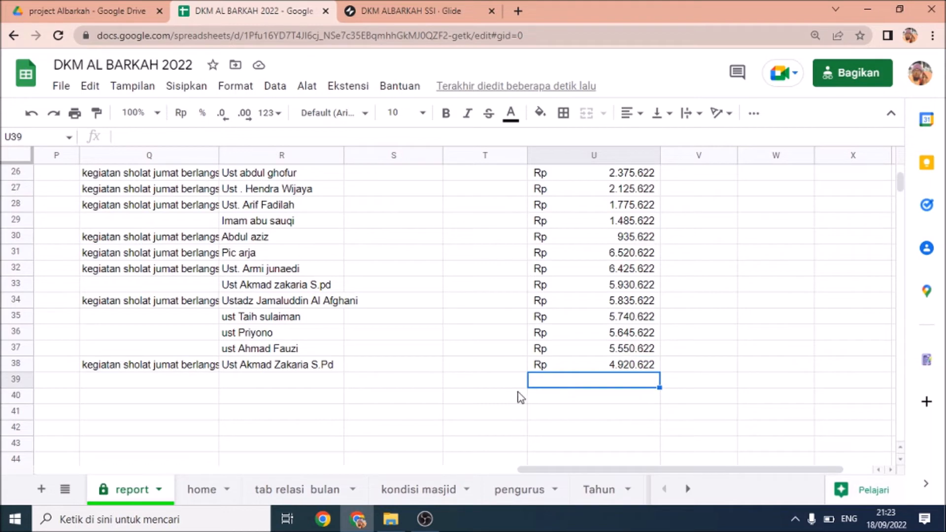
Switch to Glide and open a blank entry form from the Laporan Keuangan list in the app layout preview
left_click(453, 19)
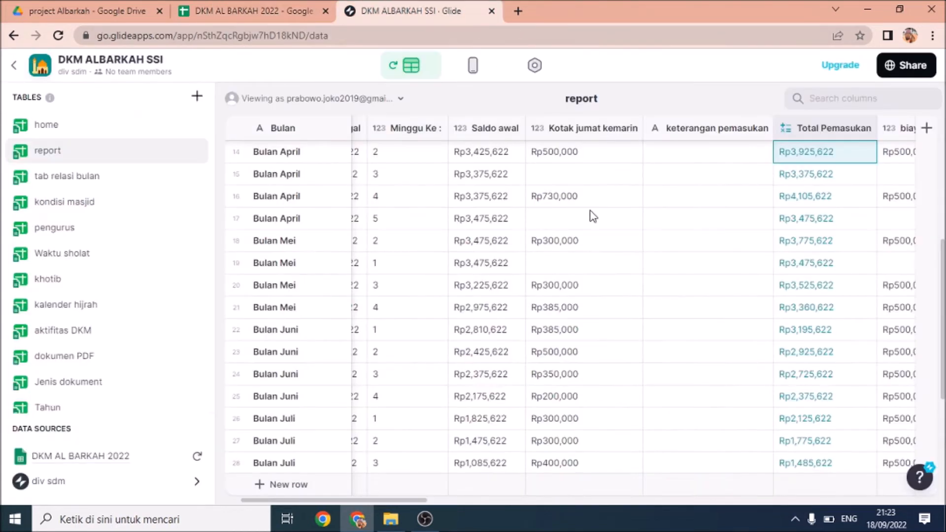
left_click(472, 65)
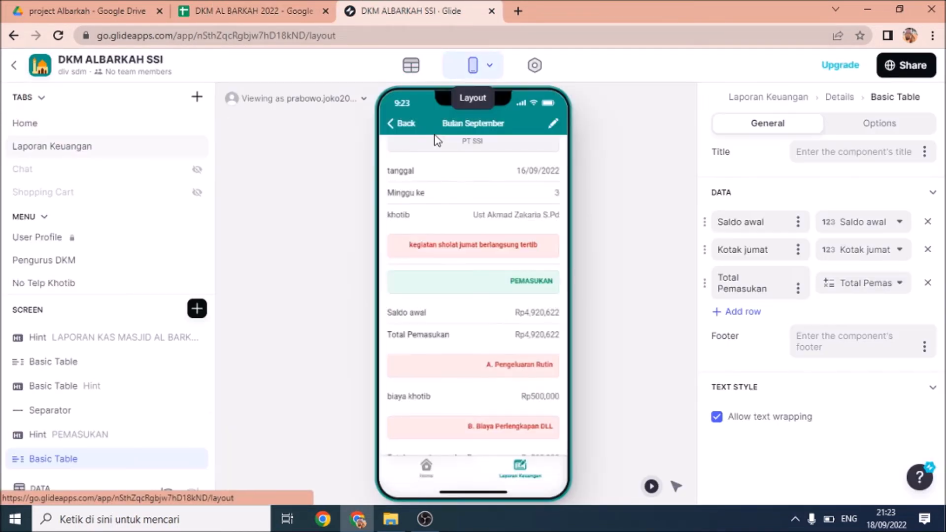
left_click(400, 124)
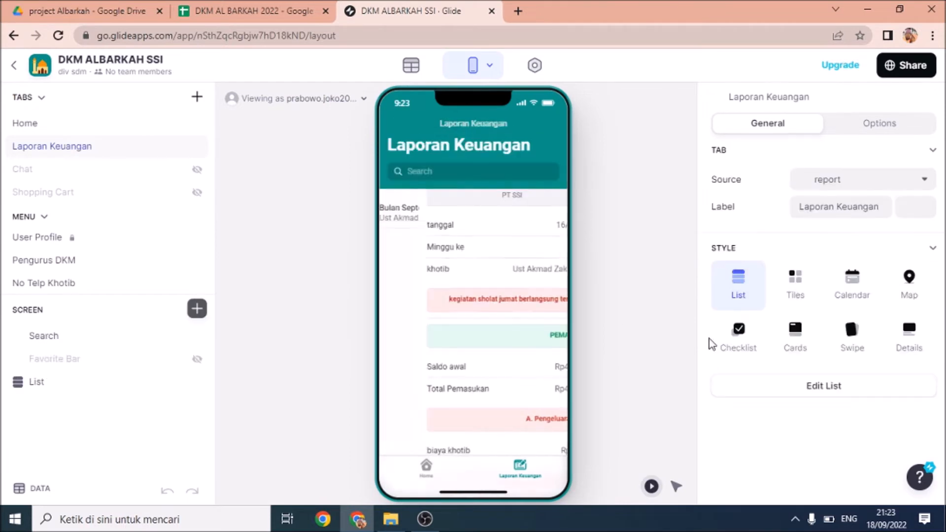
left_click(553, 124)
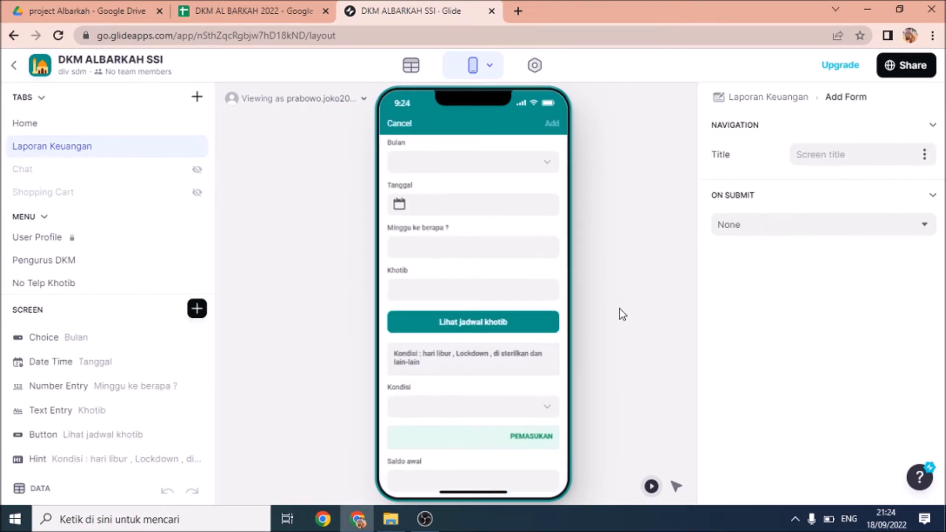
Choose Bulan Desember as the month and set Tanggal to 2 December 2022 in the new report entry
left_click(427, 168)
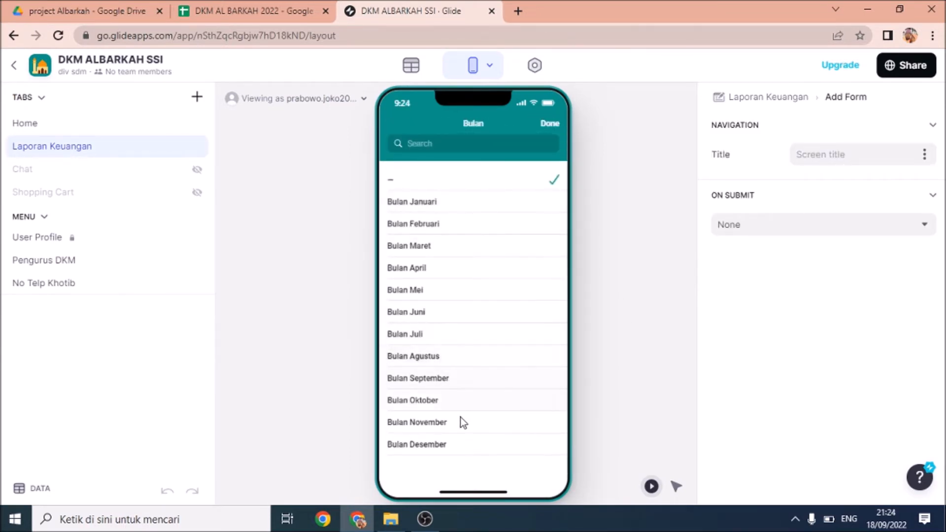
left_click(436, 443)
left_click(442, 204)
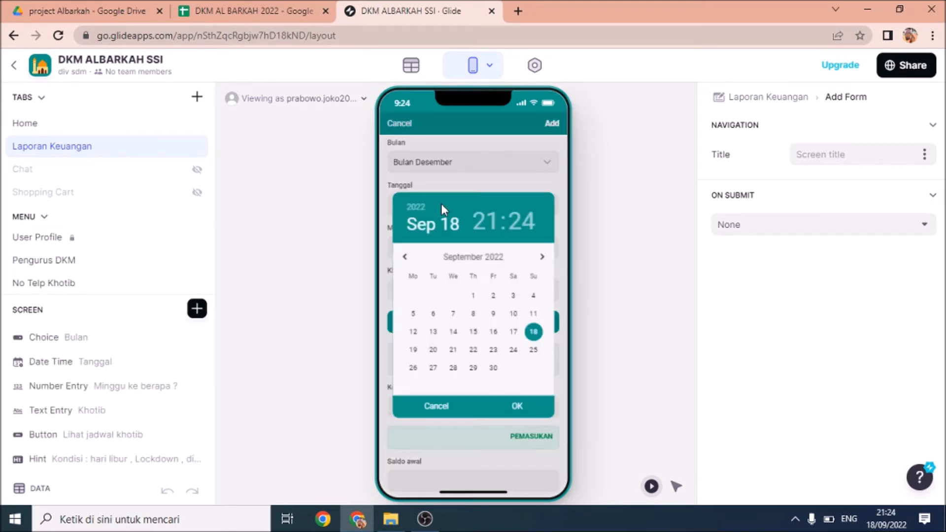
left_click(542, 257)
left_click(542, 256)
left_click(542, 257)
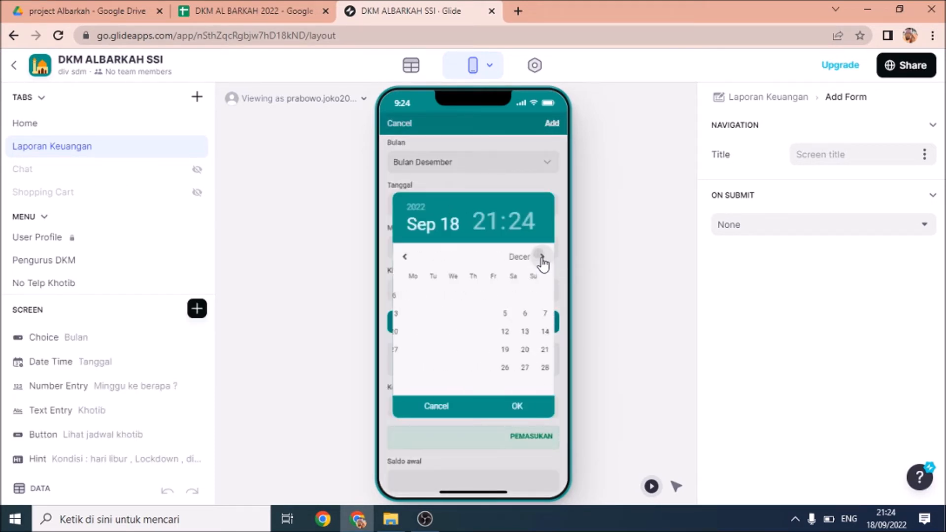
left_click(494, 297)
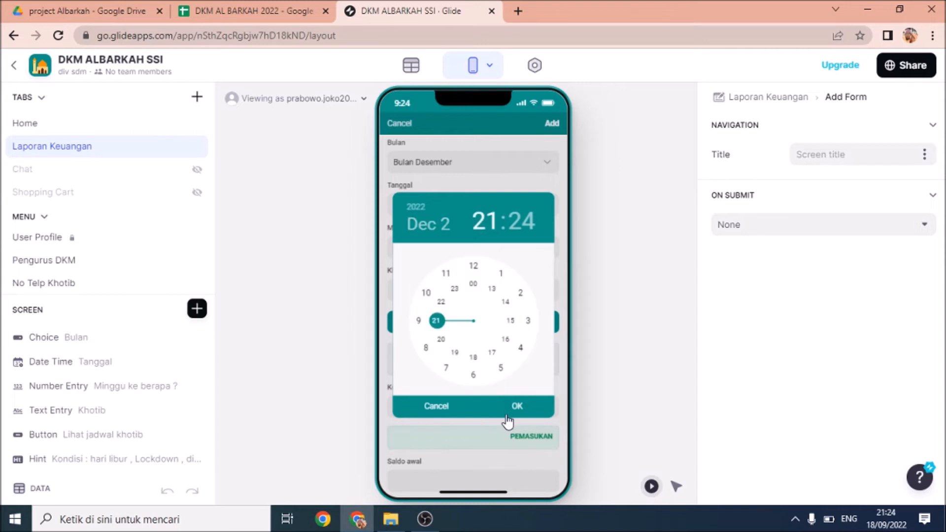
left_click(517, 407)
Set the week number to 1 and fill in the khotib's name in the add form
left_click(423, 245)
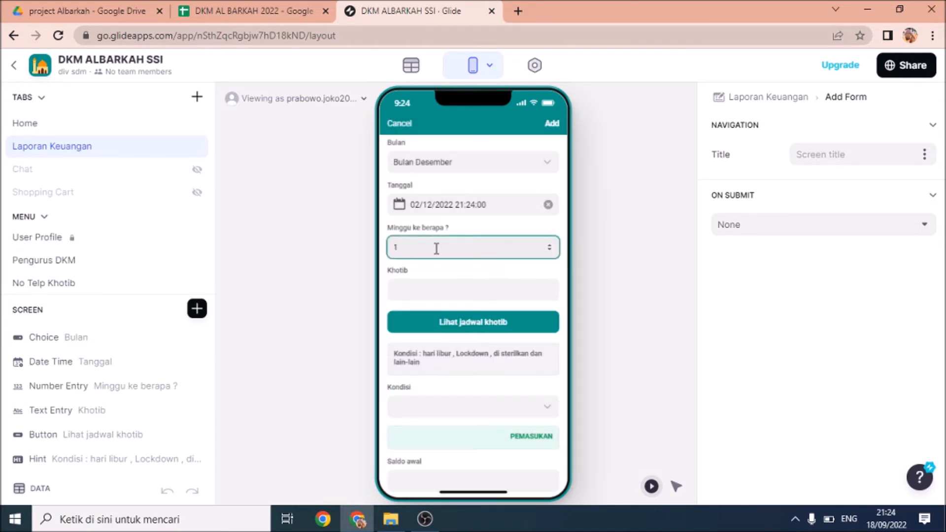
left_click(421, 290)
type("JOKO")
Set Saldo awal to 2000000 and choose the Kondisi option "kegiatan sholat jumat berlangsung tertib"
scroll(486, 420, "down", 2)
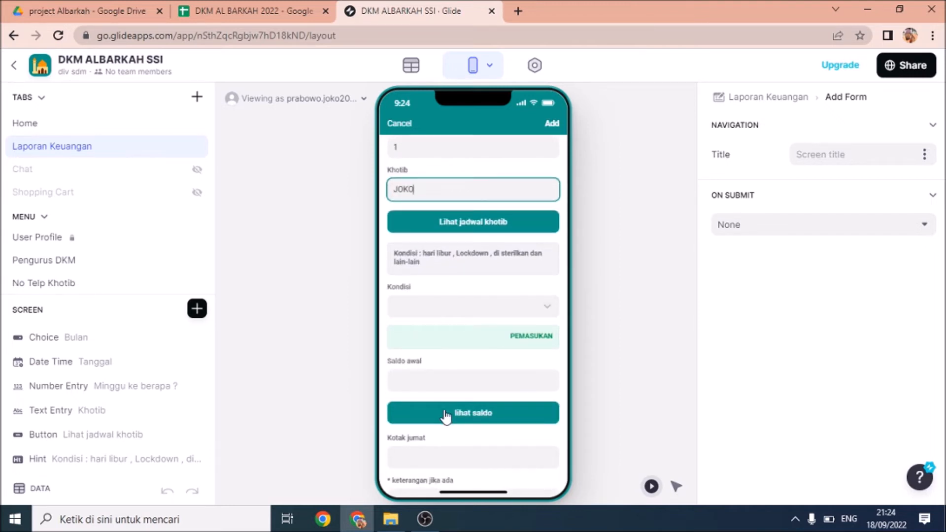
left_click(430, 381)
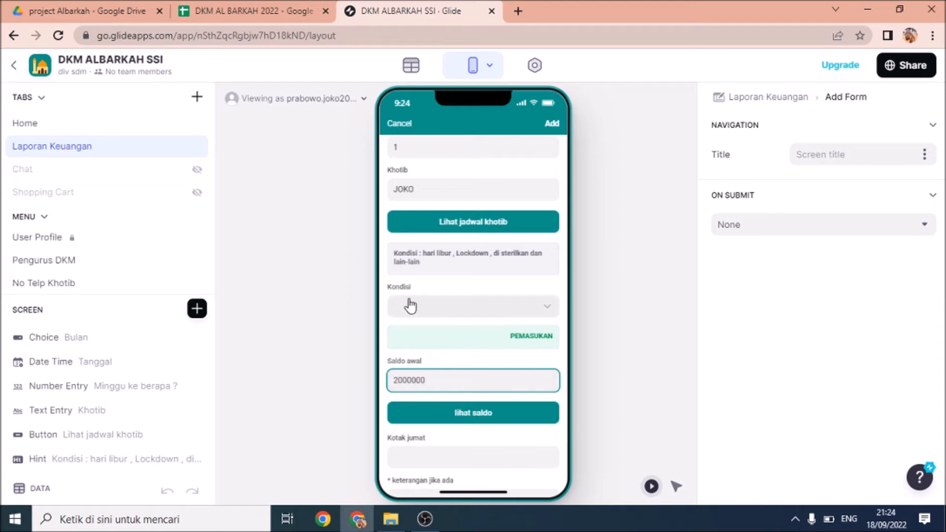
left_click(426, 313)
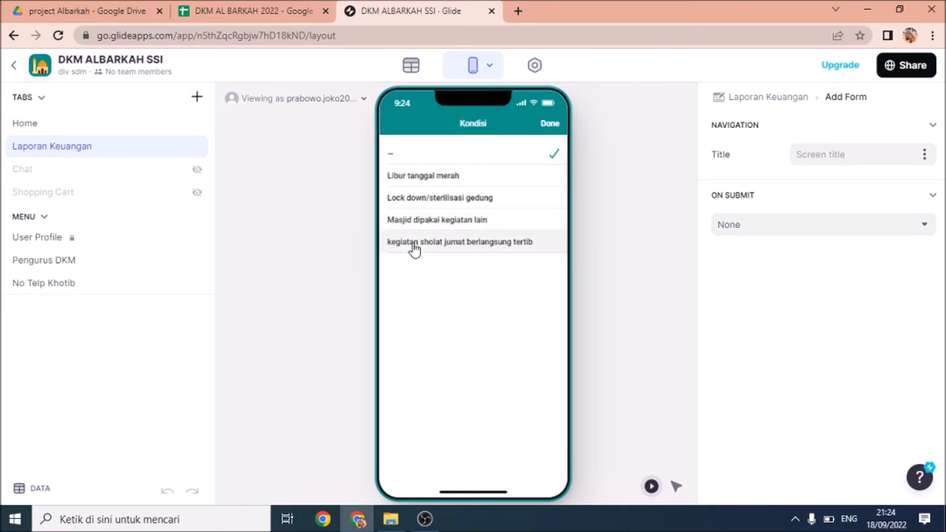
left_click(471, 245)
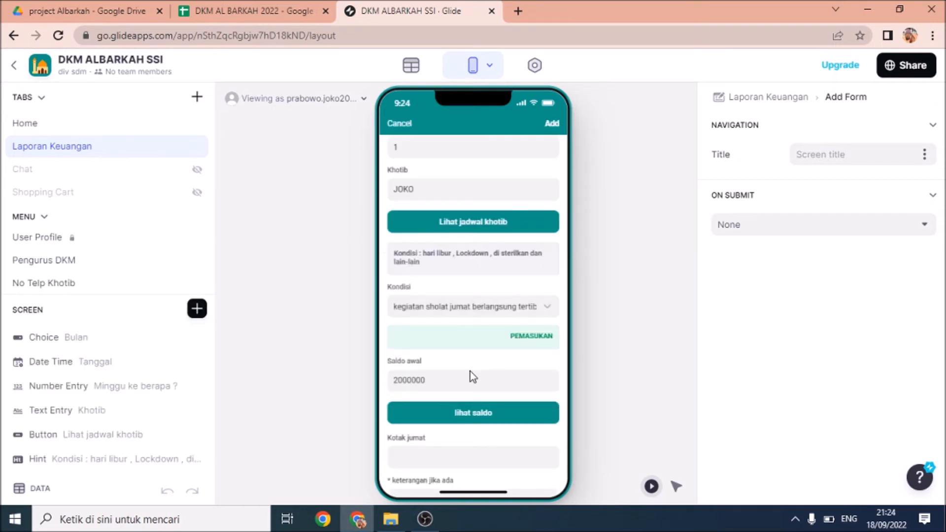
Enter 500000 as the Kotak jumat amount in the PEMASUKAN section
scroll(512, 390, "down", 1)
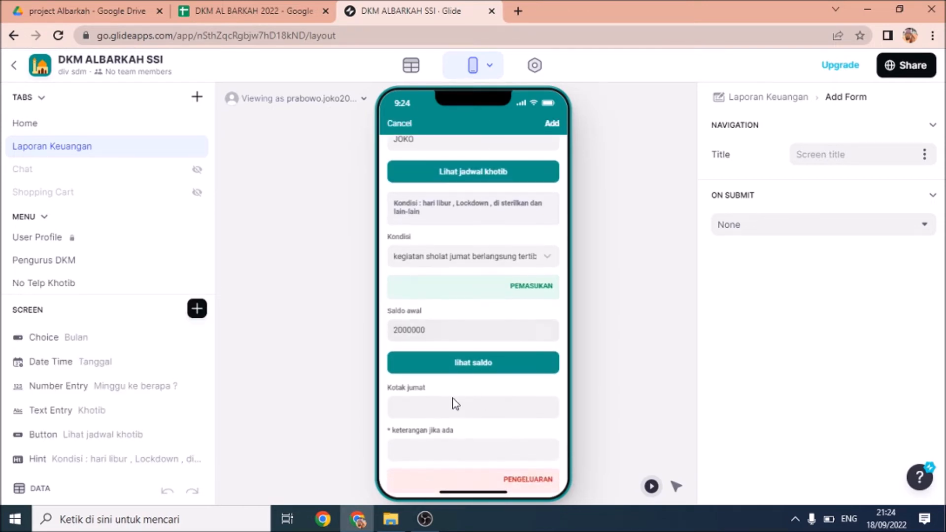
left_click(433, 401)
type("2")
key("BackSpace")
type("50")
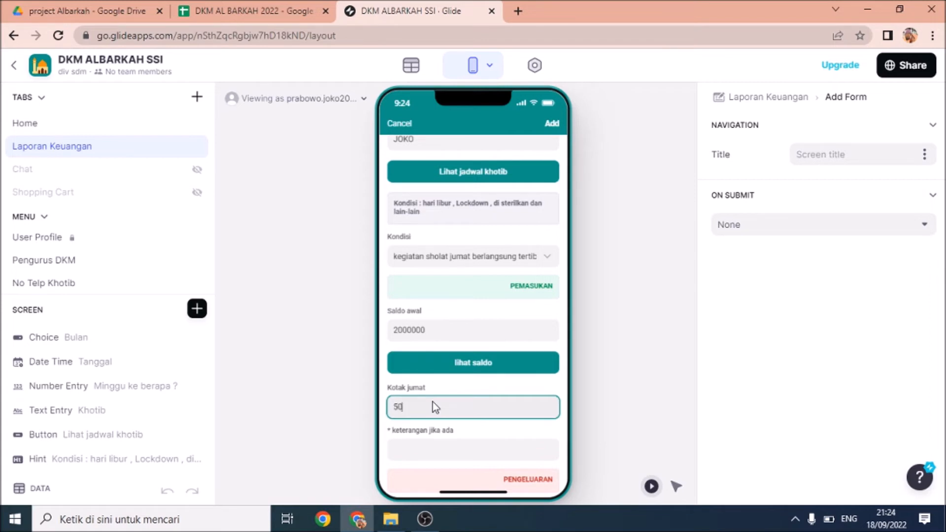
type("0000")
Enter 500000 for biaya khotib in the PENGELUARAN section
scroll(526, 405, "down", 2)
scroll(450, 448, "down", 2)
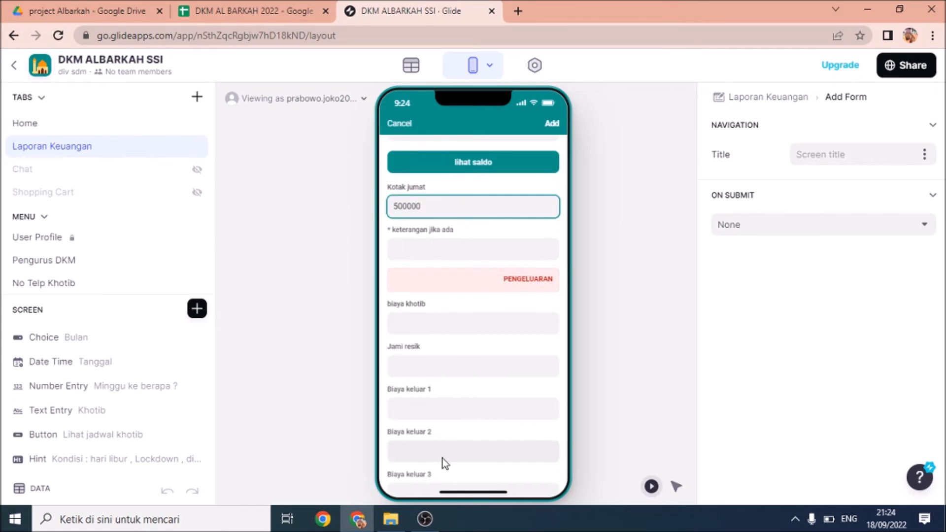
scroll(446, 463, "down", 1)
left_click(417, 274)
type("500000")
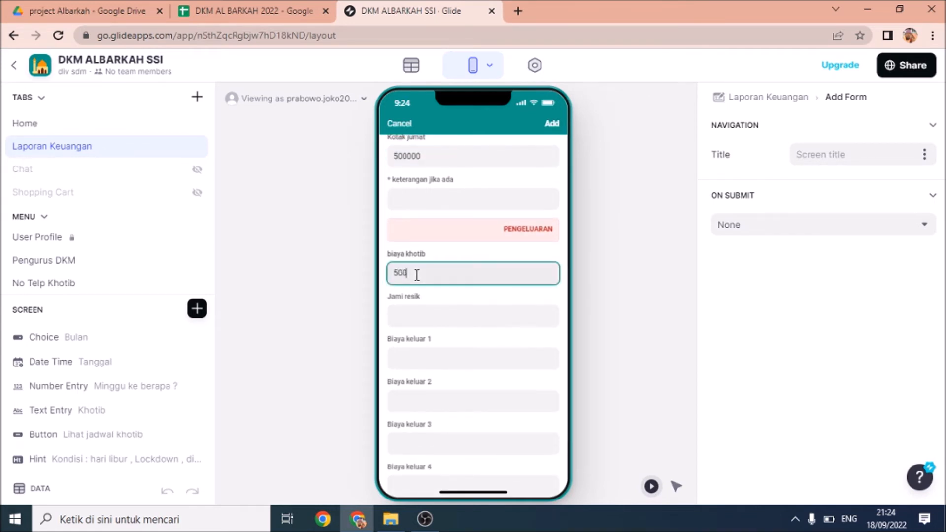
scroll(433, 364, "down", 1)
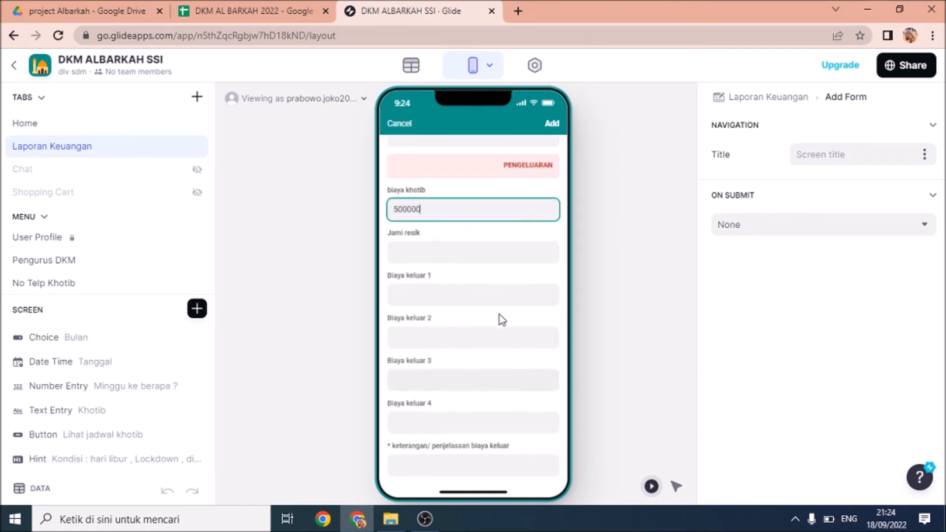
Submit the new report entry and open the added Bulan Desember report from the list
scroll(502, 296, "up", 4)
left_click(551, 124)
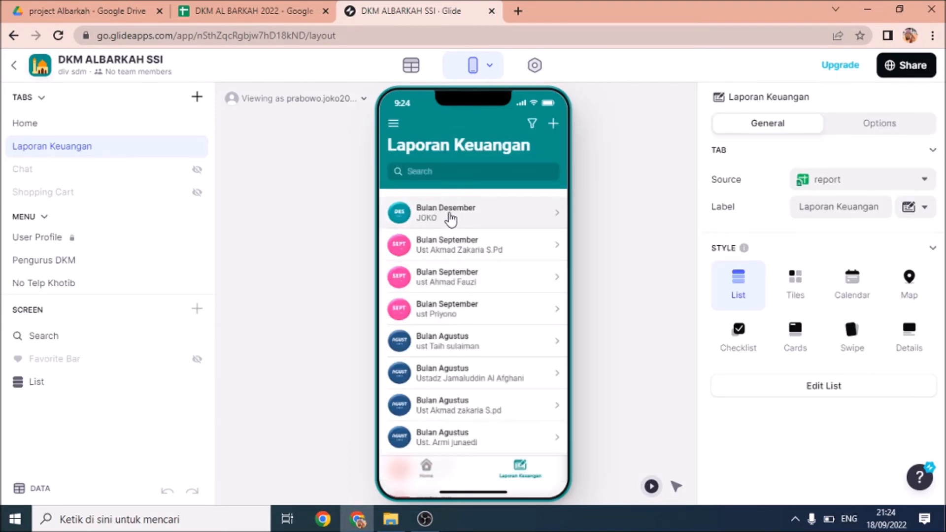
left_click(451, 217)
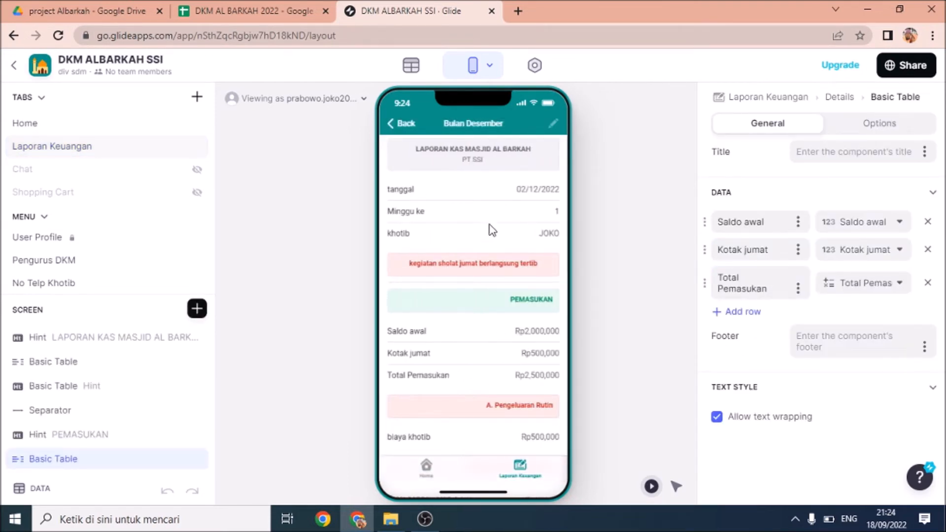
Switch to the Google Sheets report and examine the new row 39 from the activity note back to Saldo awal in D39
left_click(225, 11)
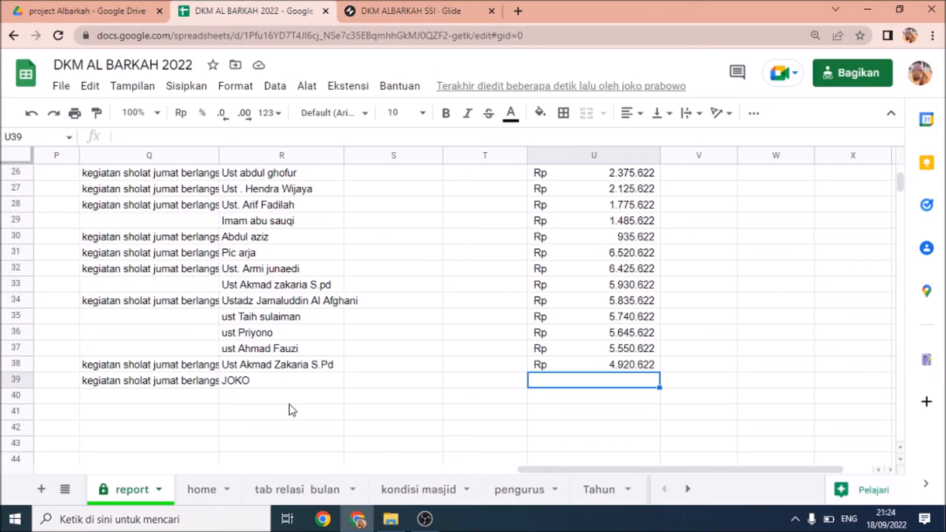
left_click(171, 402)
left_click(190, 385)
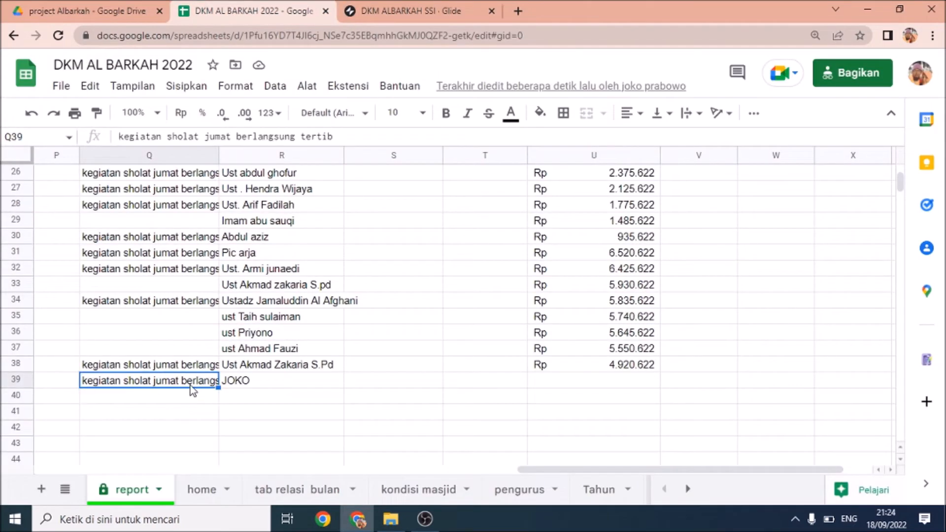
key("Left")
key("Left")
key("Left")
key("Left")
key("Left")
key("Left")
key("Left")
key("Left")
key("Left")
key("Left")
key("Left")
key("Left")
key("Left")
key("Left")
key("Left")
key("Left")
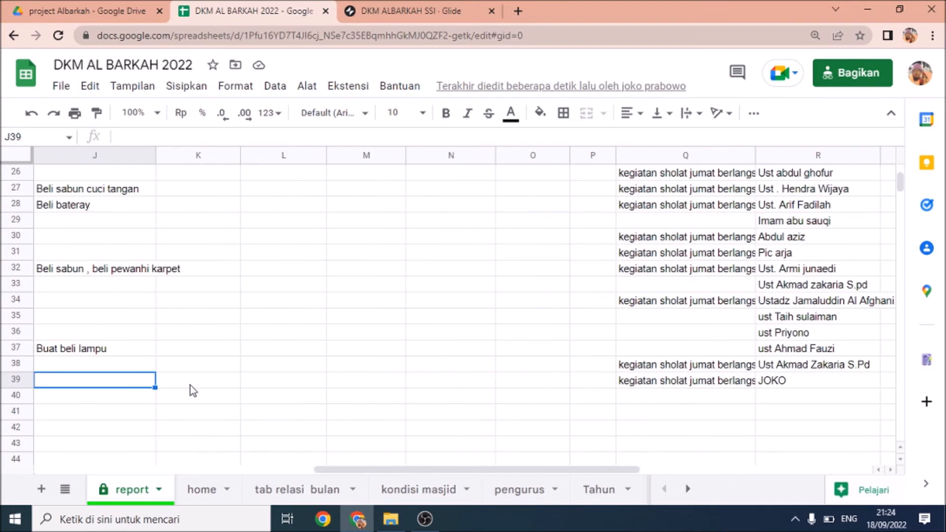
key("Right")
key("Right")
key("Right")
key("Right")
key("Right")
key("Right")
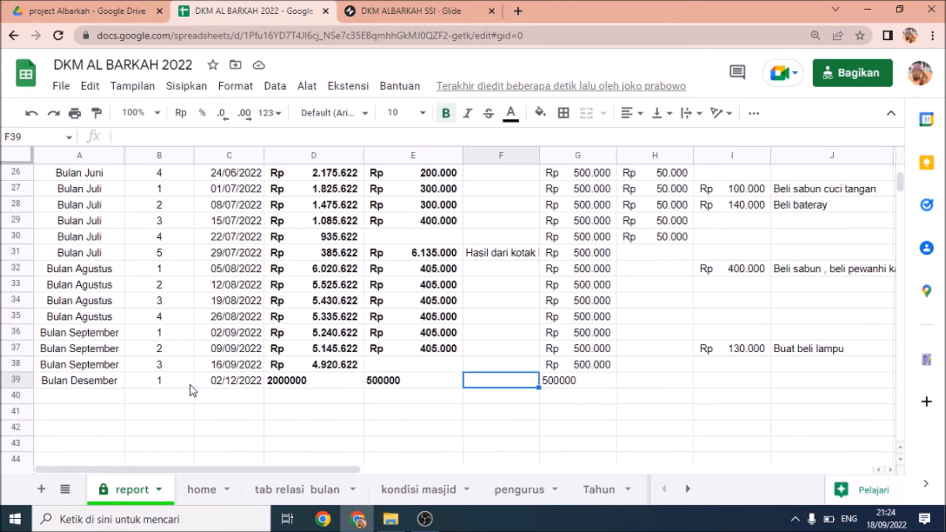
key("Left")
key("Left")
key("Left")
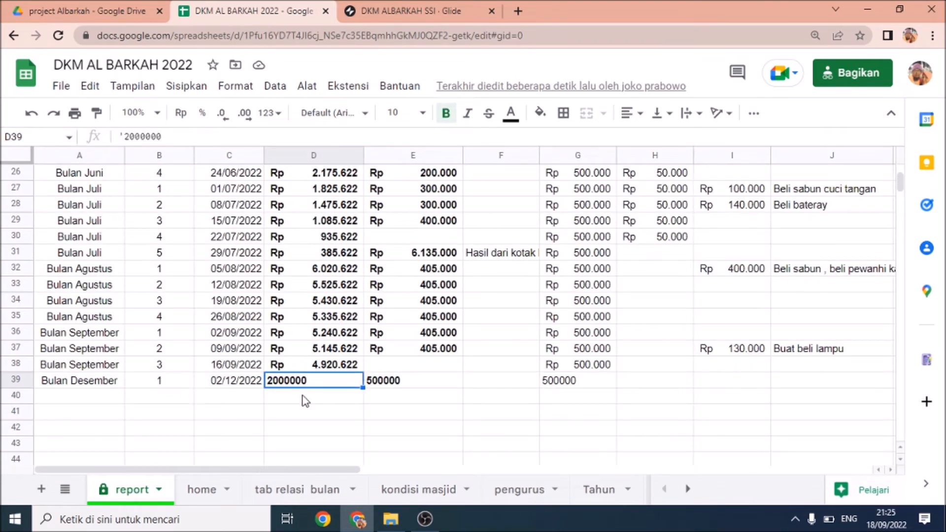
Check row 39 across to column U, comparing cell U39 with the formula total in U38
key("Right")
key("Right")
key("Right")
key("Right")
key("Right")
key("Right")
key("Right")
key("Right")
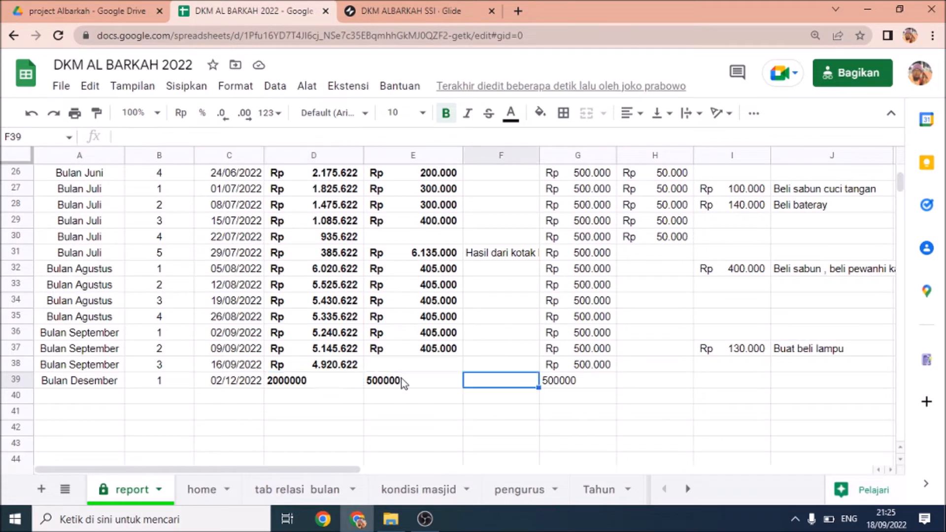
key("Right")
key("Right")
key("Right")
key("Right")
key("Right")
key("Right")
key("Right")
key("Right")
key("Right")
key("Right")
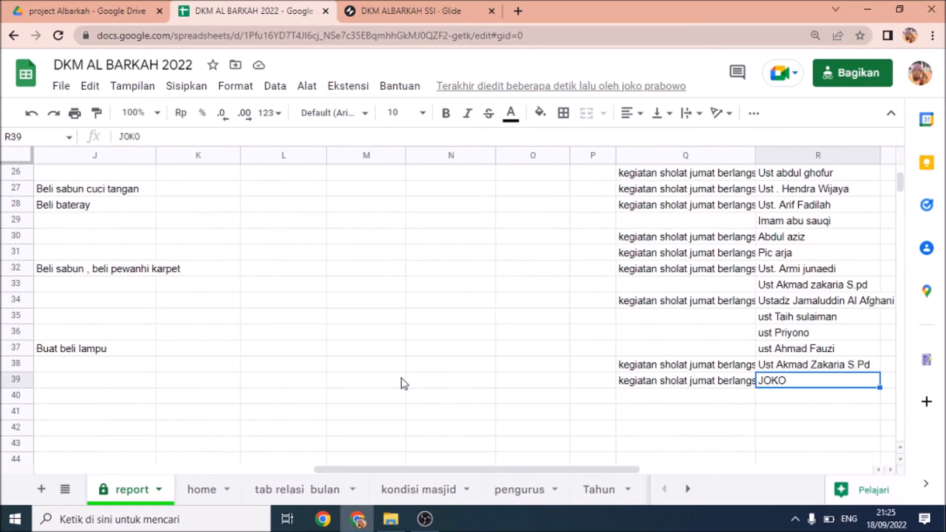
key("Left")
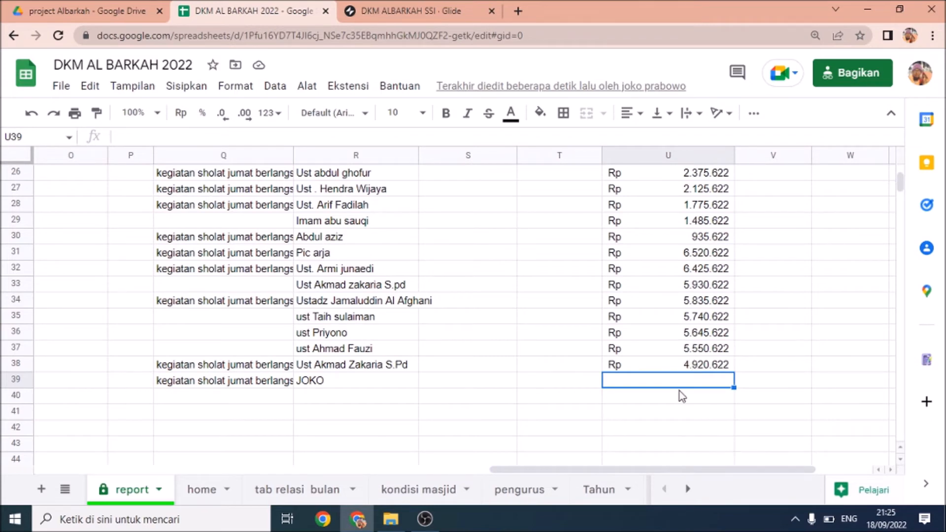
left_click(704, 368)
left_click(697, 380)
Clear the TOTAL PEMASUKAN header and formulas from U1:U38 in the report sheet
scroll(698, 382, "up", 5)
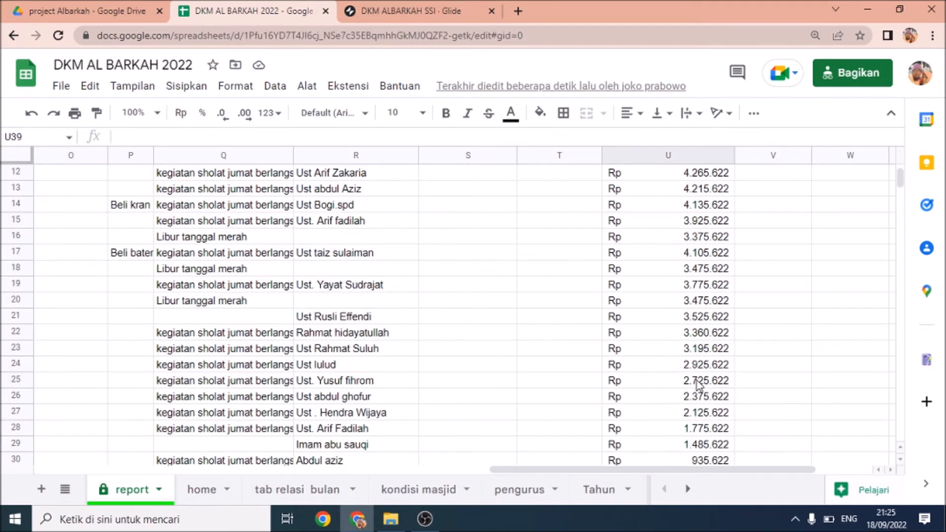
scroll(708, 450, "down", 4)
left_click_drag(702, 430, 715, 115)
key("Delete")
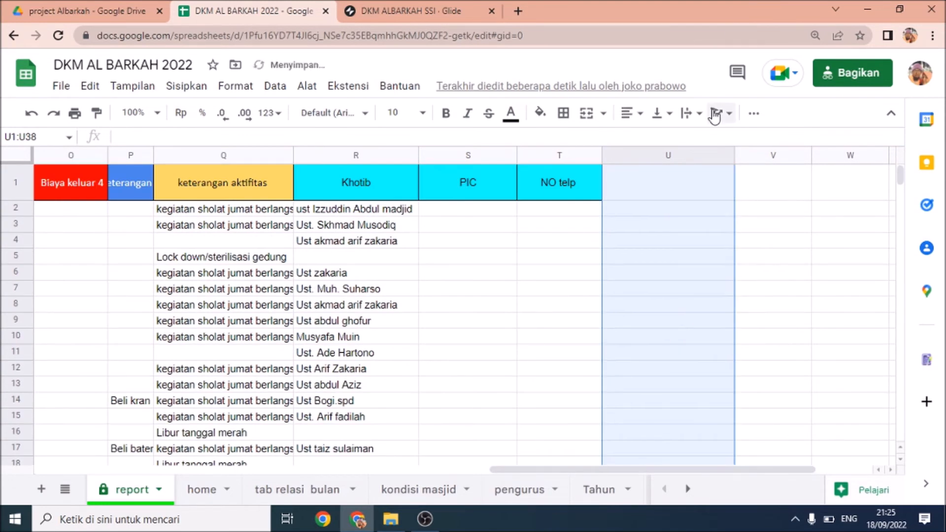
scroll(568, 296, "down", 7)
scroll(453, 351, "down", 6)
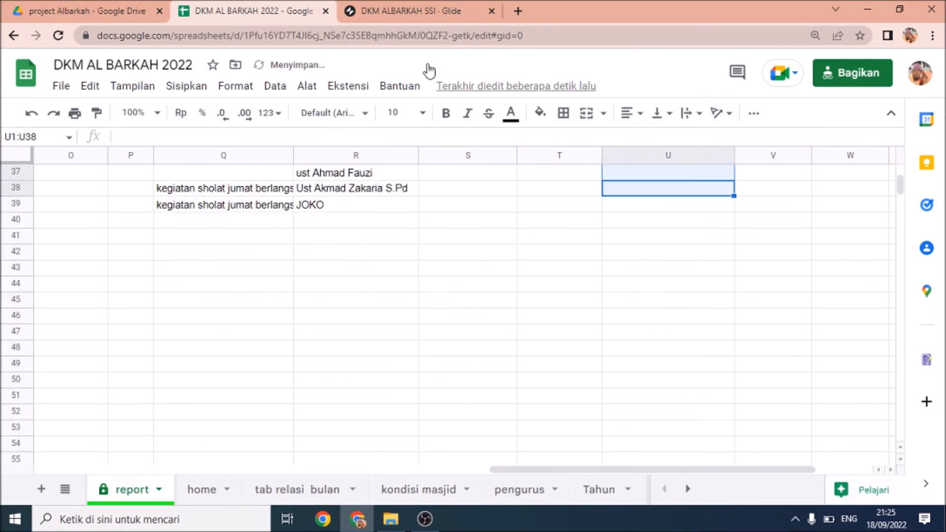
Switch to the Glide editor and delete the Bulan Desember test report through its edit form
left_click(422, 13)
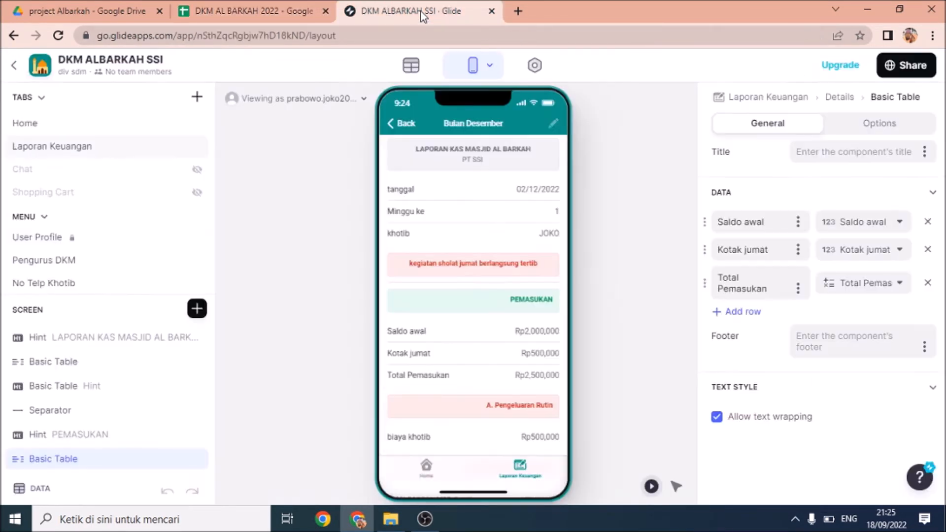
left_click(396, 124)
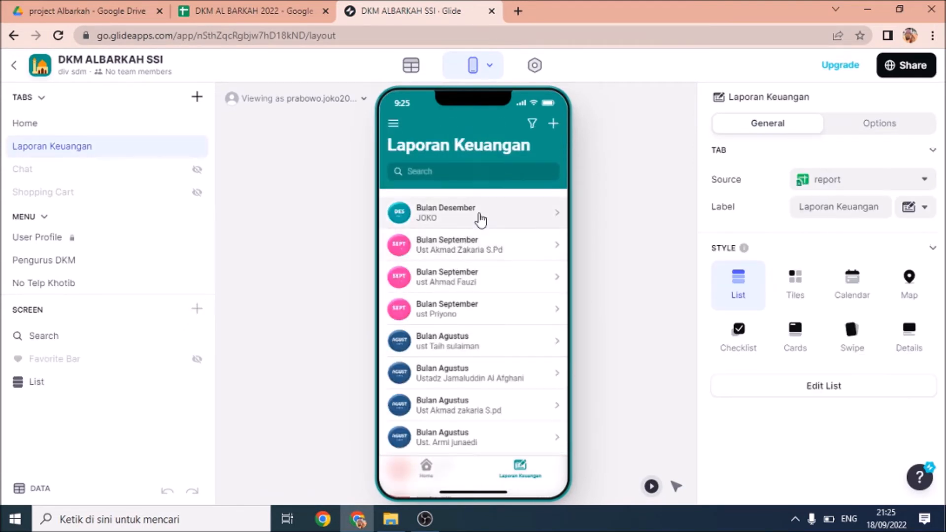
left_click(536, 198)
left_click(553, 123)
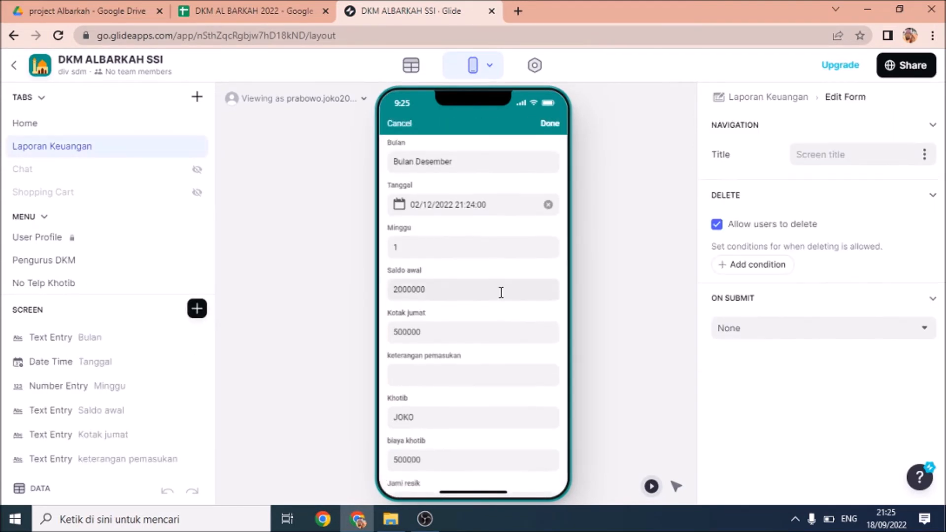
scroll(501, 291, "down", 10)
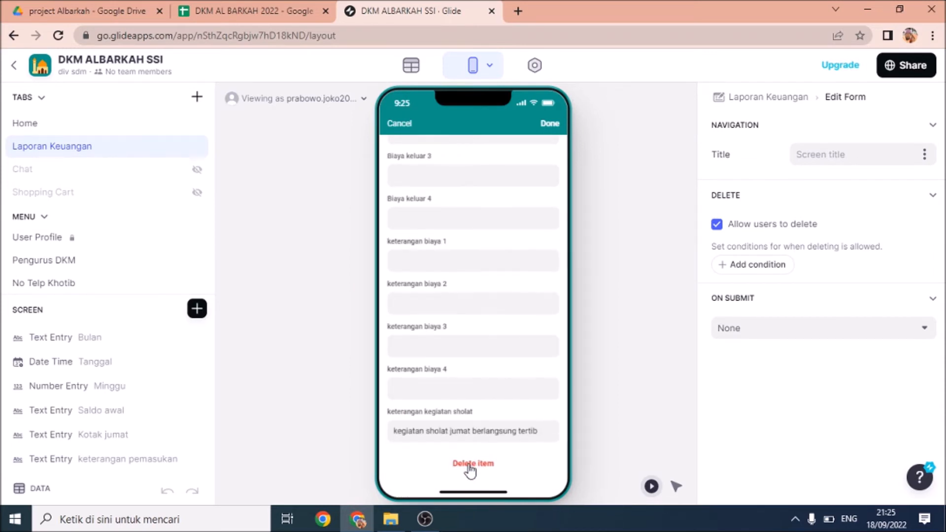
left_click(469, 465)
left_click(504, 332)
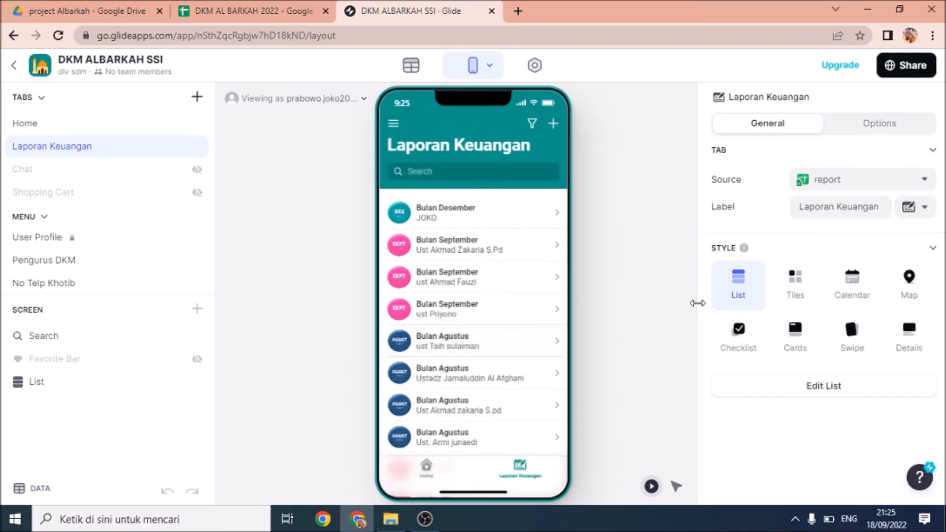
Reload the app editor page and reopen the Laporan Keuangan list in the preview
left_click(356, 39)
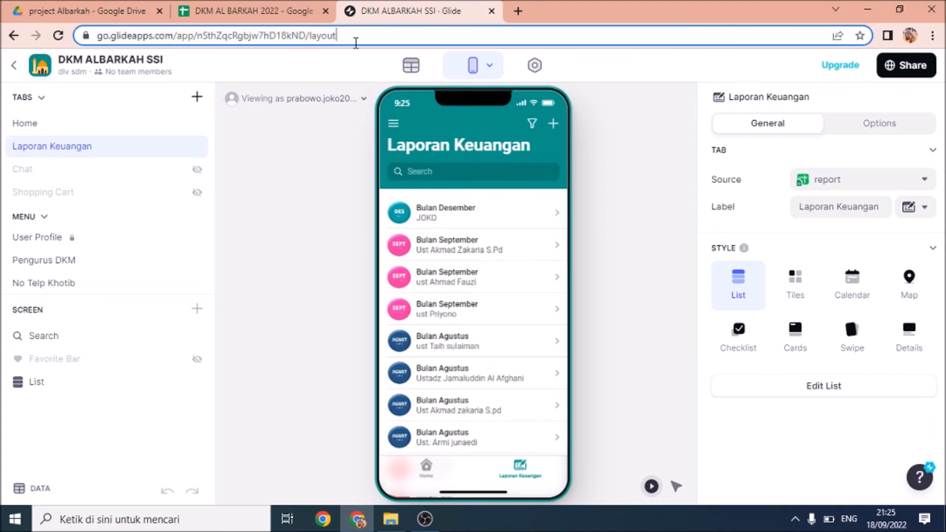
key("Return")
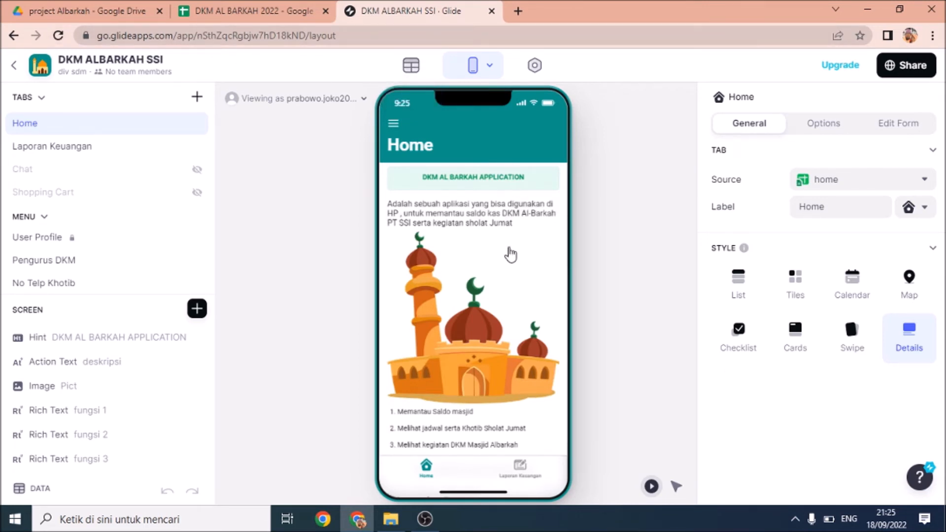
left_click(519, 469)
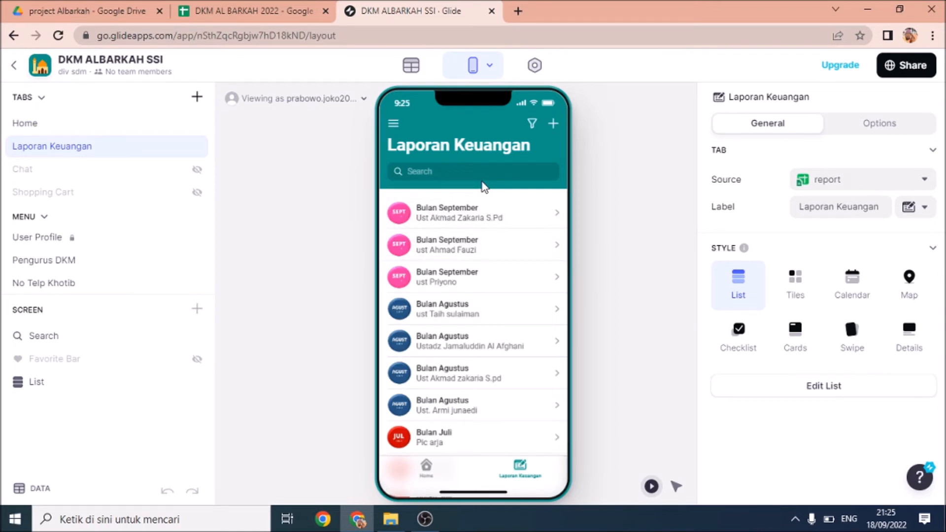
Examine the newest Bulan September report from its income to its current balance, and return to the report list
left_click(473, 216)
scroll(455, 438, "down", 3)
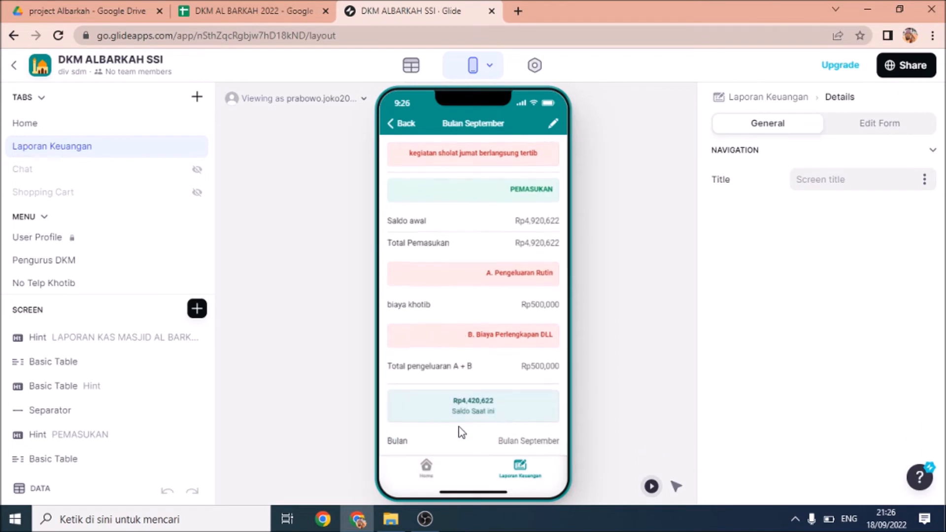
scroll(461, 432, "up", 3)
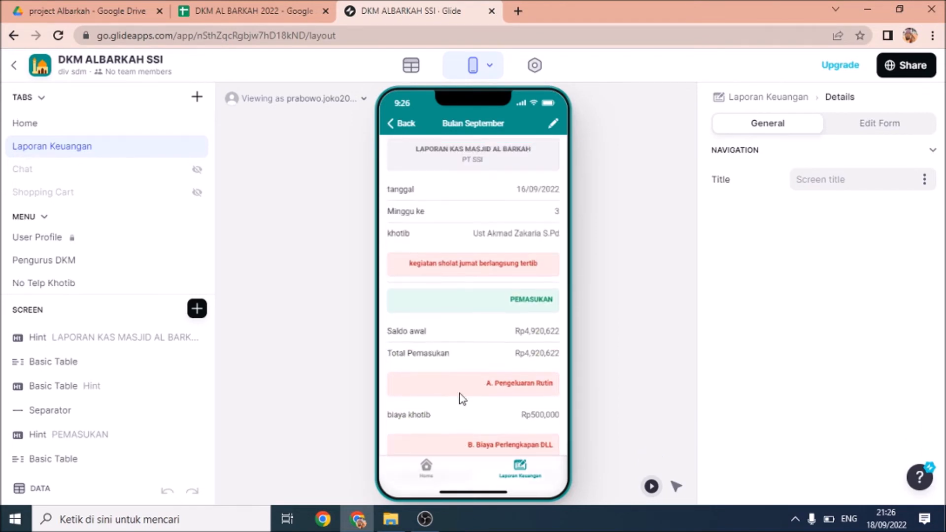
left_click(396, 124)
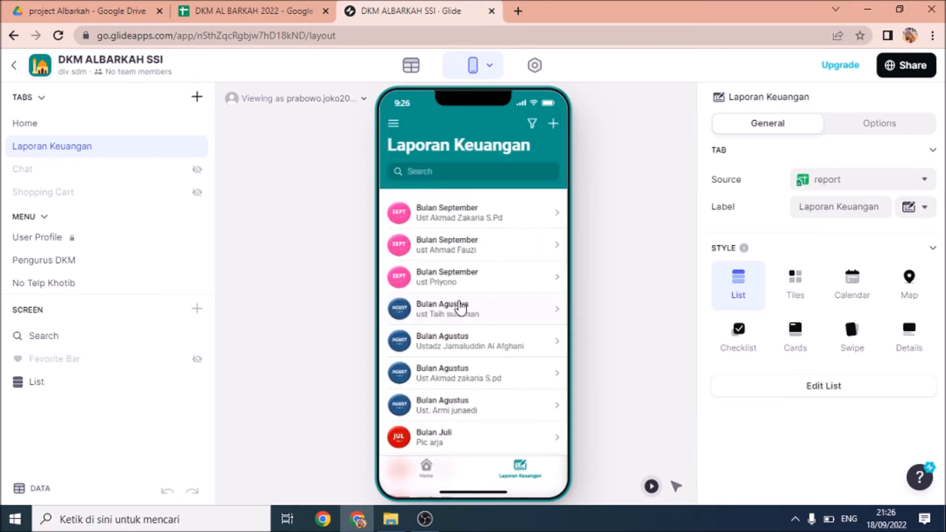
Open the Laporan Keuangan list's settings and turn the permission for users to add items off and back on
left_click(894, 129)
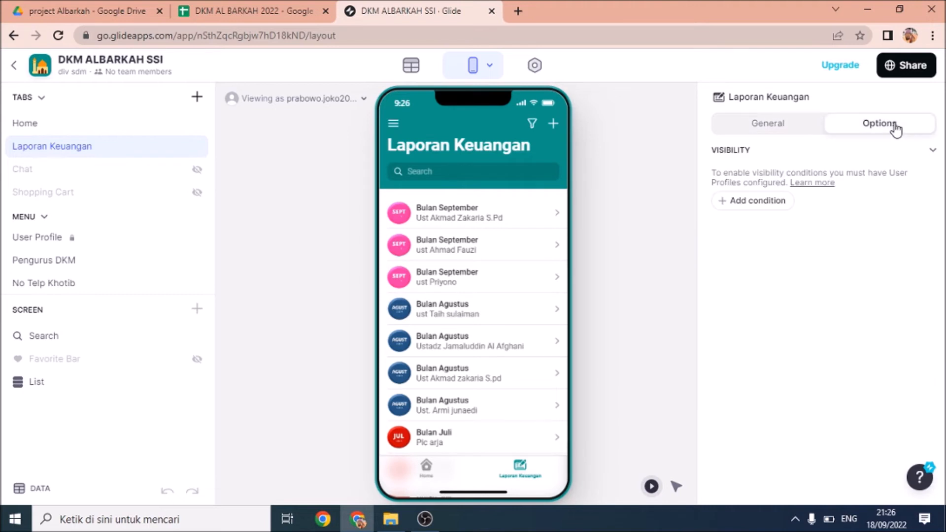
left_click(764, 124)
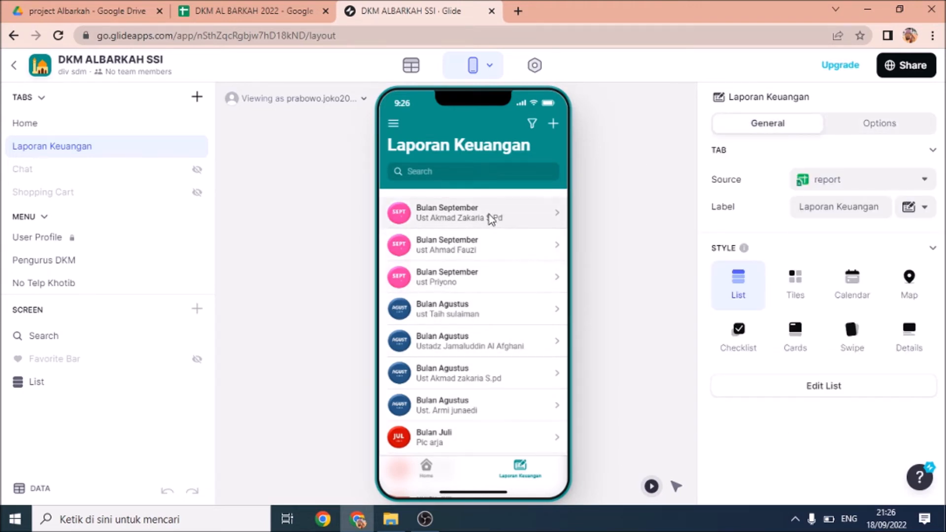
left_click(835, 388)
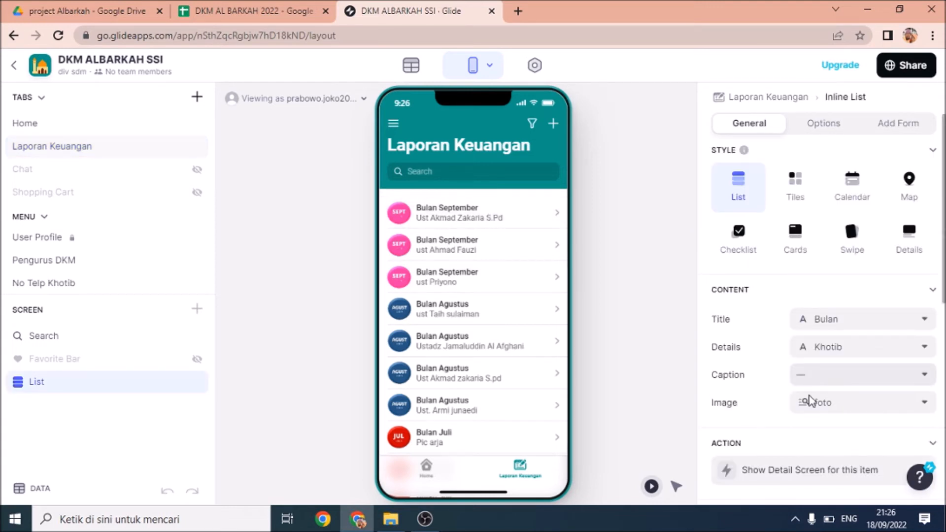
left_click(899, 127)
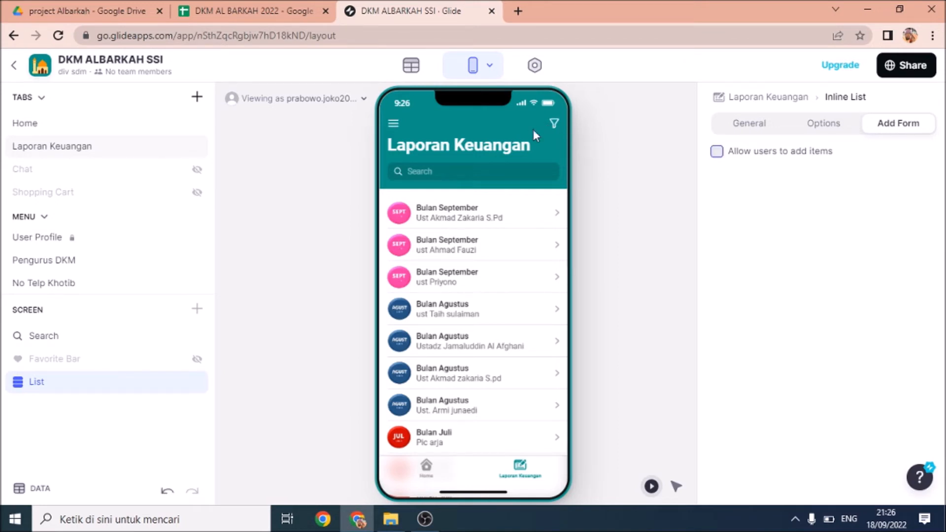
left_click(715, 153)
left_click(737, 126)
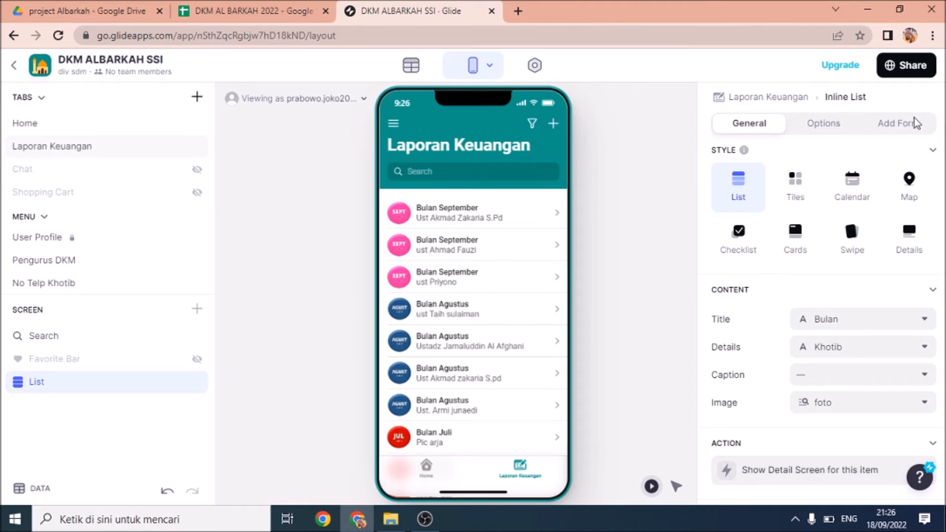
View the Home screen in the preview, return to Laporan Keuangan and reopen its list settings
left_click(410, 475)
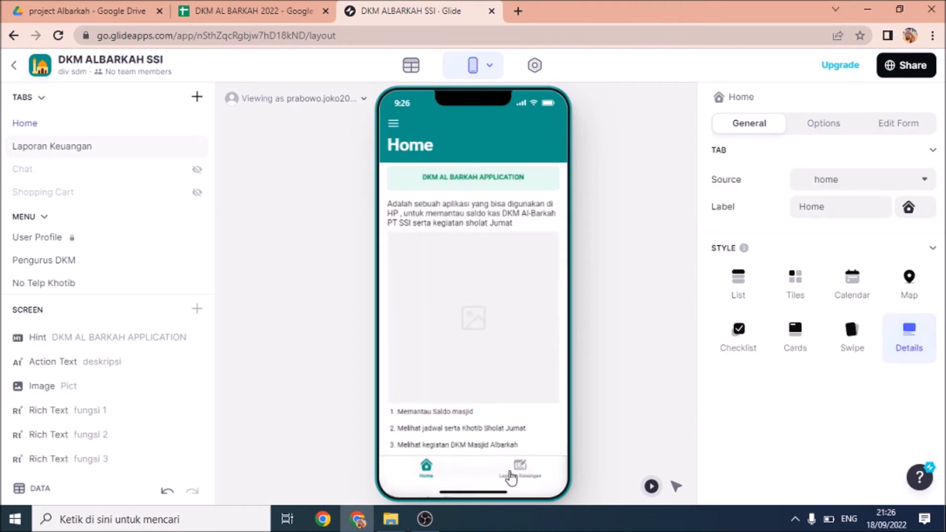
left_click(524, 475)
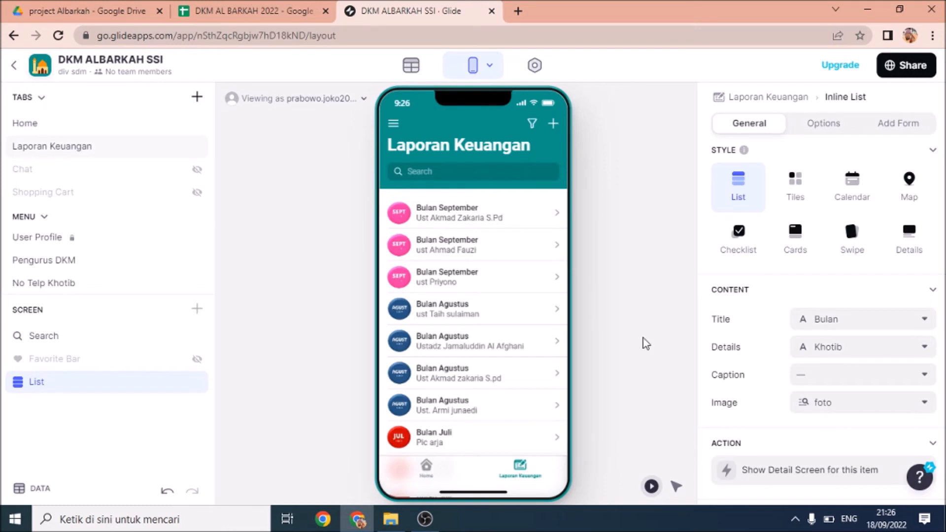
left_click(760, 99)
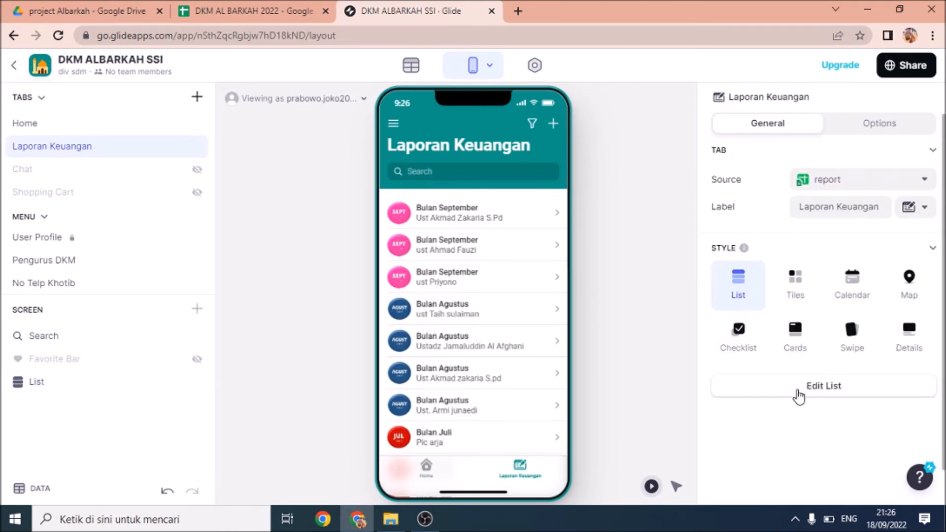
left_click(796, 390)
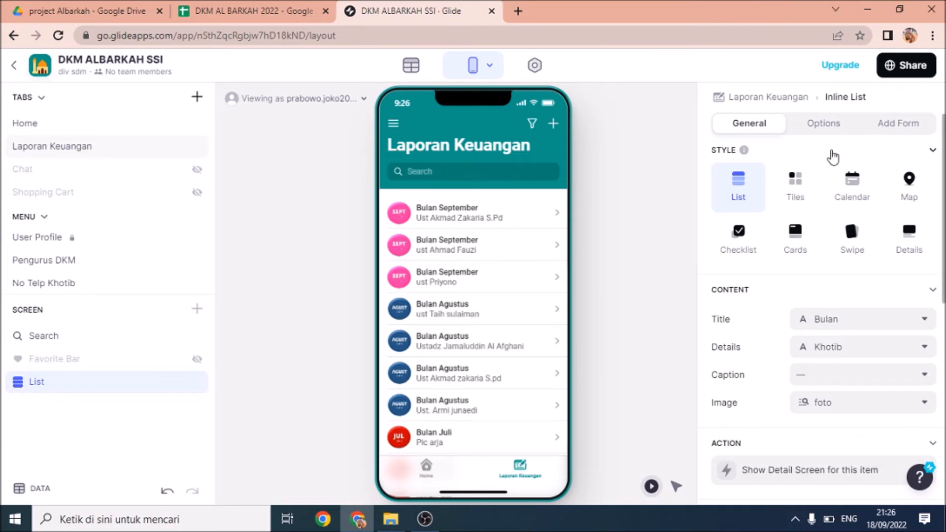
Disable and re-enable adding items in the list's add form to demonstrate the add button
left_click(905, 129)
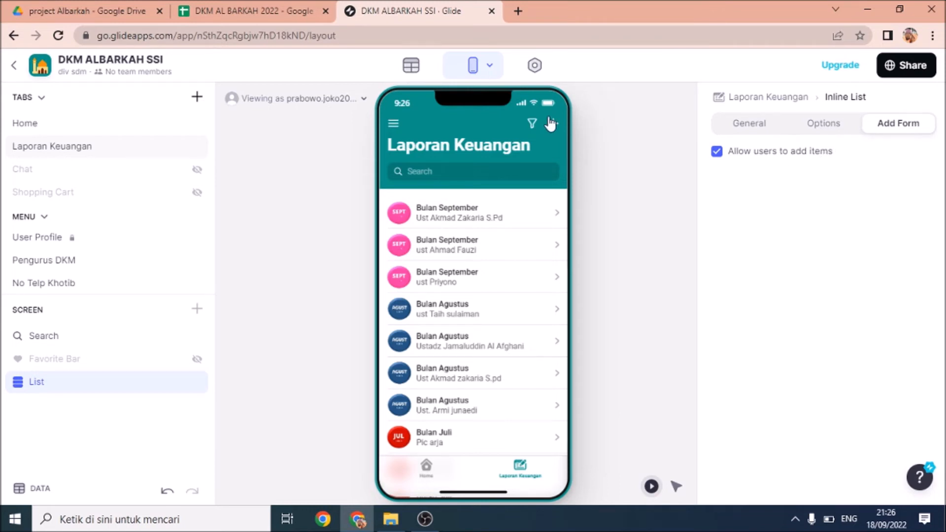
left_click(716, 152)
left_click(717, 152)
Review the list's filter and sort options and check the in-app sort choices in the preview
left_click(832, 126)
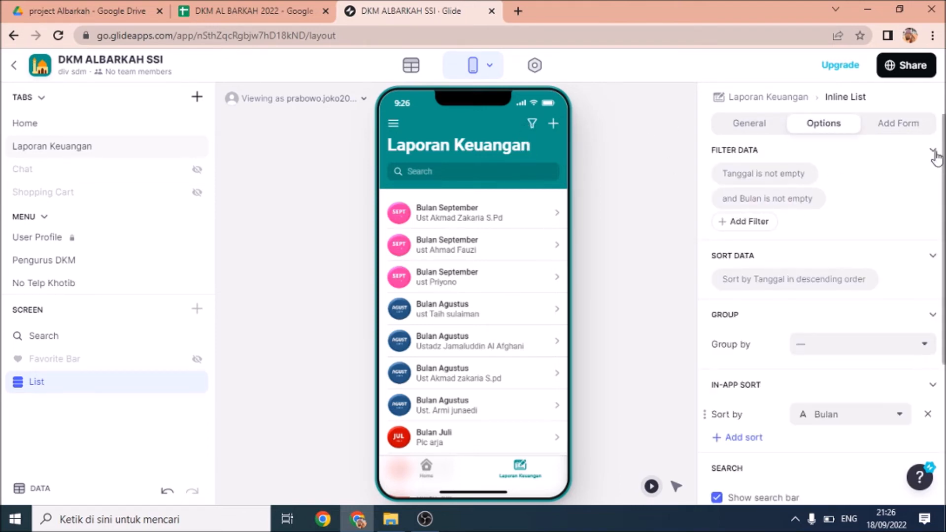
left_click(532, 124)
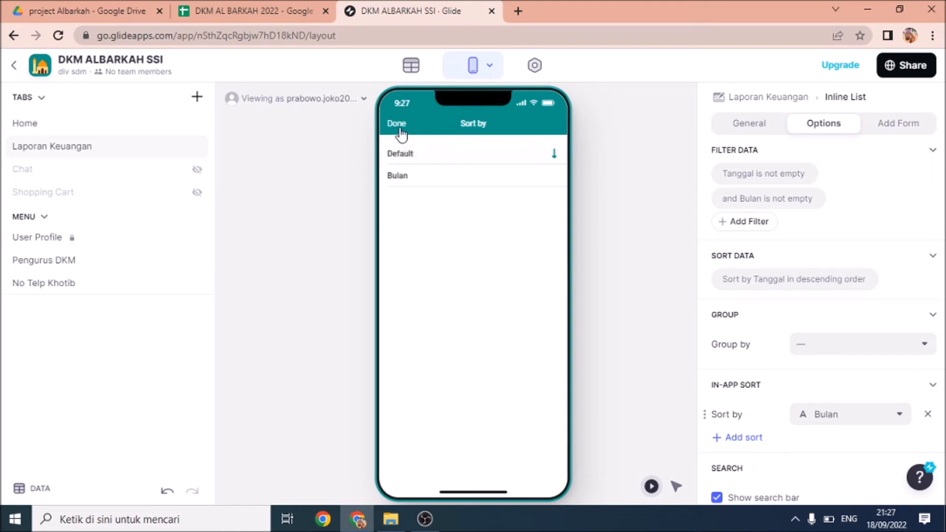
left_click(548, 151)
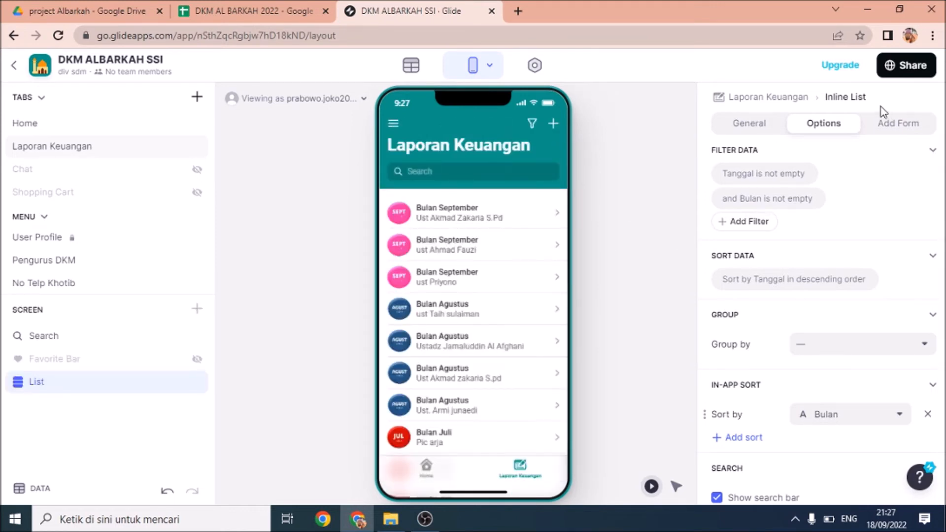
left_click(750, 129)
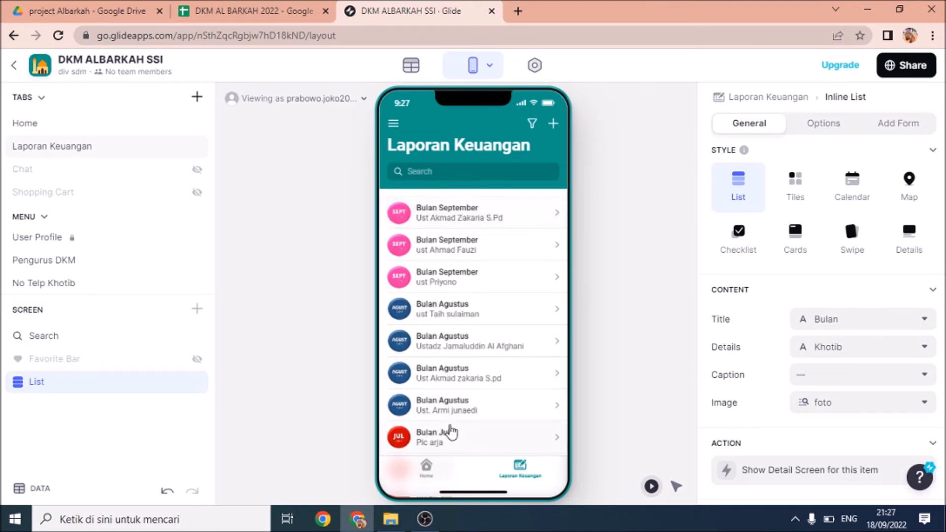
left_click(826, 125)
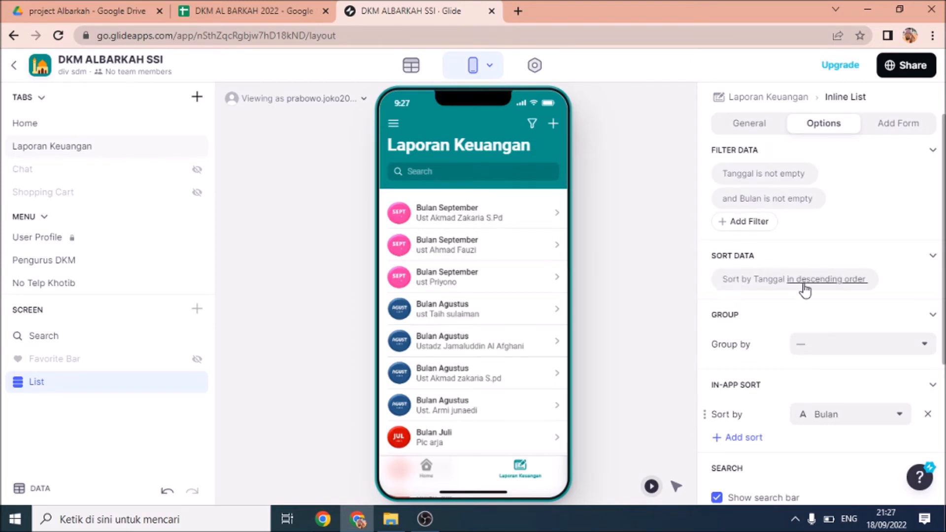
Try sorting the list by Tanggal from A to Z, and restore the Z to A order
left_click(776, 285)
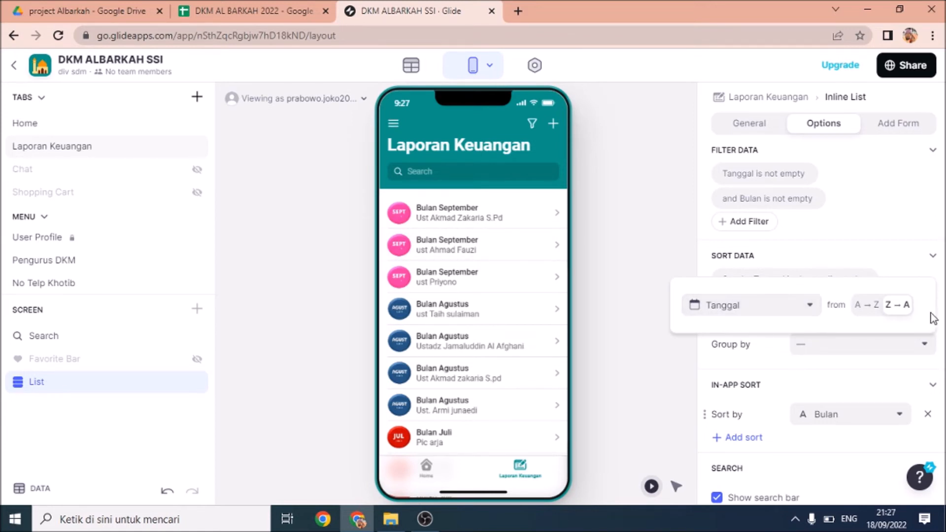
left_click(869, 306)
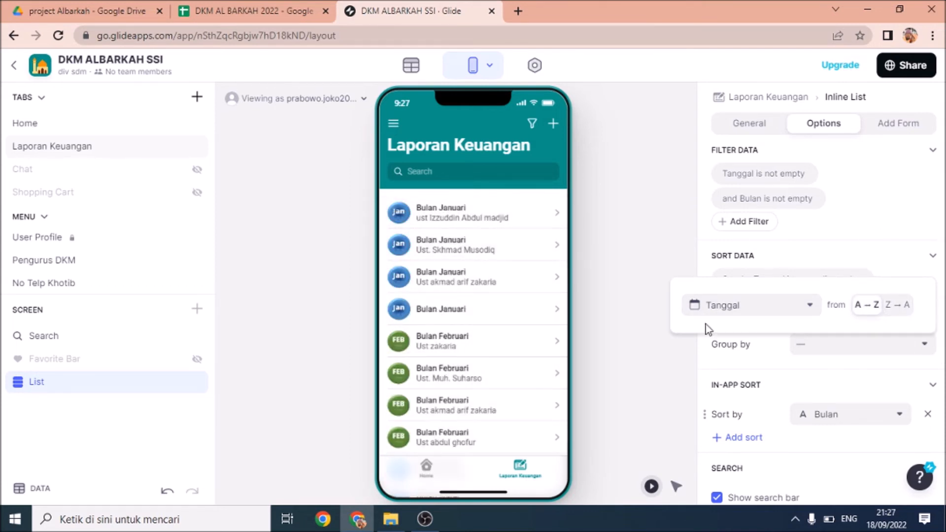
left_click(906, 306)
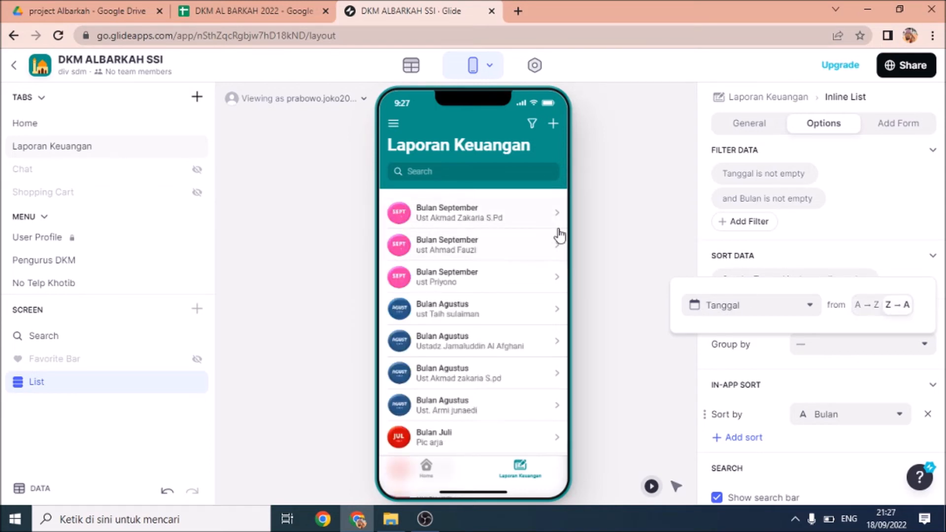
left_click(634, 241)
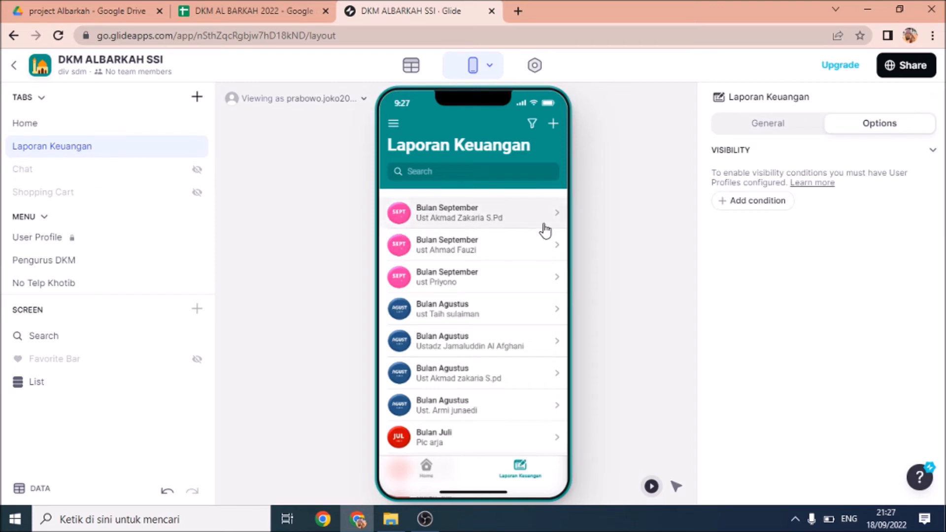
Group the Laporan Keuangan list by Bulan and check the monthly groups in the preview
left_click(782, 134)
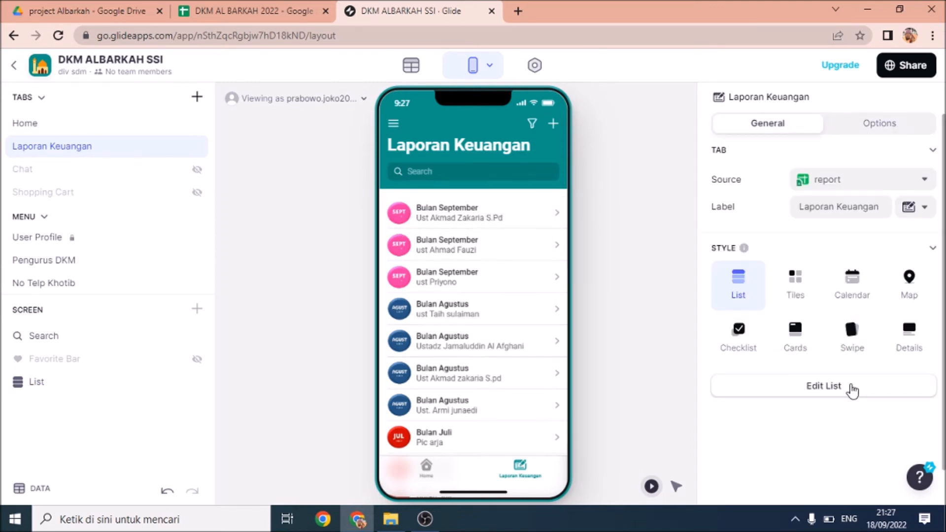
left_click(853, 390)
left_click(828, 129)
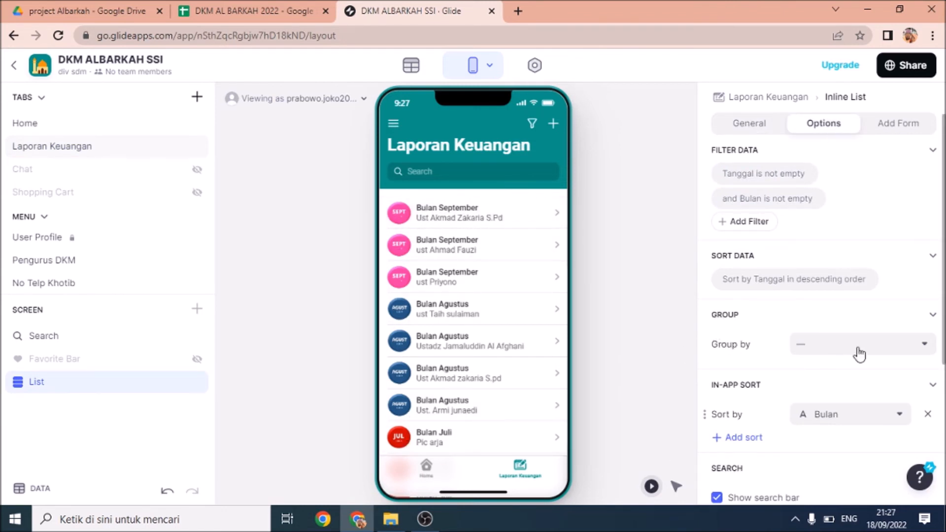
left_click(927, 347)
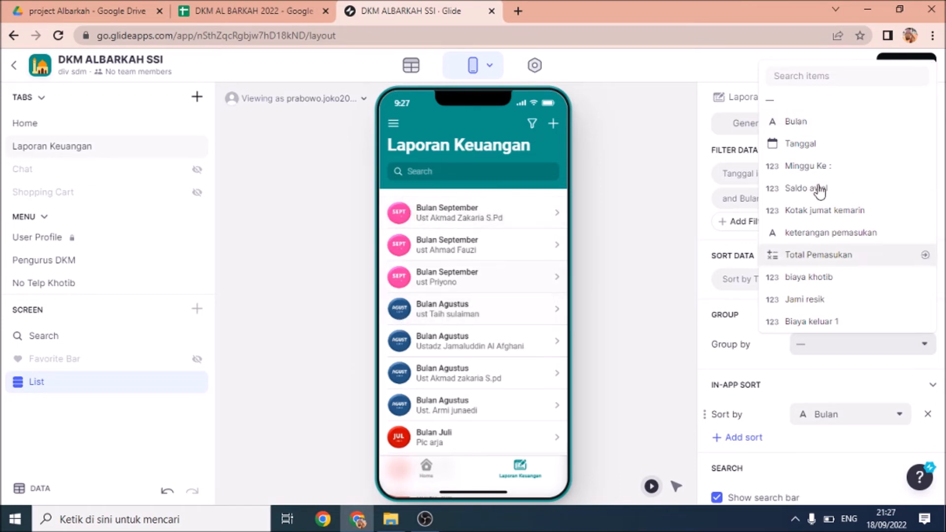
left_click(793, 124)
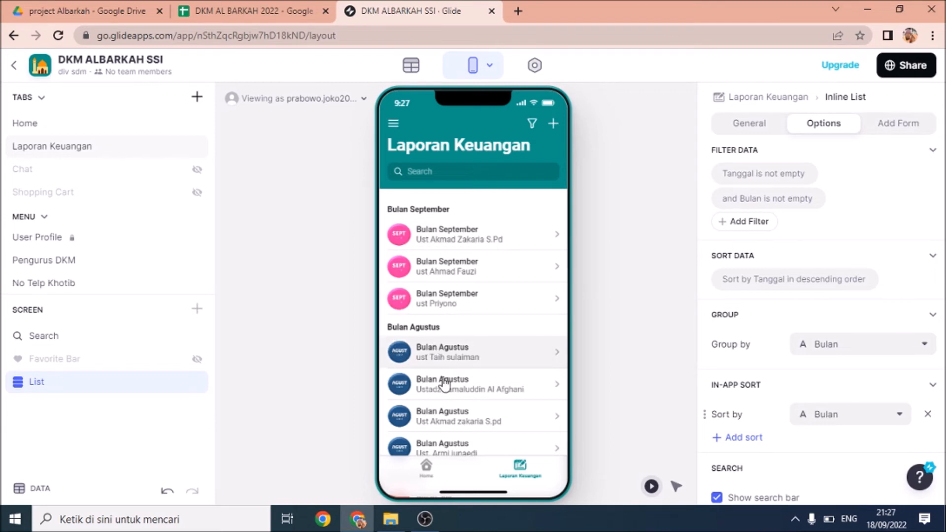
scroll(442, 377, "down", 5)
scroll(465, 302, "down", 4)
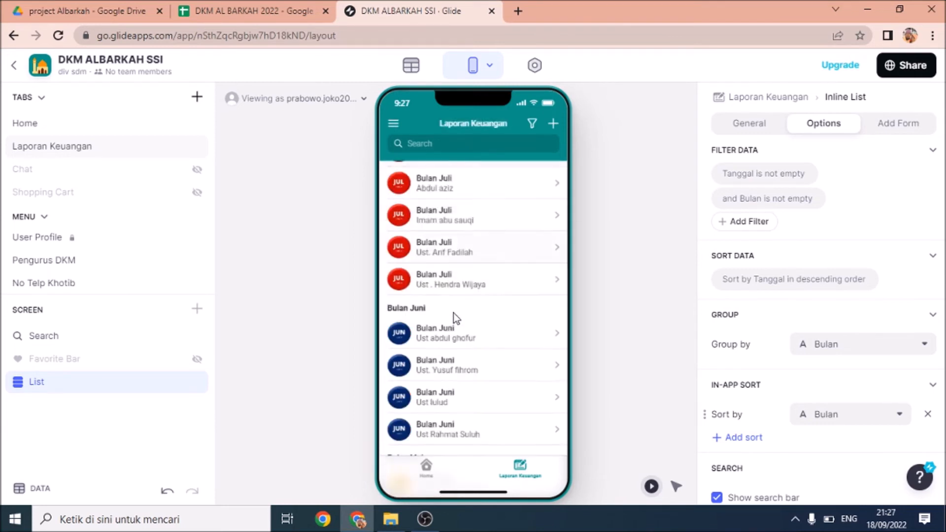
Remove the grouping by Bulan from the Laporan Keuangan list and check the ungrouped list in the preview
scroll(460, 384, "up", 9)
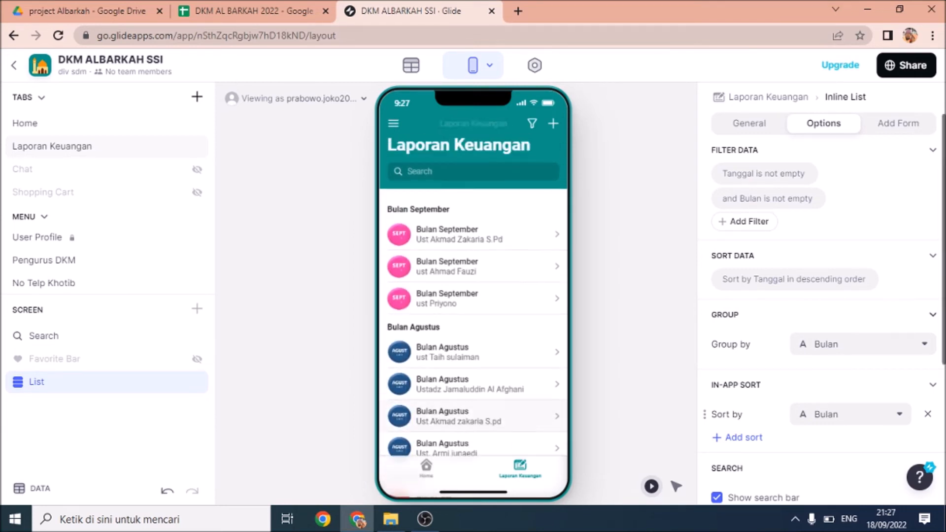
left_click(923, 345)
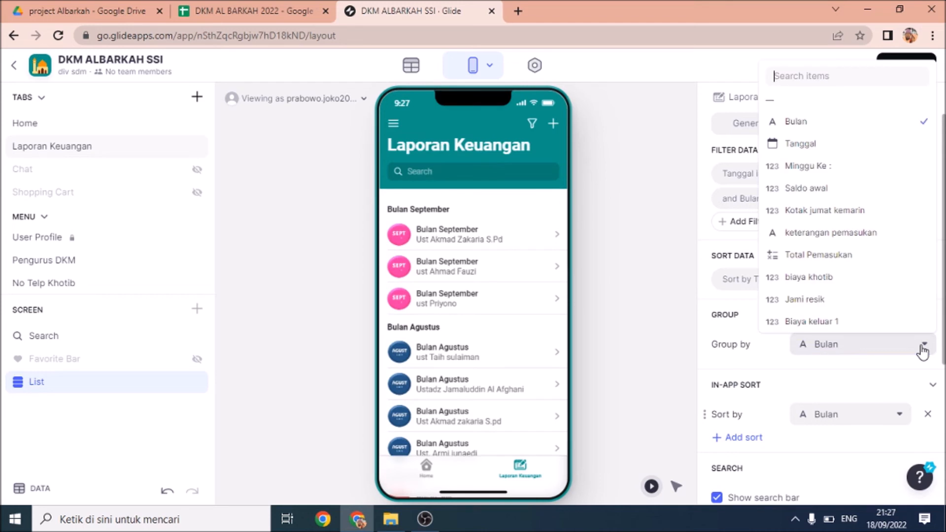
left_click(781, 102)
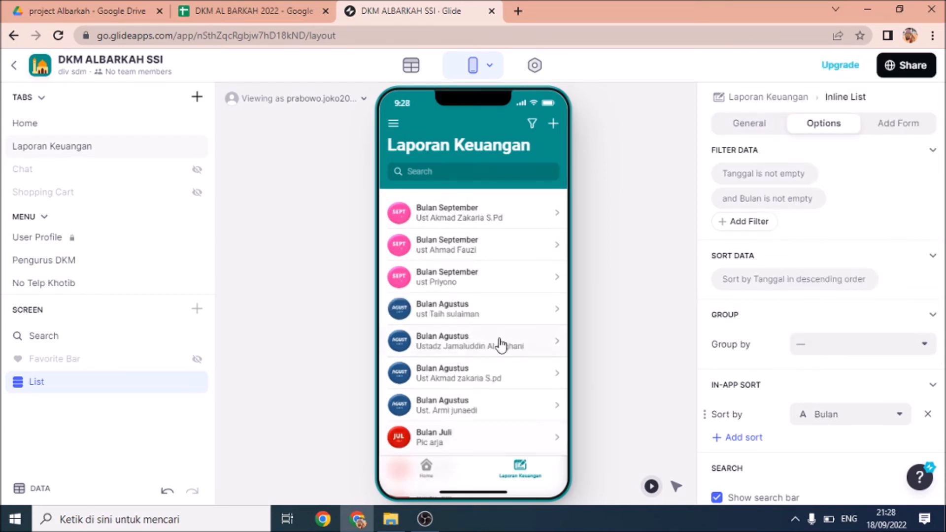
scroll(547, 254, "down", 5)
scroll(481, 274, "up", 2)
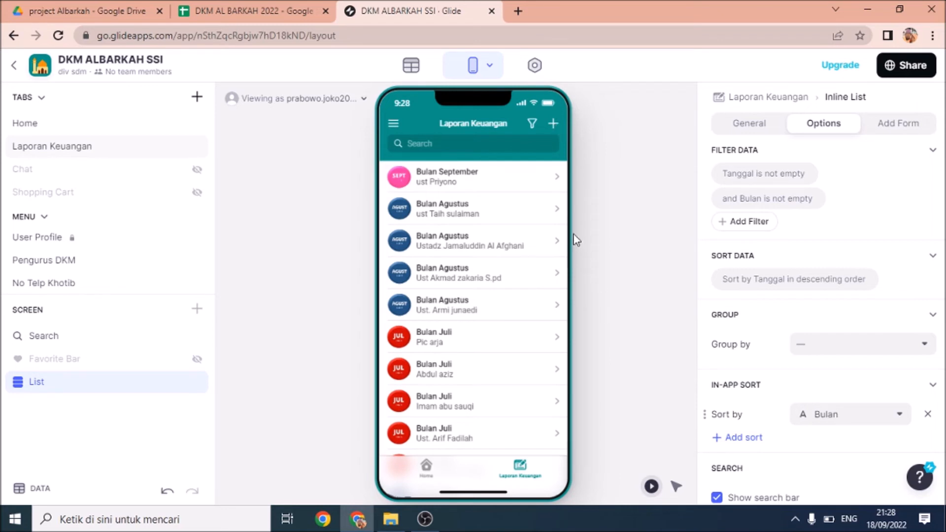
View the detail screen of the 02/09/2022 Bulan September report in the preview and return to the list
left_click(503, 184)
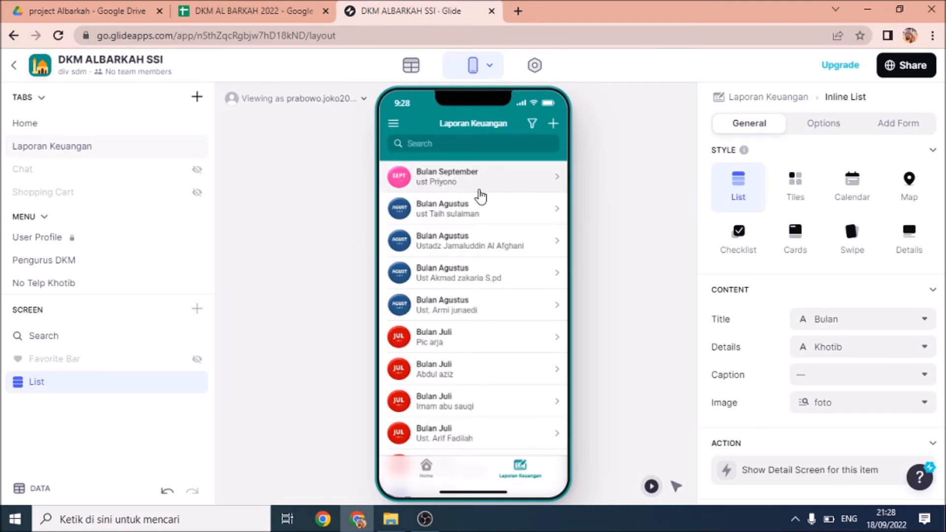
left_click(482, 183)
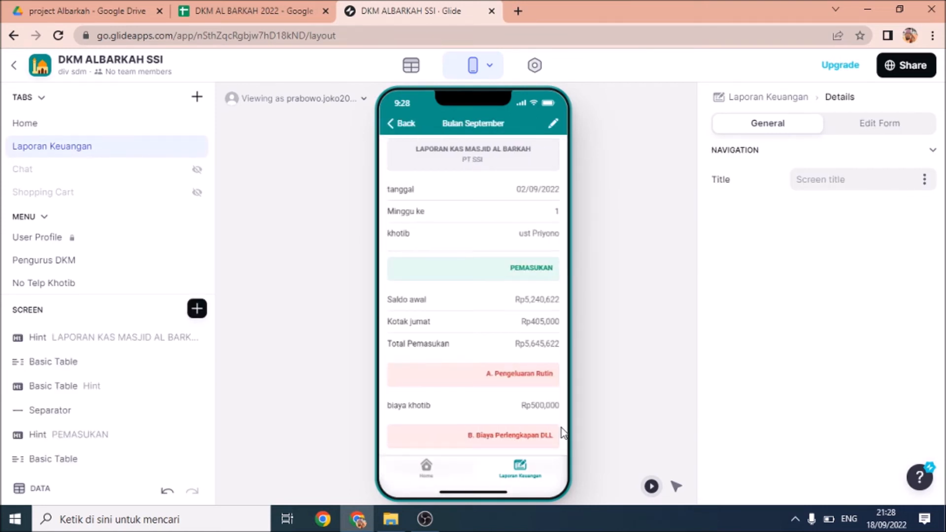
left_click(389, 126)
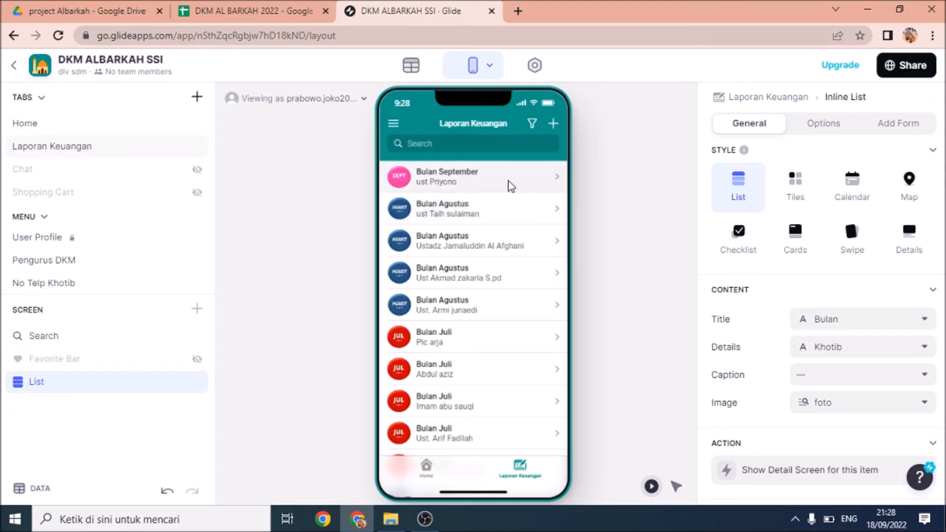
left_click(556, 182)
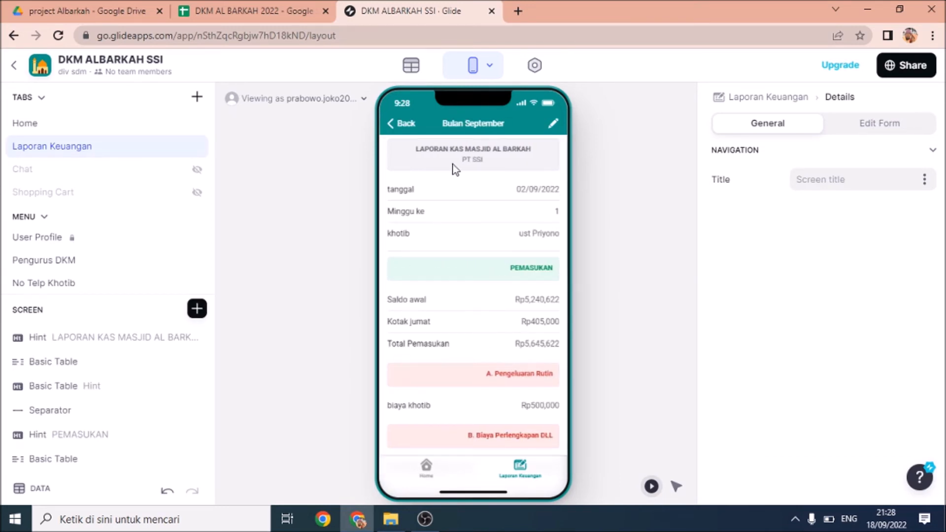
left_click(392, 127)
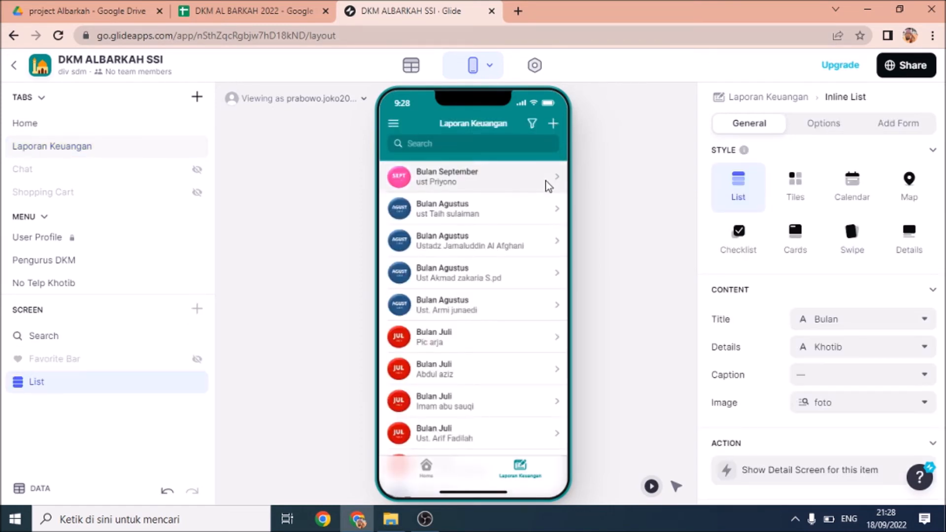
Open the add form's Bulan choice settings and compare its source with the tab relasi bulan sheet in Google Sheets
left_click(553, 122)
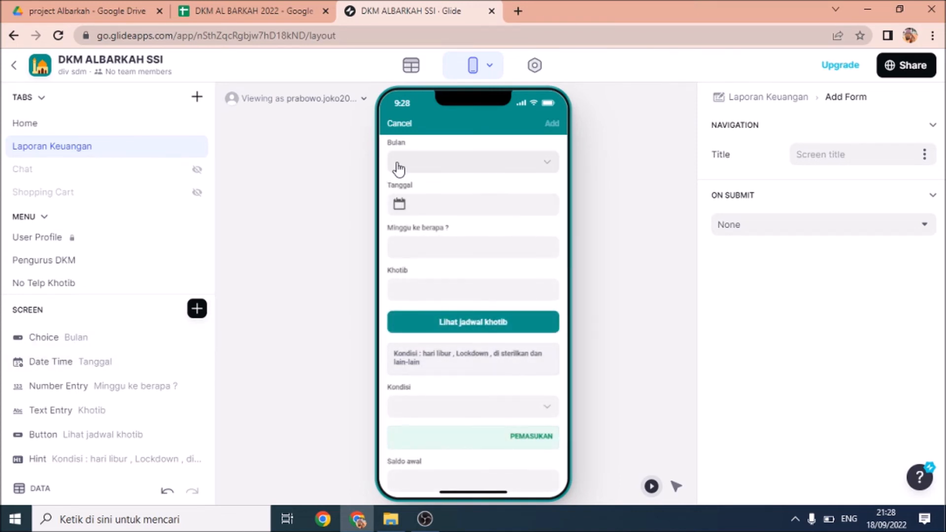
left_click(50, 340)
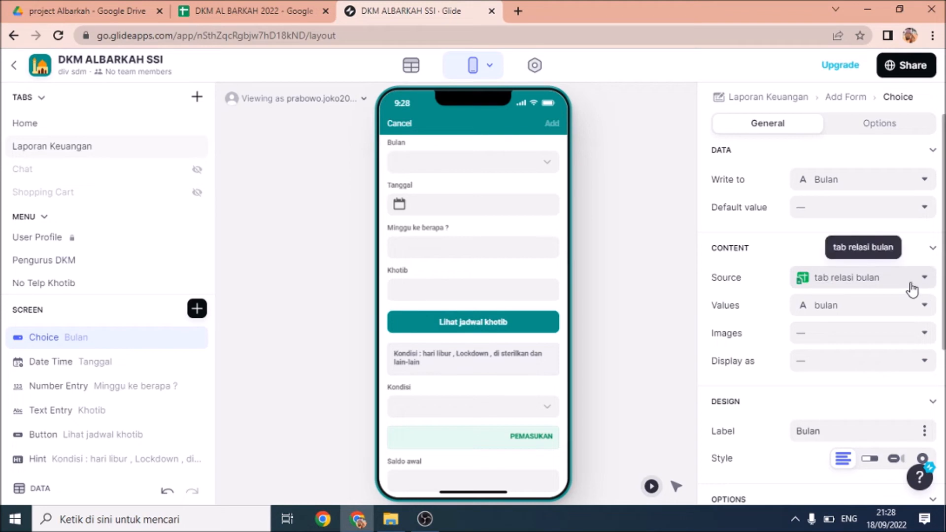
left_click(252, 12)
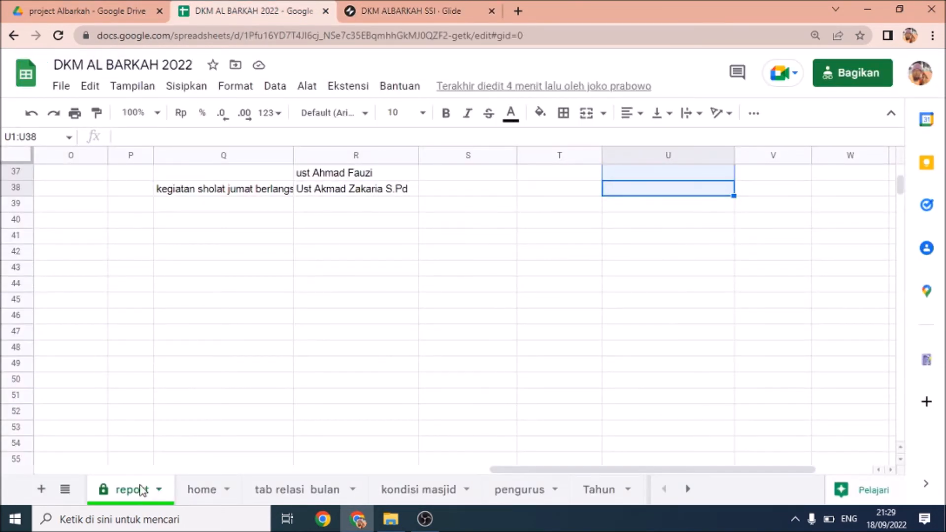
left_click(296, 490)
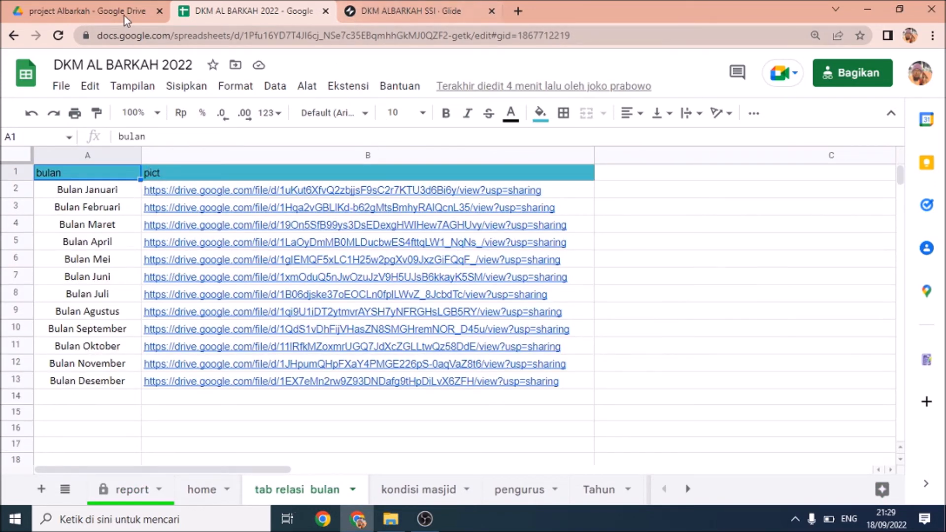
left_click(91, 11)
left_click(246, 11)
left_click(394, 11)
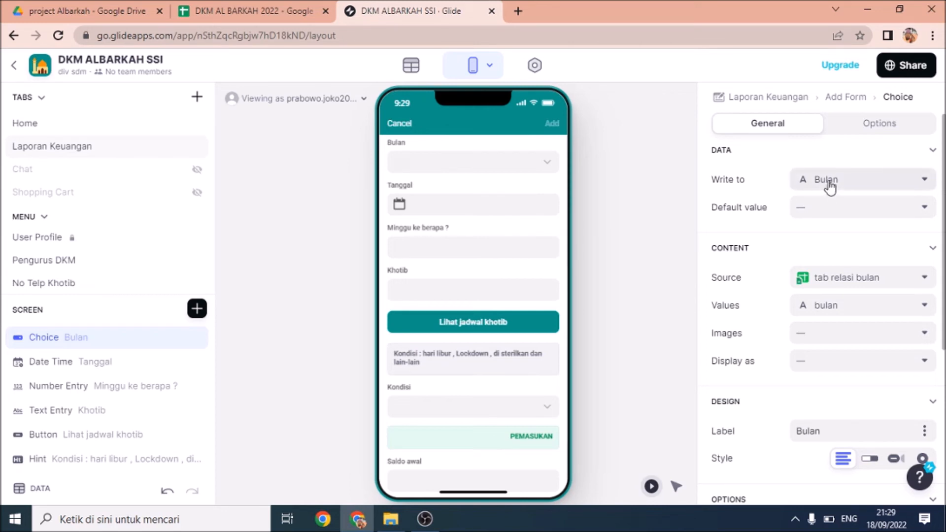
Examine the Bulan column in the report sheet of DKM AL BARKAH 2022 and return to the choice settings in Glide
left_click(223, 7)
left_click(143, 490)
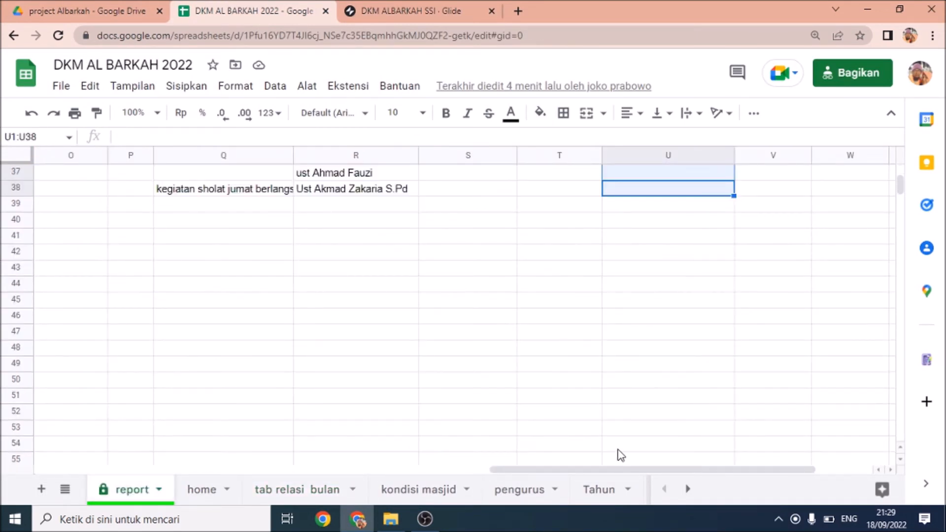
left_click_drag(574, 473, 63, 483)
scroll(120, 349, "up", 12)
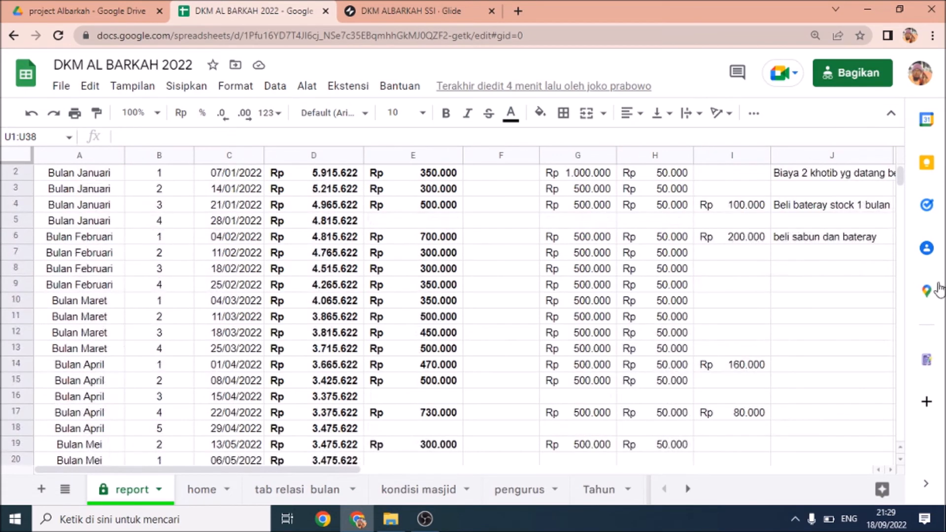
scroll(892, 173, "up", 1)
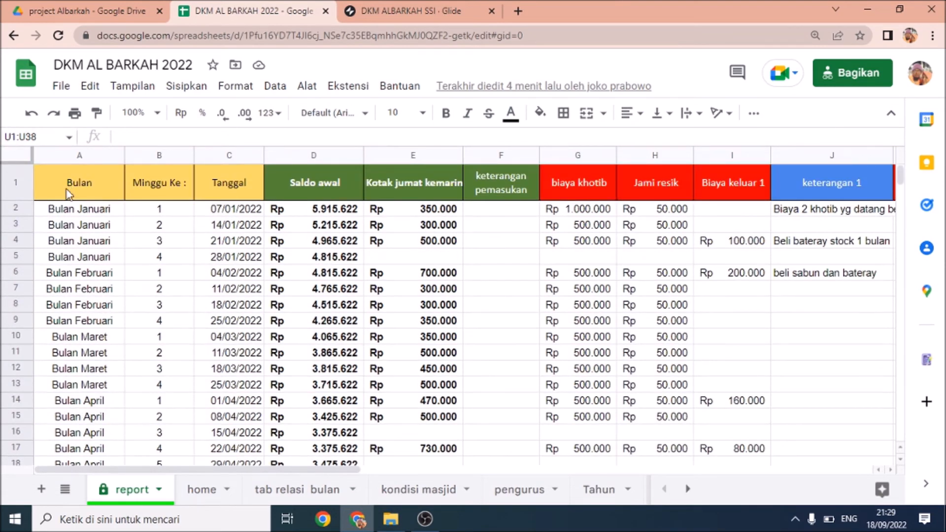
left_click(419, 7)
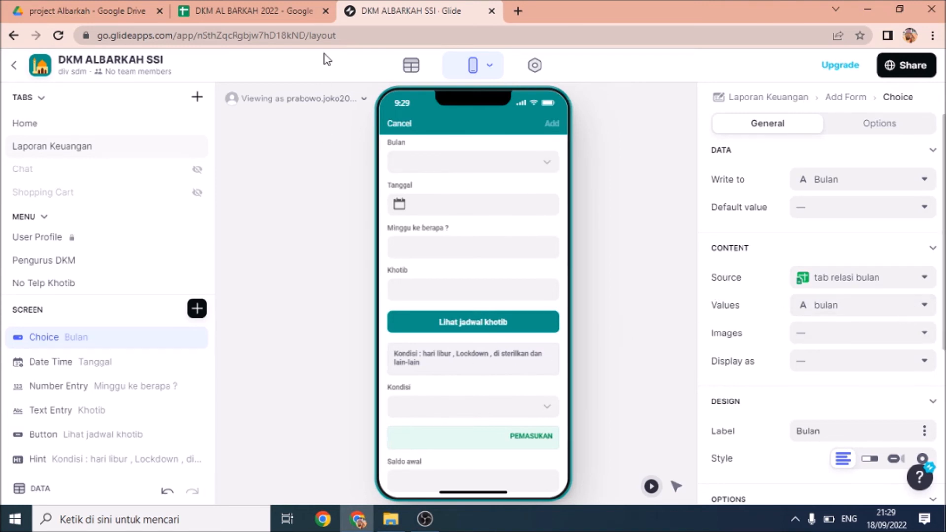
Review the month names and picture links in the tab relasi bulan sheet and switch back to Glide
left_click(280, 15)
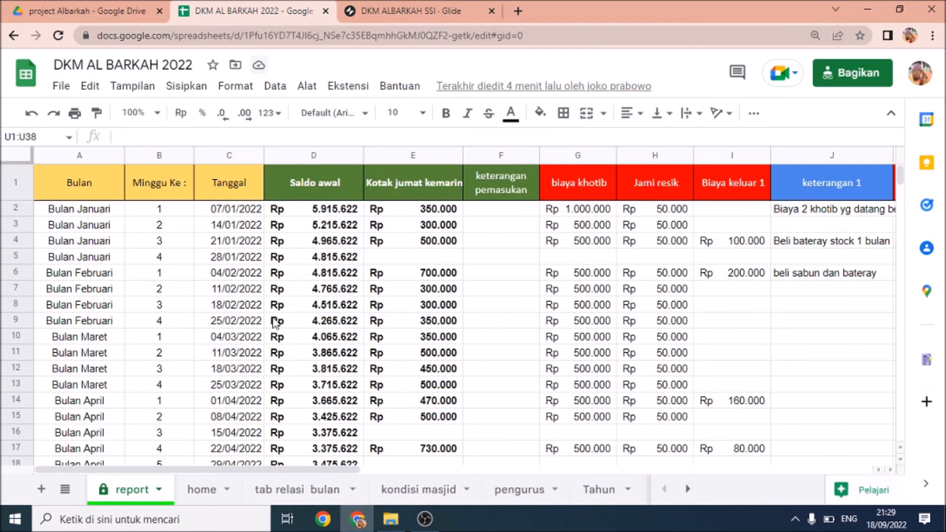
left_click(305, 493)
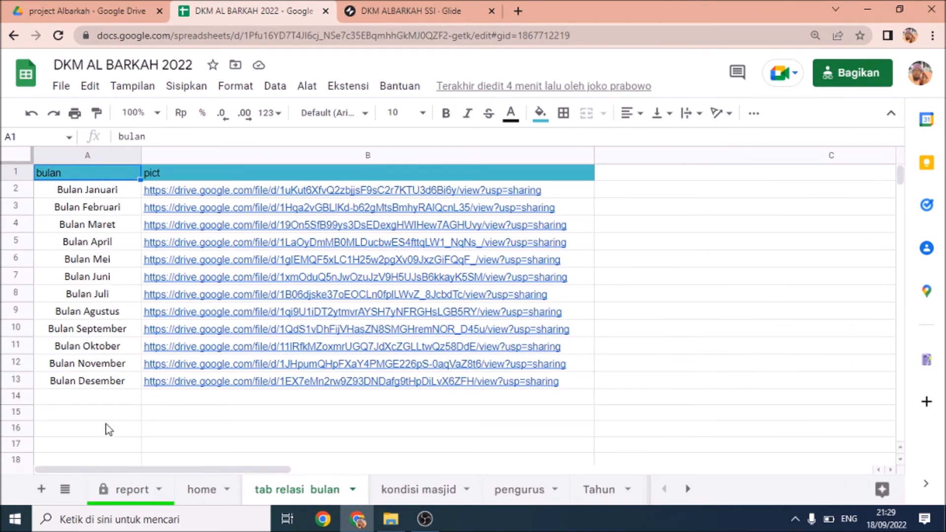
mouse_move(372, 277)
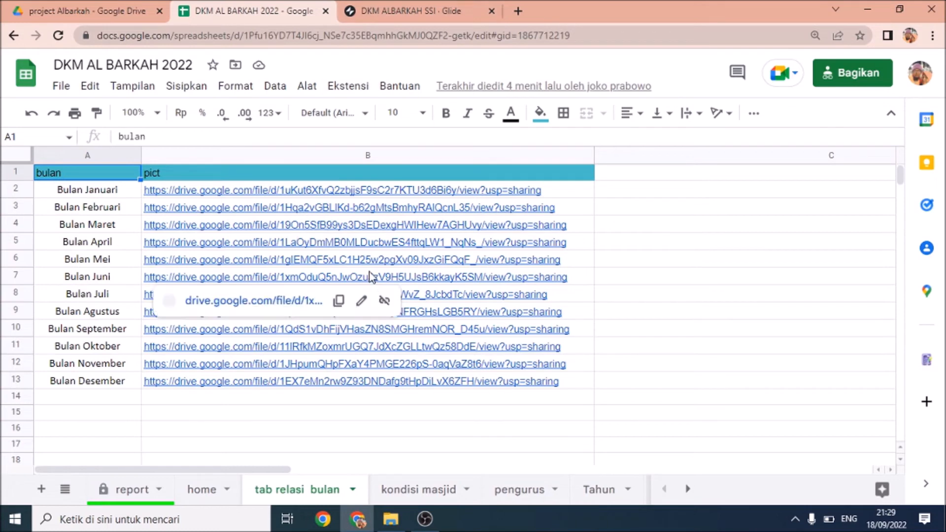
left_click(392, 10)
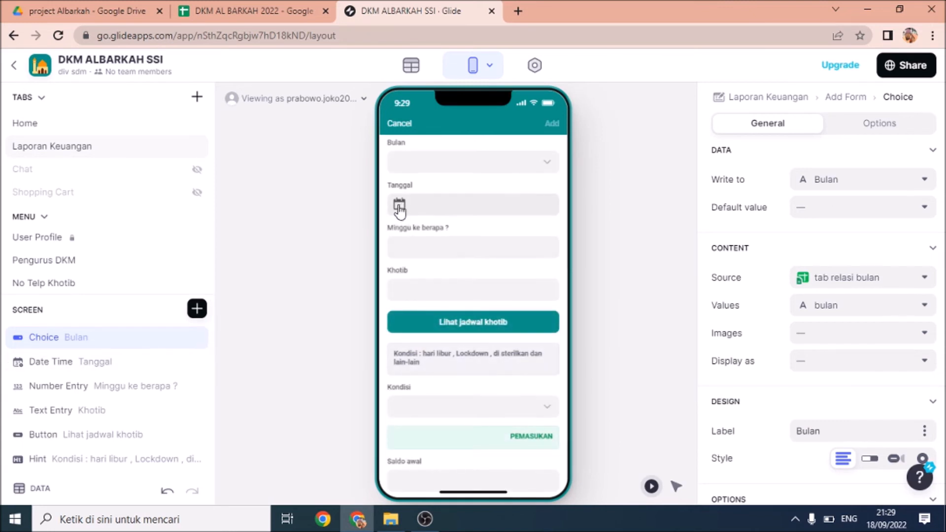
Show the insertable components, try setting Tanggal to 18/09/2022 21:30 in the add form, and clear the date
left_click(196, 309)
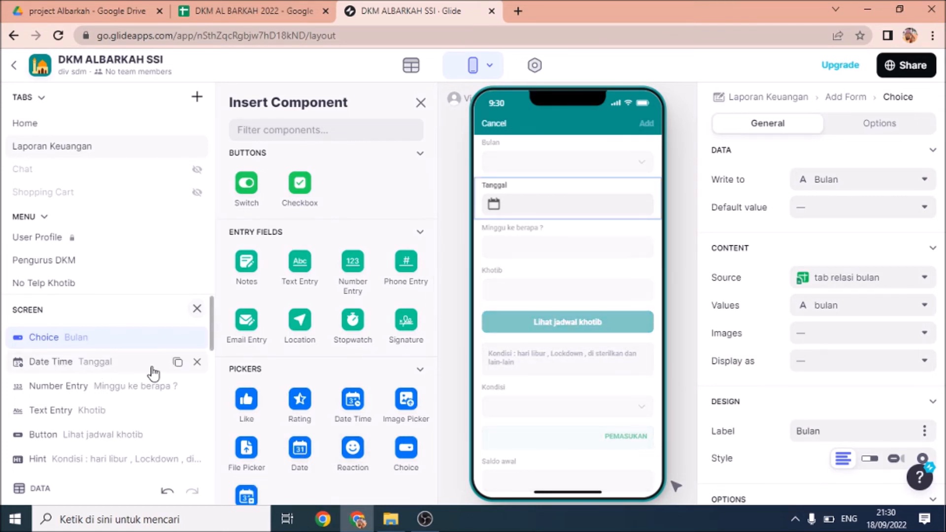
left_click(549, 208)
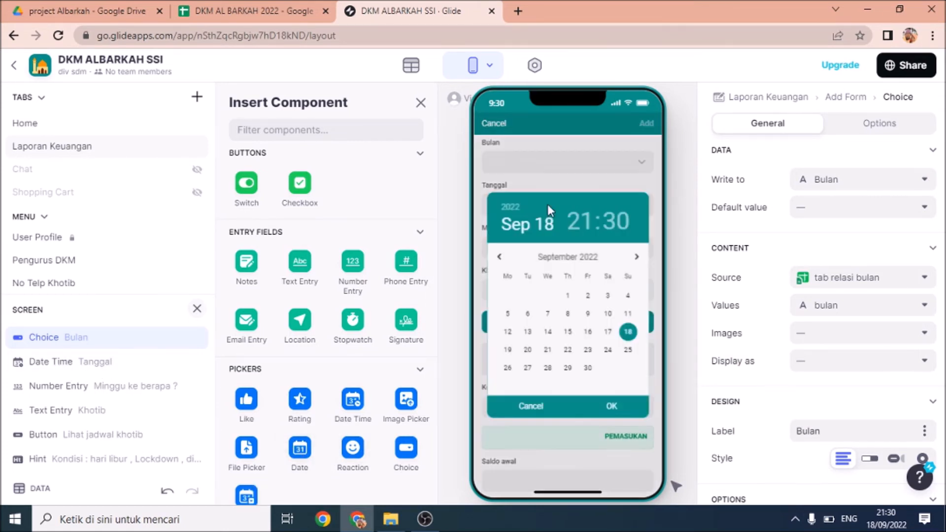
left_click(620, 411)
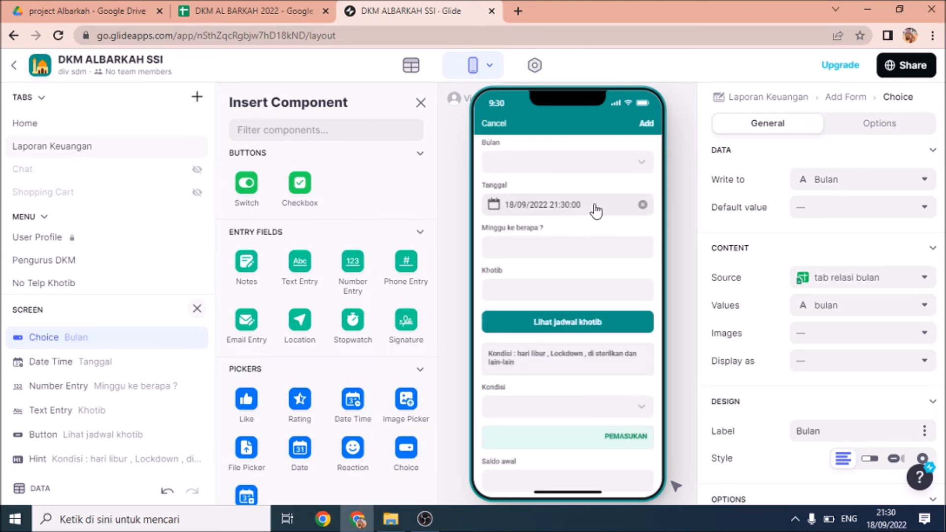
left_click(643, 206)
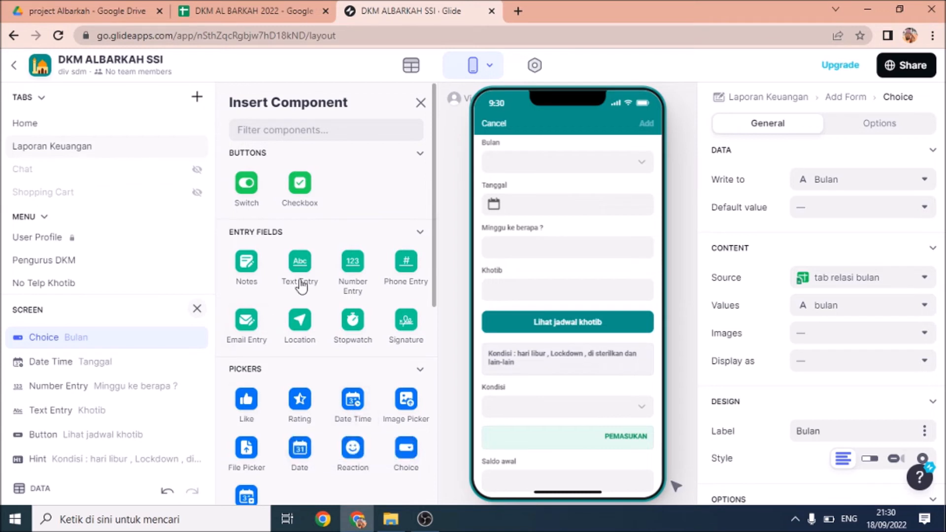
left_click(420, 103)
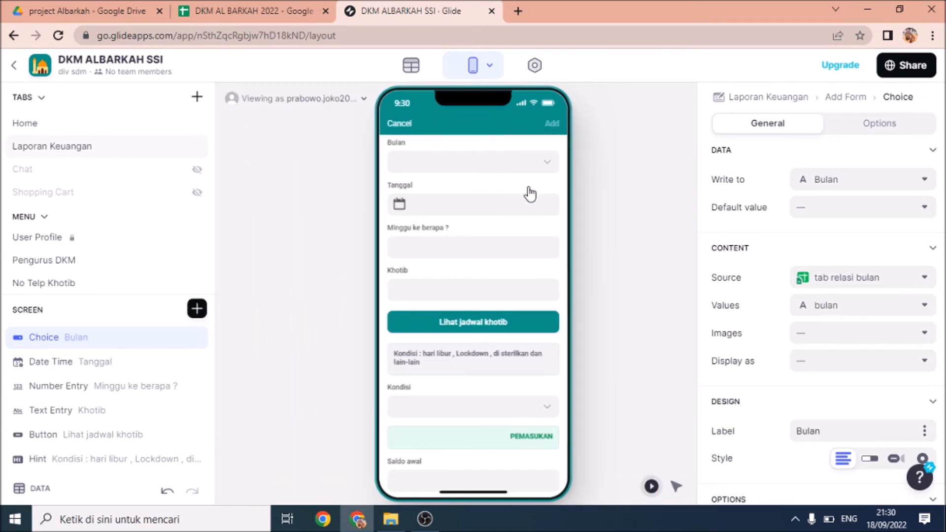
Try entering 1 as the week number in the add form's Minggu ke berapa ? field and clear it
left_click(549, 245)
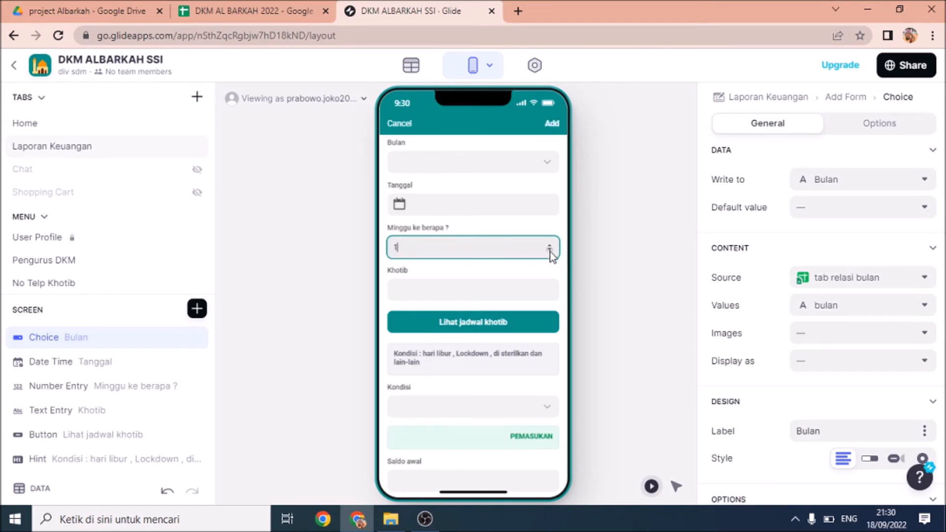
left_click(549, 245)
left_click(381, 253)
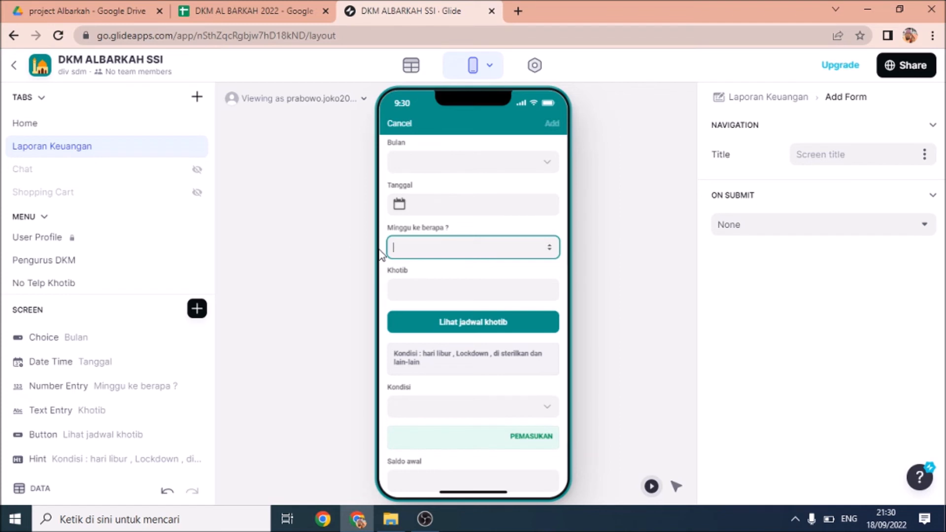
Check the Khotib text entry in the add form and browse the components available for insertion
left_click(420, 292)
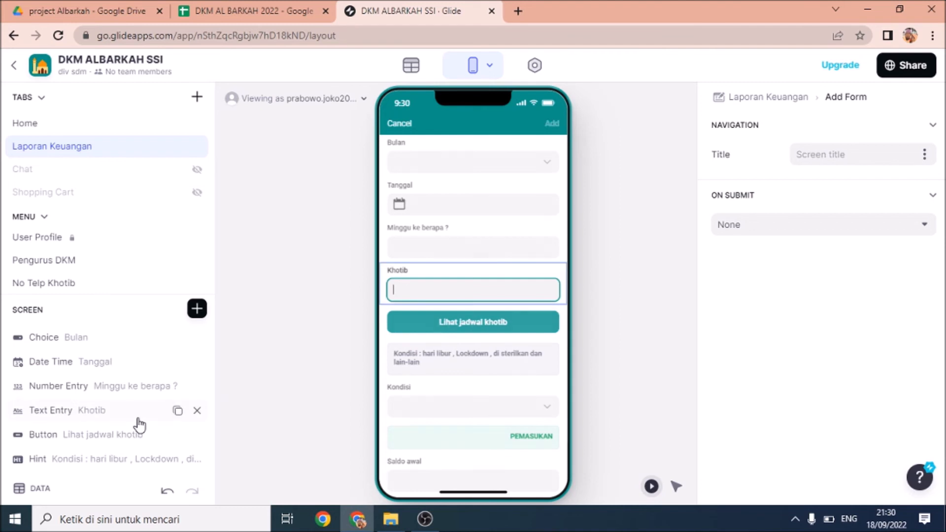
left_click(197, 309)
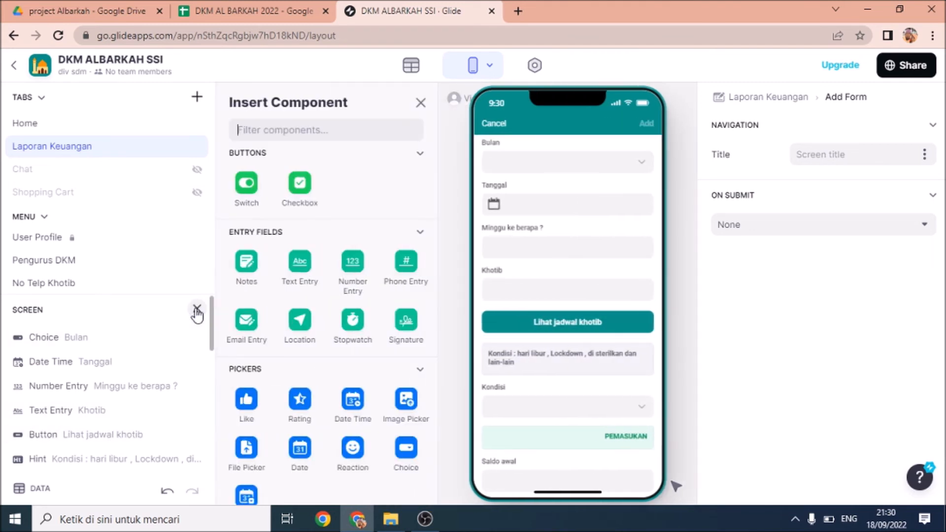
scroll(330, 396, "down", 7)
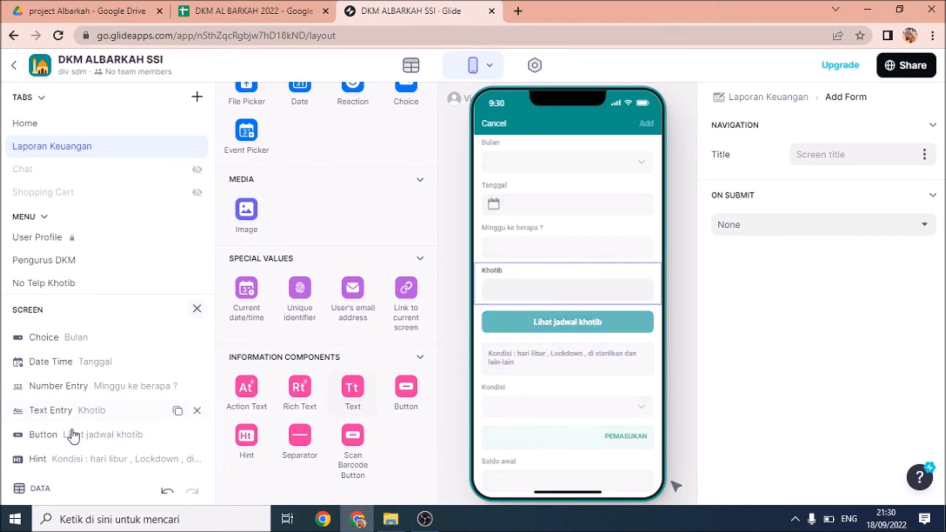
Open the settings of the add form's Lihat jadwal khotib button and examine its label
left_click(109, 438)
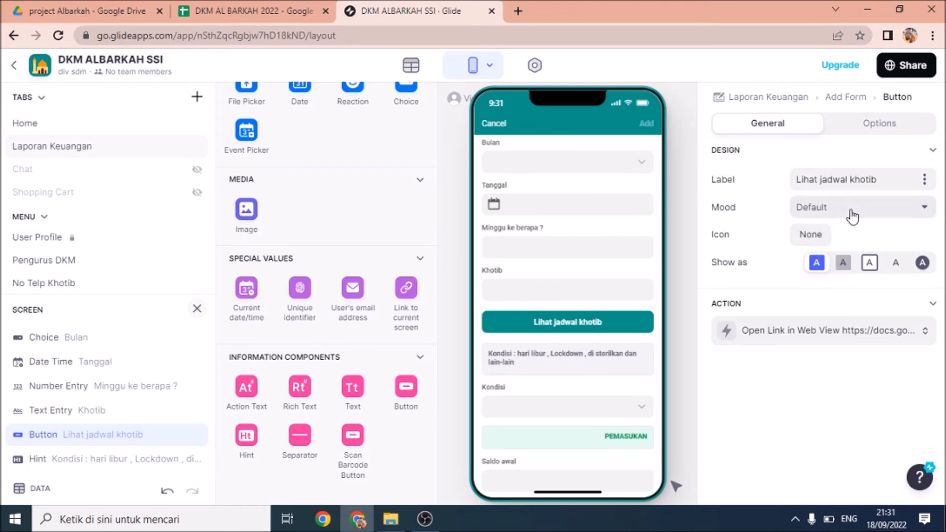
left_click_drag(889, 183, 786, 187)
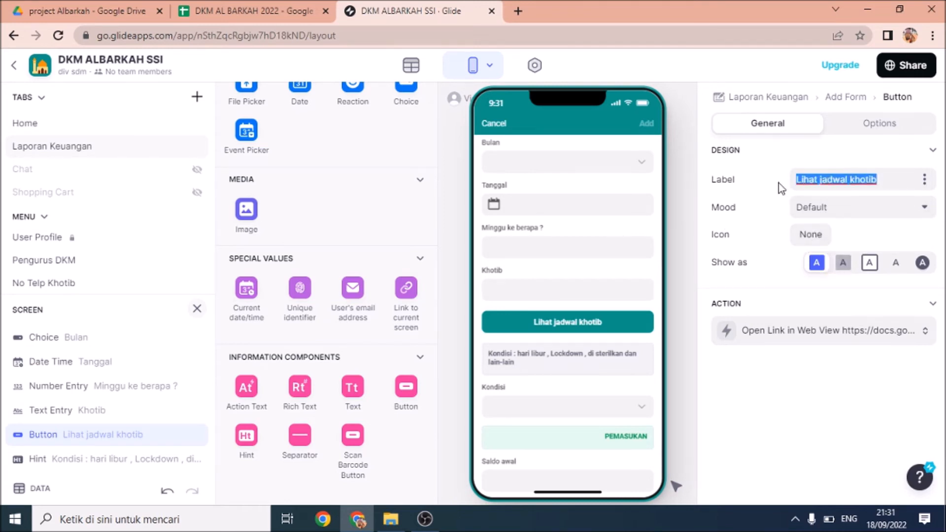
left_click(885, 179)
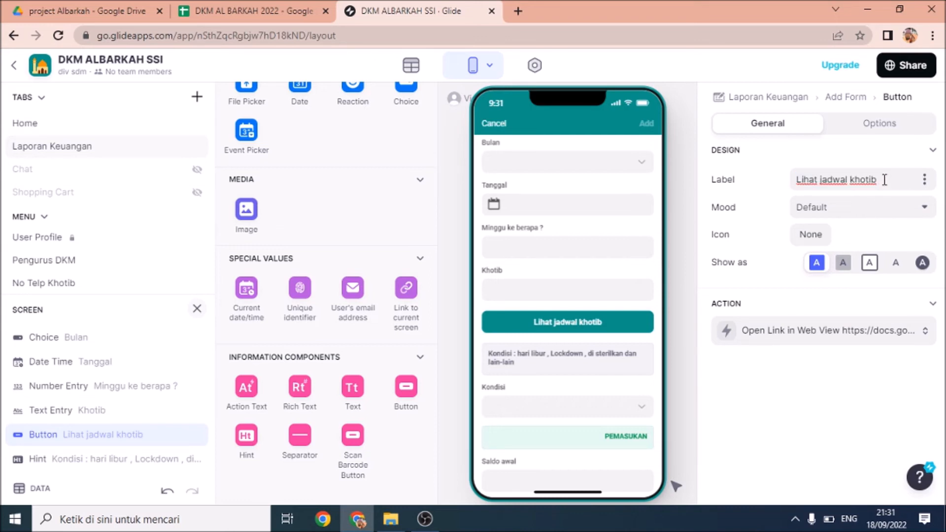
Change the button's label to "Lihat jadwal khotib !" and inspect the URL of its Open Link in Web View action
type("!")
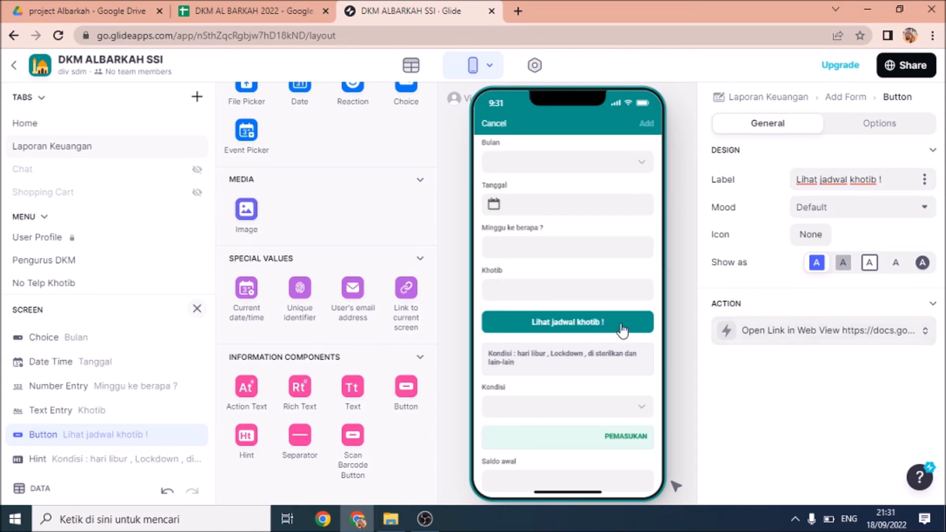
left_click(933, 305)
left_click(933, 305)
left_click(925, 334)
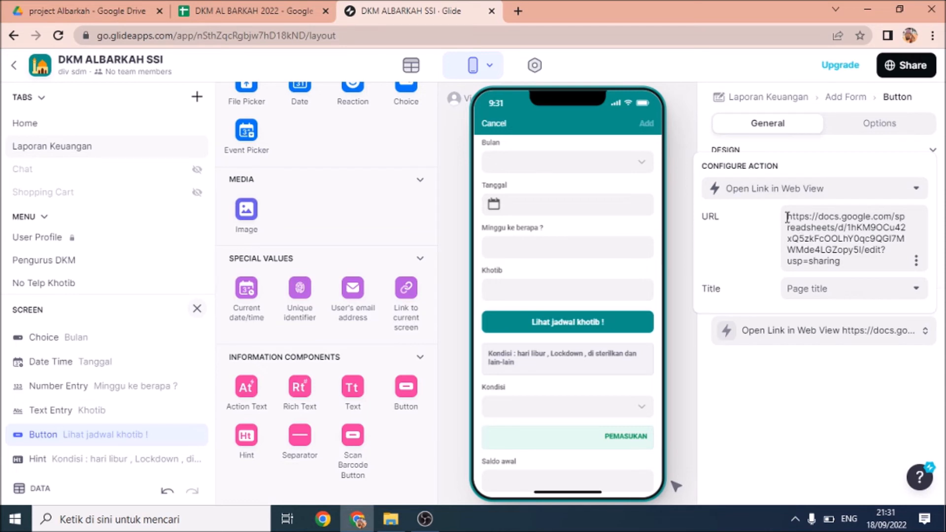
triple_click(858, 224)
left_click(818, 230)
Open the khotib schedule from the button in the preview and compare it with the khotib sheet in the DKM AL BARKAH 2022 spreadsheet
left_click(583, 323)
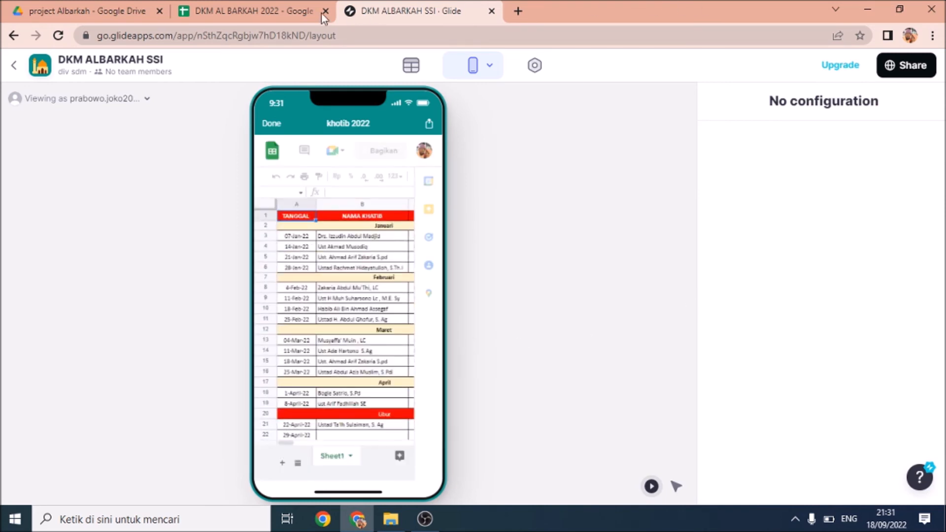
left_click(285, 12)
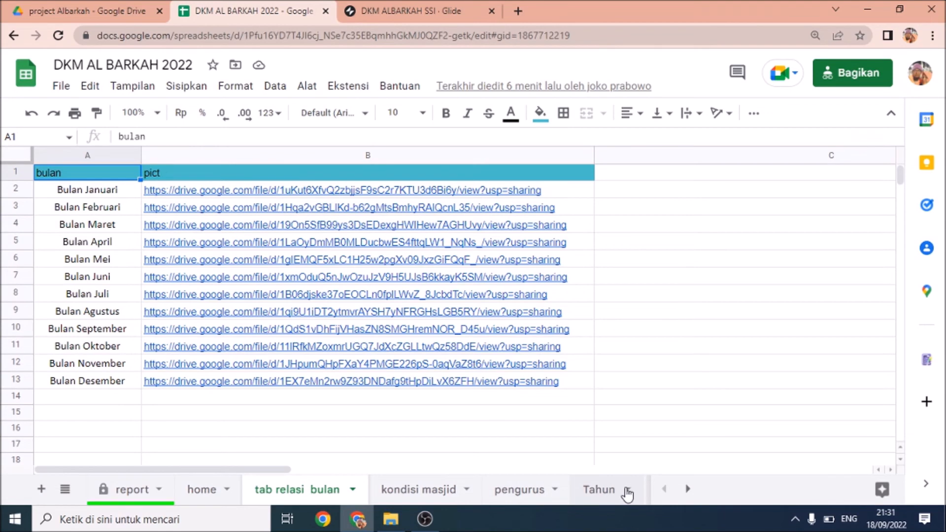
left_click(687, 490)
left_click(688, 489)
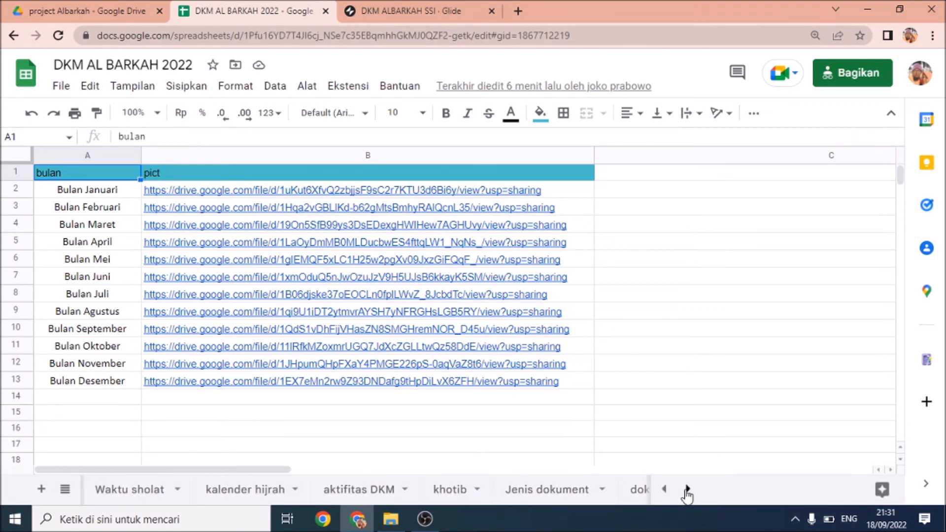
left_click(462, 489)
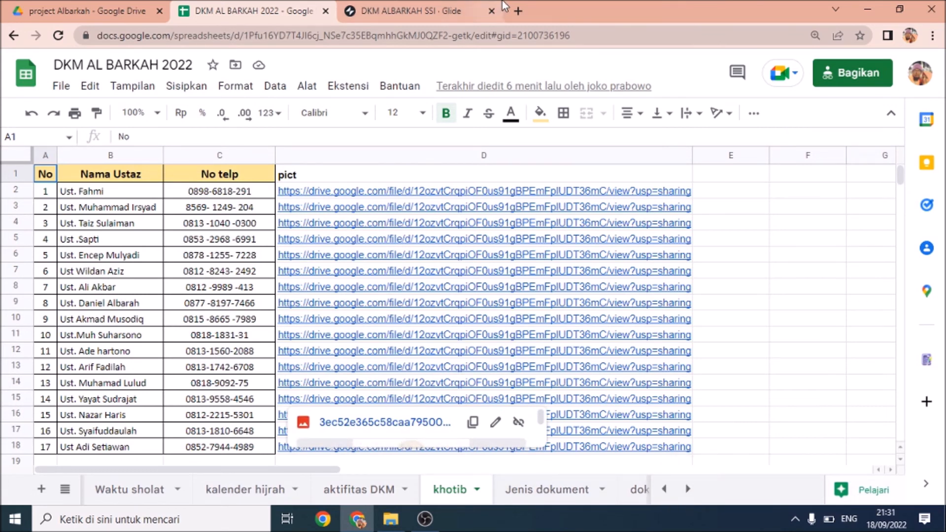
left_click(457, 10)
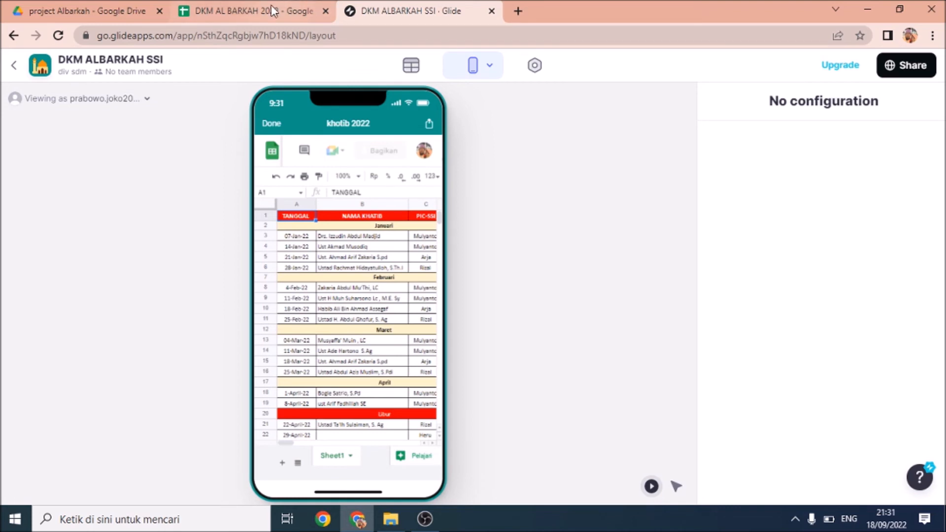
left_click(288, 15)
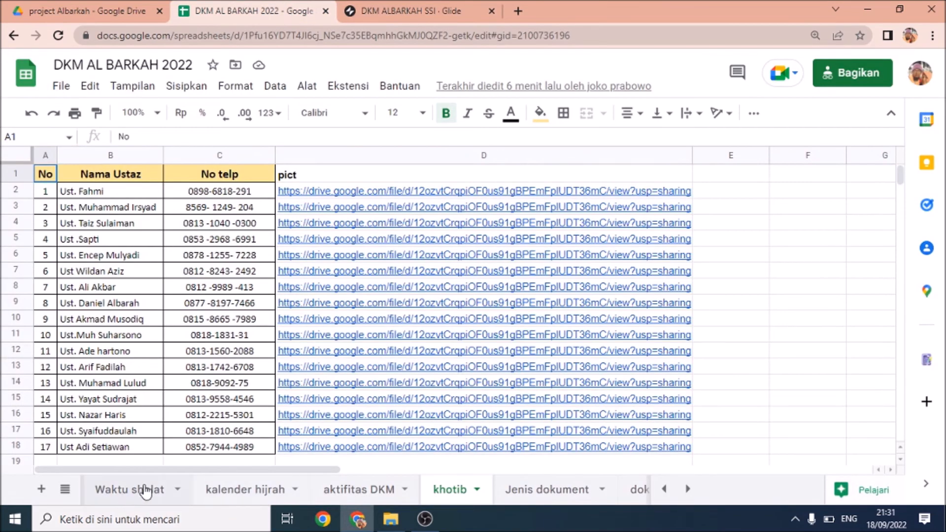
left_click(477, 491)
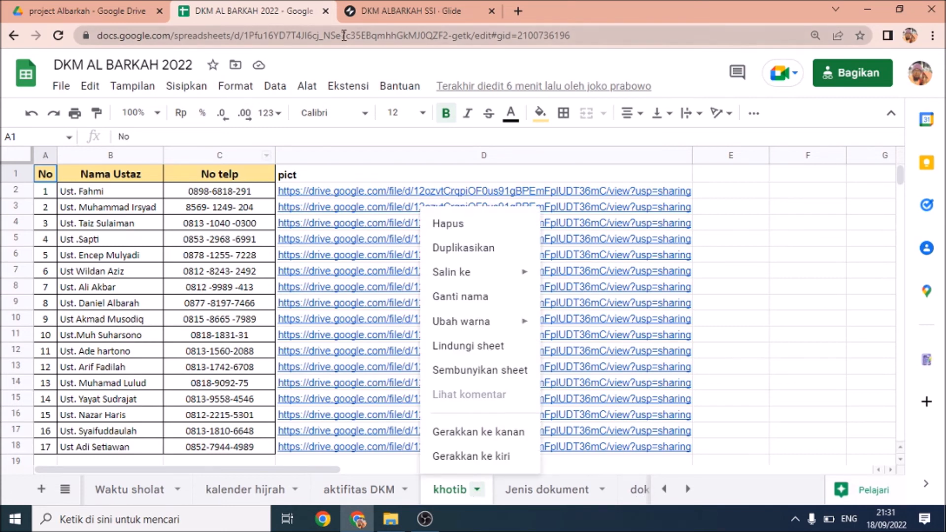
left_click(414, 11)
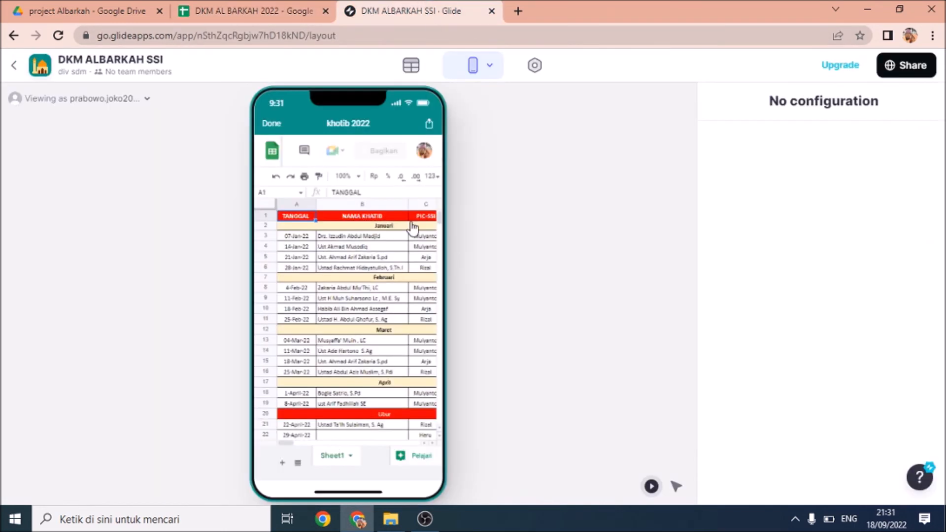
left_click(294, 14)
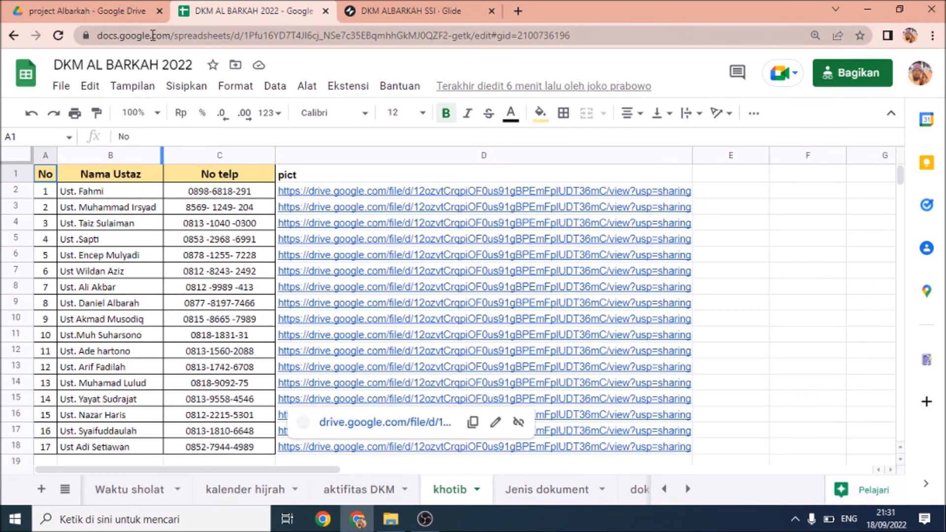
Switch to Google Drive, close the sharing dialog of jan.JPG, and open the khotib 2022 spreadsheet from the project Albarkah folder
left_click(132, 11)
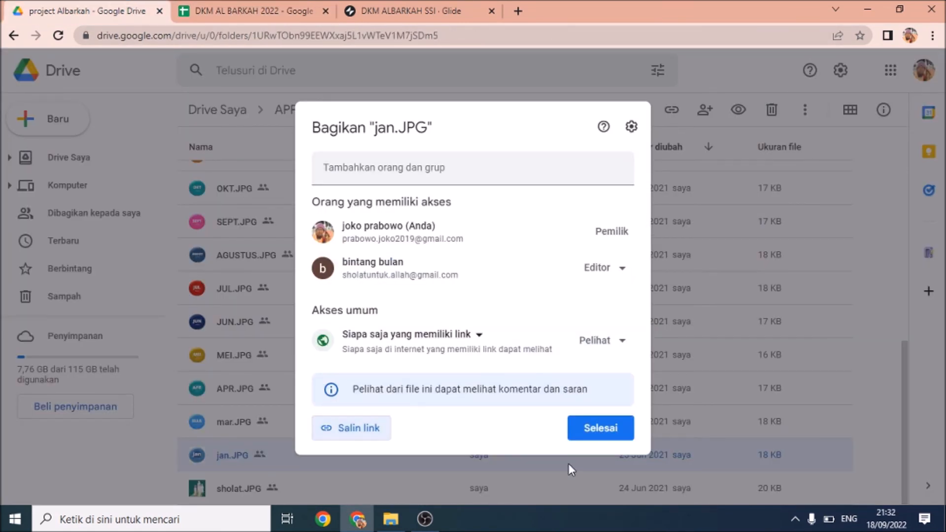
left_click(610, 430)
scroll(259, 360, "up", 5)
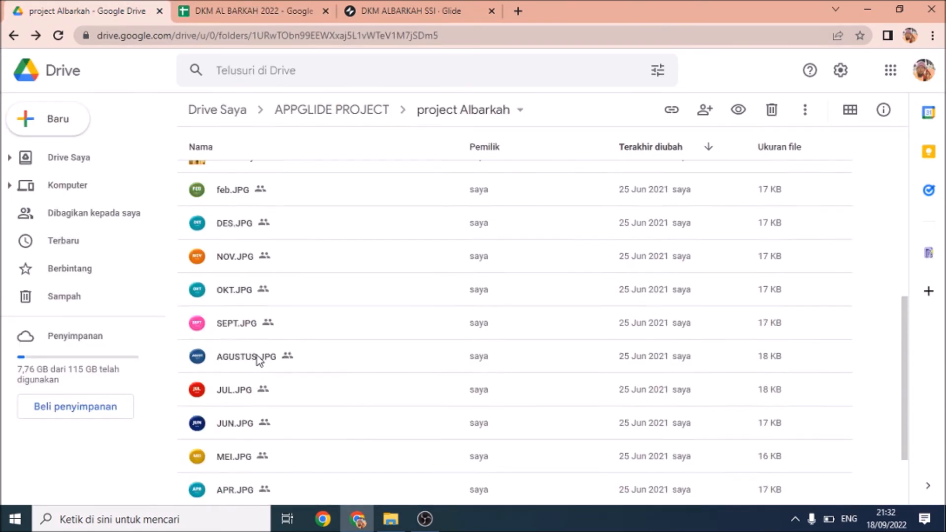
scroll(257, 355, "up", 5)
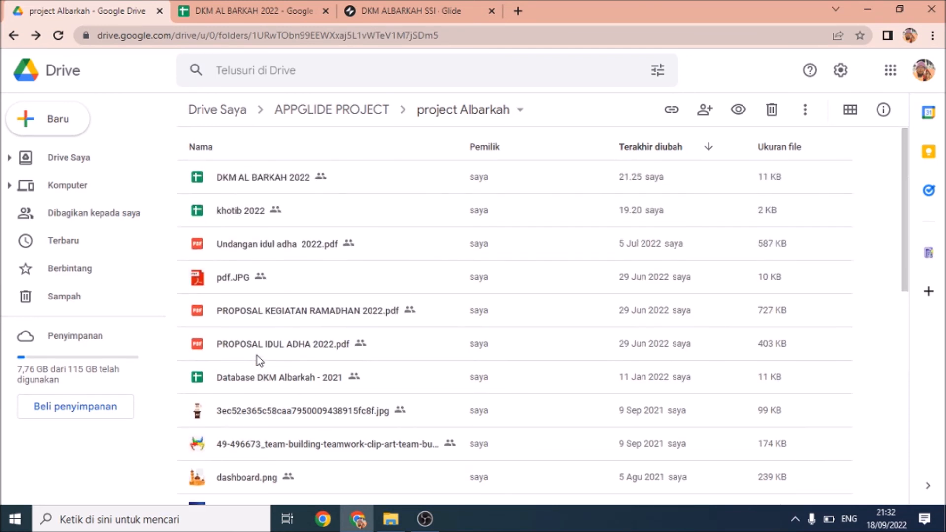
double_click(242, 211)
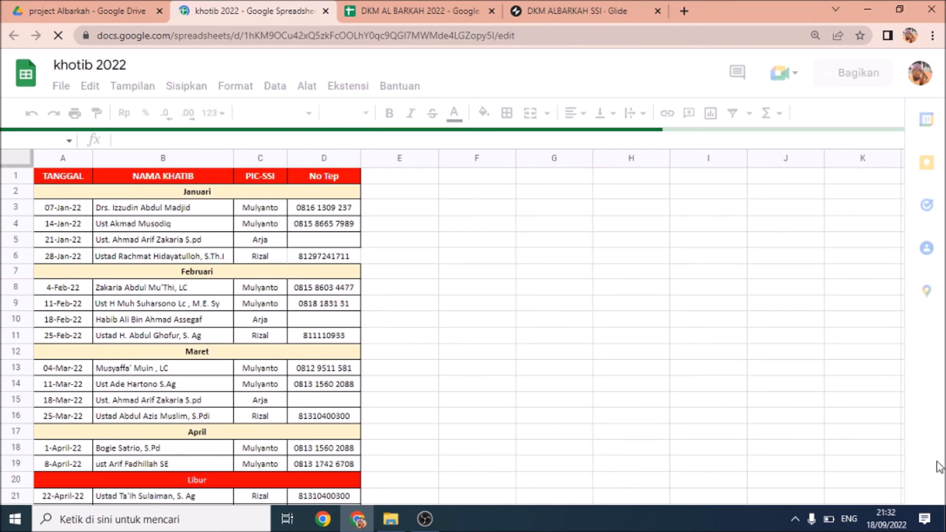
Switch to Glide, look across the columns of the khotib 2022 web view, and return to the Khotib field of the add form
left_click(542, 14)
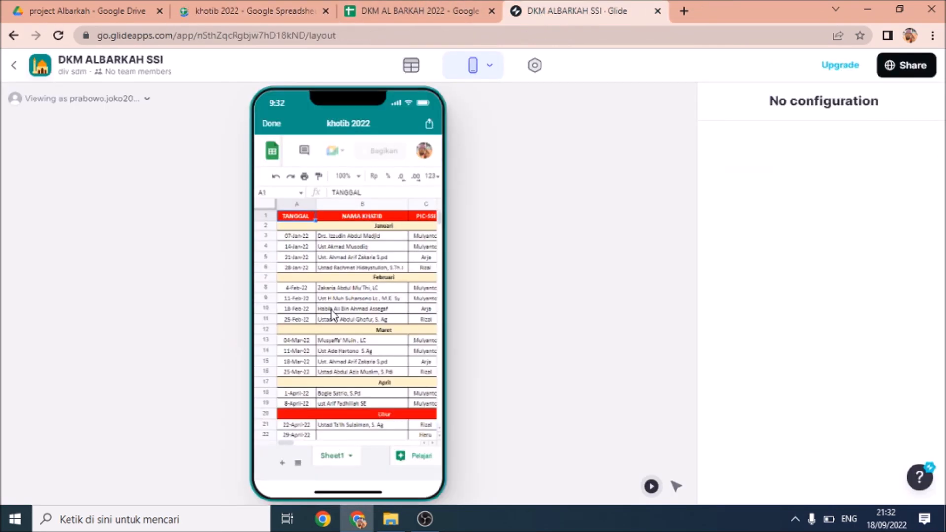
left_click(295, 444)
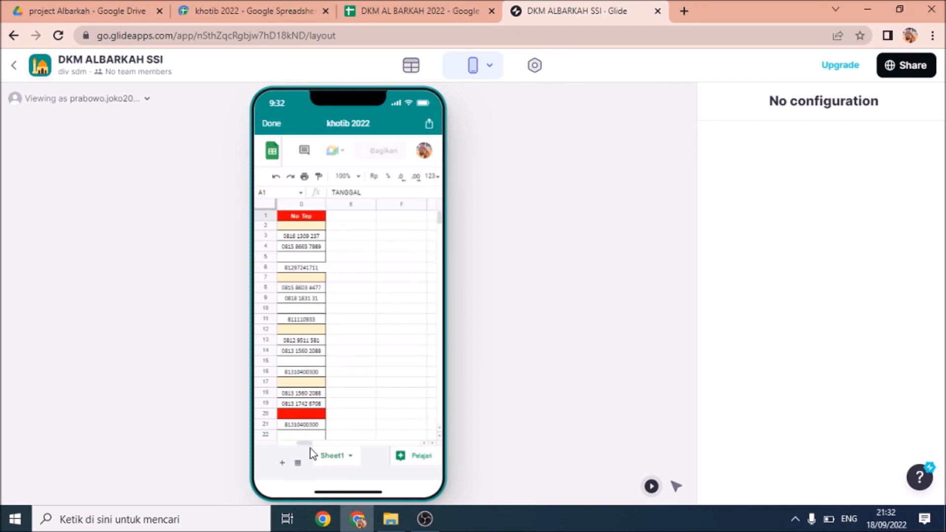
left_click_drag(298, 444, 281, 444)
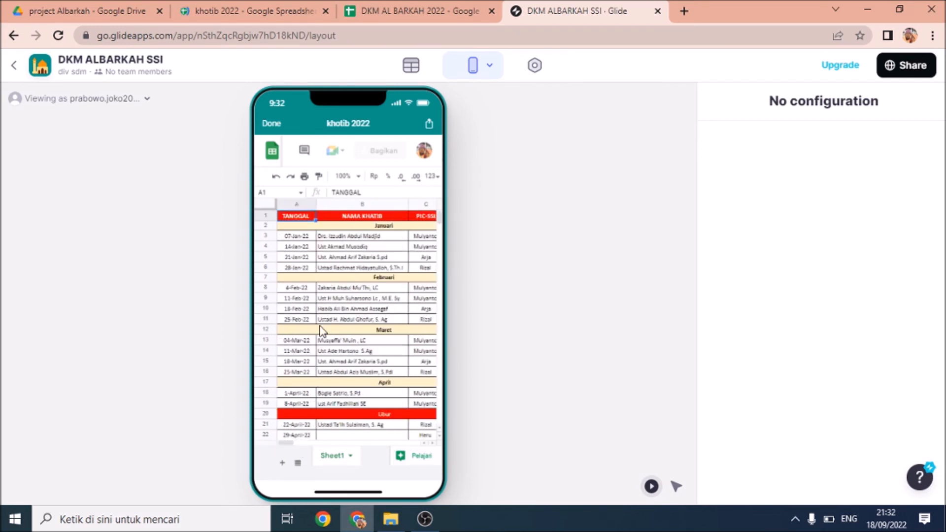
left_click(272, 123)
left_click(524, 291)
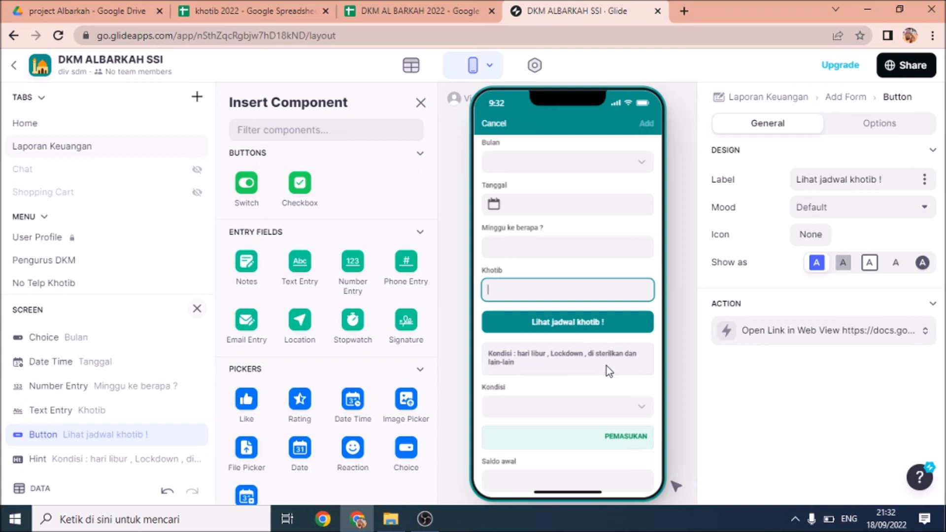
Inspect the settings of the add form's Kondisi hint and view the options of the Kondisi choice without changing the selection
left_click(54, 464)
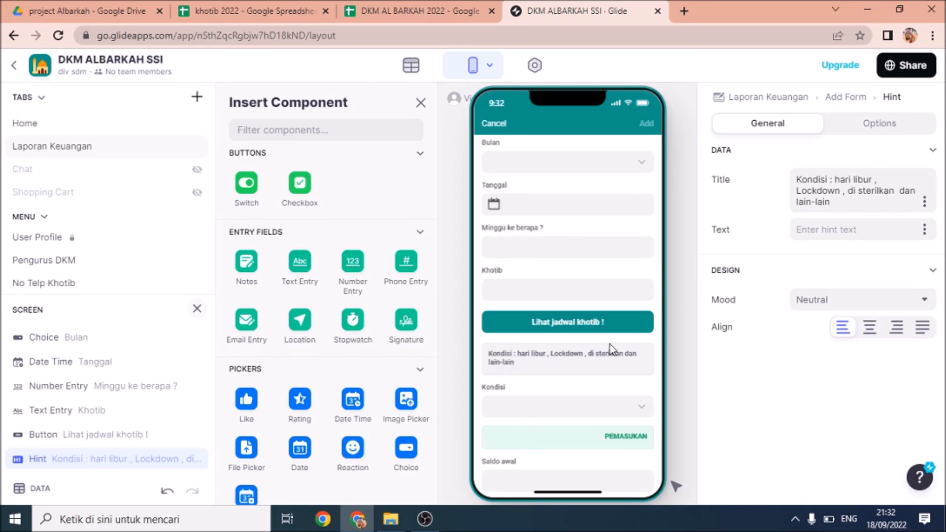
left_click(506, 413)
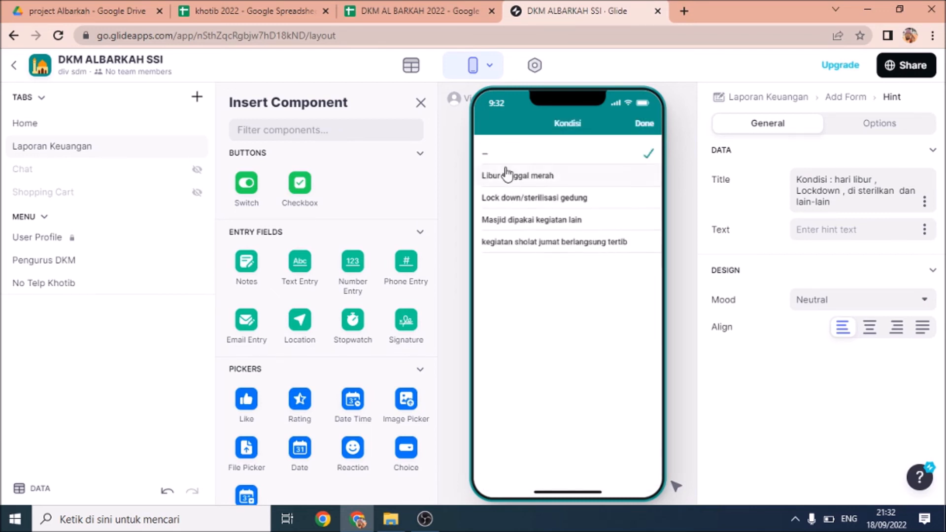
left_click(646, 126)
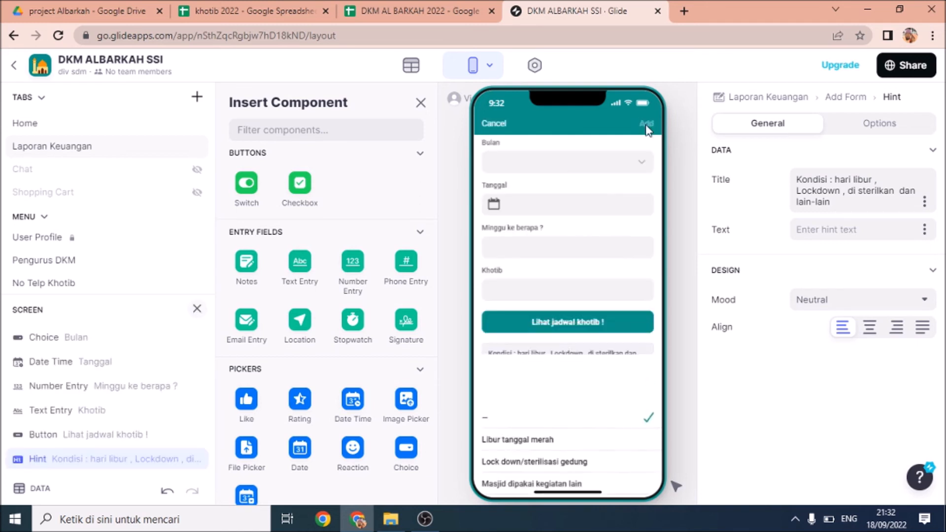
Compare the add form's Bulan options with the report and tab relasi bulan sheets, closing the khotib 2022 spreadsheet along the way
left_click(584, 165)
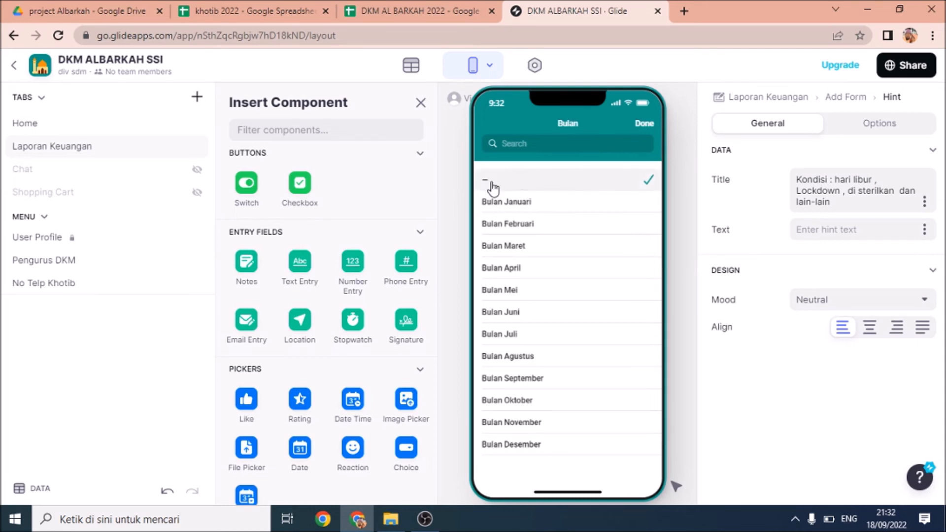
left_click(207, 11)
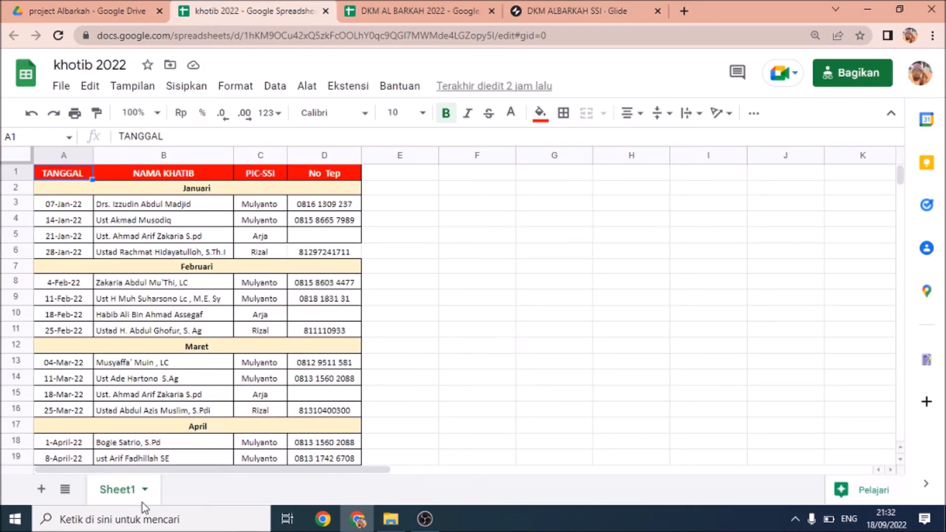
left_click(426, 15)
left_click(325, 11)
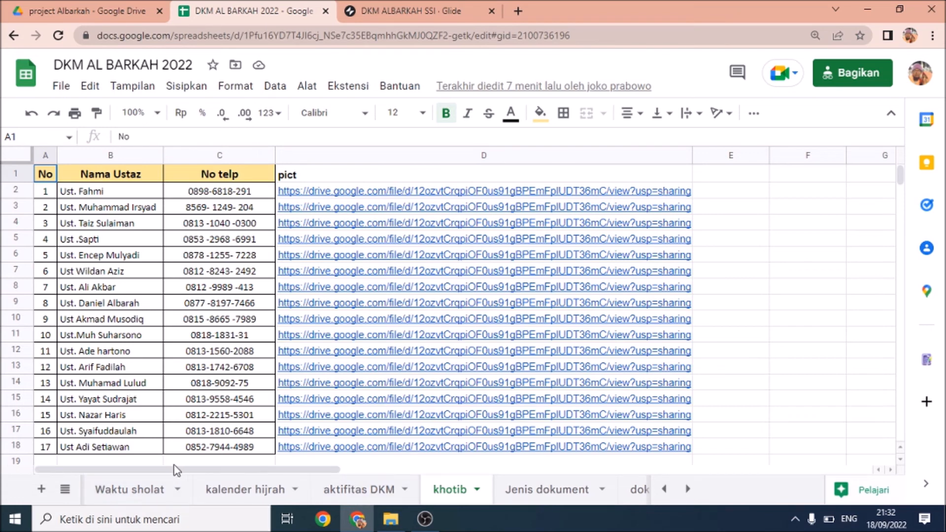
left_click(666, 493)
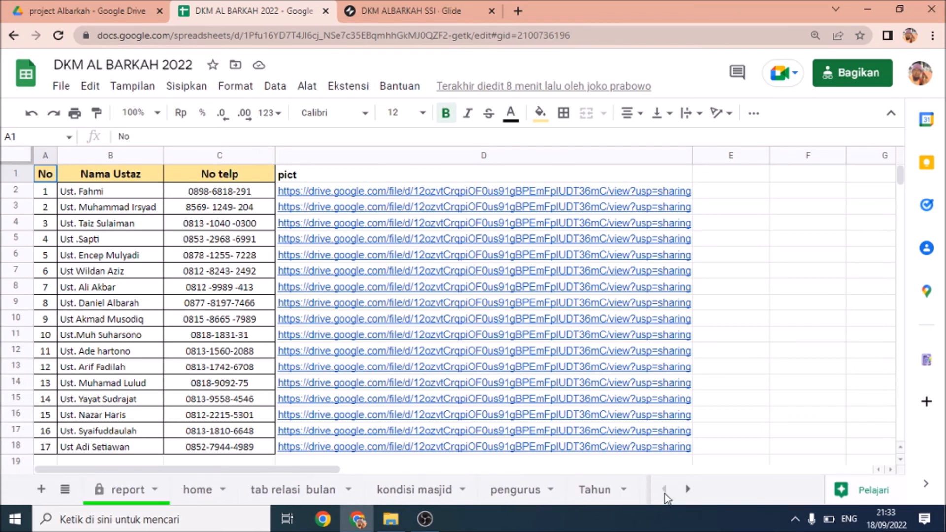
left_click(144, 495)
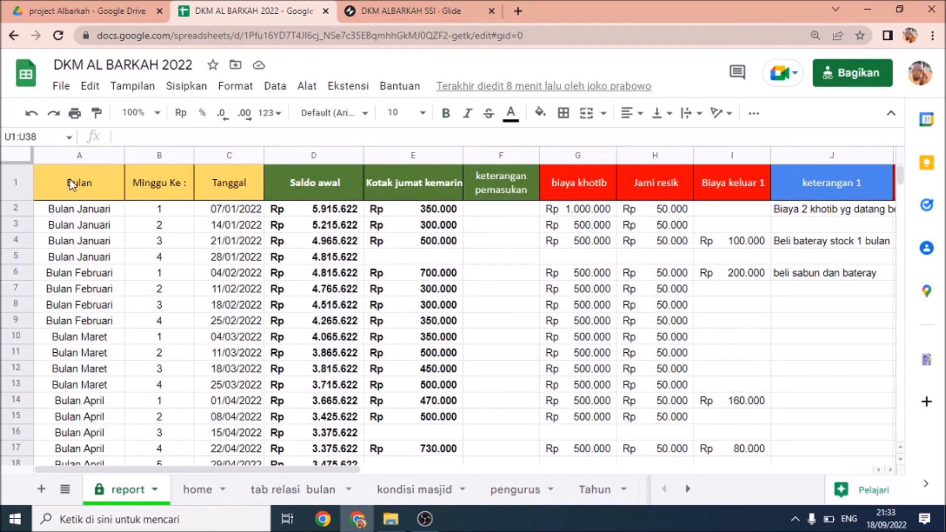
left_click(279, 490)
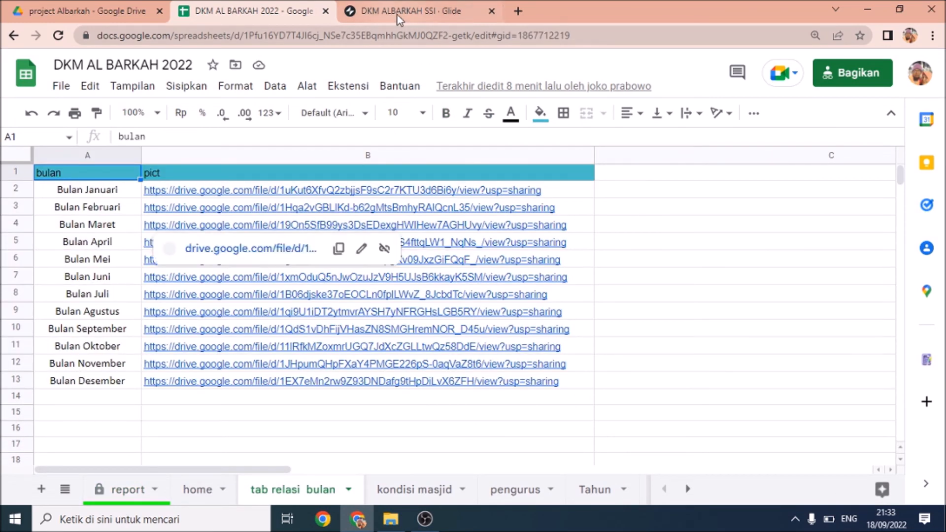
left_click(409, 11)
left_click(644, 124)
Open the settings of the add form's Kondisi choice and examine its target column and data source
scroll(557, 394, "down", 4)
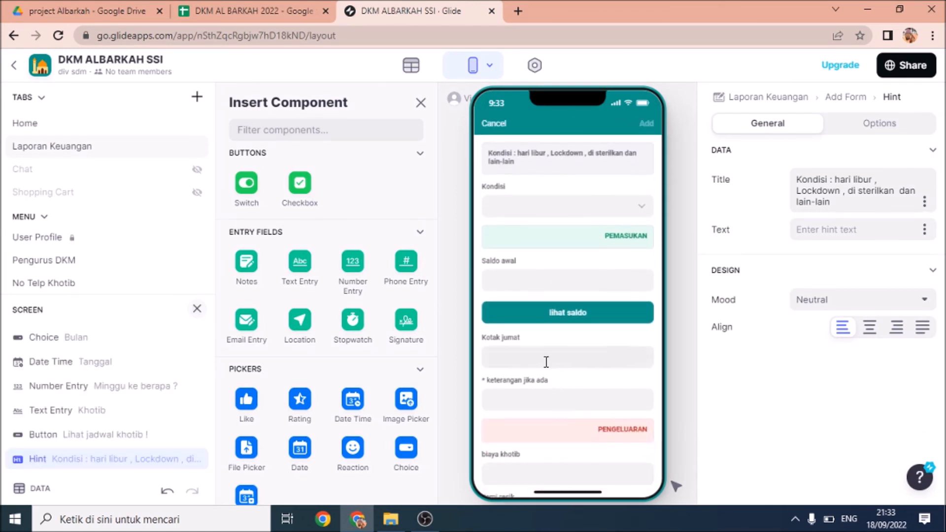
scroll(531, 294, "up", 1)
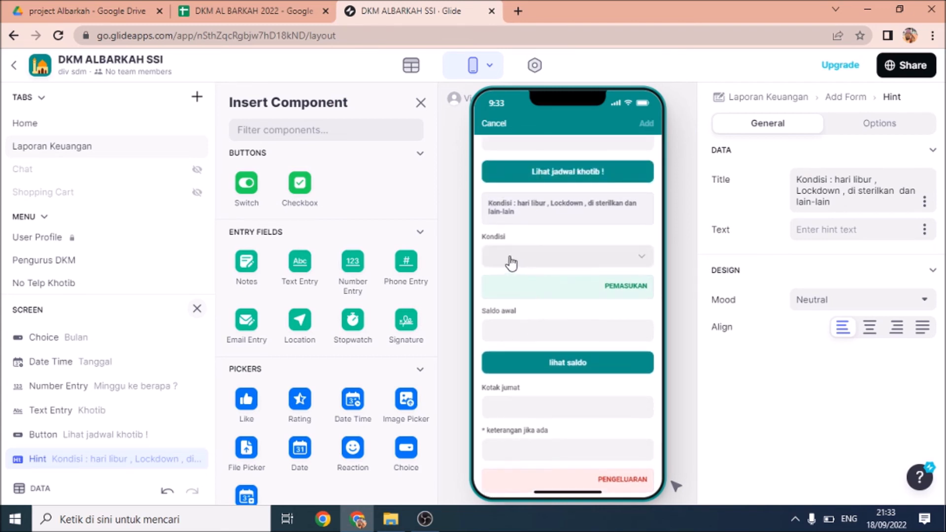
scroll(106, 466, "down", 2)
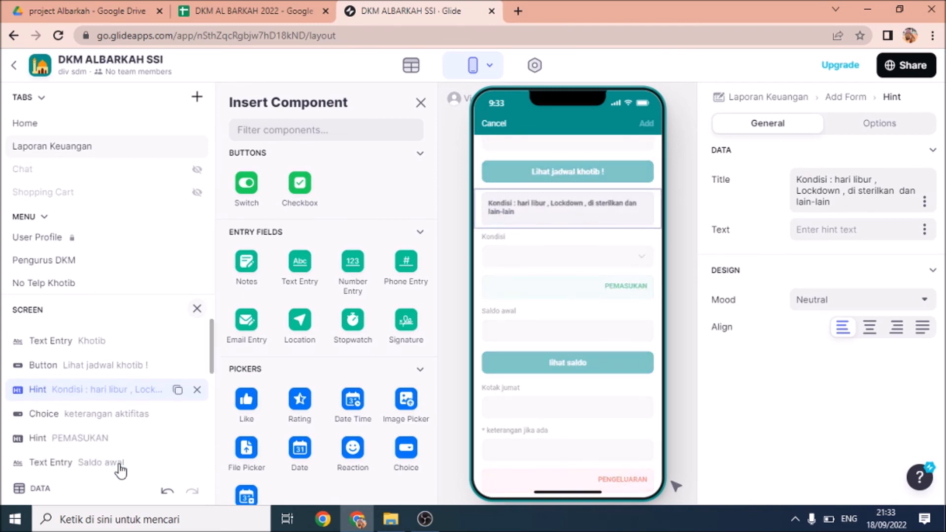
left_click(108, 418)
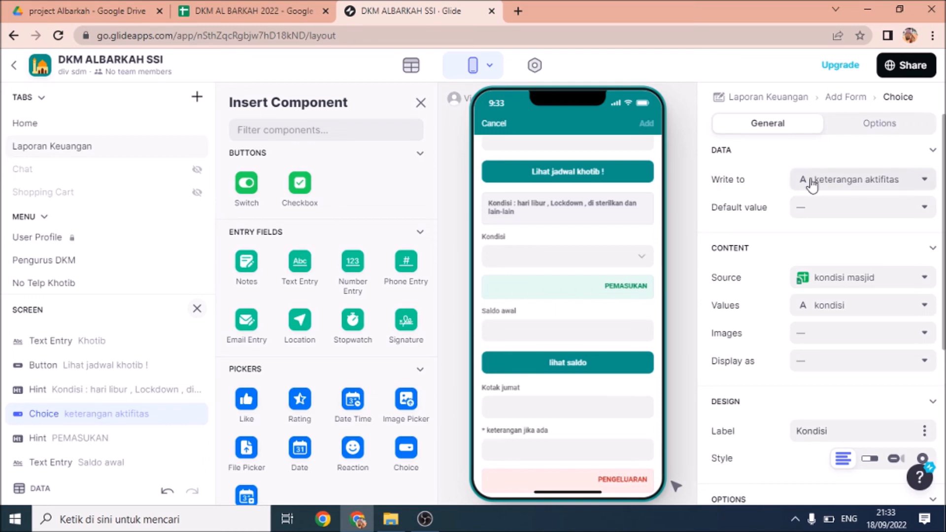
Switch to the DKM AL BARKAH 2022 spreadsheet and find the keterangan aktifitas column in the report sheet
left_click(257, 14)
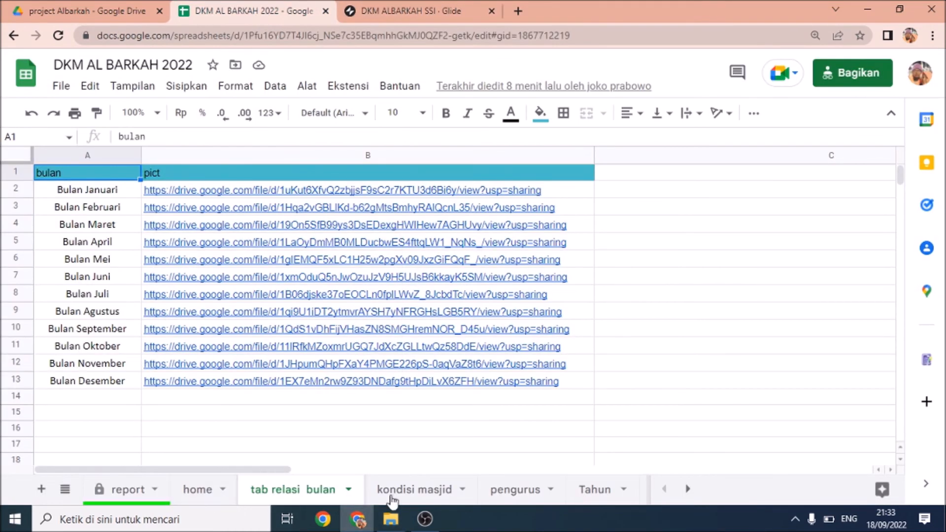
left_click(688, 490)
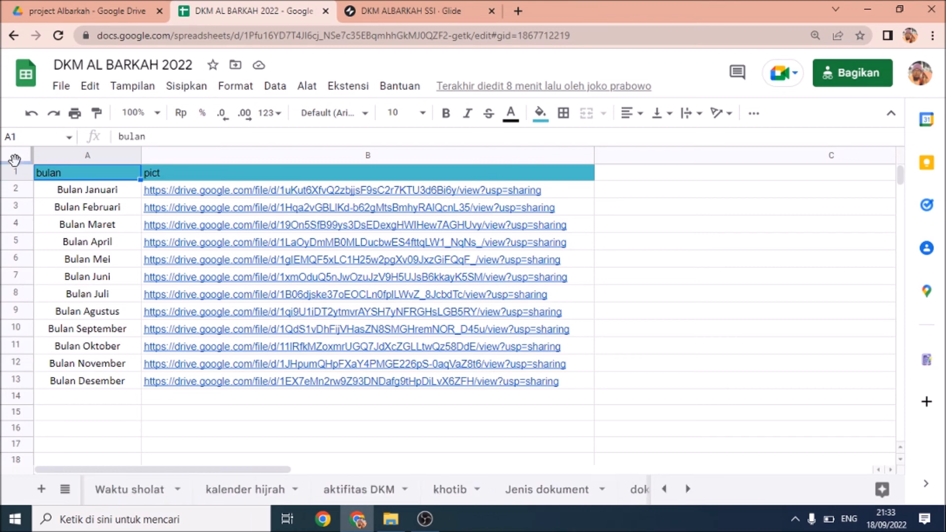
left_click(663, 489)
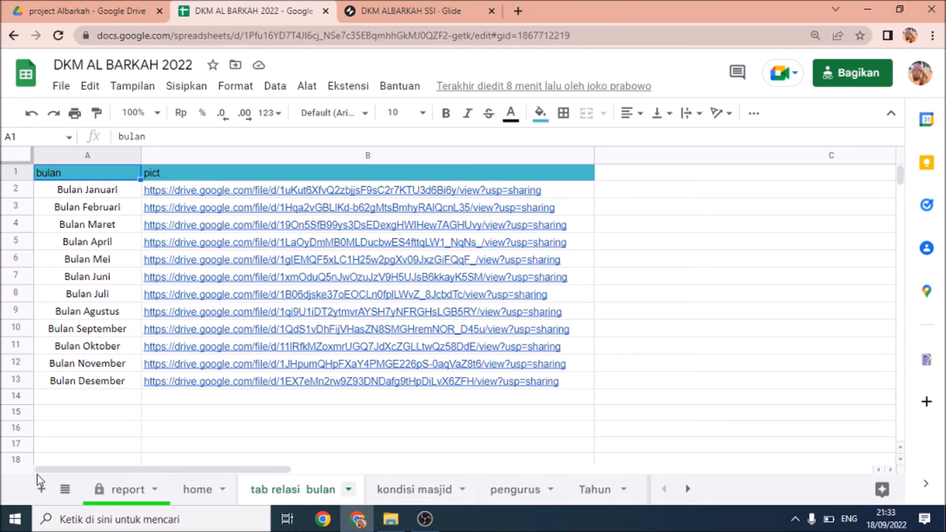
left_click(116, 490)
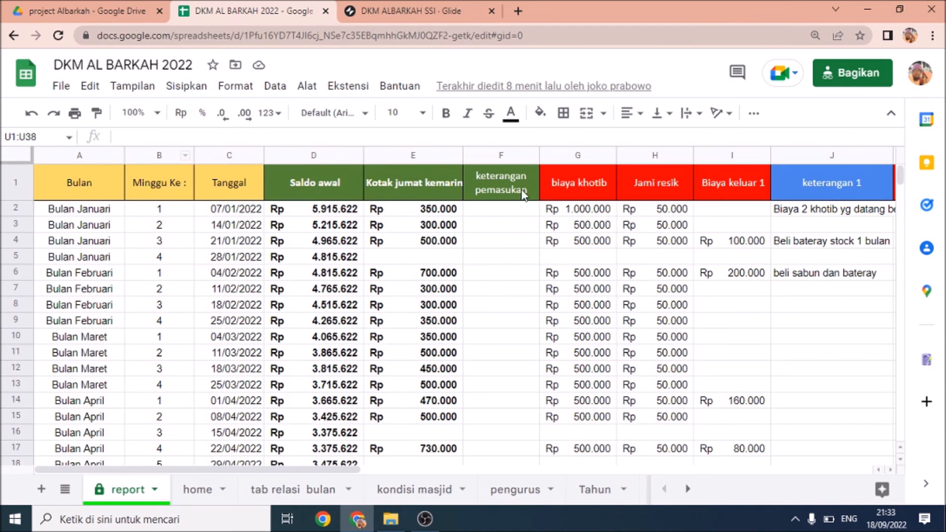
left_click(505, 193)
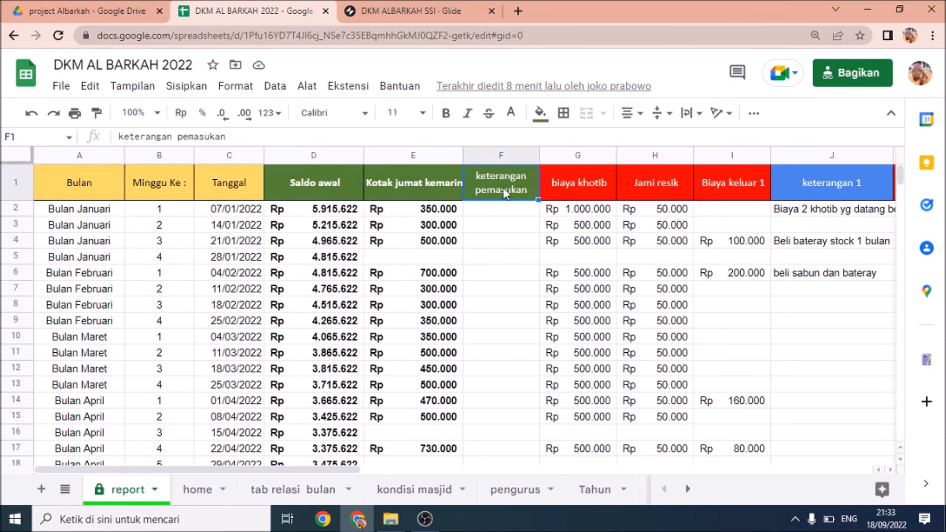
left_click(807, 182)
scroll(809, 183, "right", 3)
left_click(808, 182)
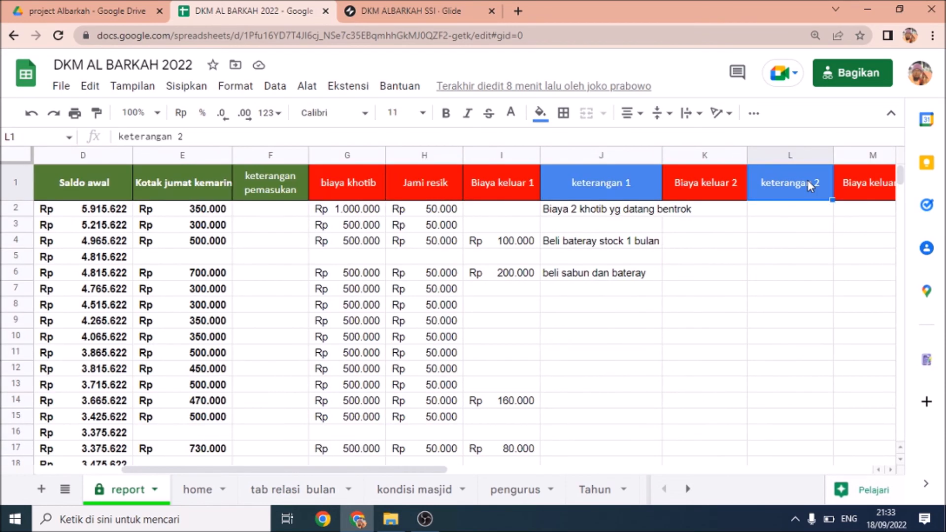
key("Right")
key("Right")
key("Right")
key("Right")
key("Right")
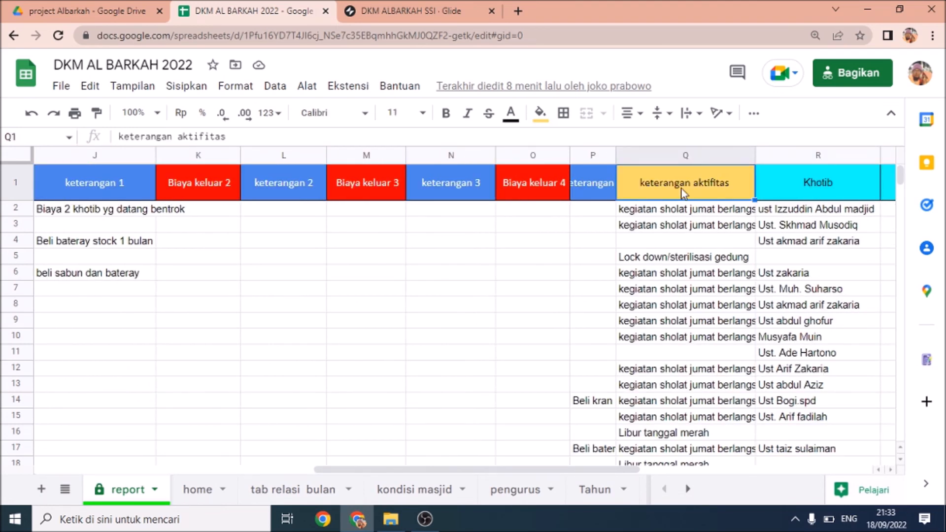
Check the Kondisi choice's source in Glide, then examine each kondisi entry in the spreadsheet's kondisi masjid sheet
left_click(392, 11)
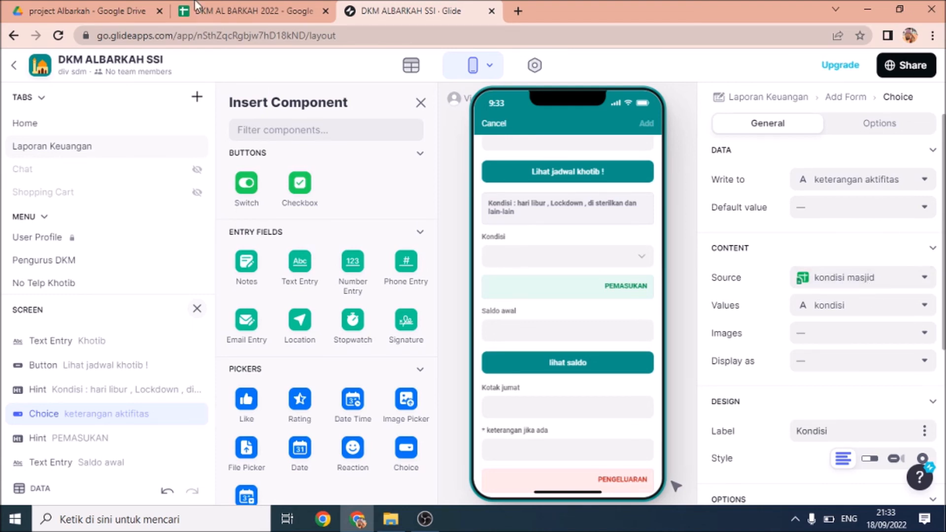
left_click(212, 6)
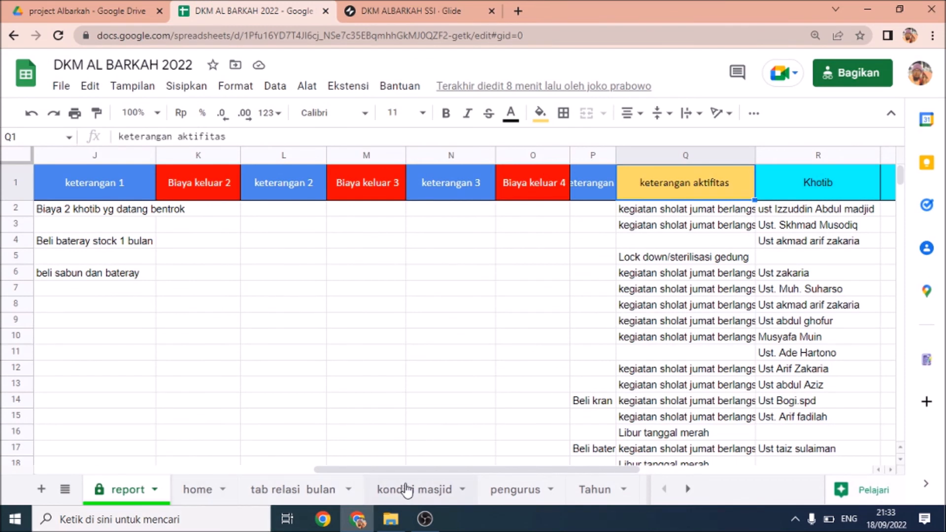
left_click(420, 492)
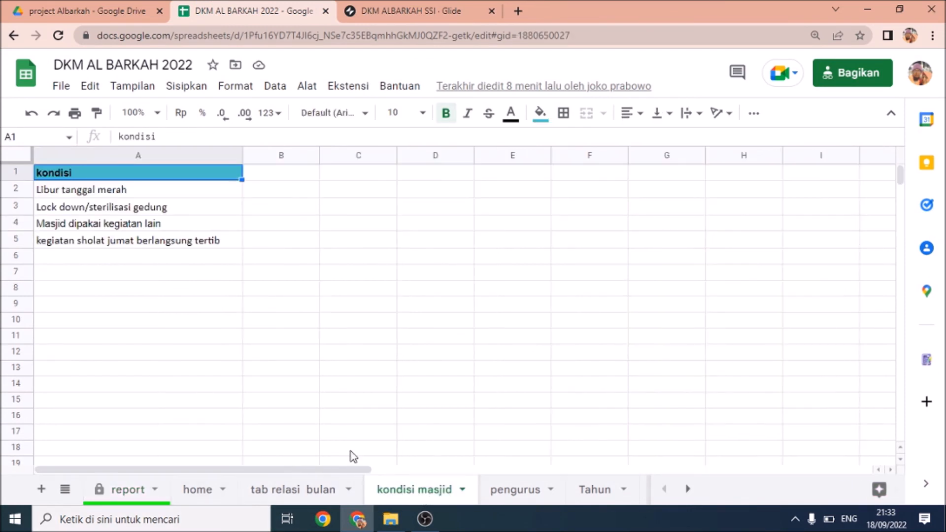
left_click(112, 194)
left_click(116, 210)
left_click(134, 226)
left_click(140, 241)
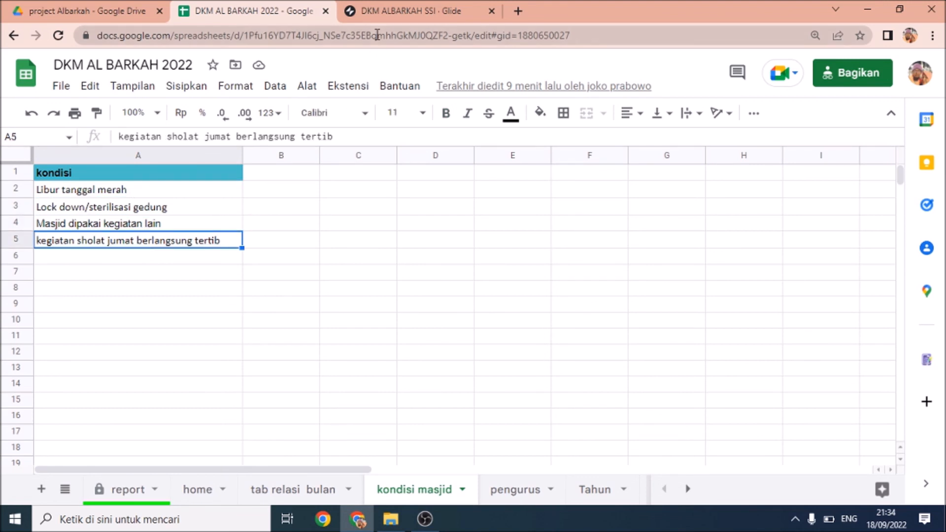
Compare the Kondisi choice's options in Glide with the kondisi masjid sheet, then return to the add form without changing the selection
left_click(389, 10)
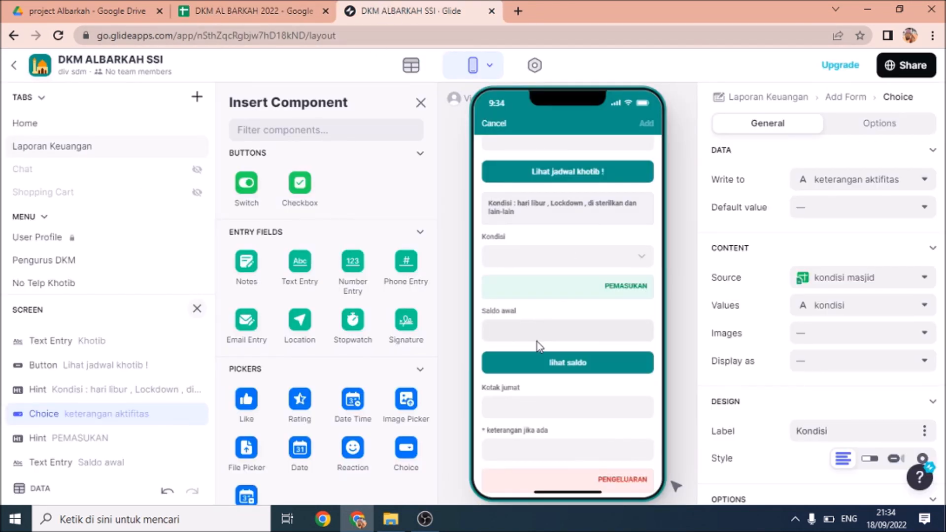
left_click(644, 257)
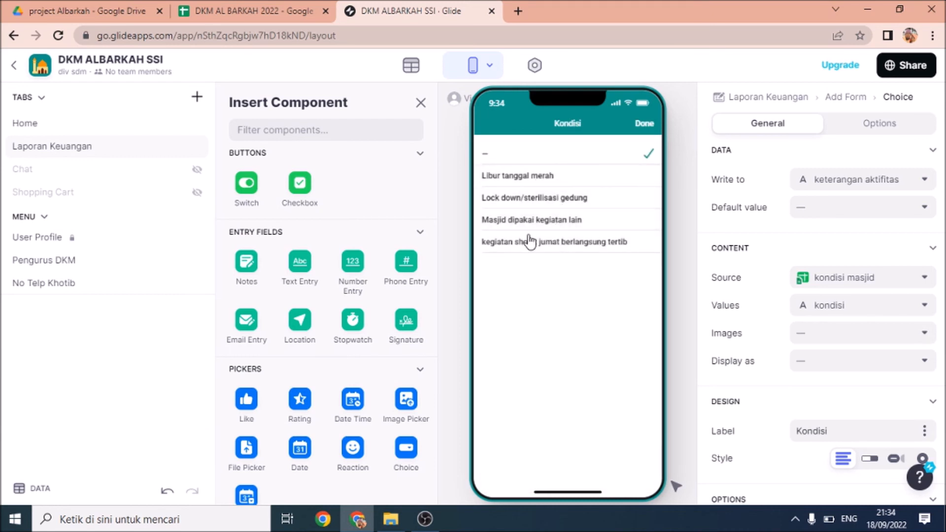
left_click(249, 10)
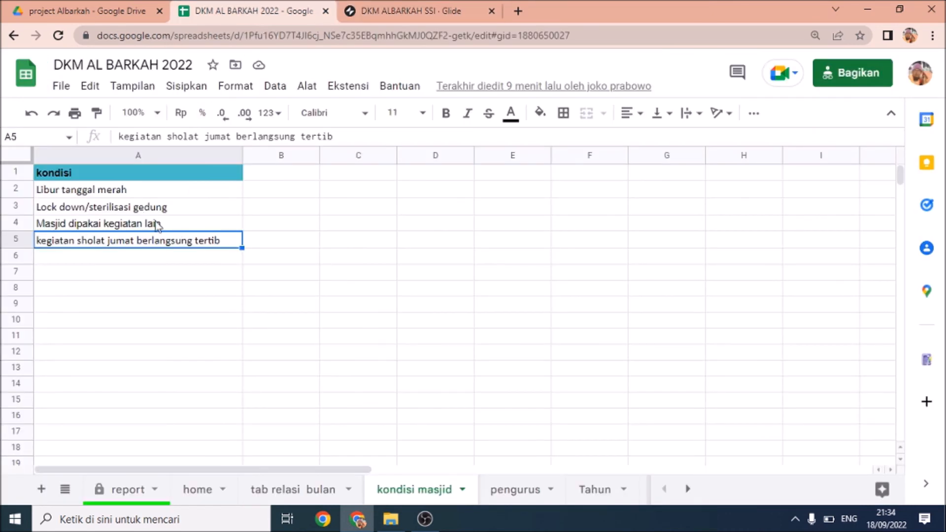
left_click(398, 10)
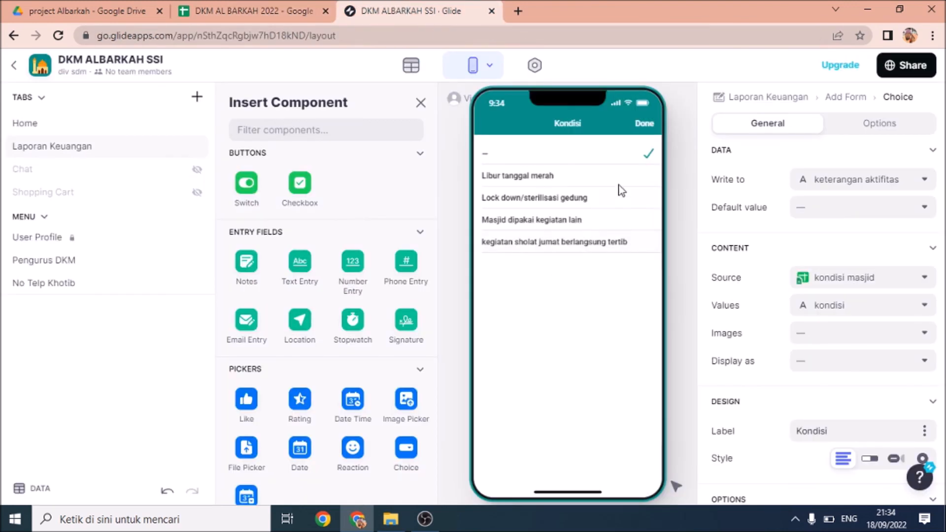
left_click(648, 126)
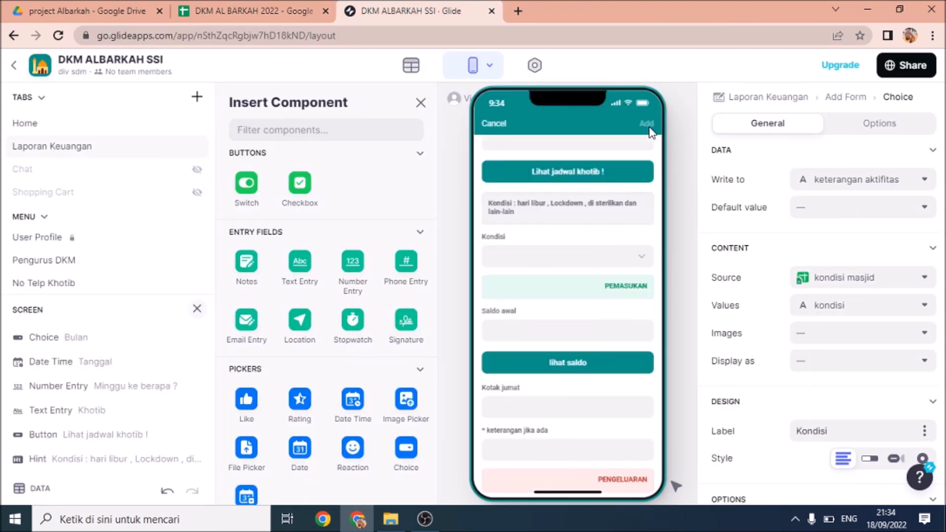
Look over the add form's fields and component list from the PEMASUKAN section down to the Jami resik field
left_click(501, 412)
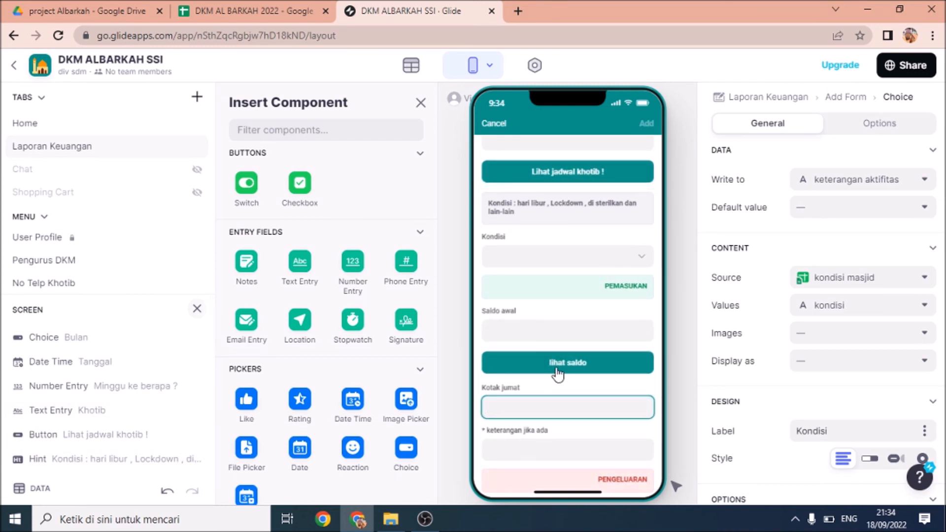
scroll(110, 453, "down", 3)
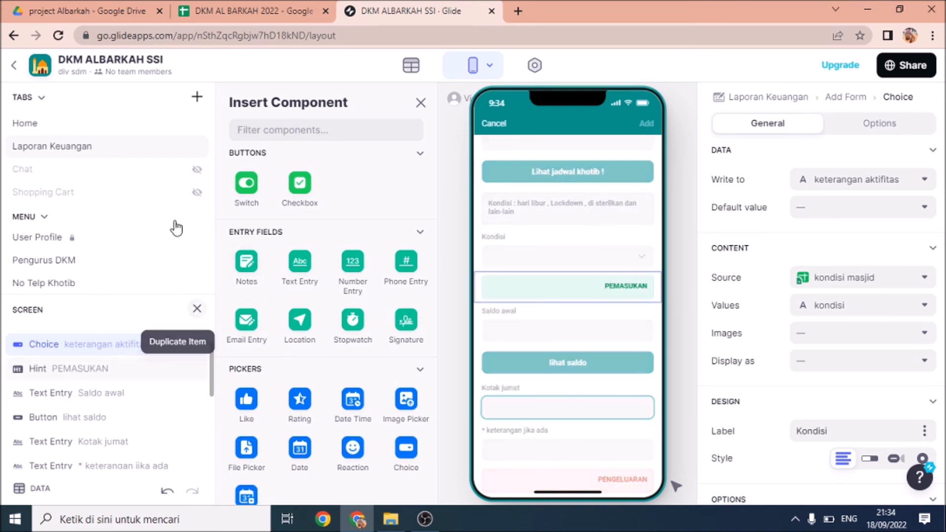
left_click(421, 102)
left_click(196, 311)
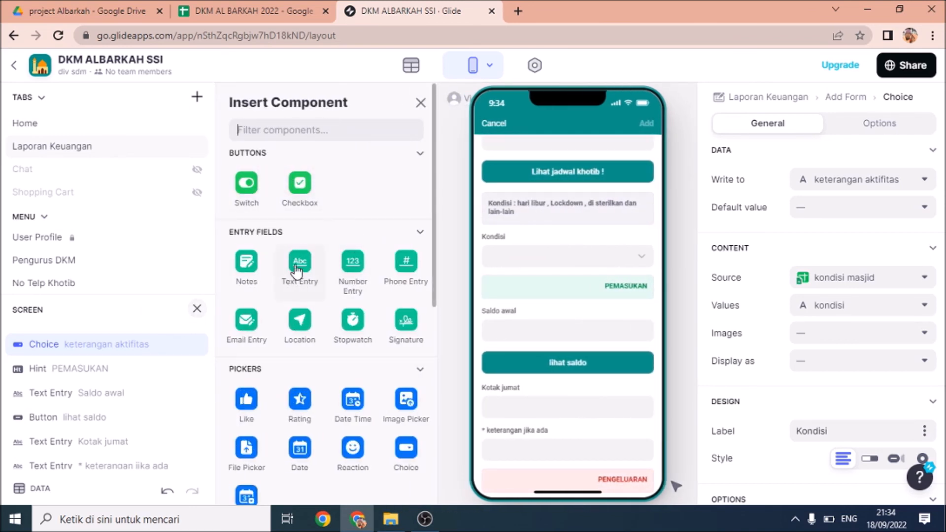
left_click(511, 450)
scroll(510, 448, "down", 3)
left_click(526, 373)
scroll(527, 375, "down", 1)
left_click(528, 376)
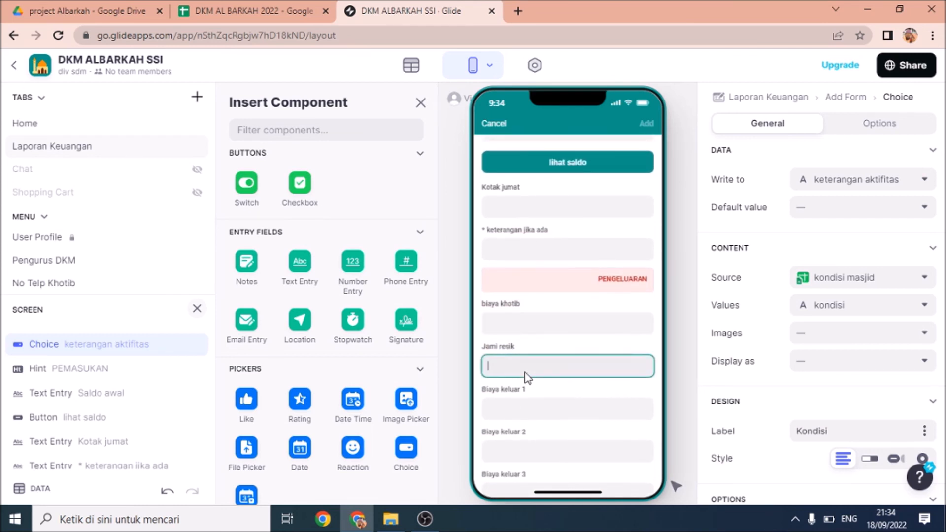
Look through the add form's Biaya keluar fields and return to the Kotak jumat field
left_click(510, 413)
scroll(510, 412, "down", 1)
left_click(509, 404)
left_click(510, 448)
scroll(510, 448, "down", 1)
left_click(506, 410)
left_click(508, 256)
scroll(508, 255, "up", 1)
left_click(508, 256)
scroll(523, 253, "up", 1)
scroll(523, 253, "up", 1)
left_click(510, 241)
Open the settings of the add form's Kotak jumat text entry and examine its target column
left_click(94, 443)
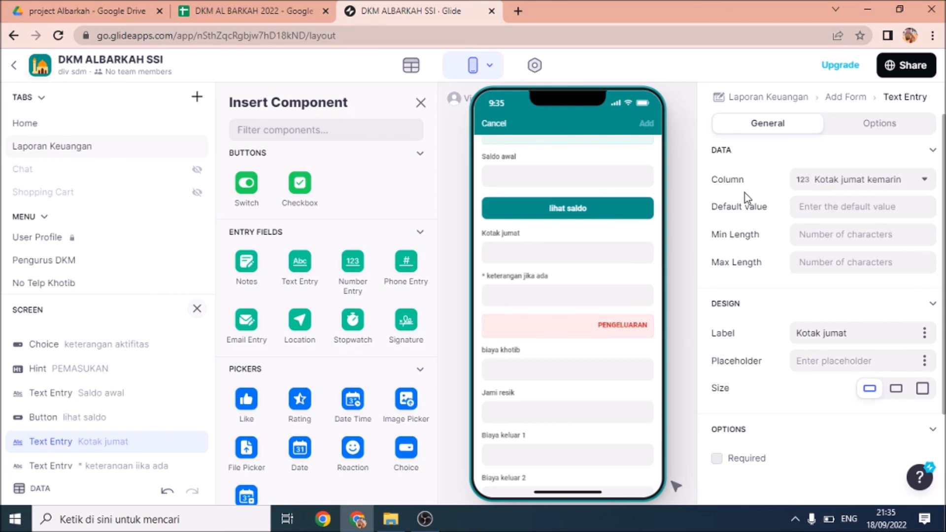
left_click(924, 181)
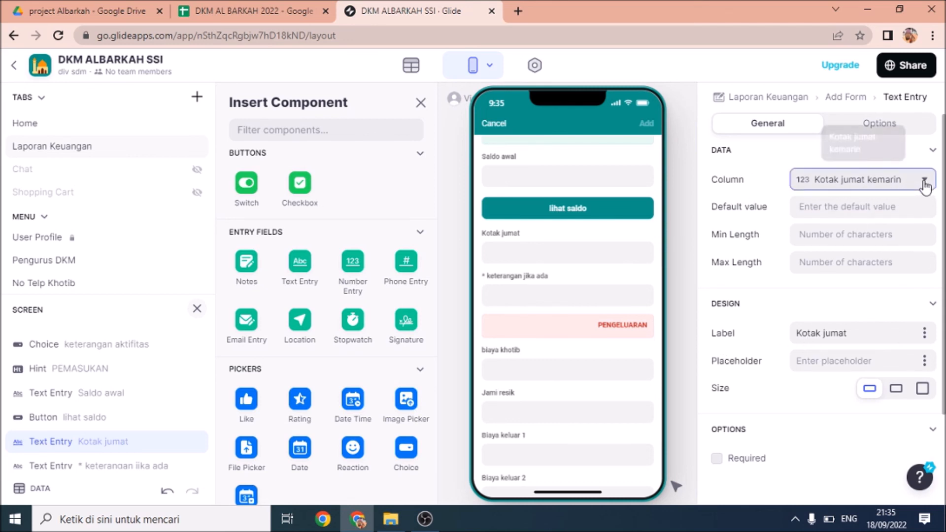
left_click(924, 183)
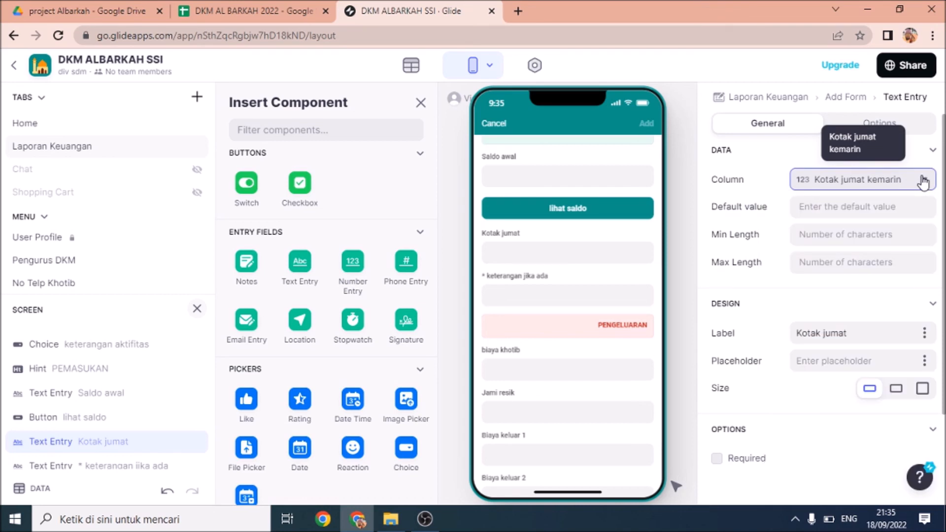
Switch to the spreadsheet and find the Kotak jumat kemarin column header in the report sheet
left_click(243, 14)
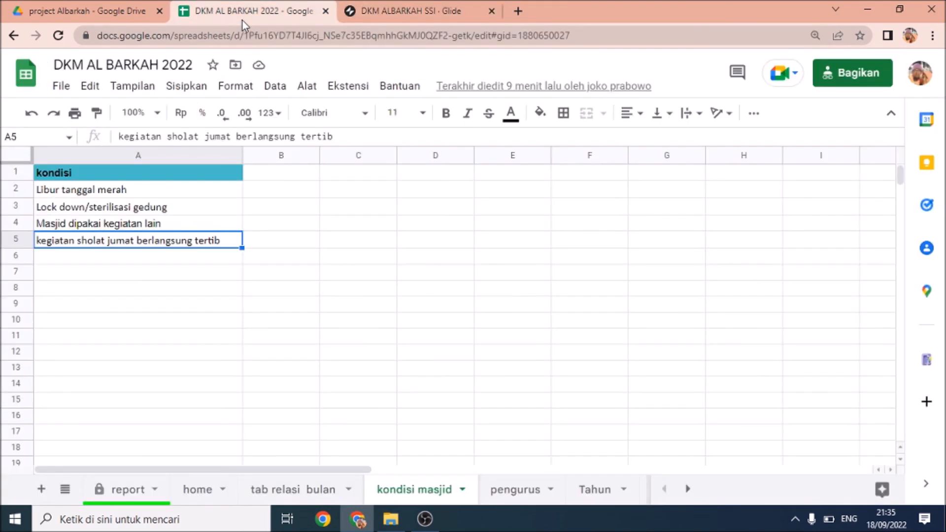
left_click(119, 495)
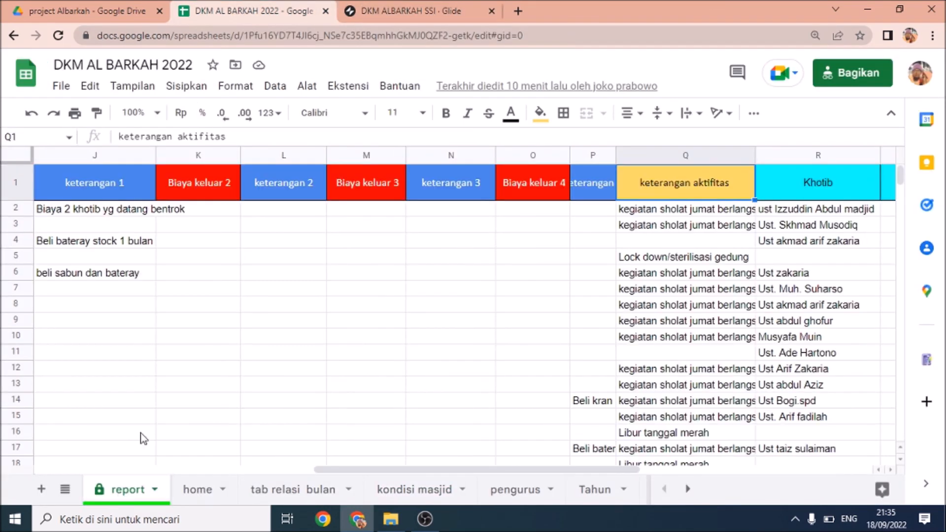
left_click(466, 209)
key("Left")
key("Left")
key("Left")
key("Left")
key("Left")
key("Left")
key("Left")
key("Left")
key("Left")
key("Left")
key("Left")
key("Left")
key("Left")
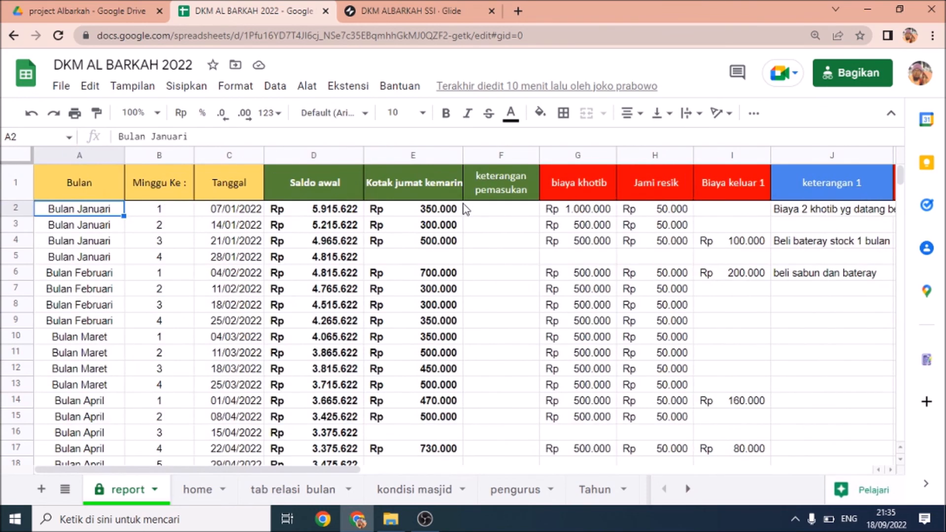
left_click(435, 178)
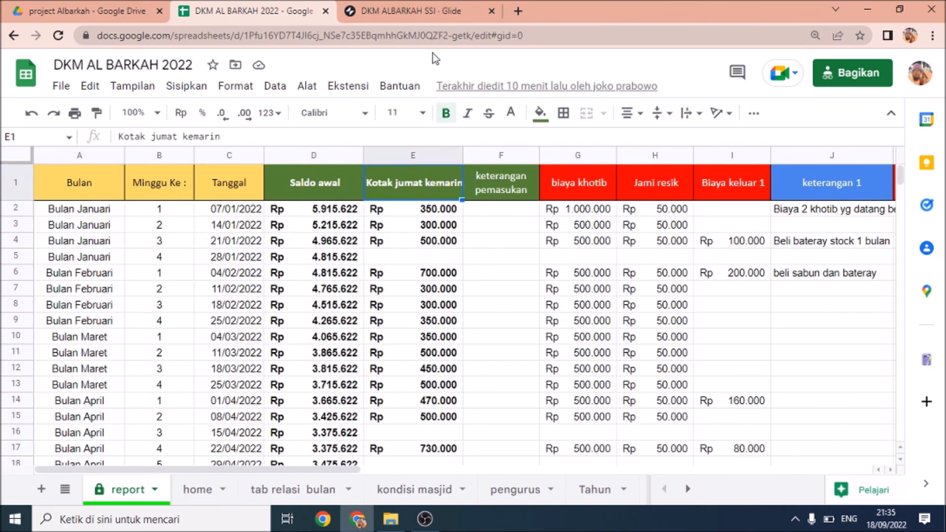
Switch to Glide, open the biaya khotib text entry's settings, and examine its label and available target columns
left_click(427, 6)
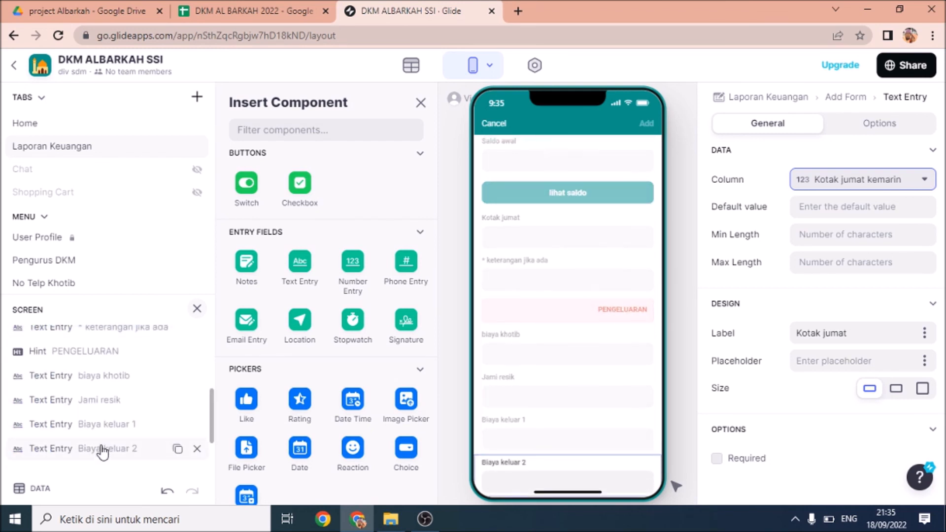
left_click(102, 377)
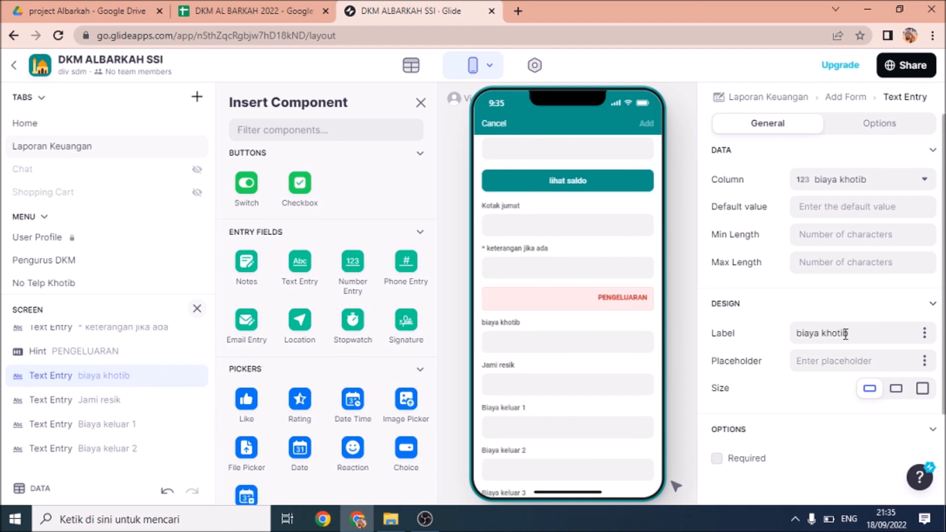
left_click_drag(869, 337, 776, 340)
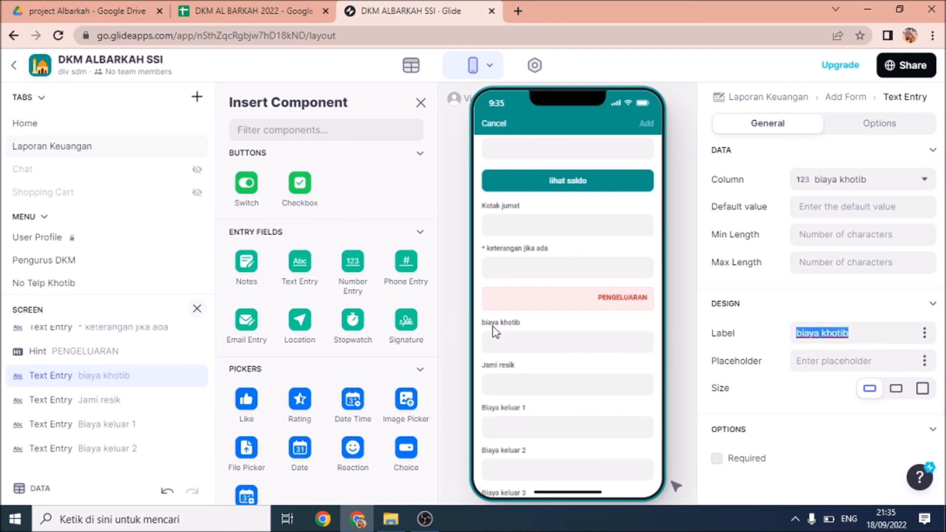
left_click(857, 185)
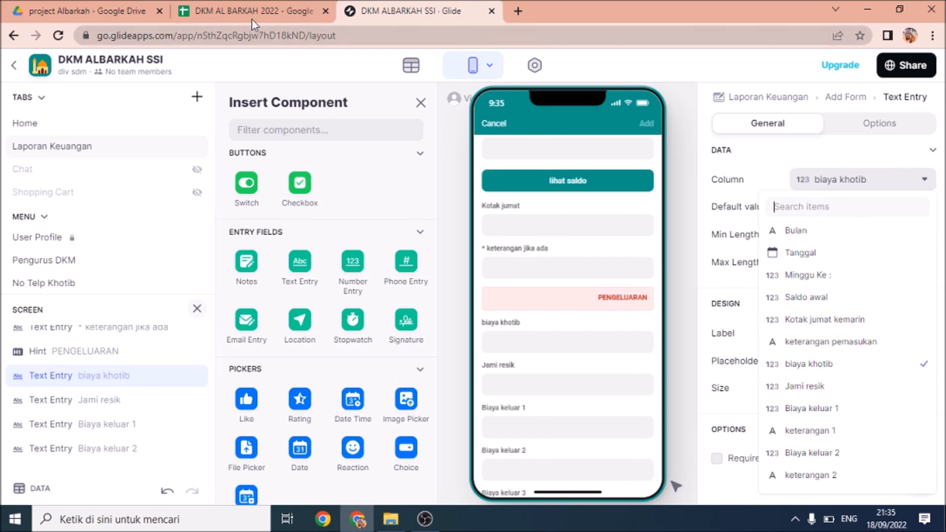
Compare the biaya khotib and Biaya keluar 1 headers in the report sheet with the column list in Glide
left_click(216, 10)
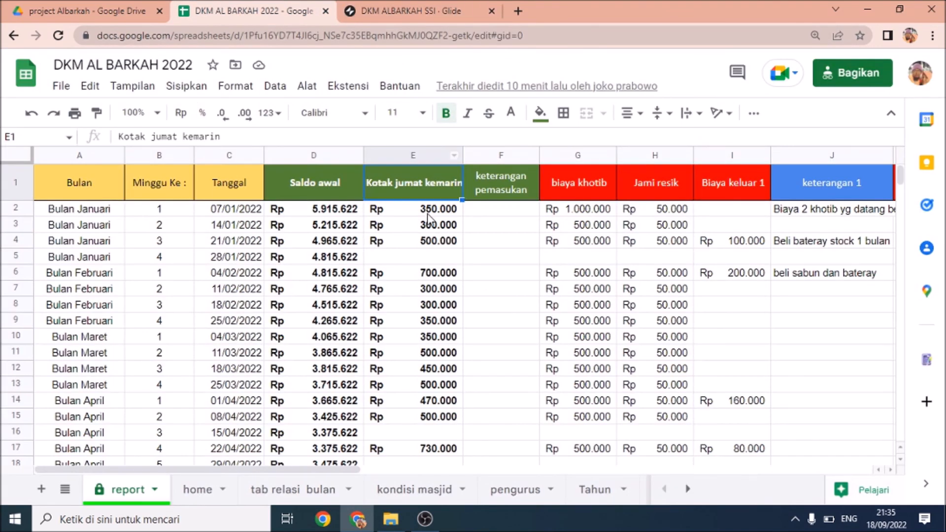
left_click(568, 186)
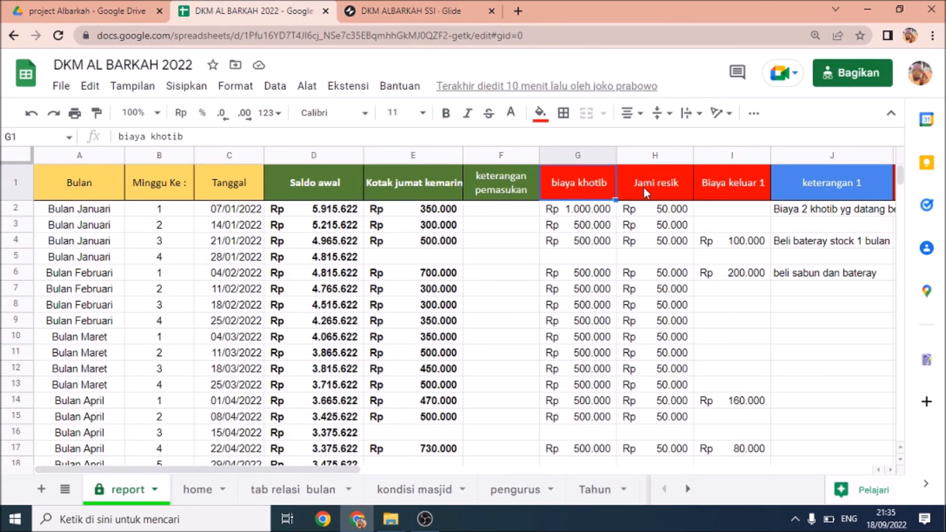
left_click(743, 186)
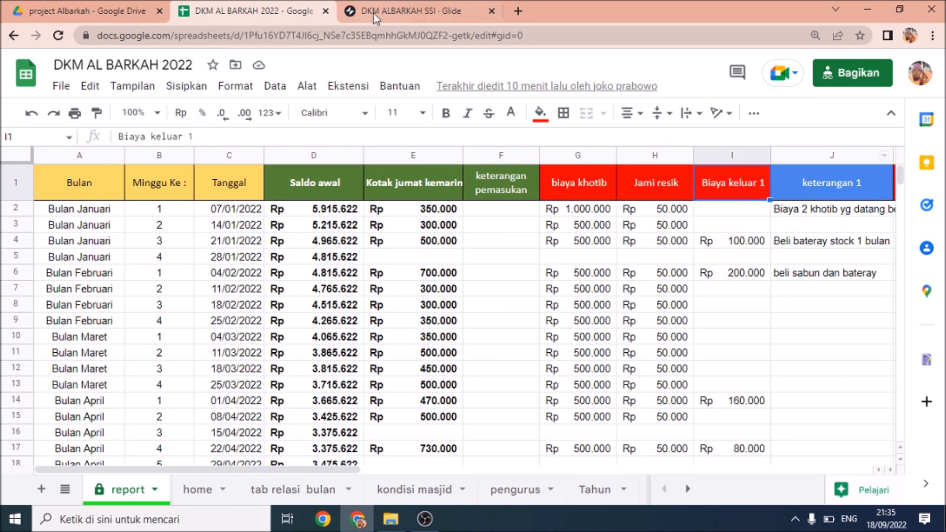
left_click(376, 14)
scroll(812, 313, "down", 1)
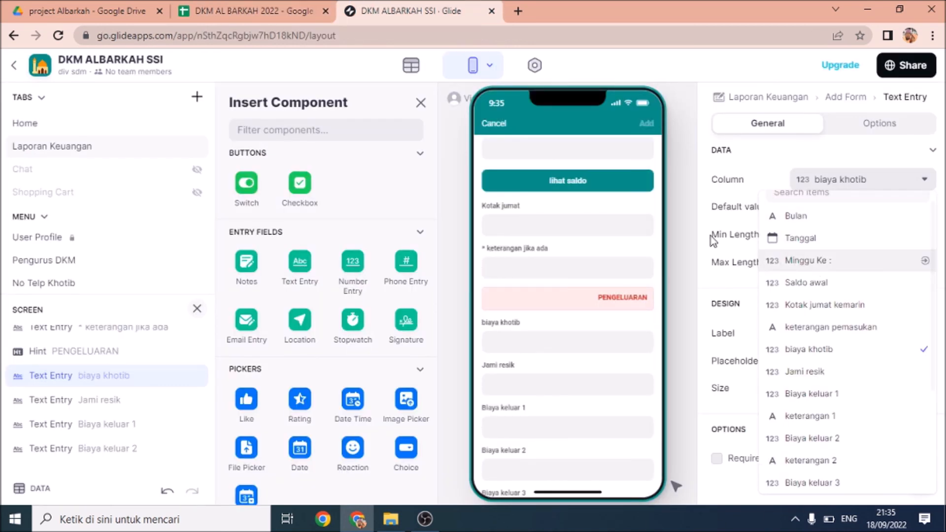
Leave the add form without saving and open the details screen of the first-week Bulan September report, closing the component picker
scroll(625, 205, "up", 2)
scroll(565, 218, "up", 5)
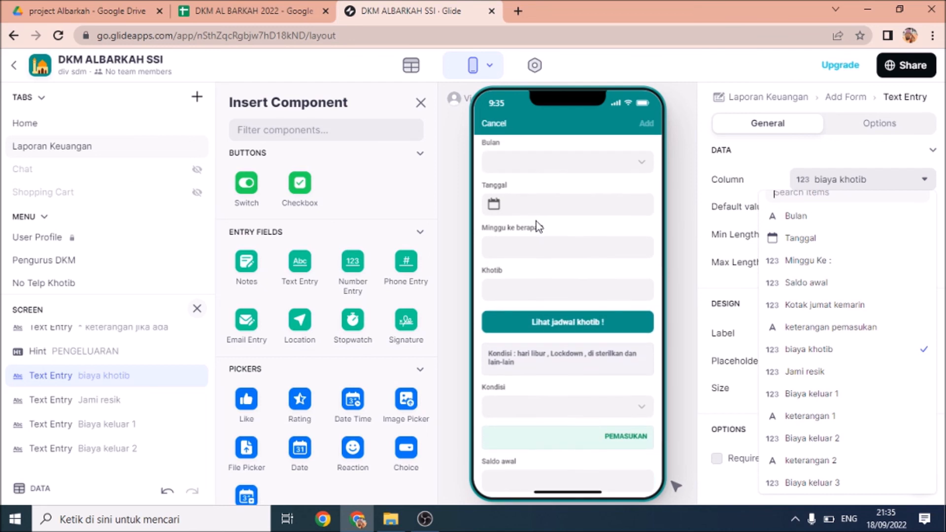
left_click(500, 129)
left_click(499, 125)
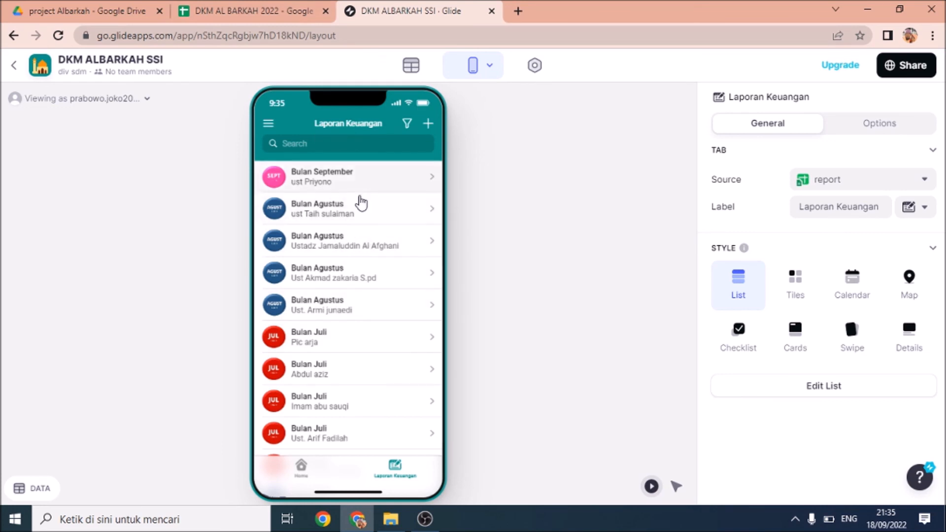
left_click(356, 184)
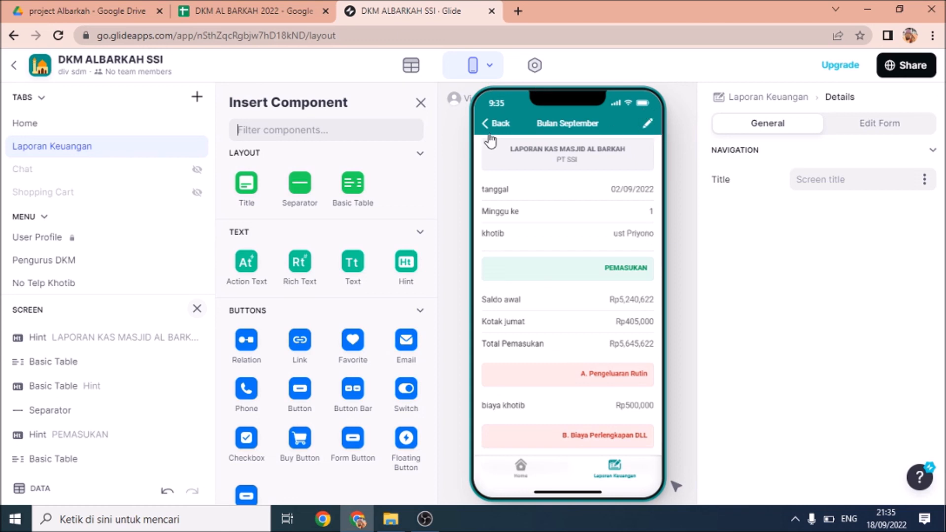
left_click(421, 102)
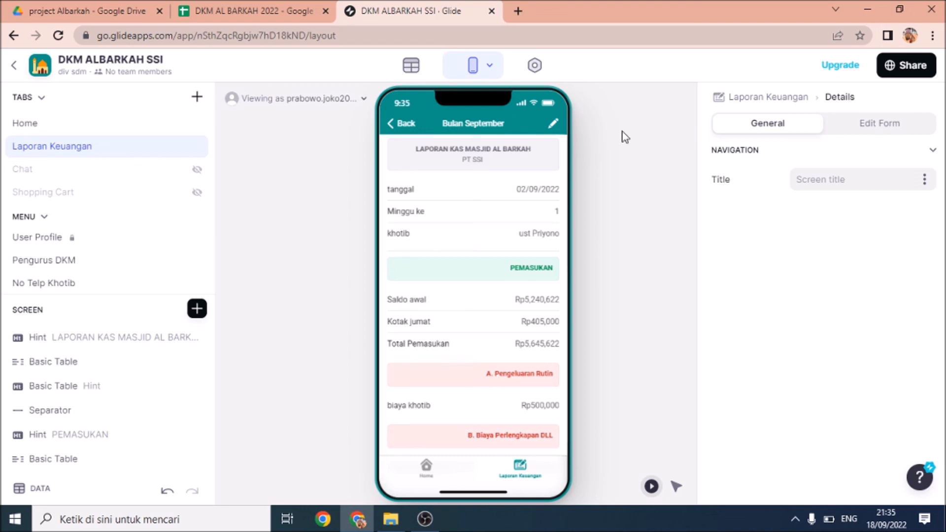
Disable and re-enable Allow users to edit for the Laporan Keuangan details screen
left_click(876, 132)
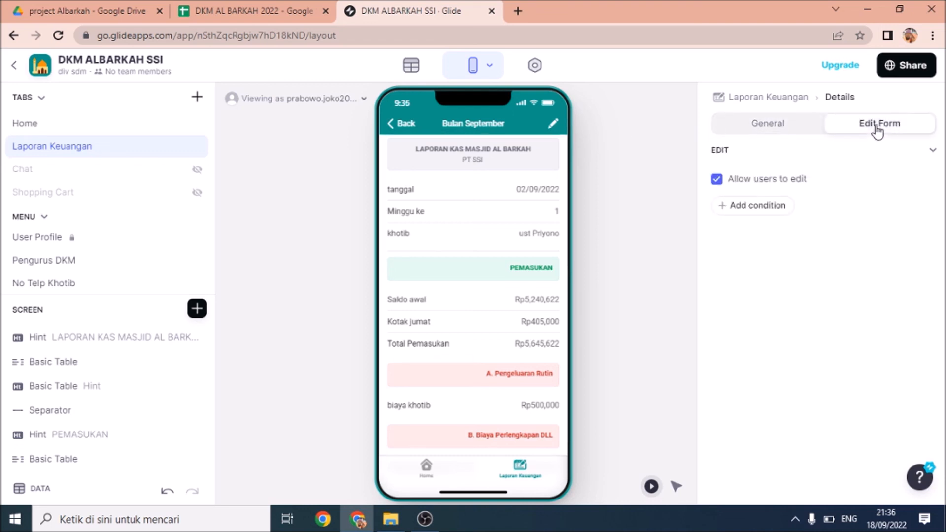
left_click(718, 181)
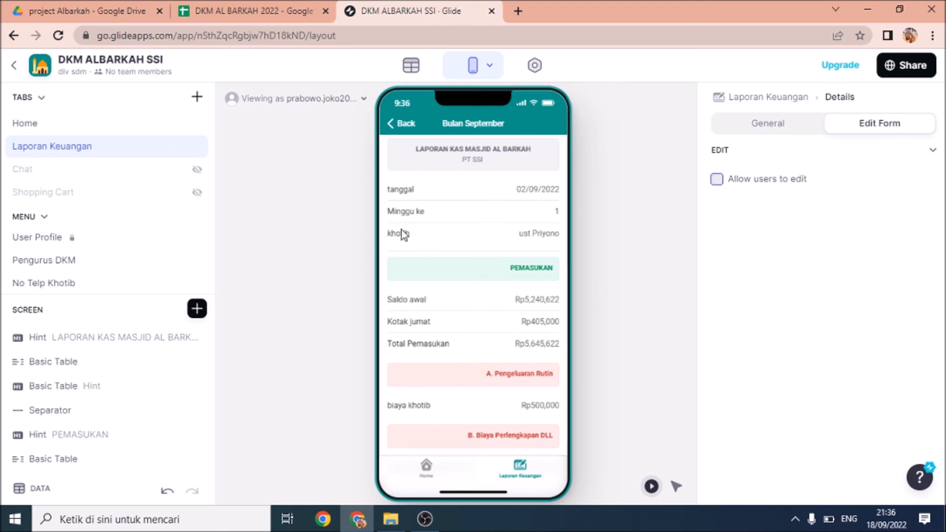
left_click(717, 179)
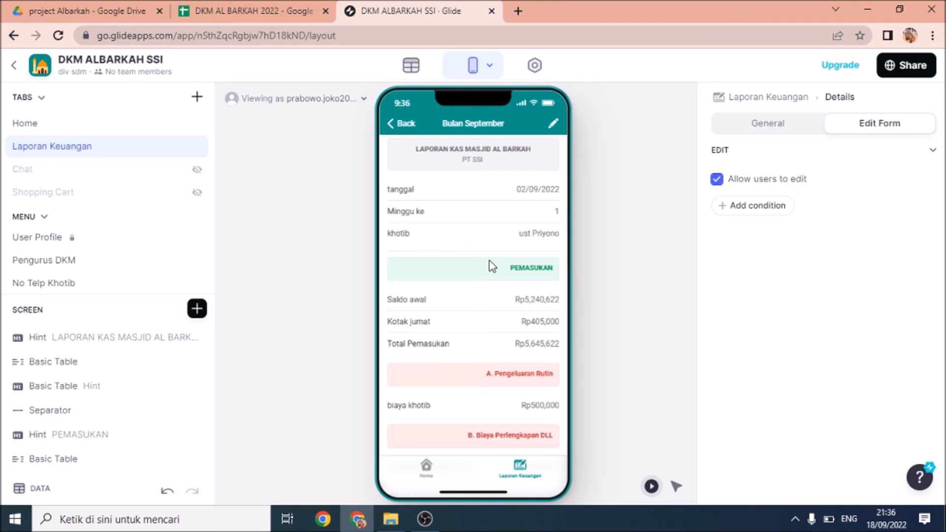
Open the Bulan September report's edit form and examine its fields from Bulan down to the delete option
left_click(555, 127)
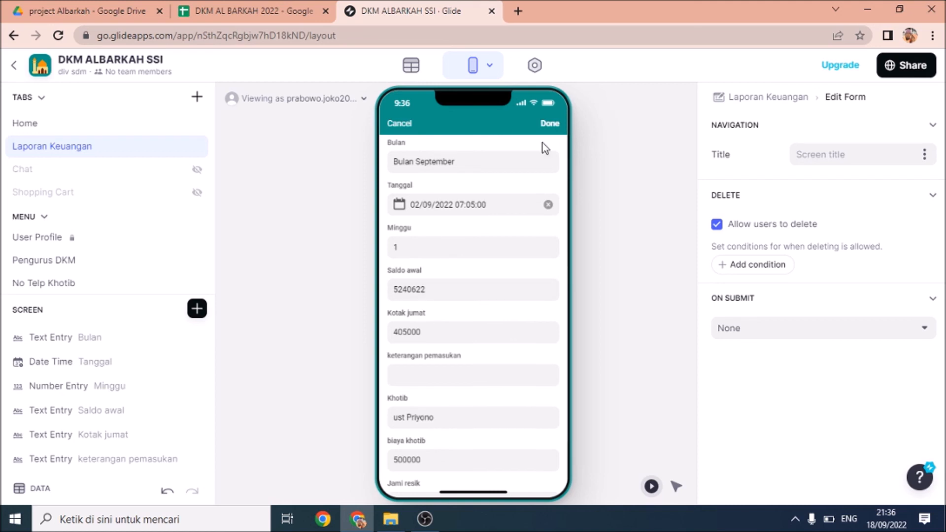
left_click(465, 159)
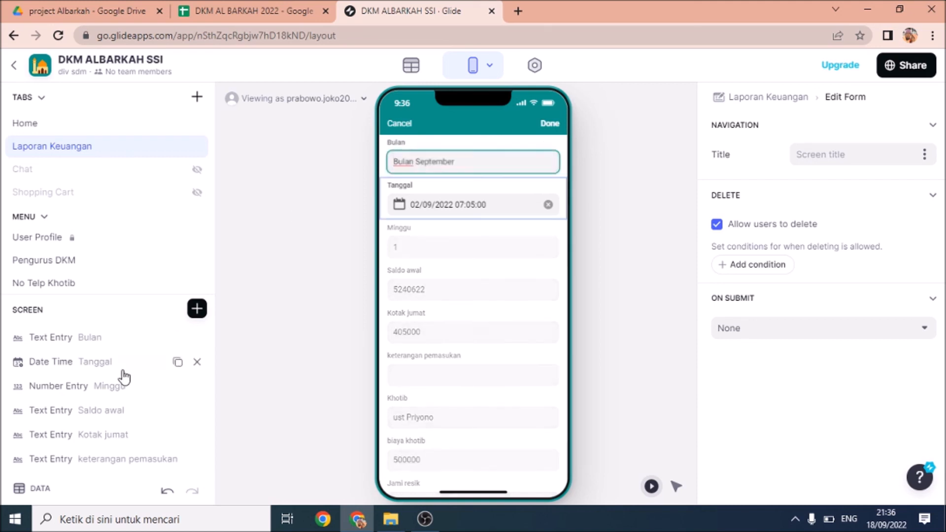
left_click(397, 123)
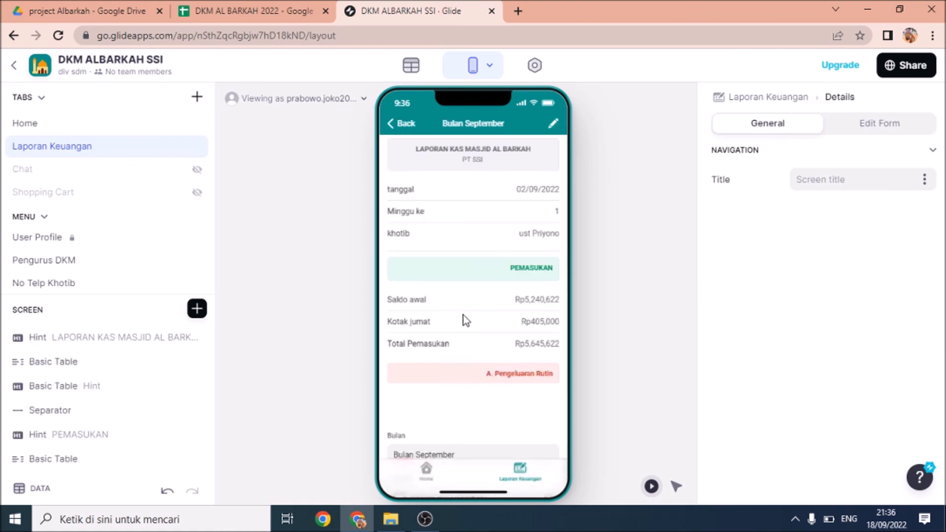
left_click(553, 123)
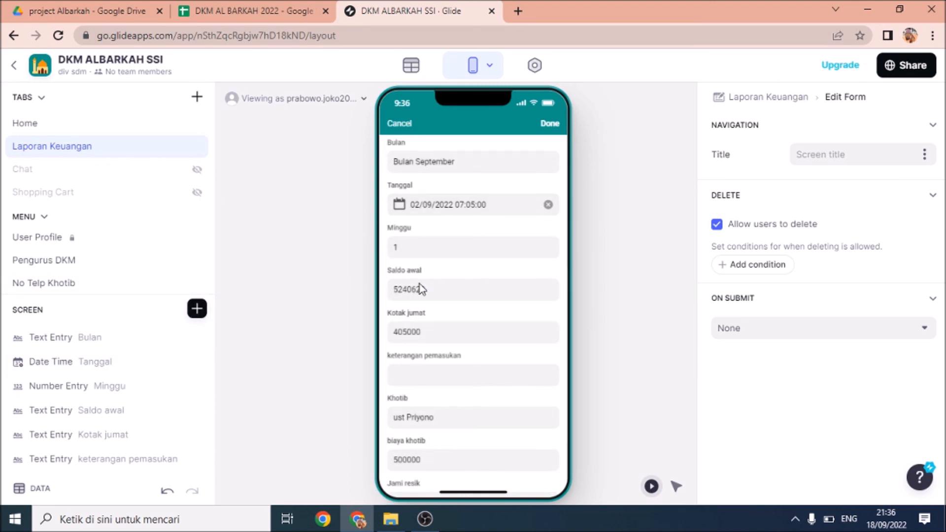
scroll(413, 454, "down", 15)
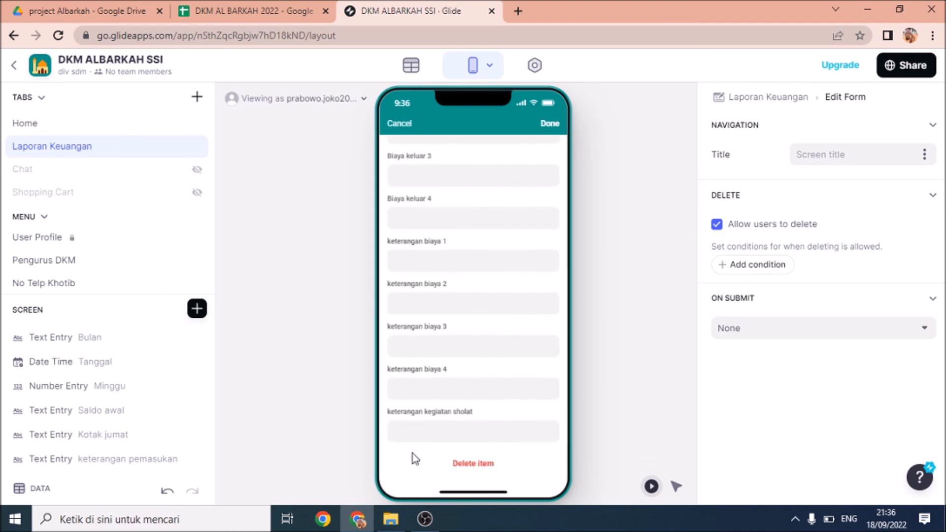
scroll(413, 458, "up", 15)
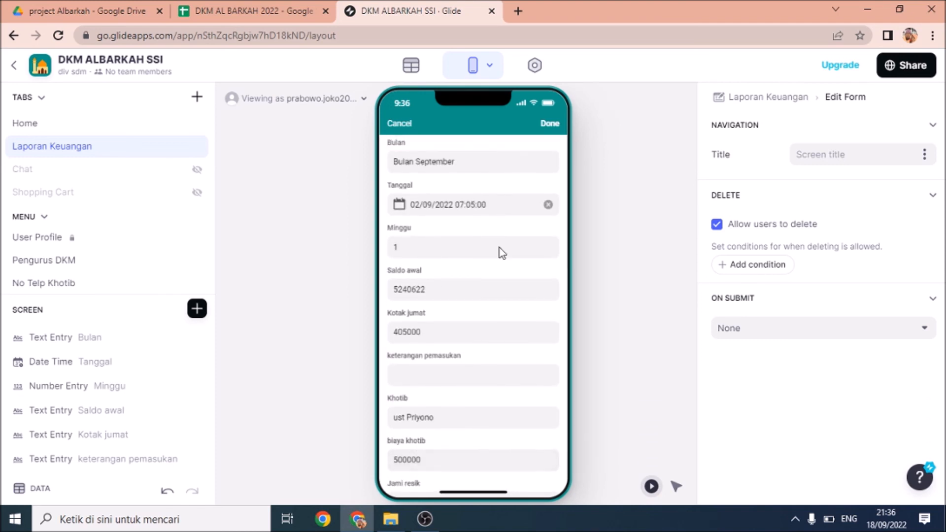
scroll(467, 307, "down", 15)
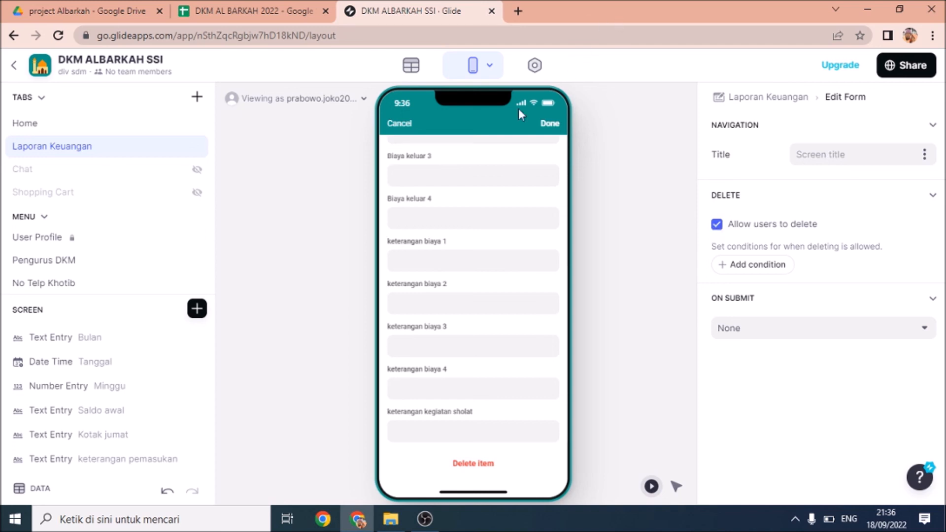
Disable and re-enable Allow users to delete for the edit form, and close the form without saving
left_click(717, 225)
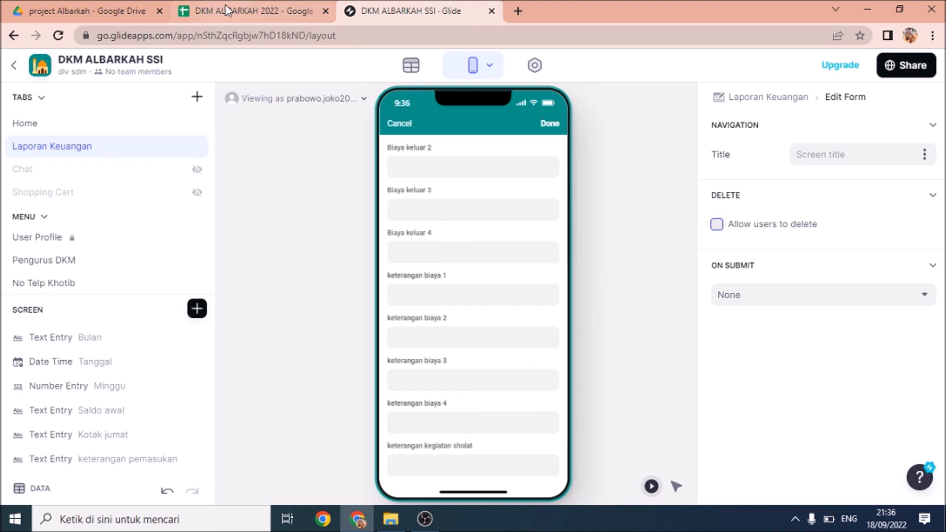
left_click(717, 225)
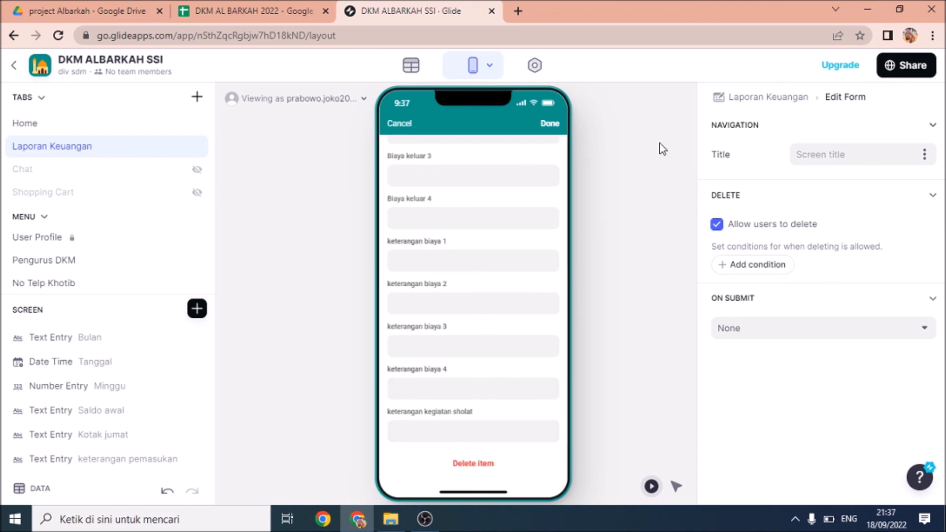
left_click(409, 123)
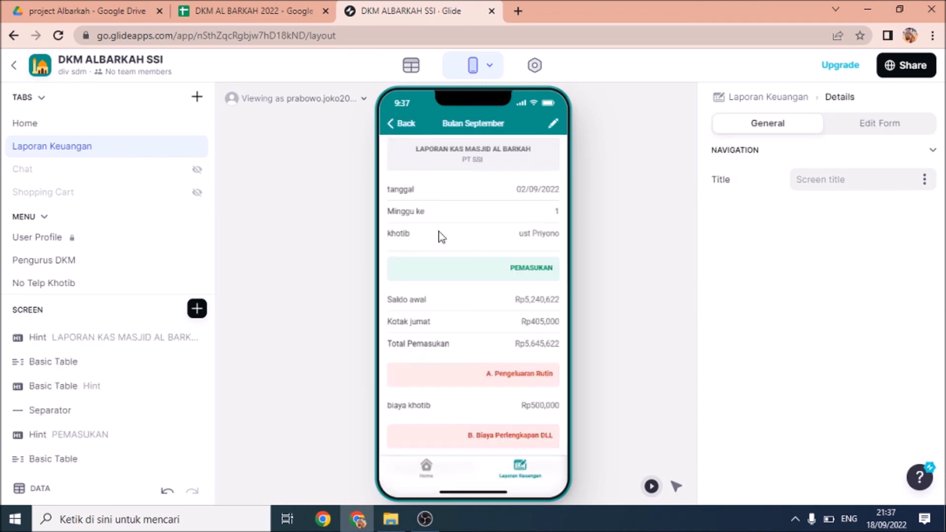
Return to the Laporan Keuangan list and look through the monthly report entries
left_click(404, 123)
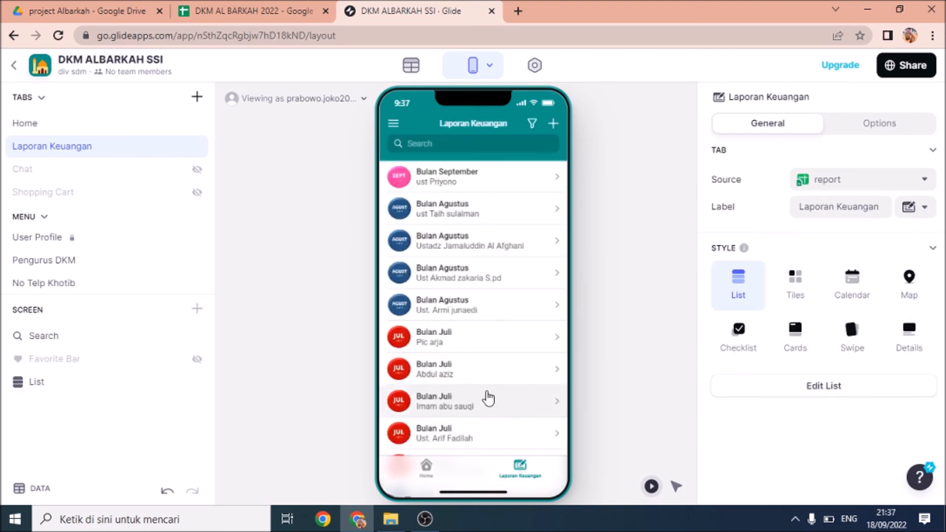
scroll(487, 397, "up", 3)
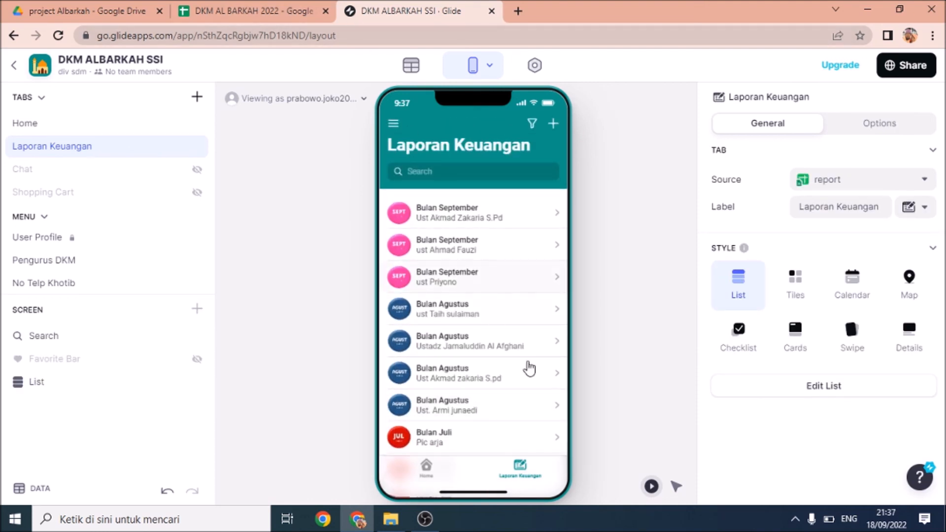
scroll(499, 236, "down", 3)
scroll(481, 355, "down", 10)
scroll(483, 383, "up", 8)
scroll(483, 384, "up", 5)
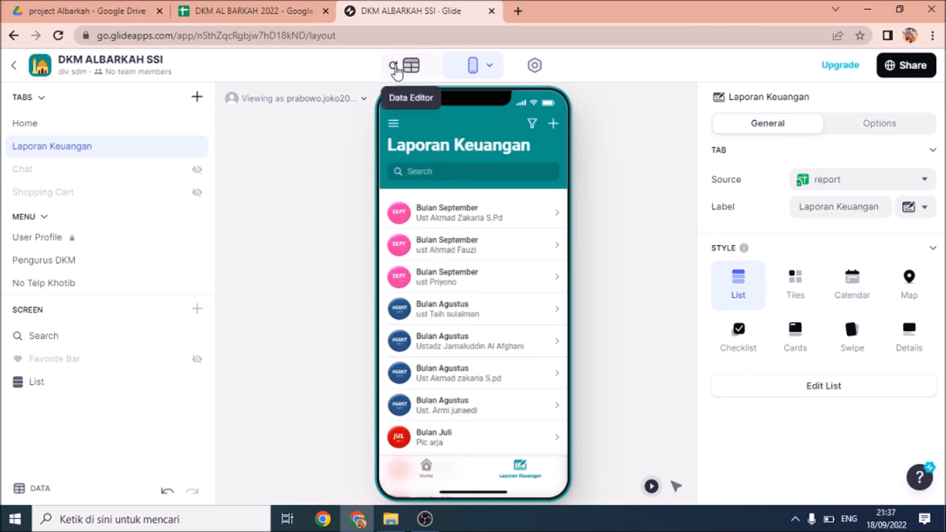